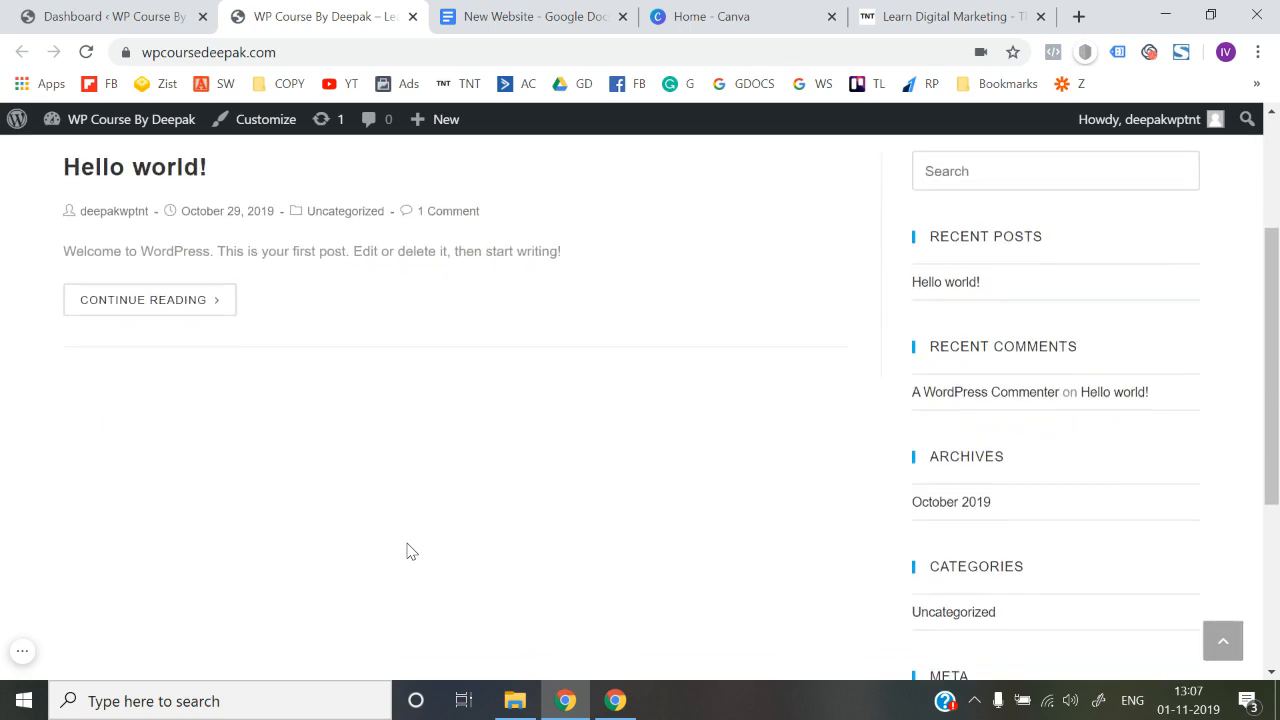
Step: Examine the WordPress site's current front page from header to footer and its admin dashboard
scroll(410, 550, up, 5)
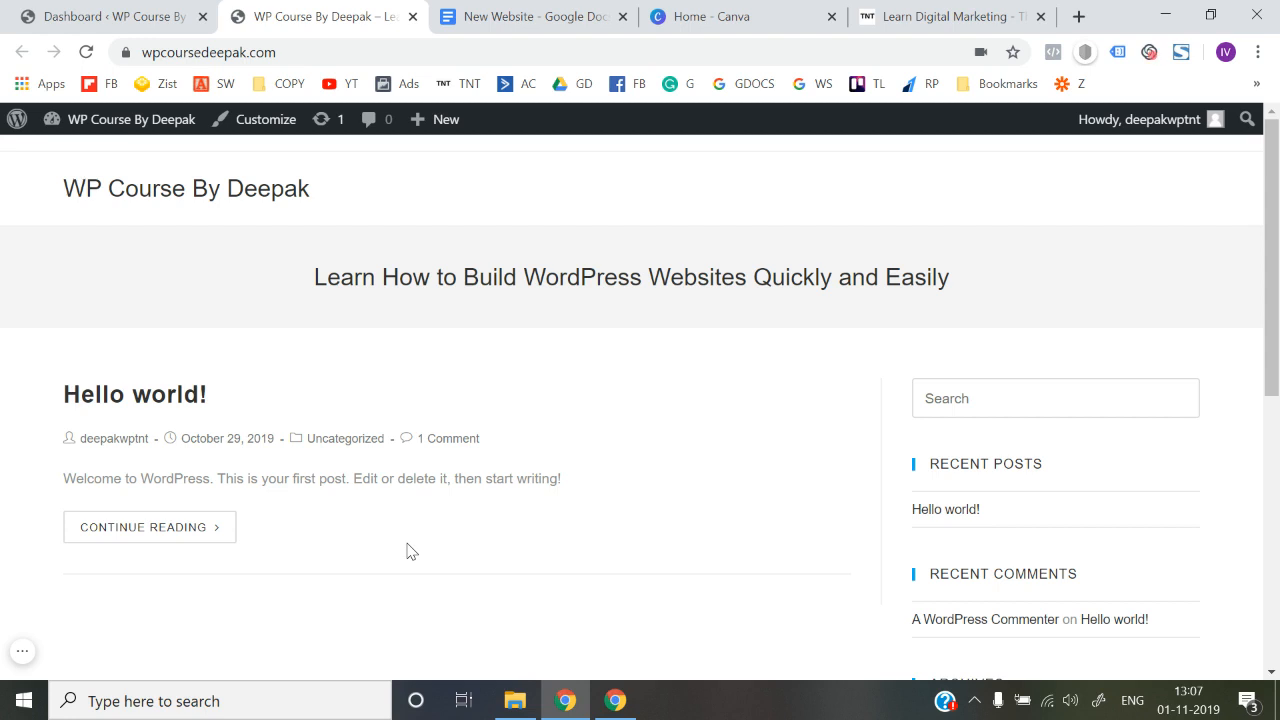
key(ctrl+shift+Tab)
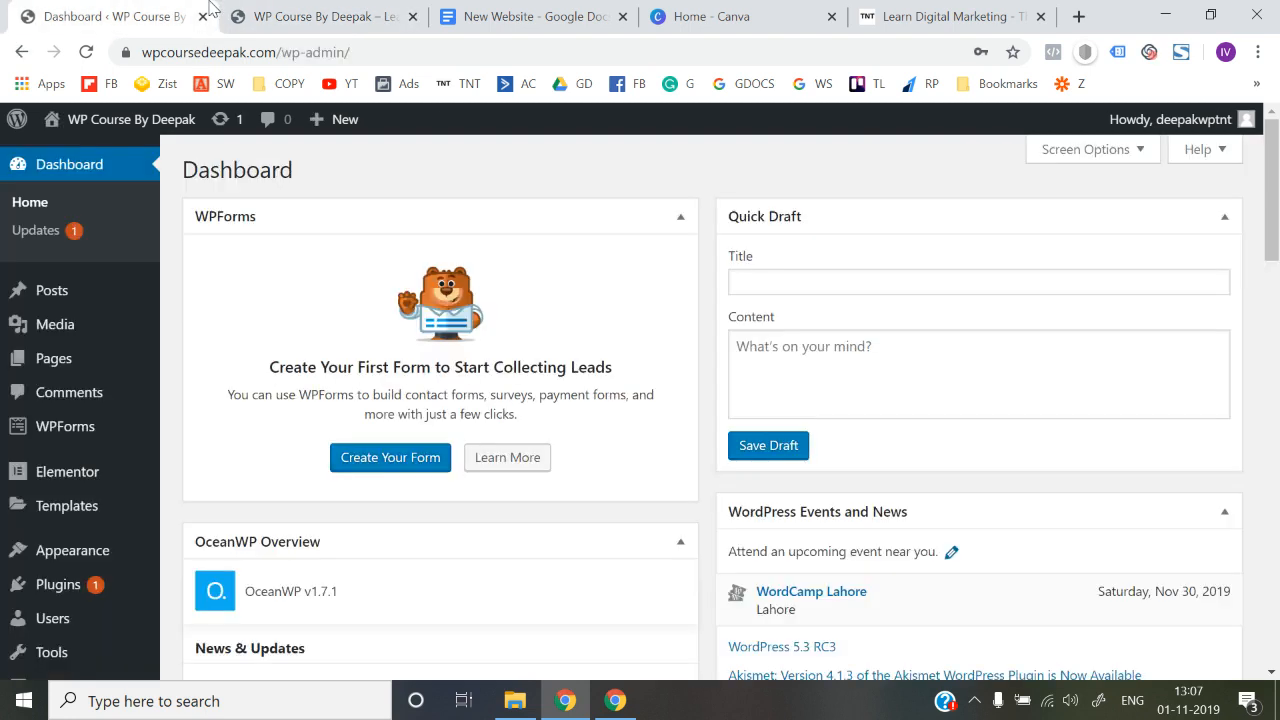
click(352, 10)
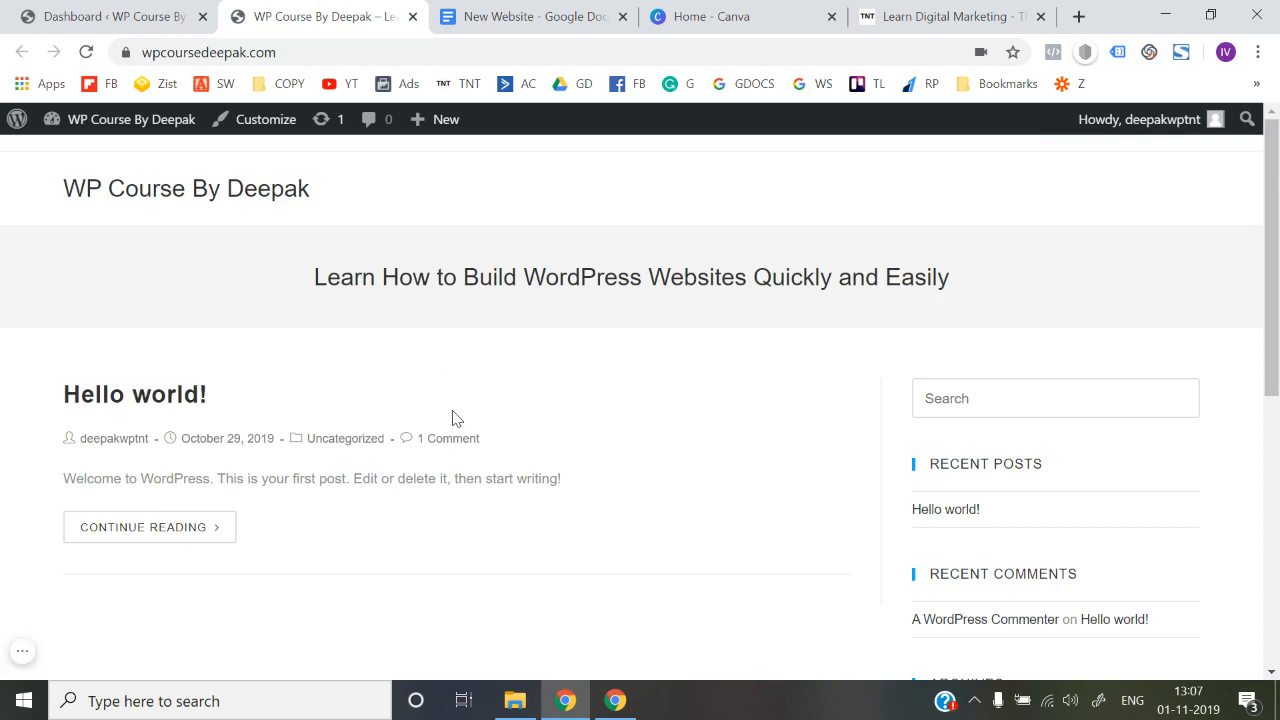
click(160, 12)
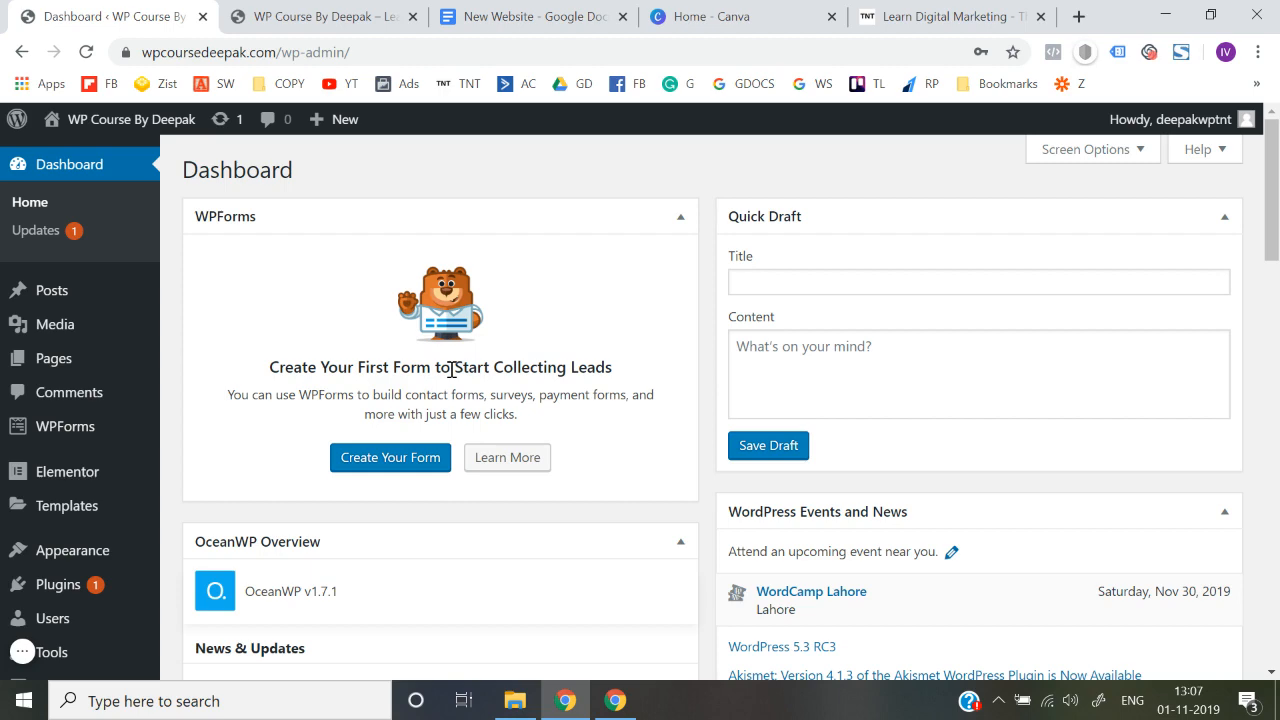
click(375, 18)
scroll(449, 460, down, 7)
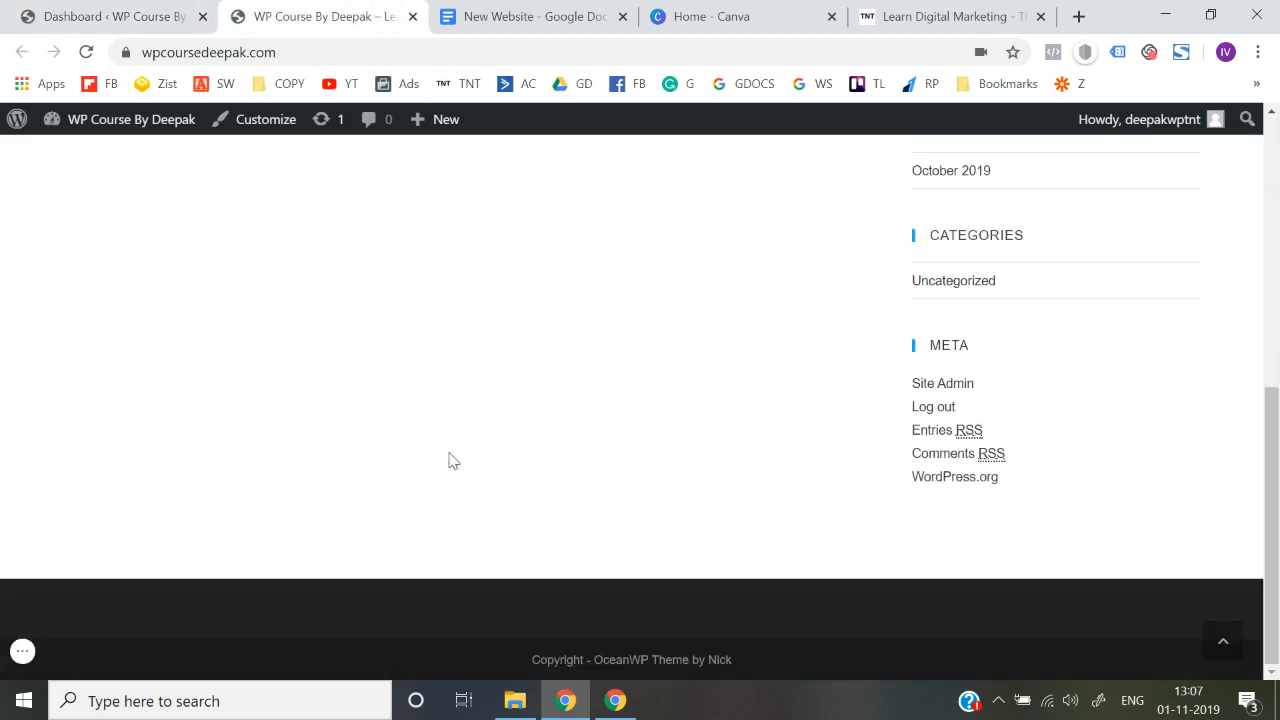
scroll(449, 460, up, 8)
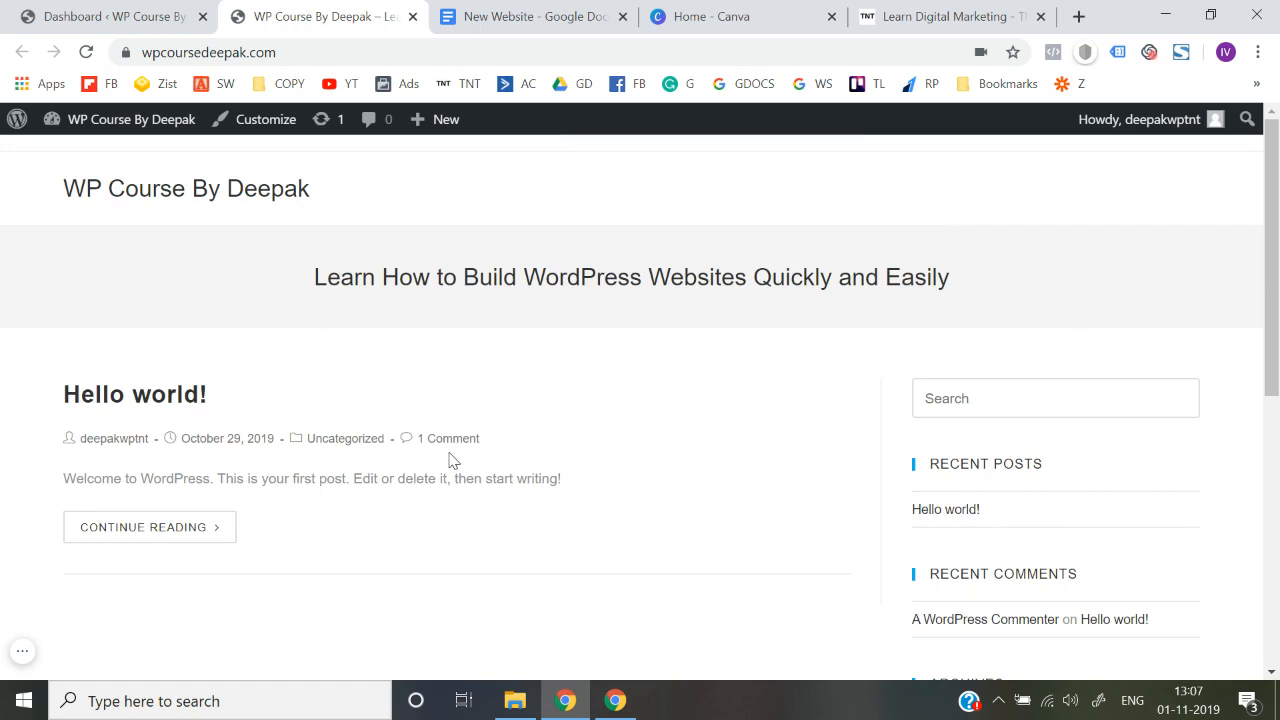
Step: Examine the Think N Thrive home page from its headline through the course boxes to the footer as a reference design
click(872, 20)
scroll(490, 362, down, 10)
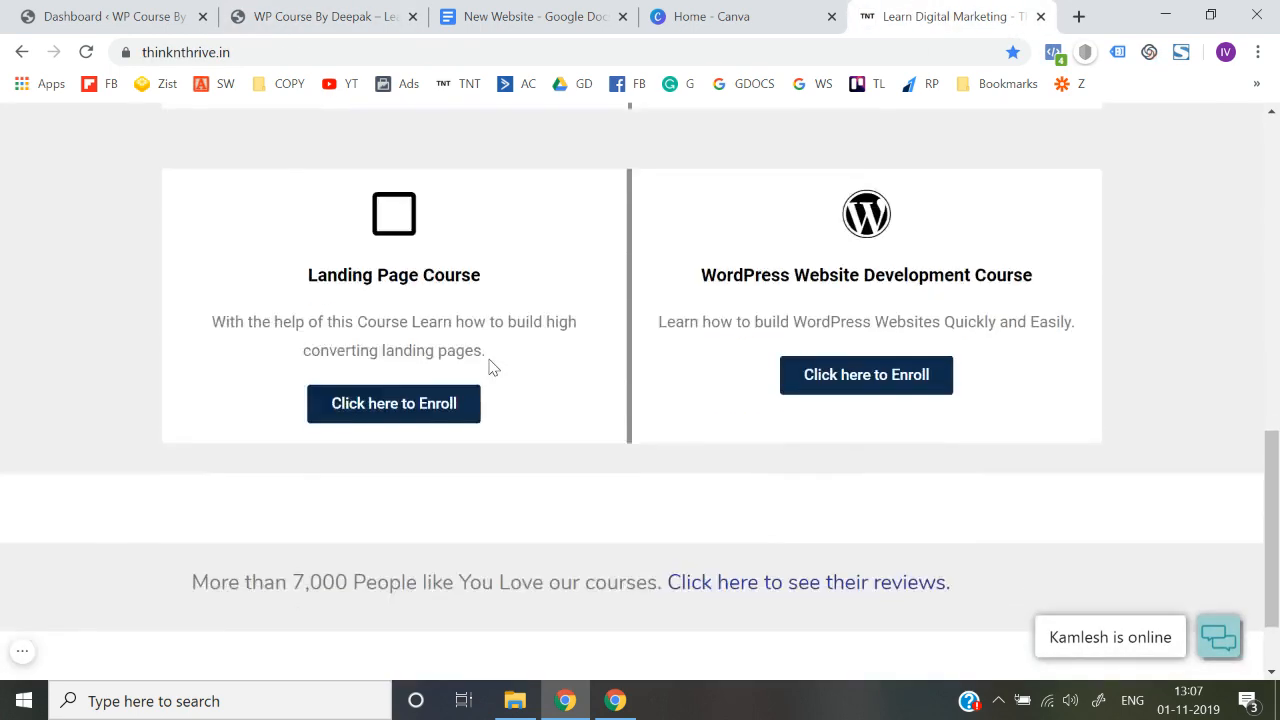
scroll(490, 365, up, 10)
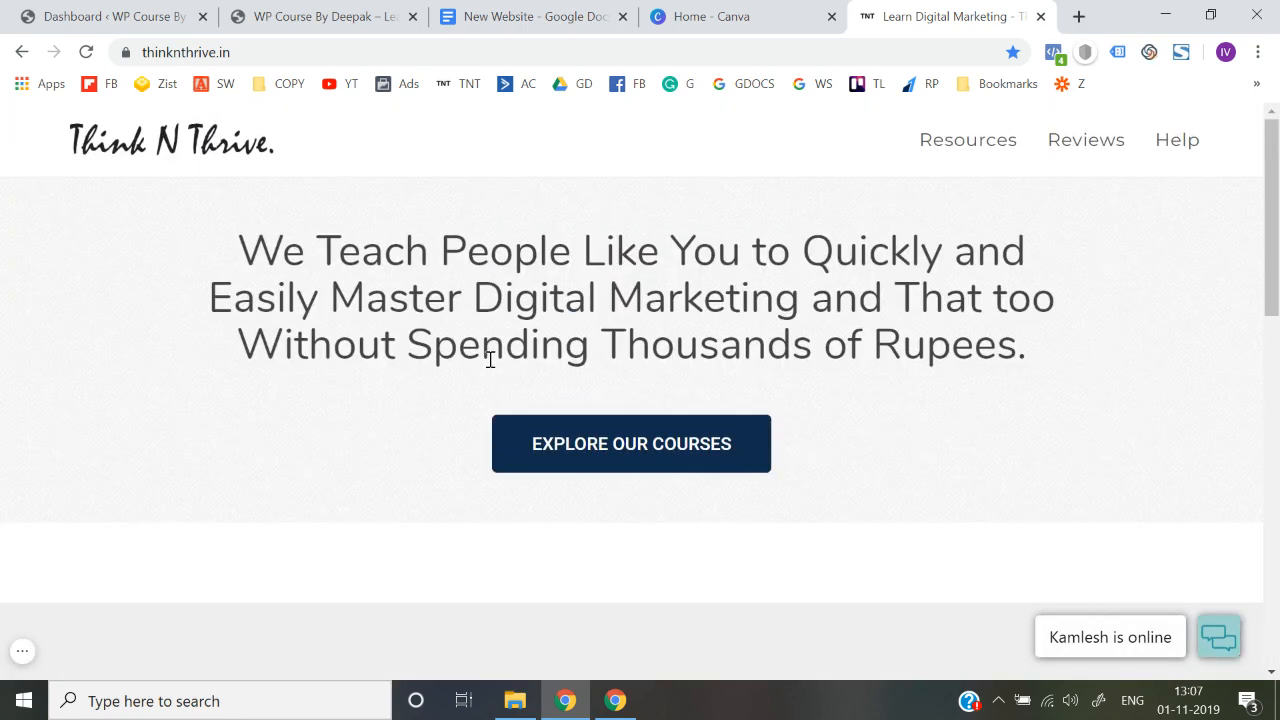
scroll(490, 362, down, 10)
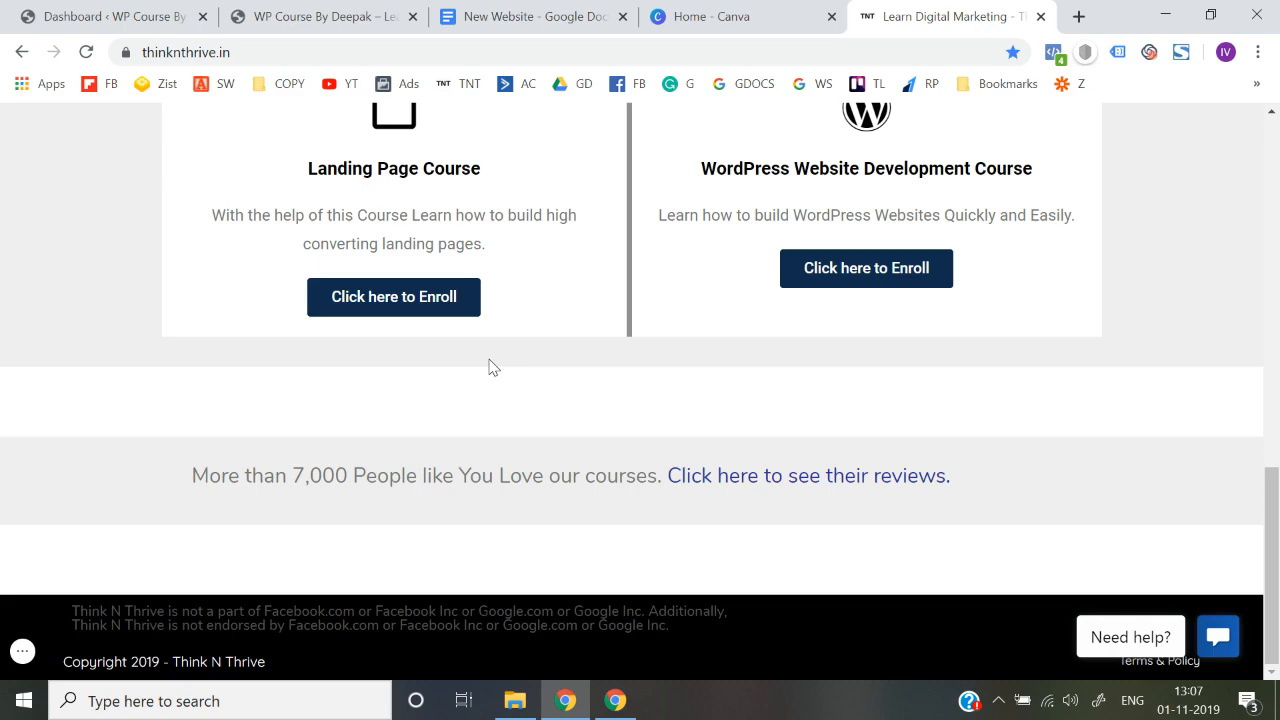
scroll(490, 365, up, 10)
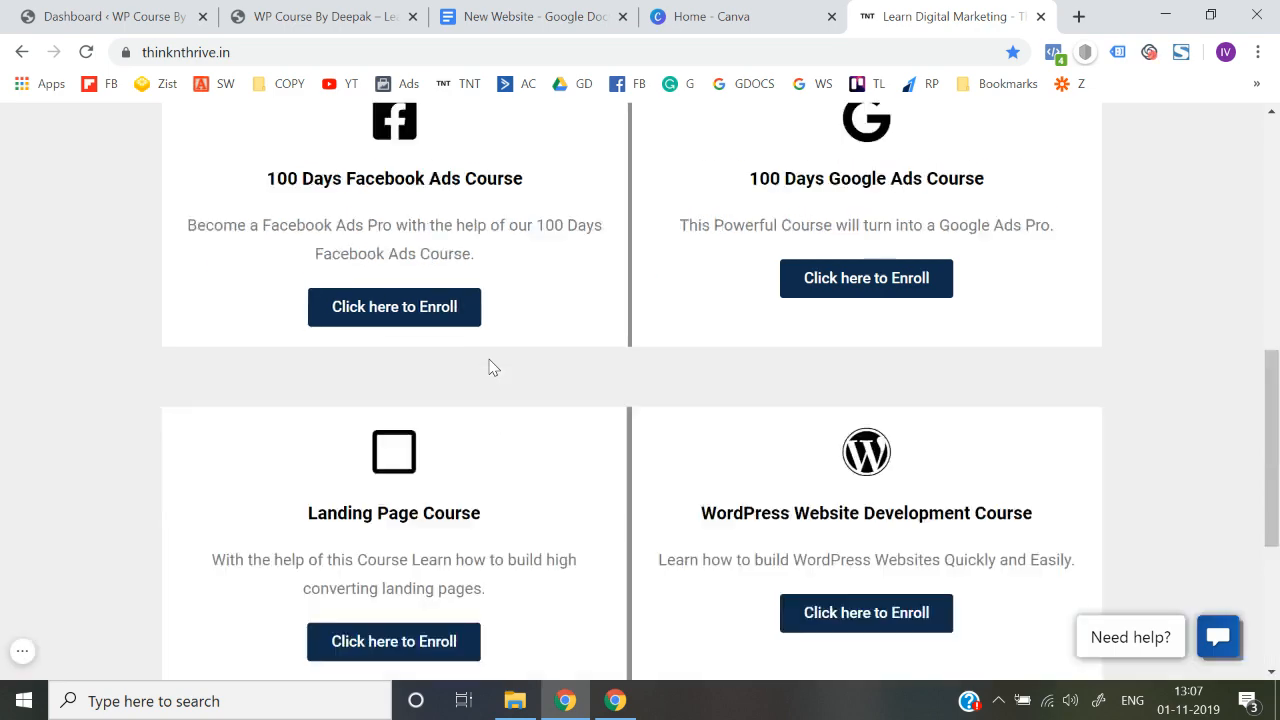
scroll(490, 360, down, 10)
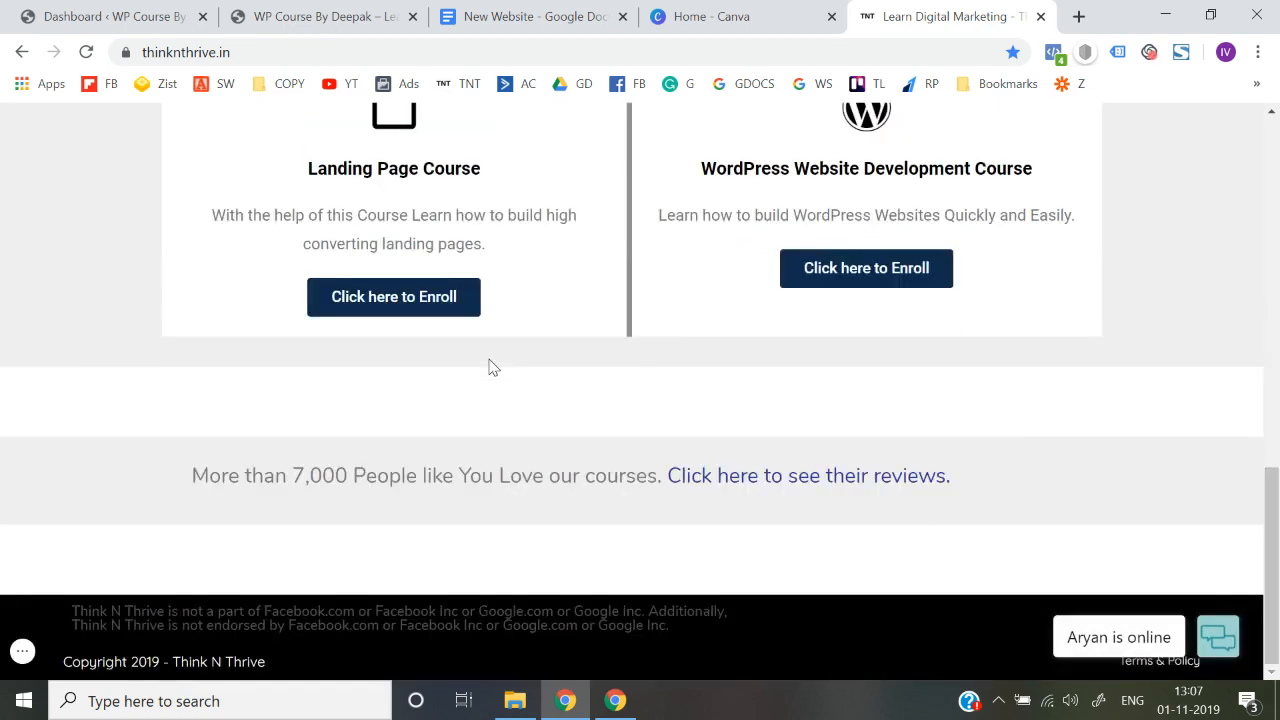
scroll(490, 360, up, 10)
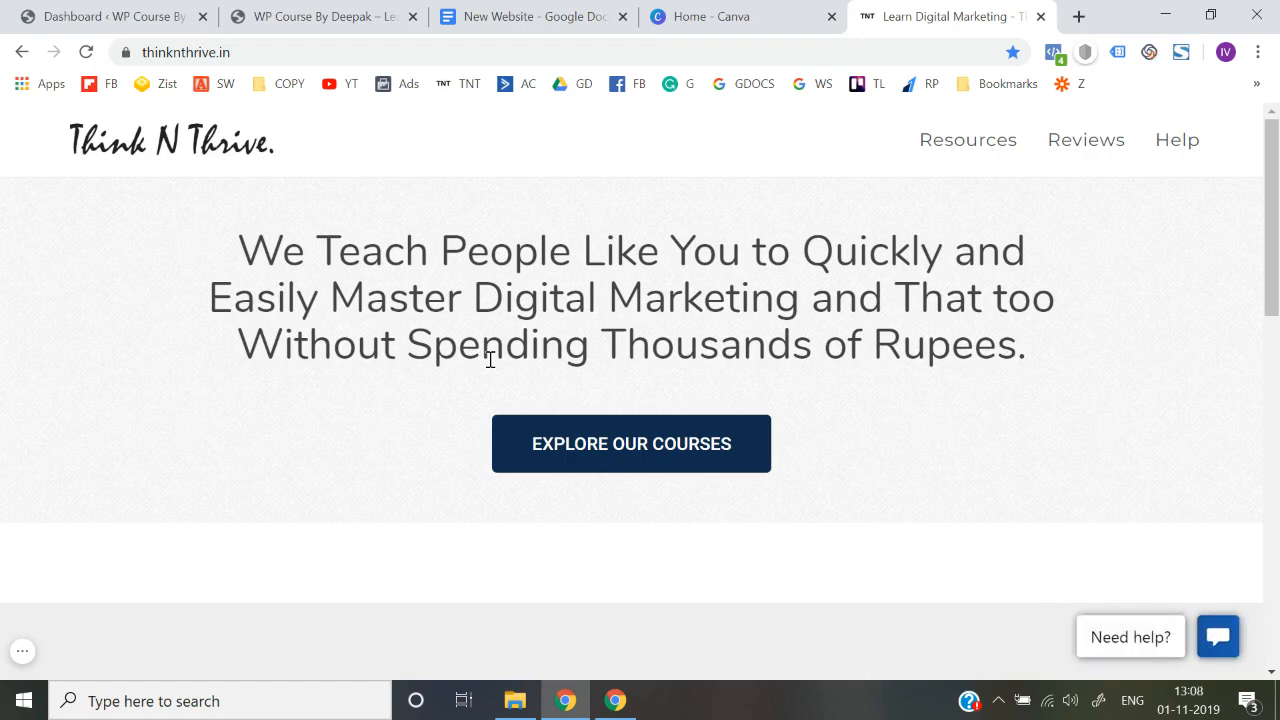
scroll(490, 358, down, 5)
scroll(491, 366, up, 5)
Step: Return to the site's WordPress dashboard and collapse the WPForms widget
click(330, 16)
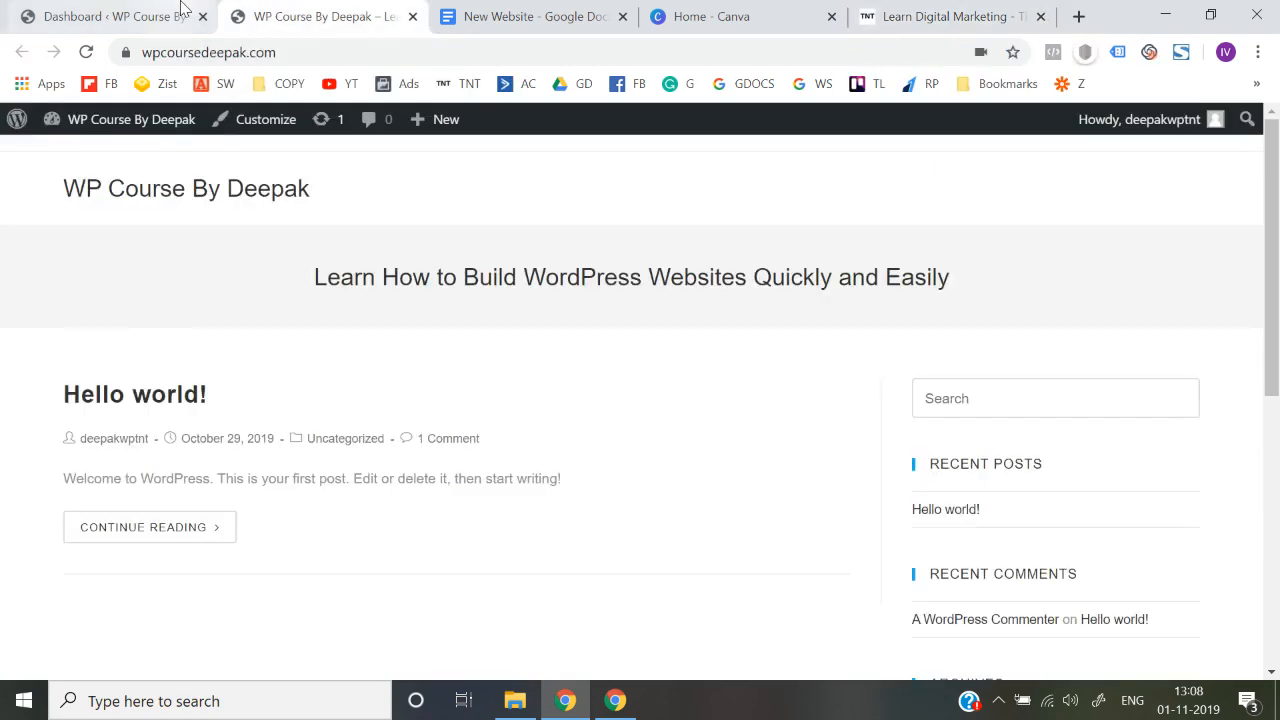
click(181, 10)
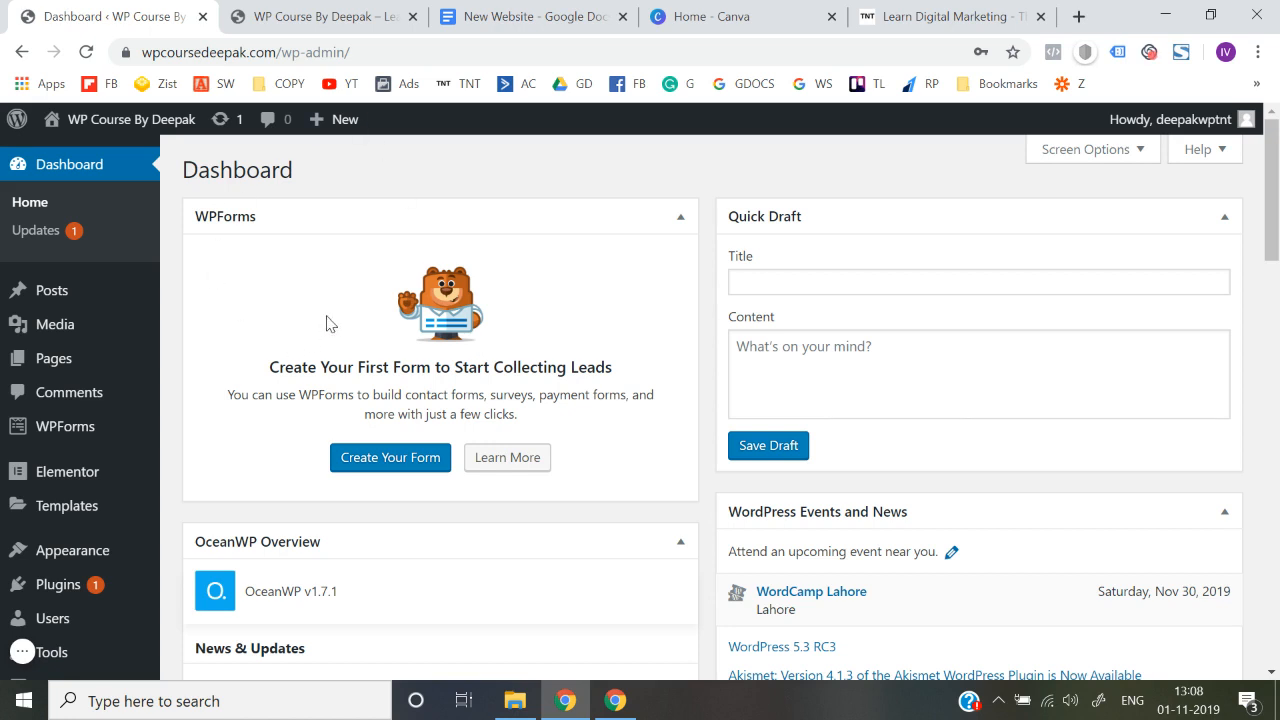
mouse_move(49, 360)
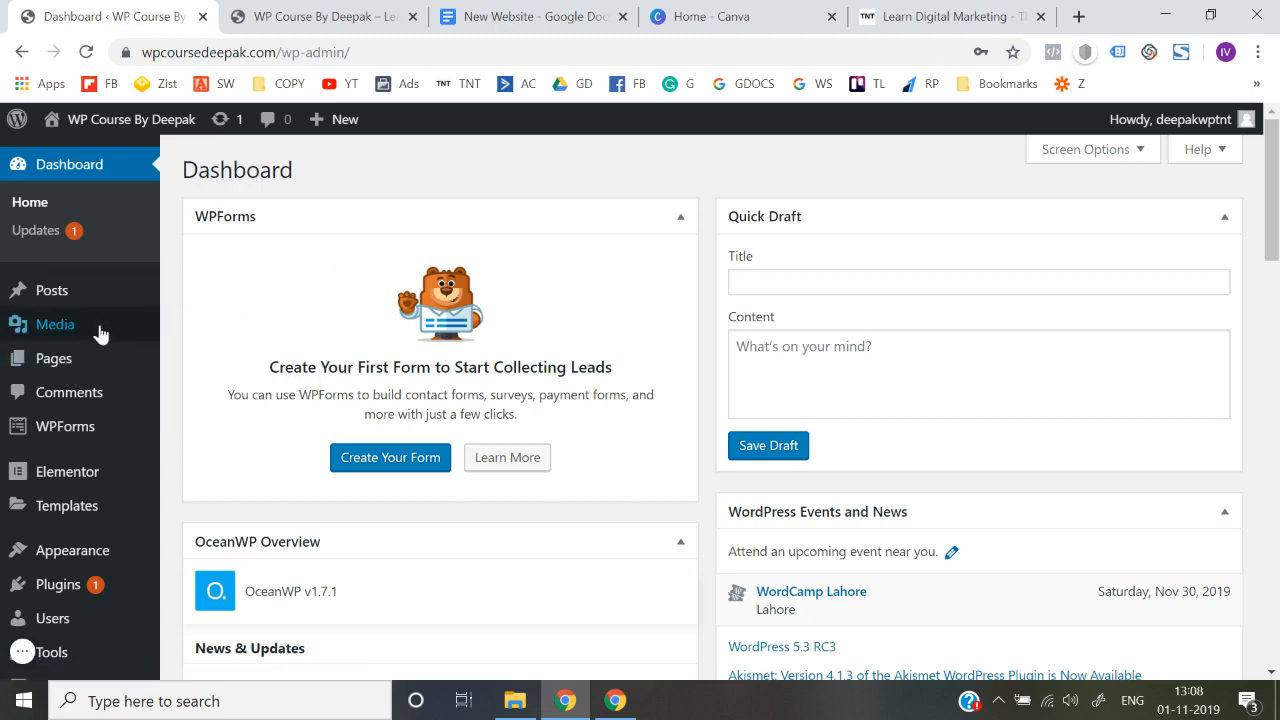
mouse_move(129, 371)
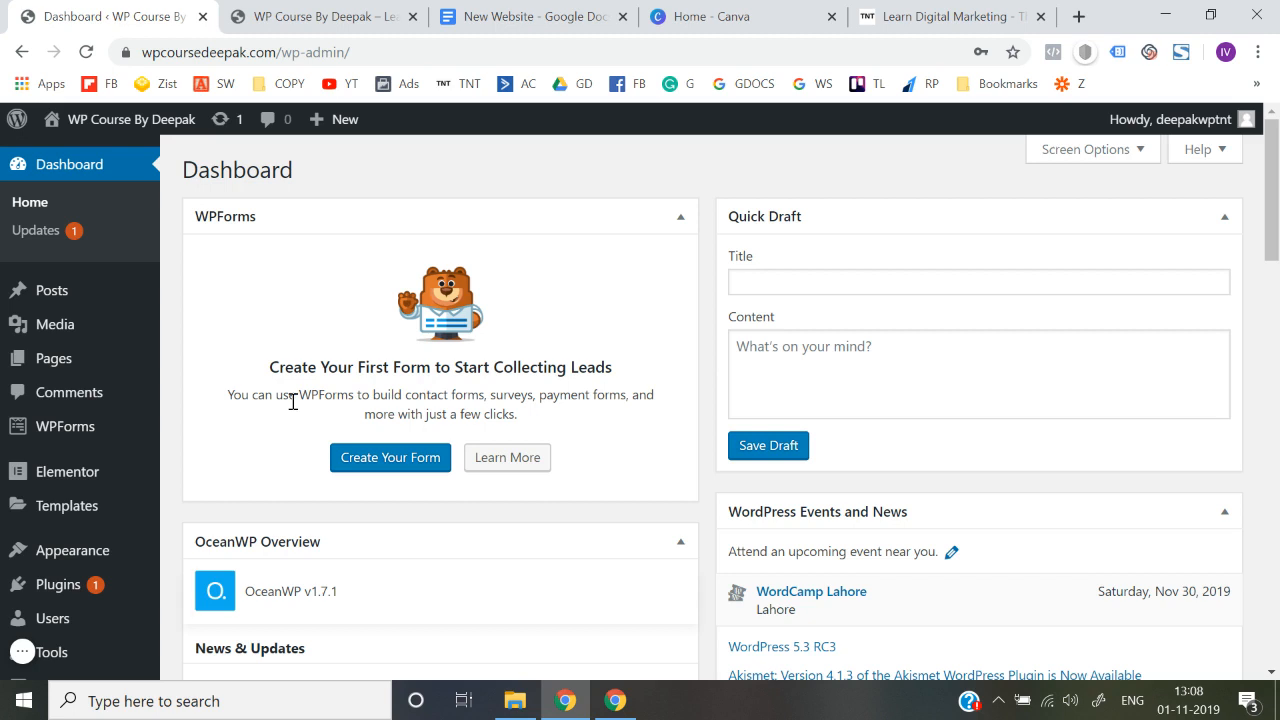
click(680, 217)
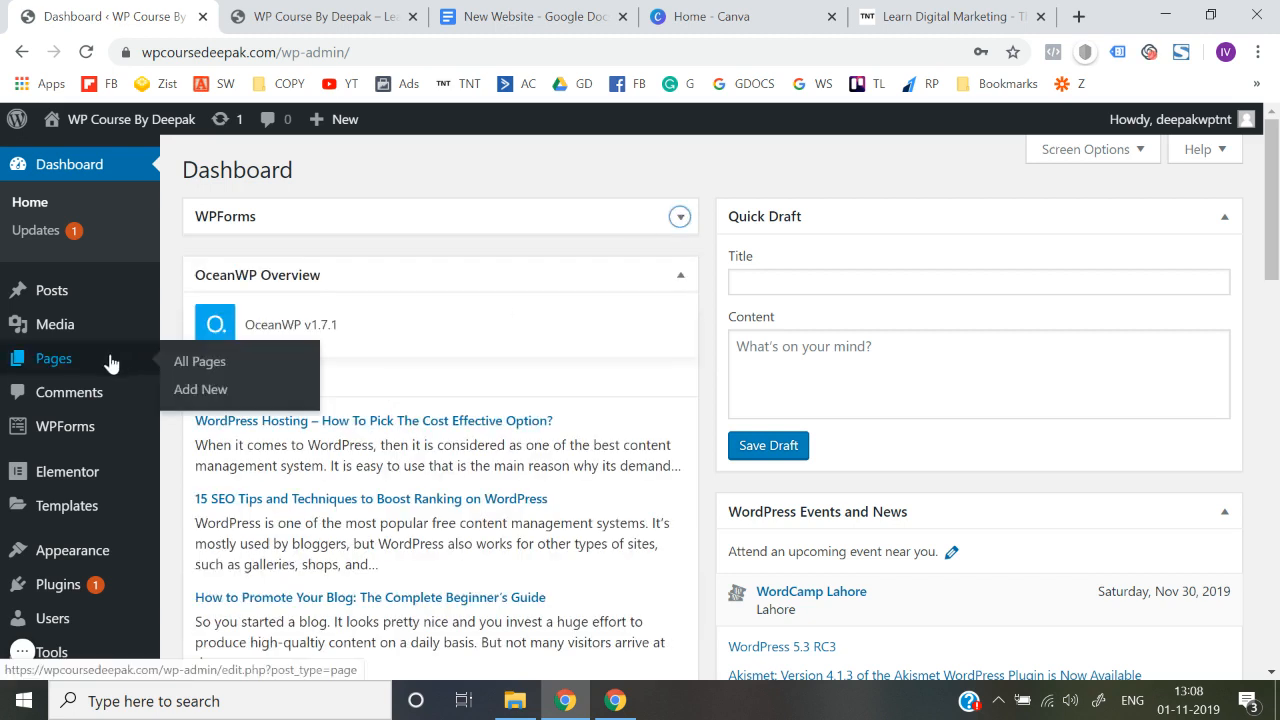
Step: Add a new page, dismiss the block editor's welcome tip and title the page "Home Page"
click(208, 395)
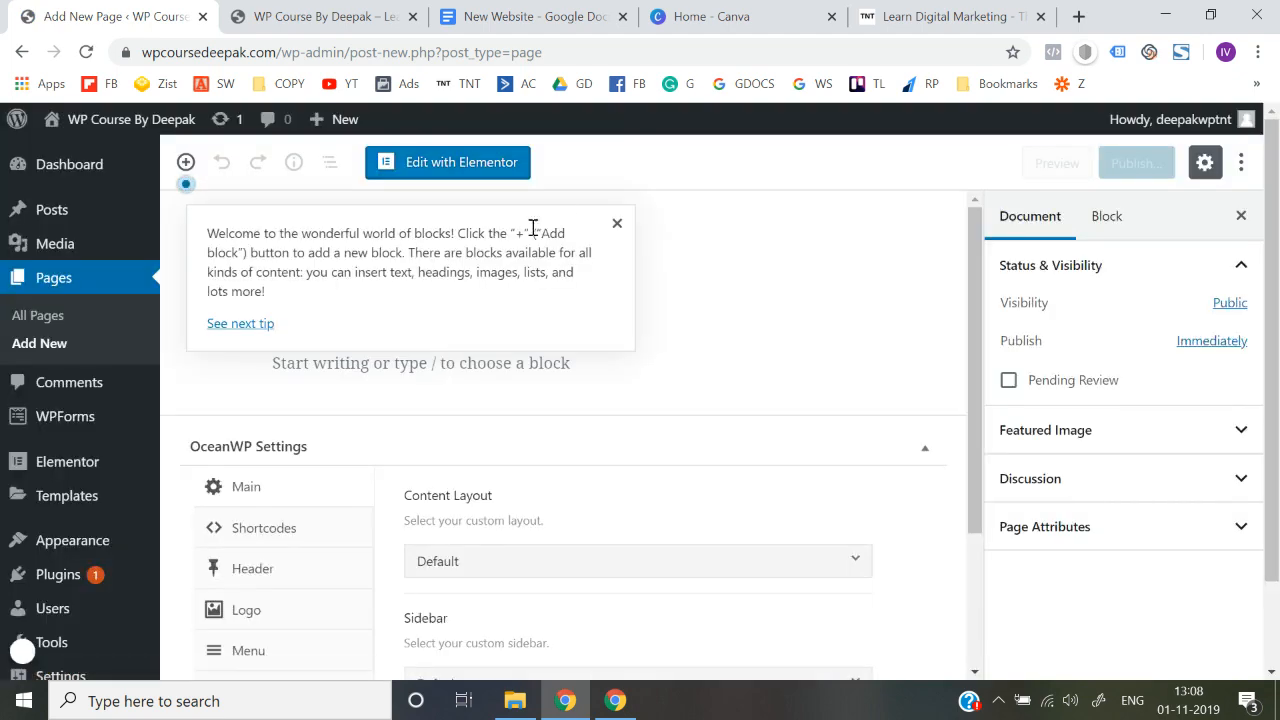
click(619, 228)
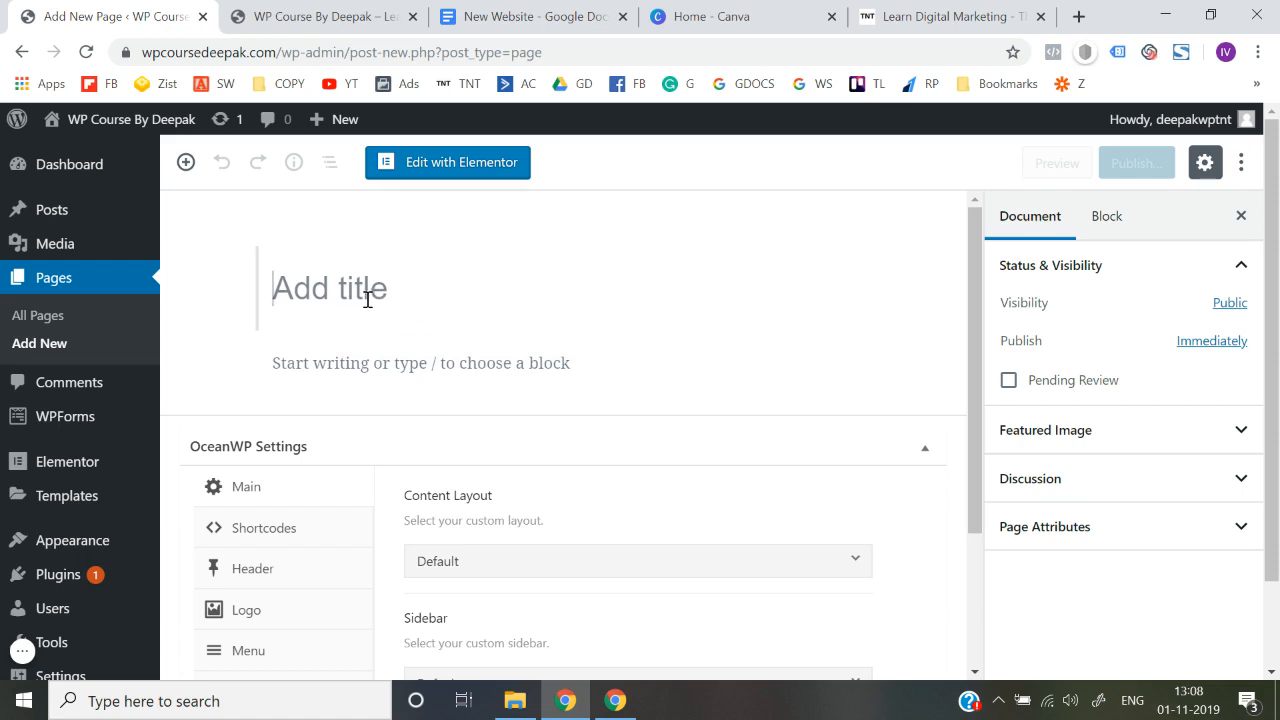
text(Home Page)
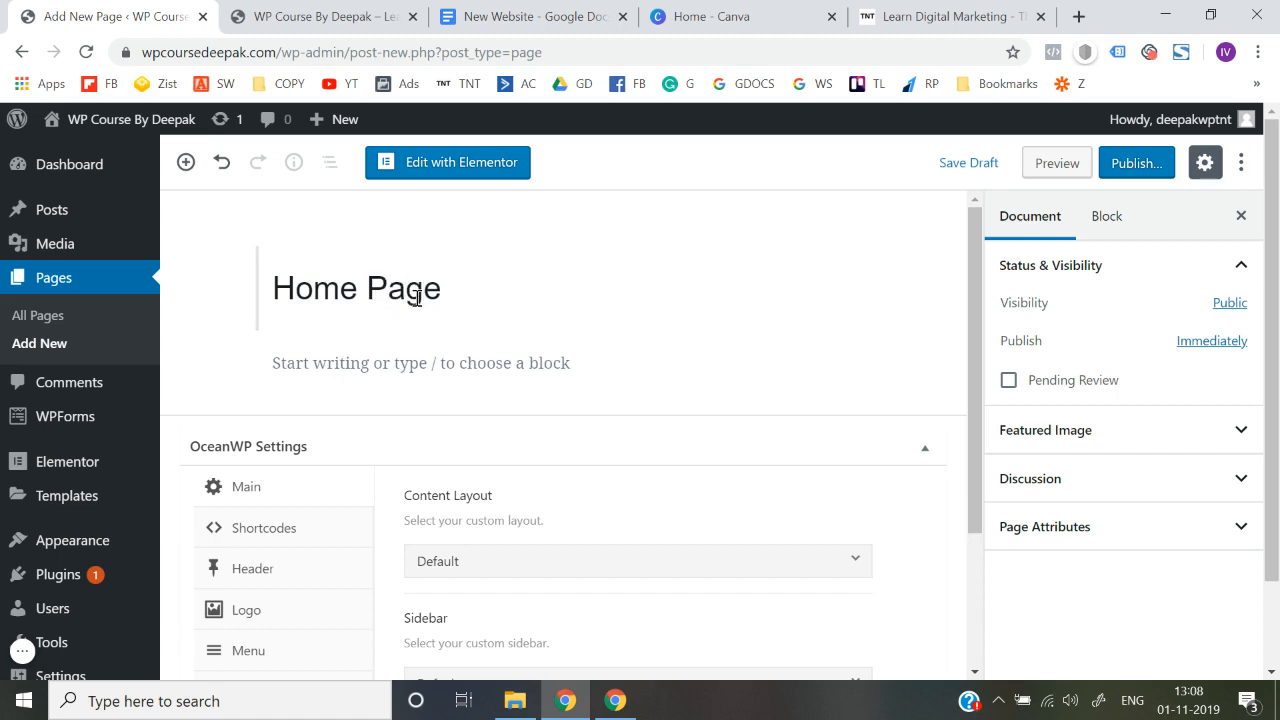
Step: Publish the Home Page and view it live on the site
click(1129, 178)
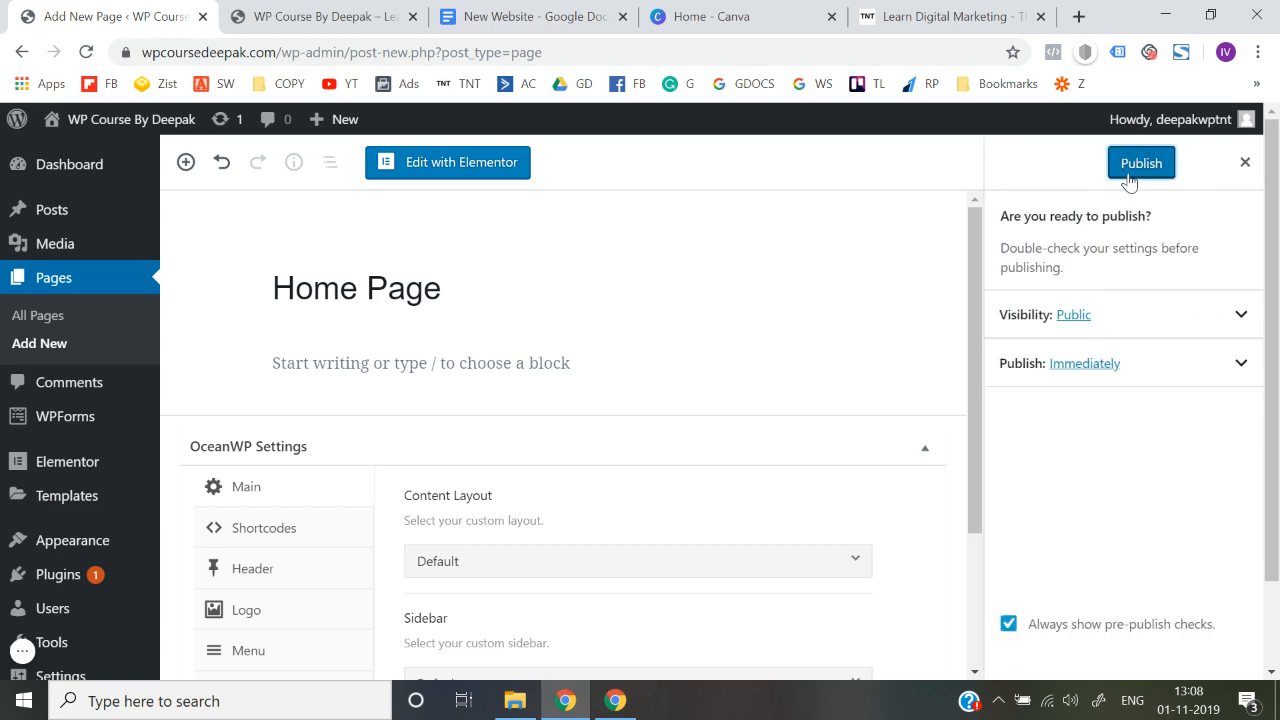
click(1136, 165)
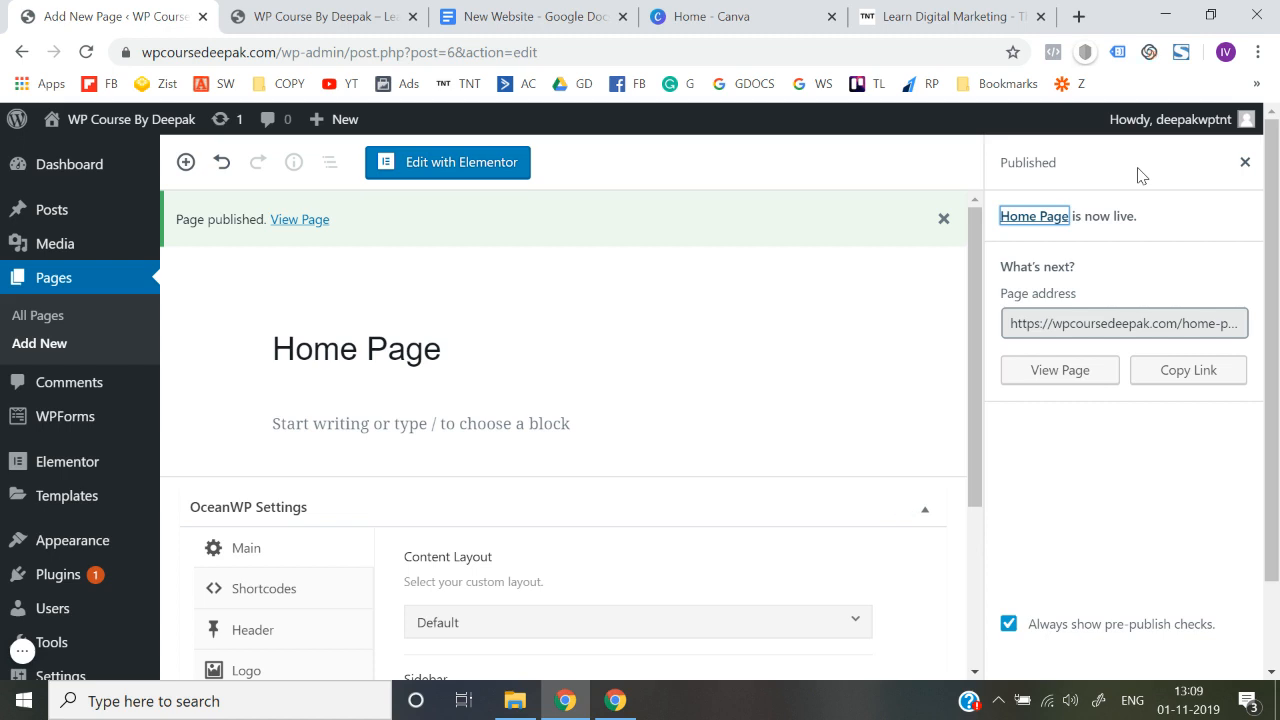
click(1057, 382)
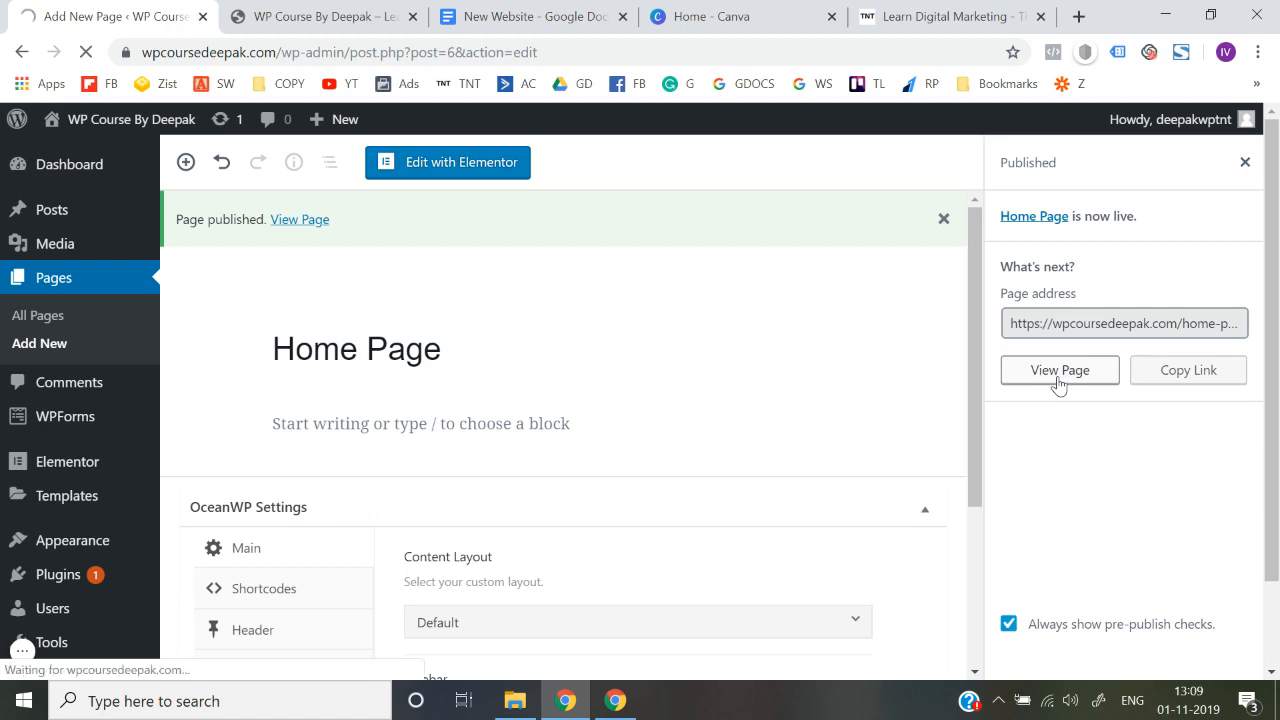
scroll(216, 252, down, 5)
scroll(216, 252, up, 5)
Step: Go back to the WordPress dashboard and open the list of all pages
mouse_move(117, 132)
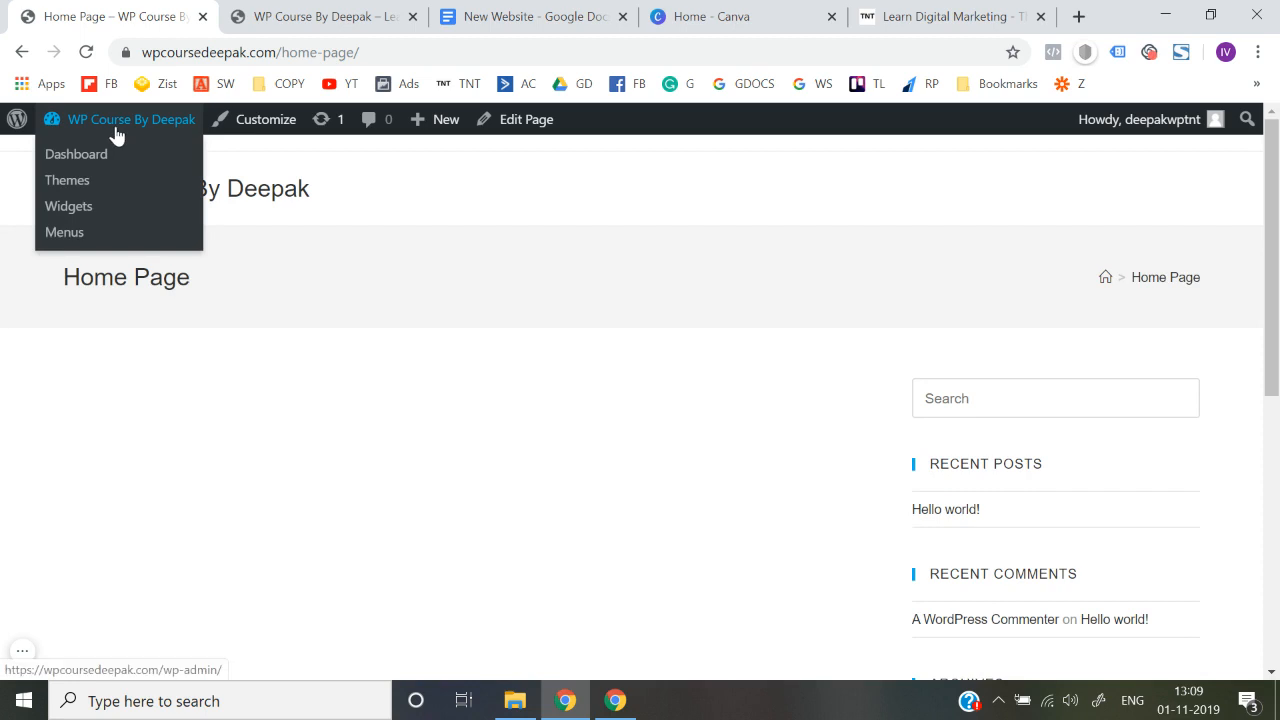
click(96, 157)
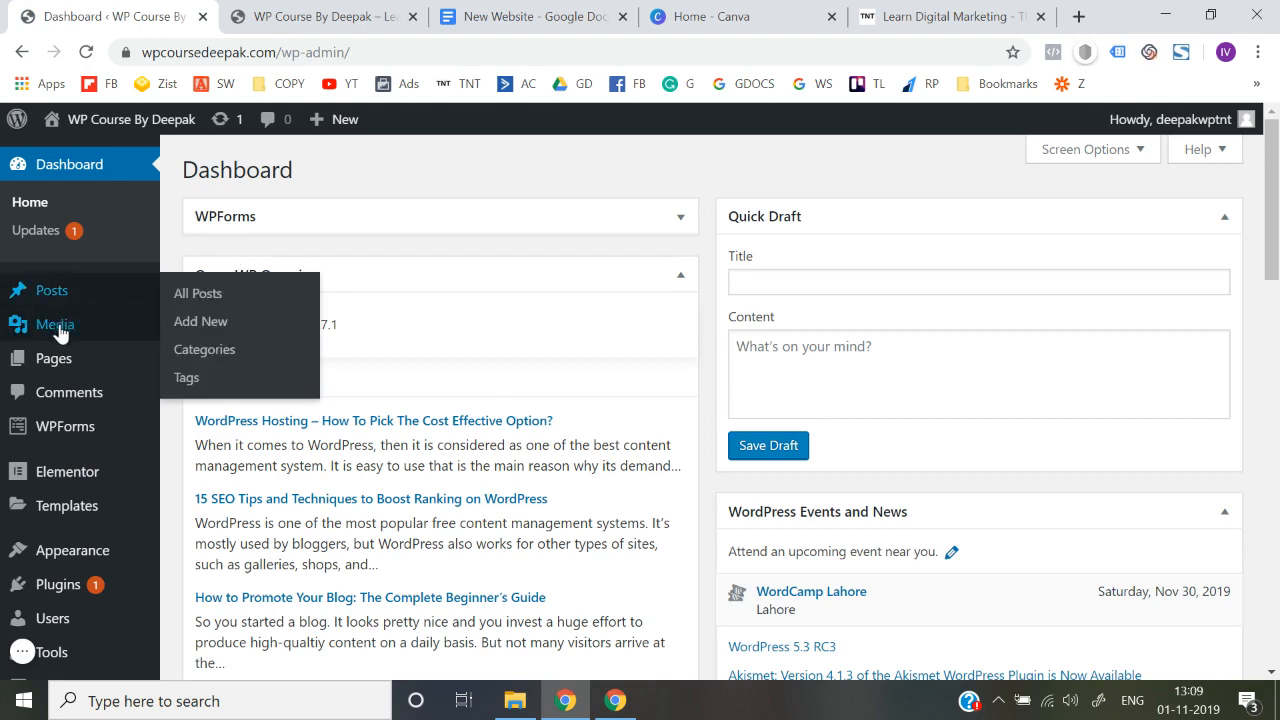
mouse_move(80, 360)
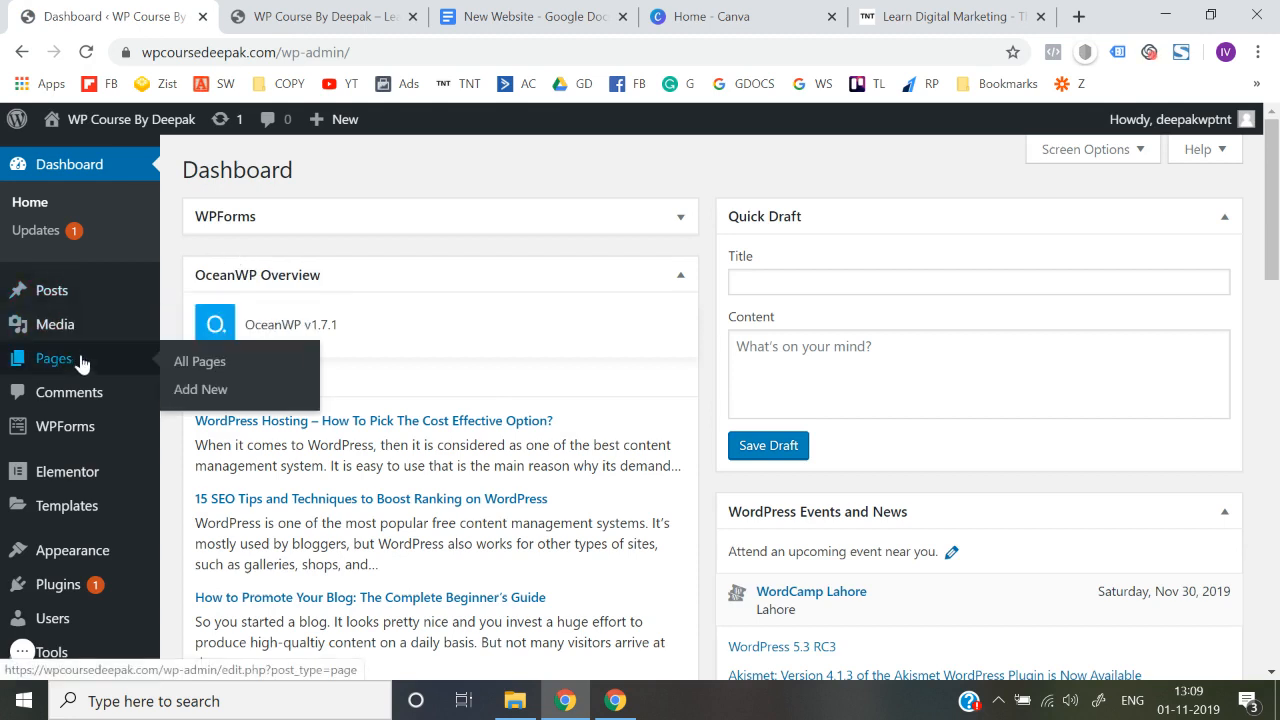
click(202, 370)
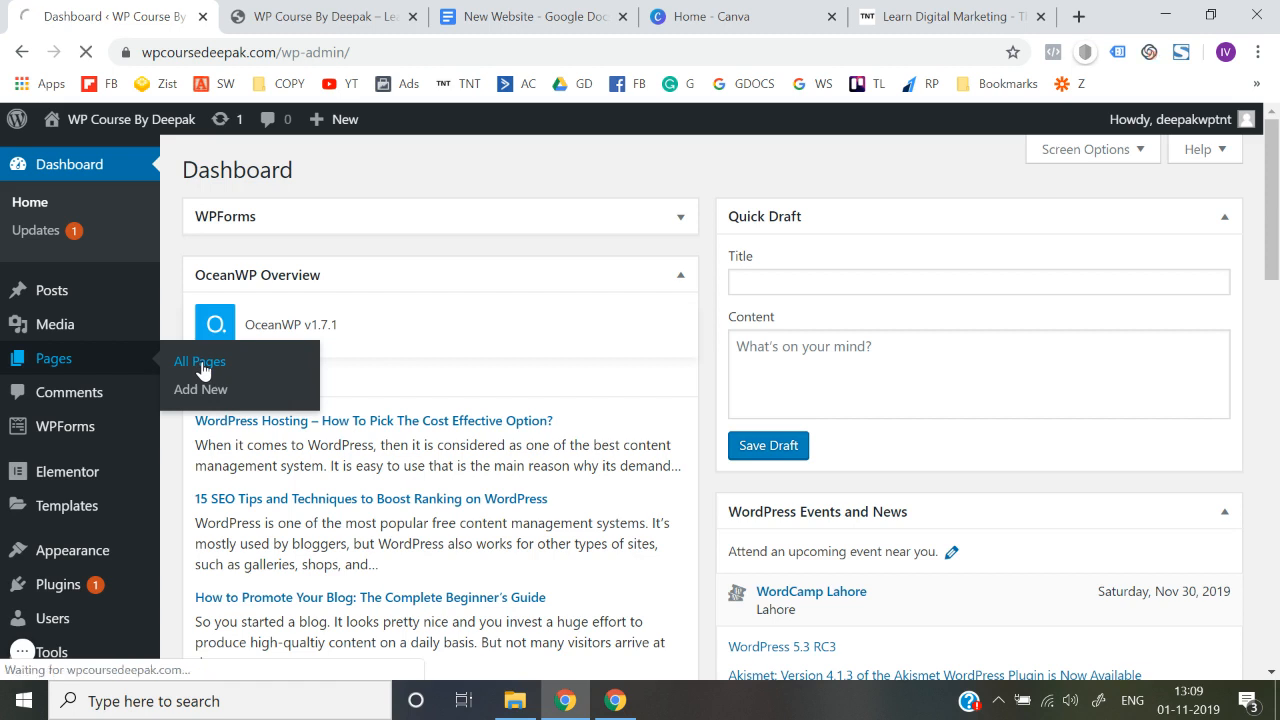
mouse_move(294, 334)
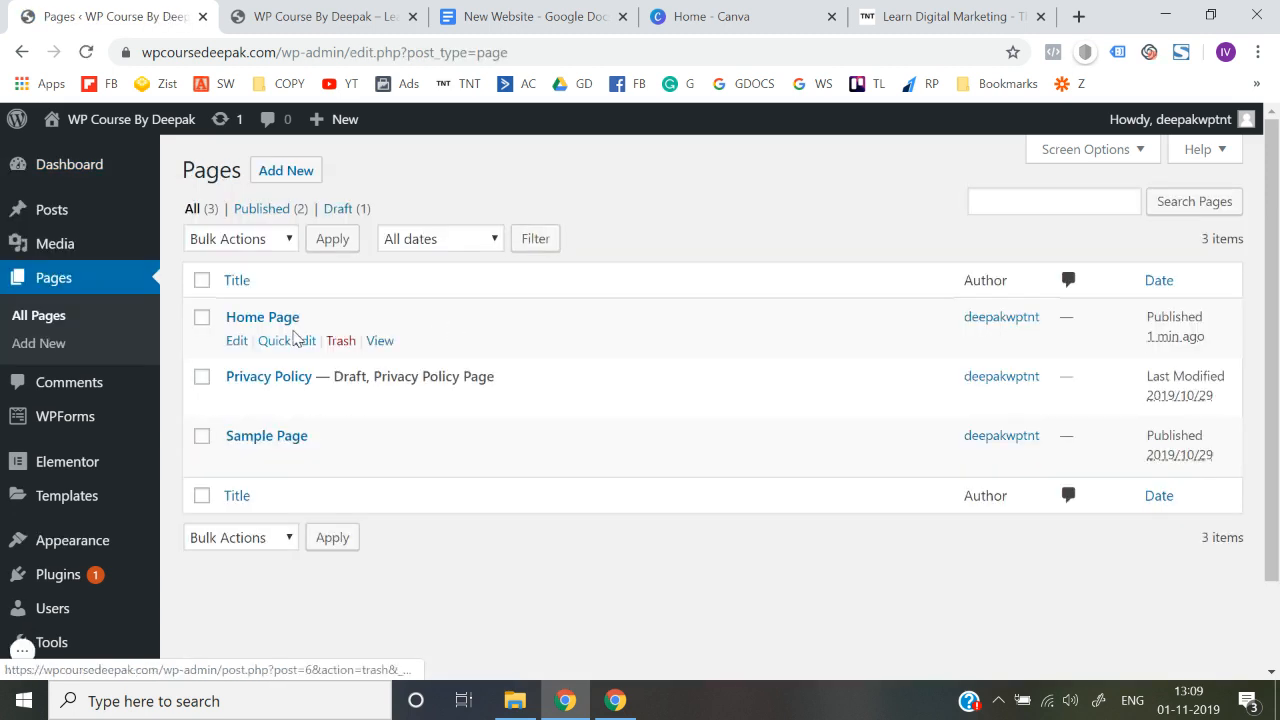
Step: Open the live Home Page from the pages list in a new tab and examine its layout from header to footer
right_click(380, 341)
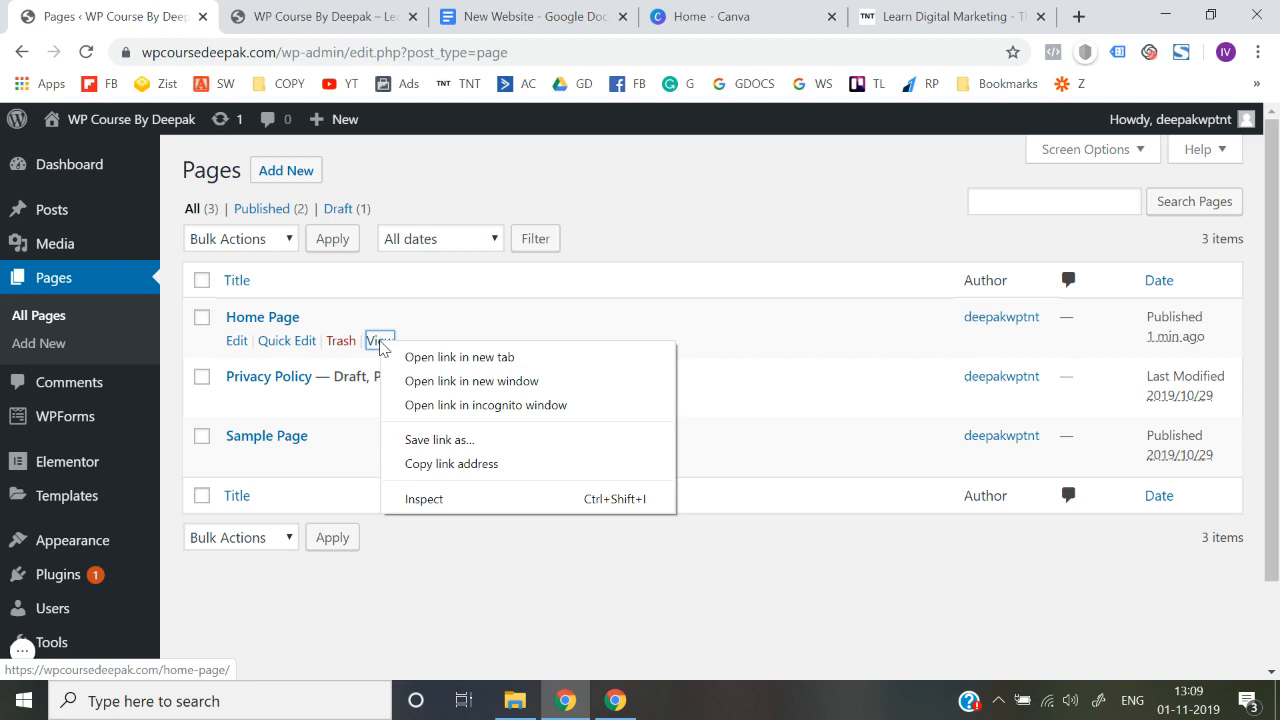
click(418, 356)
click(273, 10)
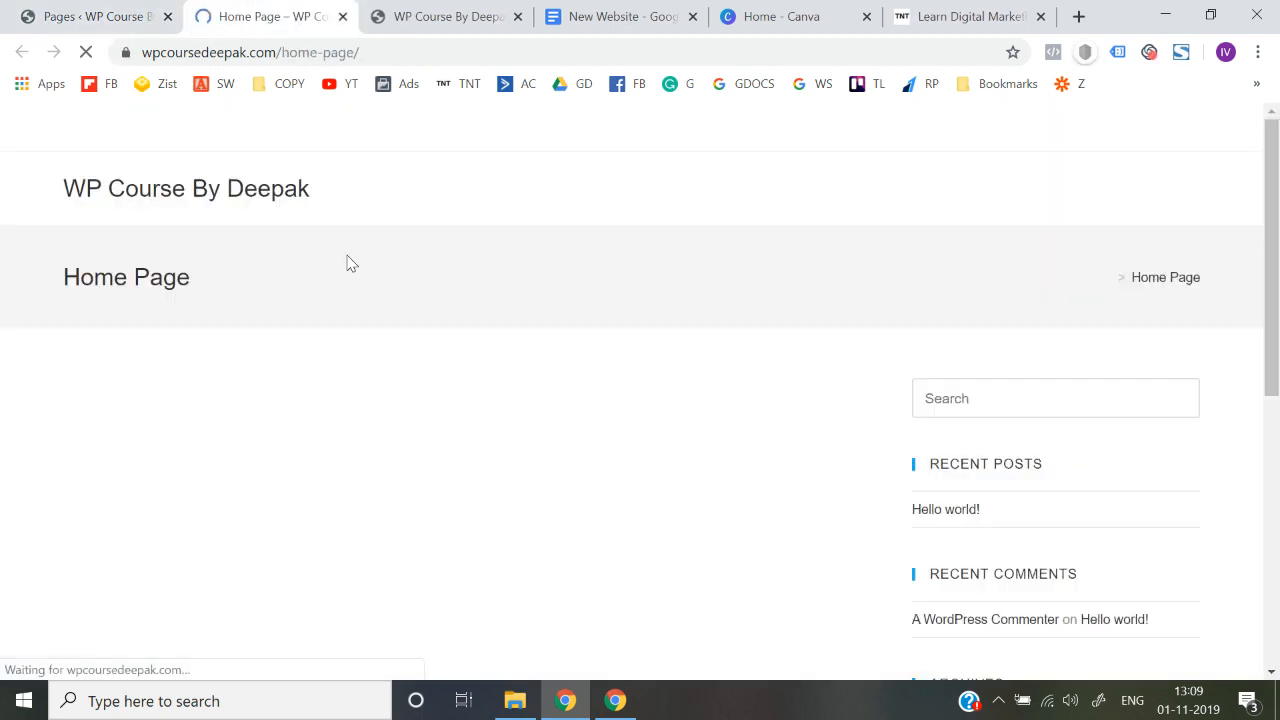
scroll(60, 288, down, 5)
scroll(60, 288, up, 5)
click(85, 8)
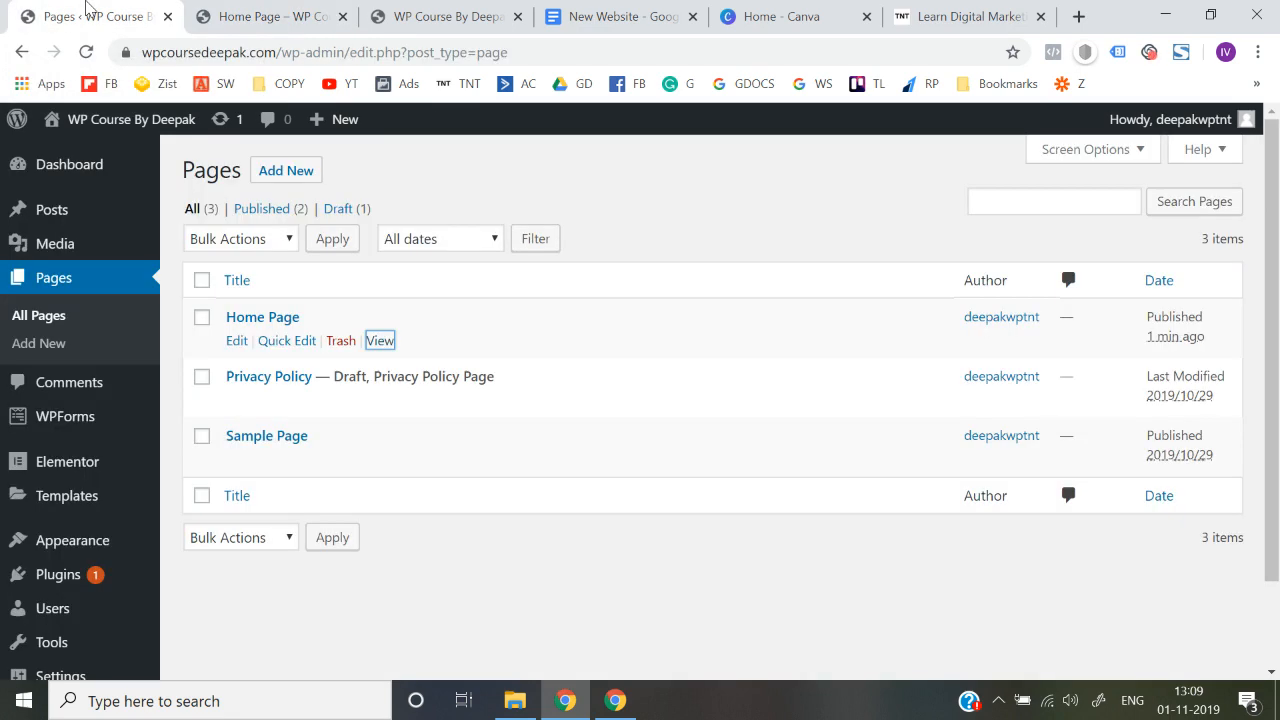
click(297, 11)
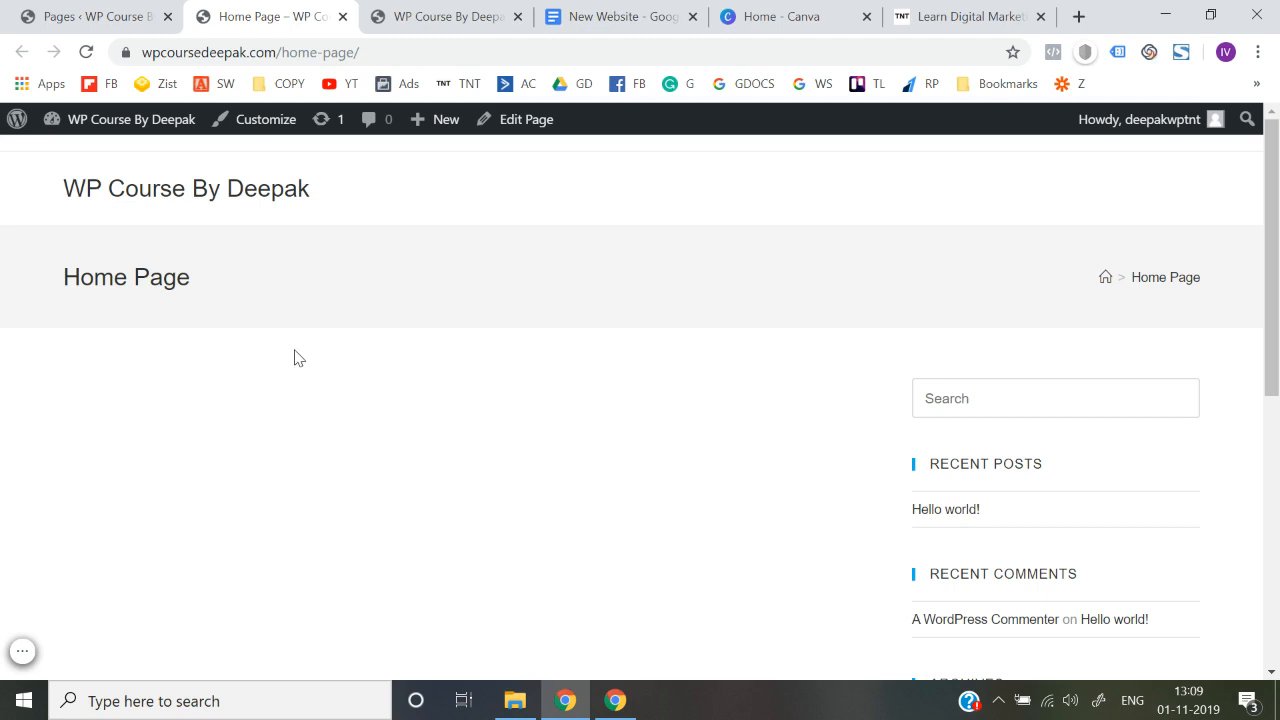
scroll(222, 355, down, 5)
scroll(222, 355, up, 5)
scroll(222, 355, down, 5)
scroll(222, 355, up, 5)
Step: Reload the site's root address in its own tab and check the front page content
click(443, 14)
key(Return)
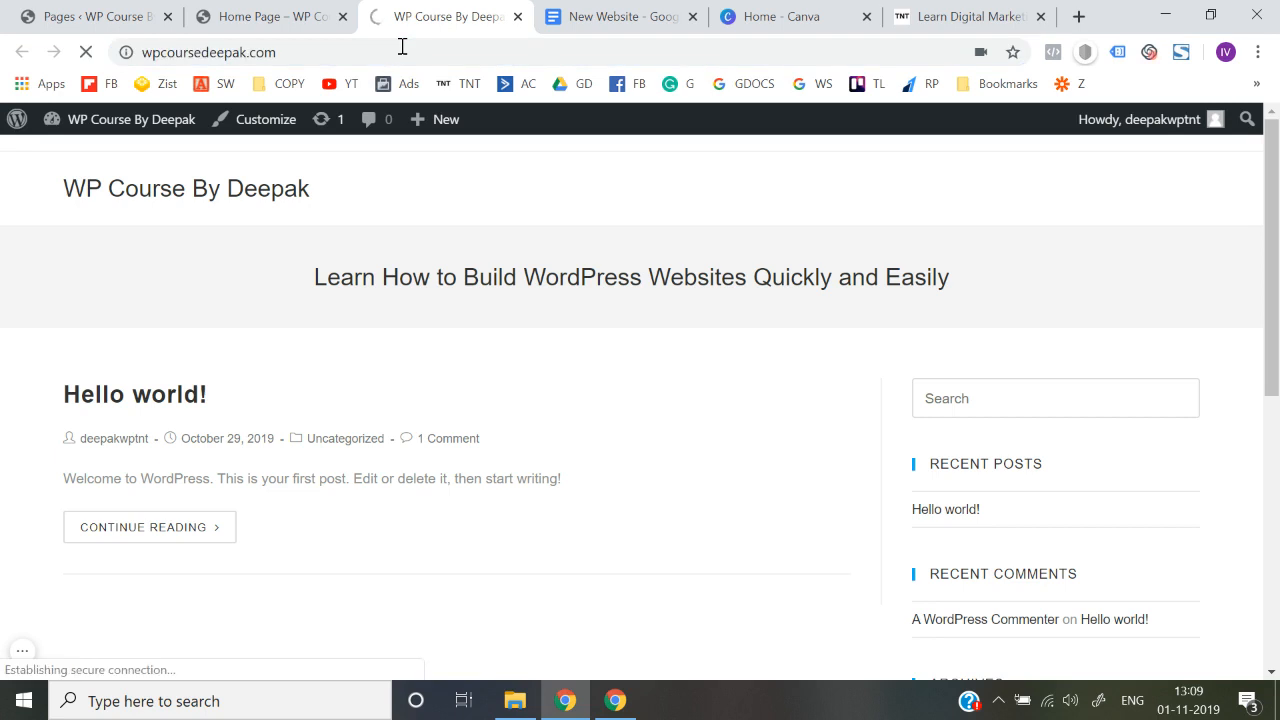
scroll(519, 412, down, 10)
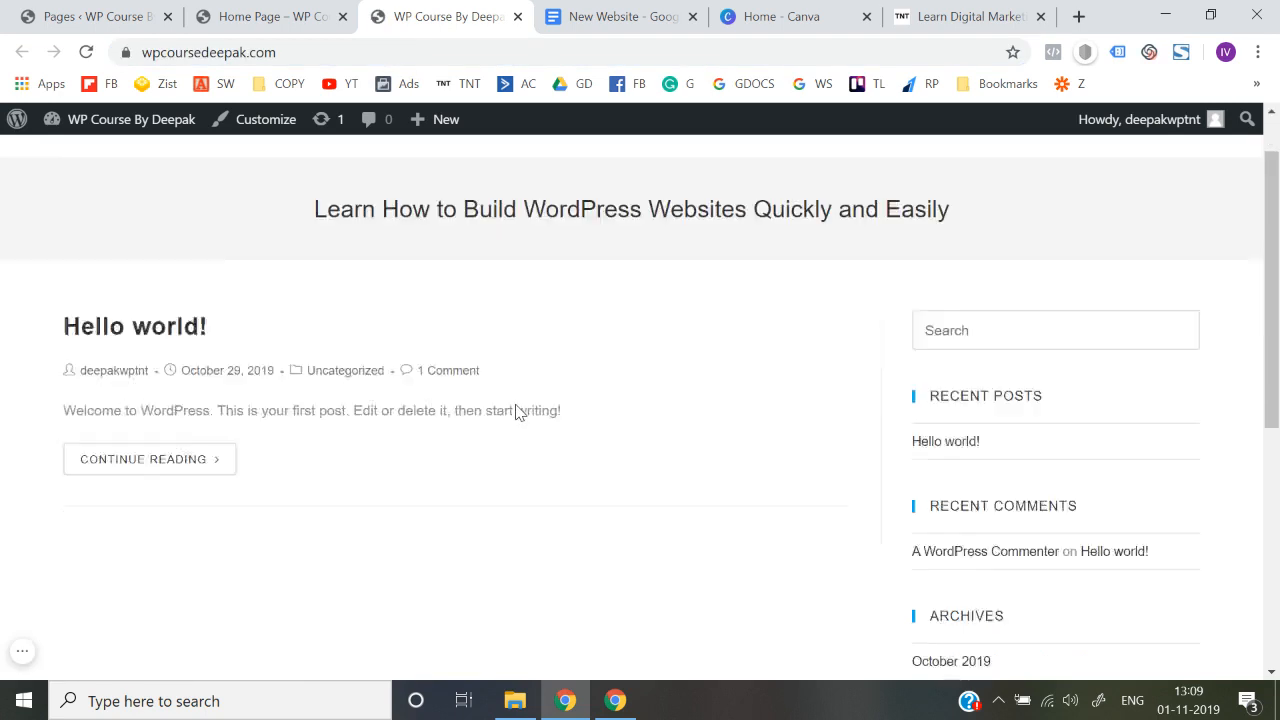
scroll(519, 412, up, 10)
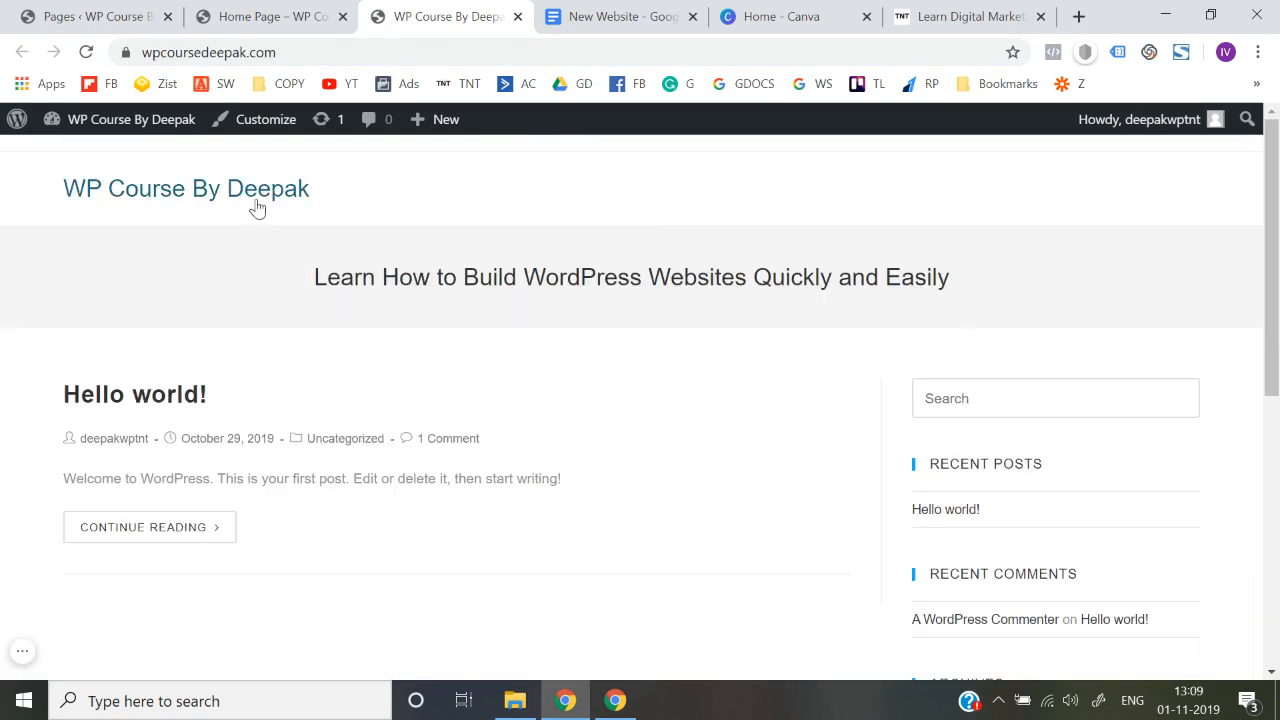
Step: Compare the Home Page's content with the site's current front page, including the sidebar and the Hello world! post
click(290, 8)
scroll(286, 471, down, 5)
scroll(286, 471, up, 5)
click(426, 8)
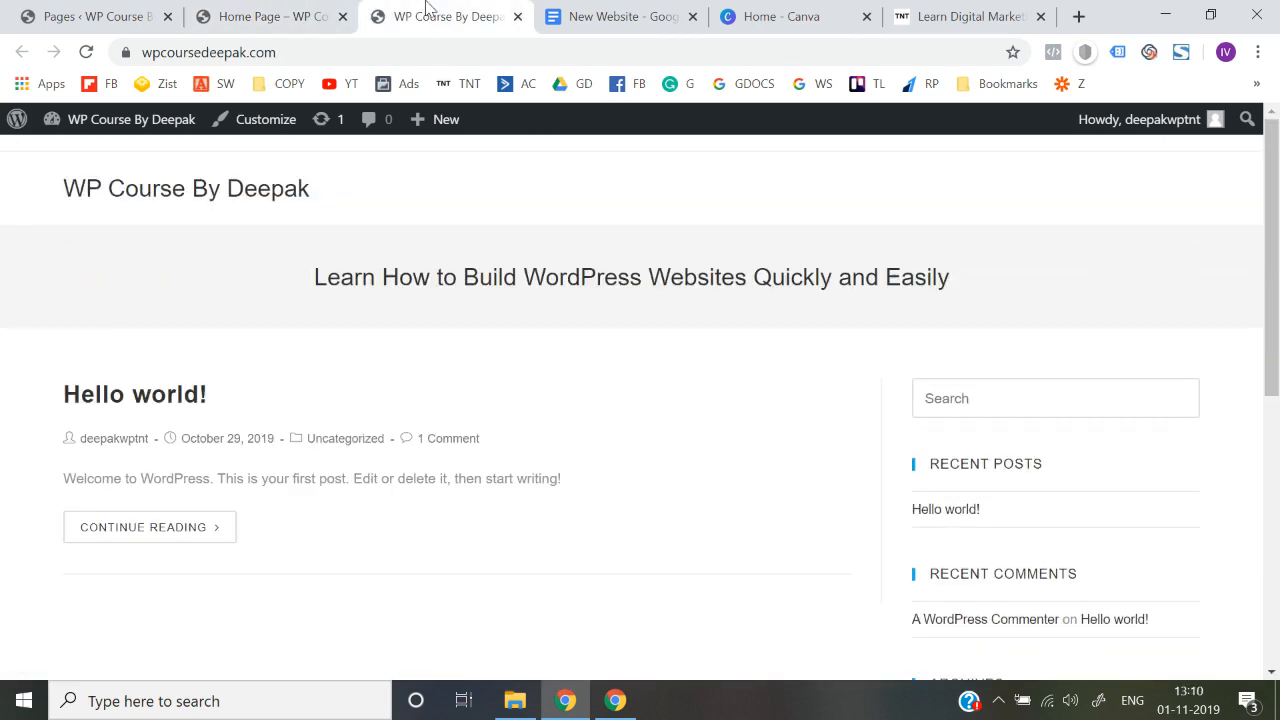
click(232, 12)
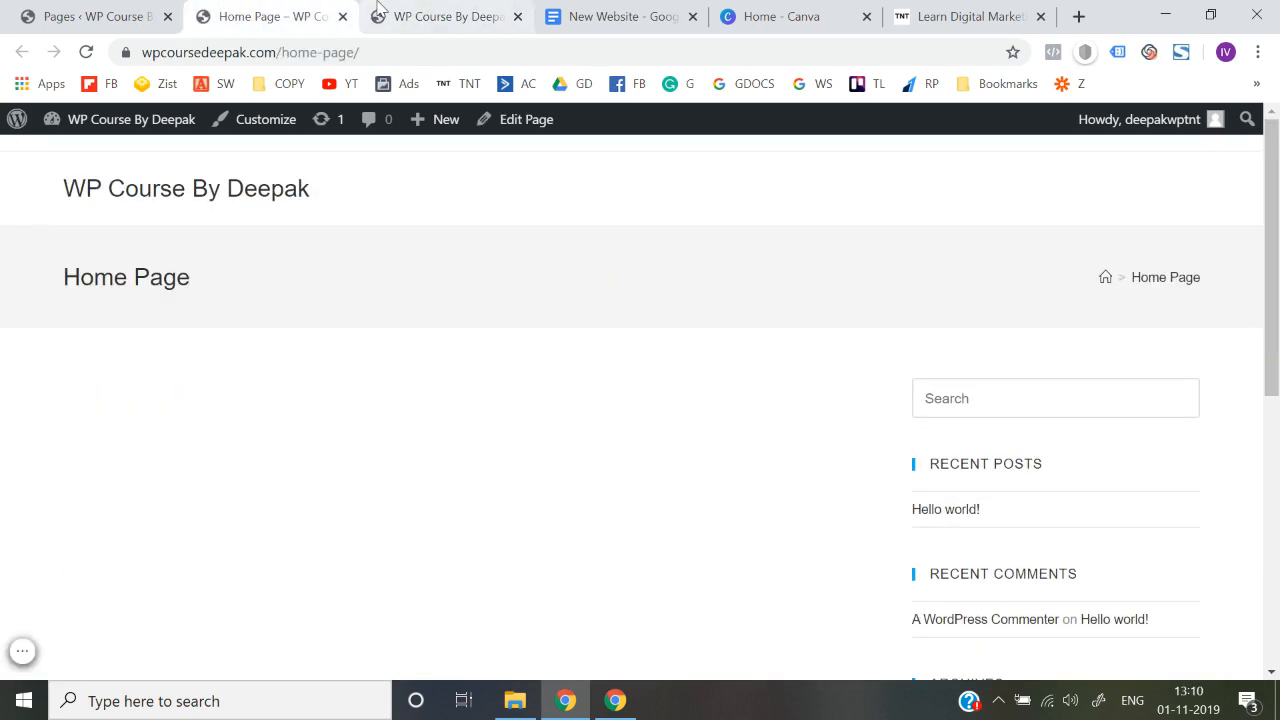
click(476, 12)
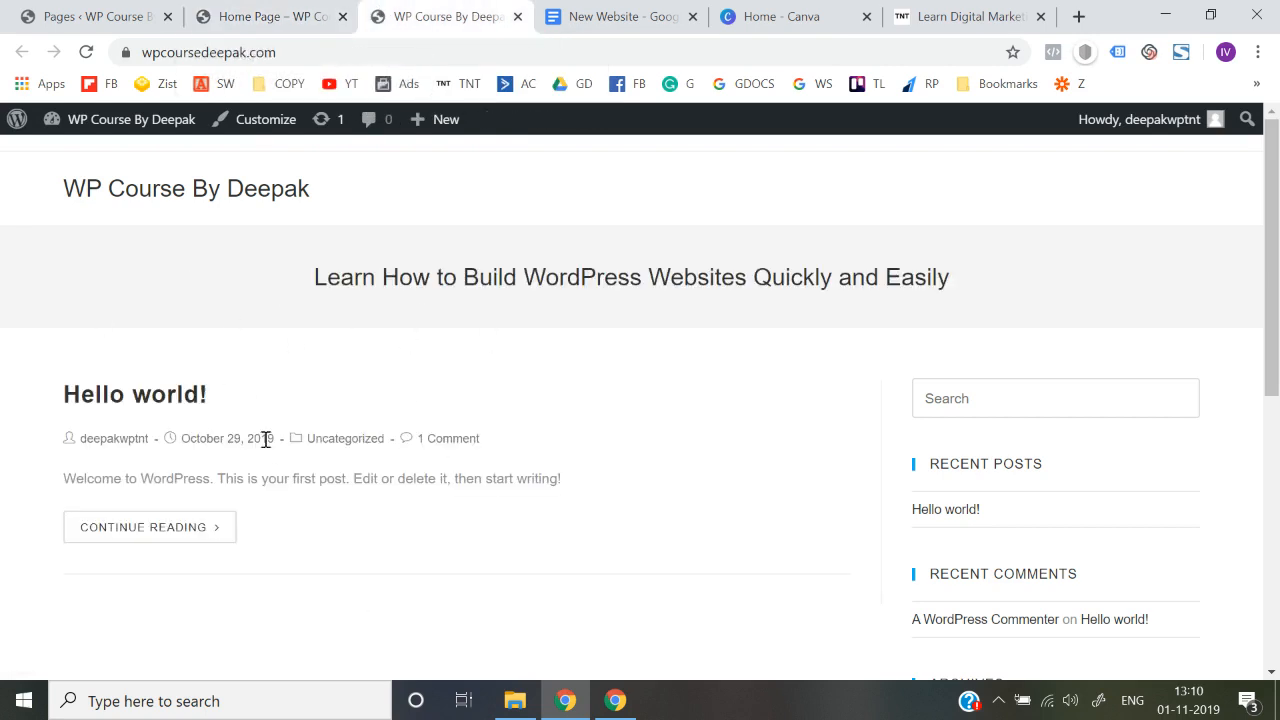
click(243, 10)
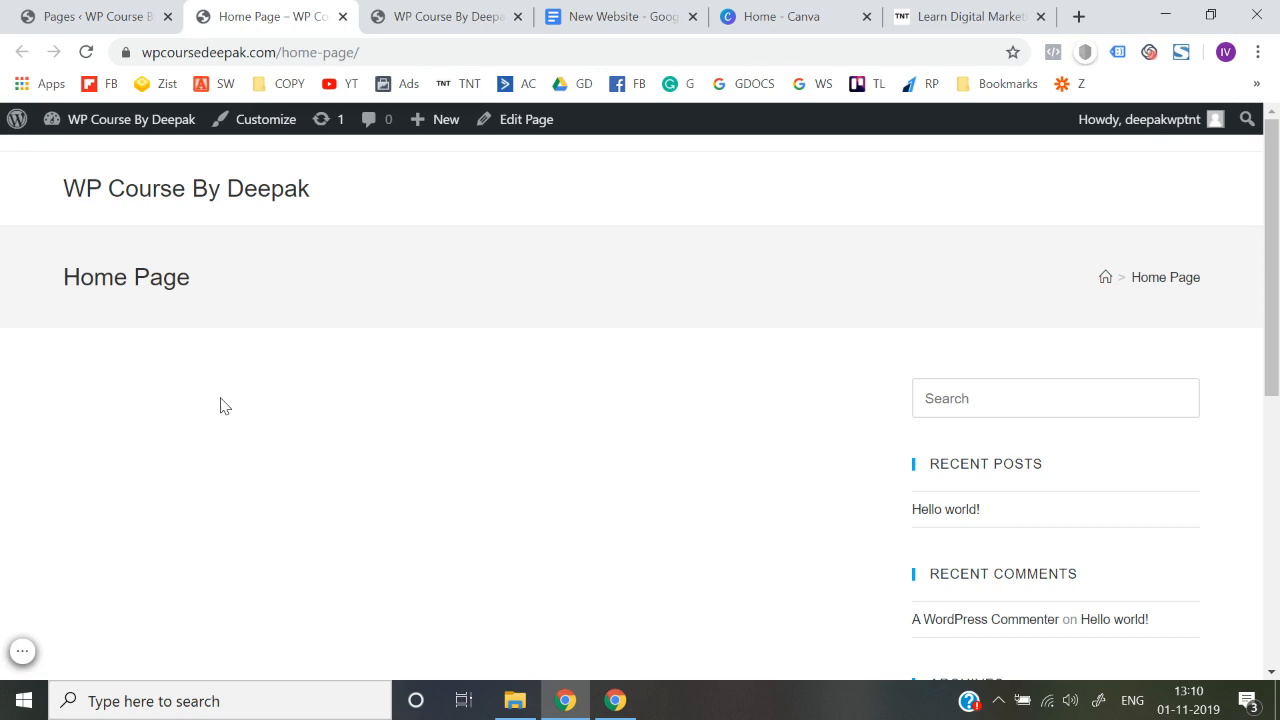
Step: Open the theme Customizer for the site and go to the Homepage Settings
click(278, 122)
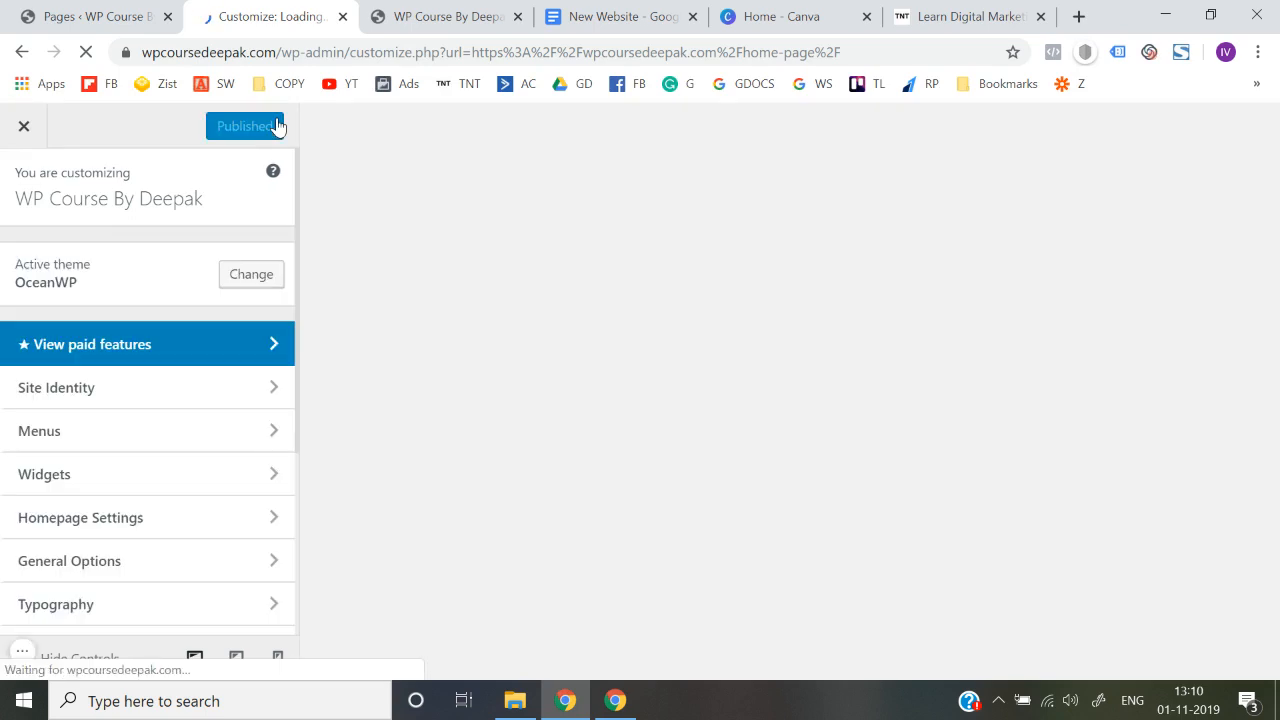
scroll(214, 420, down, 1)
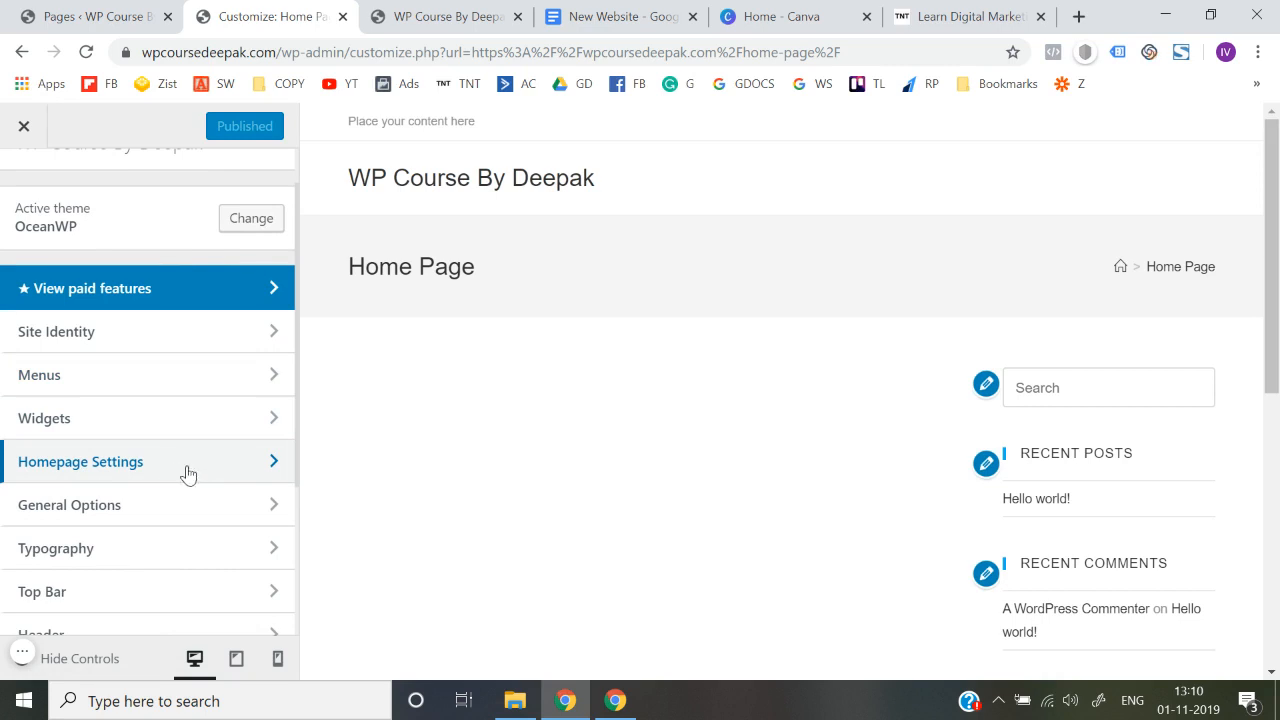
scroll(140, 480, up, 1)
scroll(145, 482, down, 2)
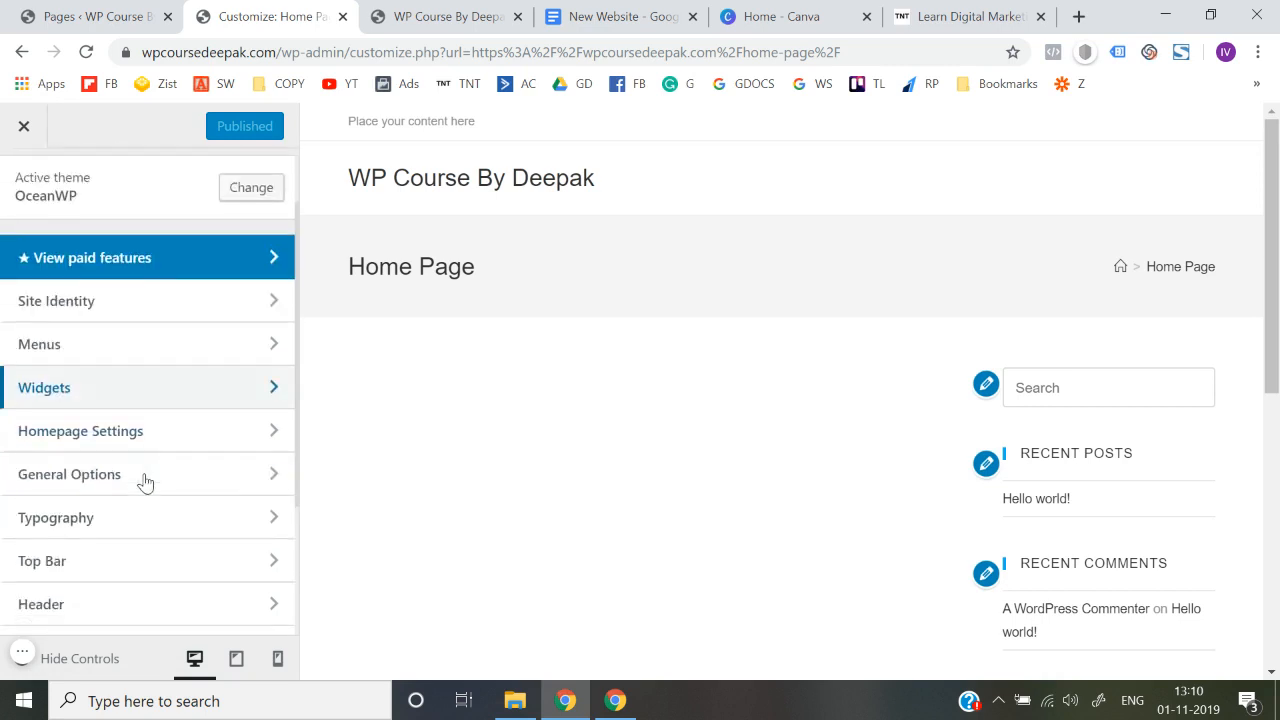
click(168, 441)
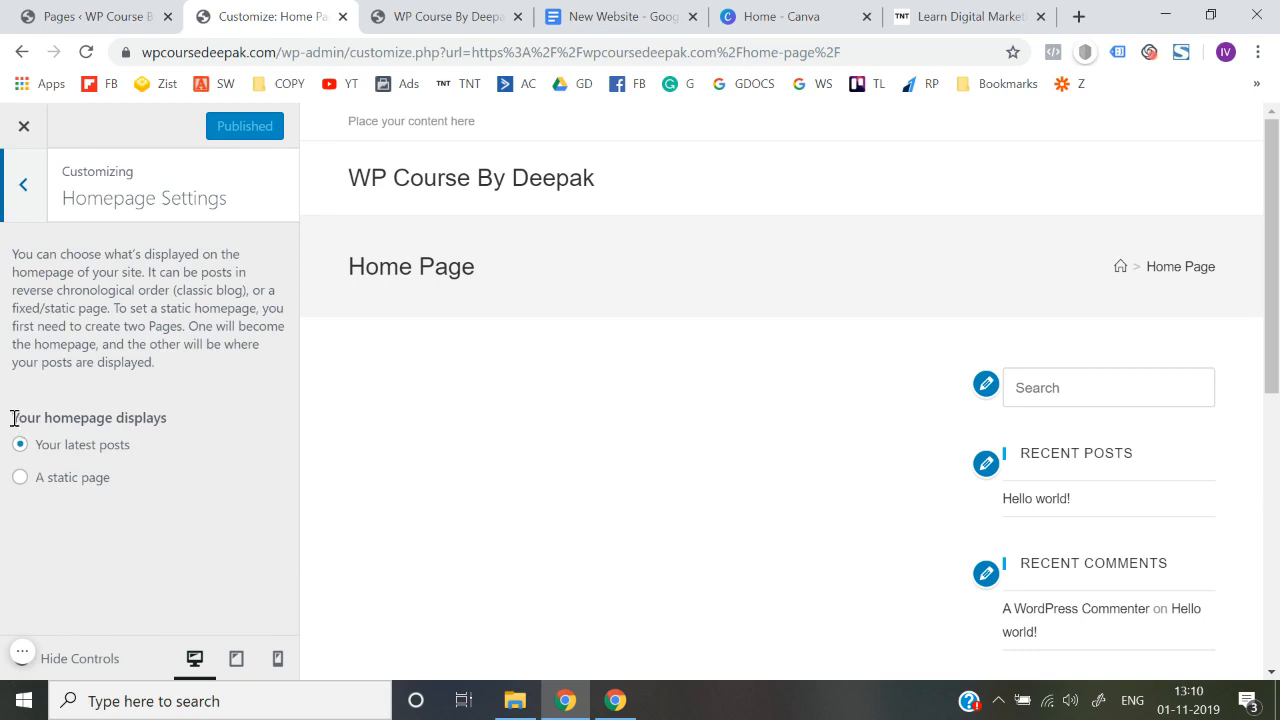
drag(12, 419, 180, 423)
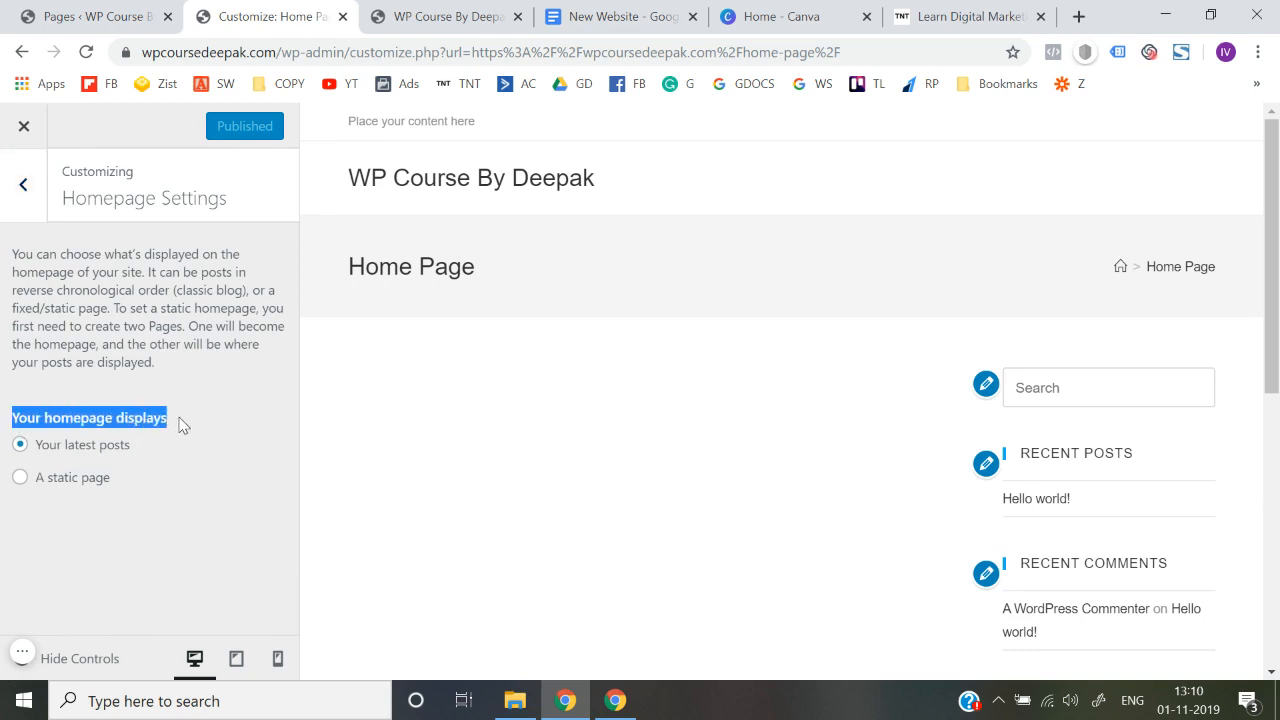
click(3, 568)
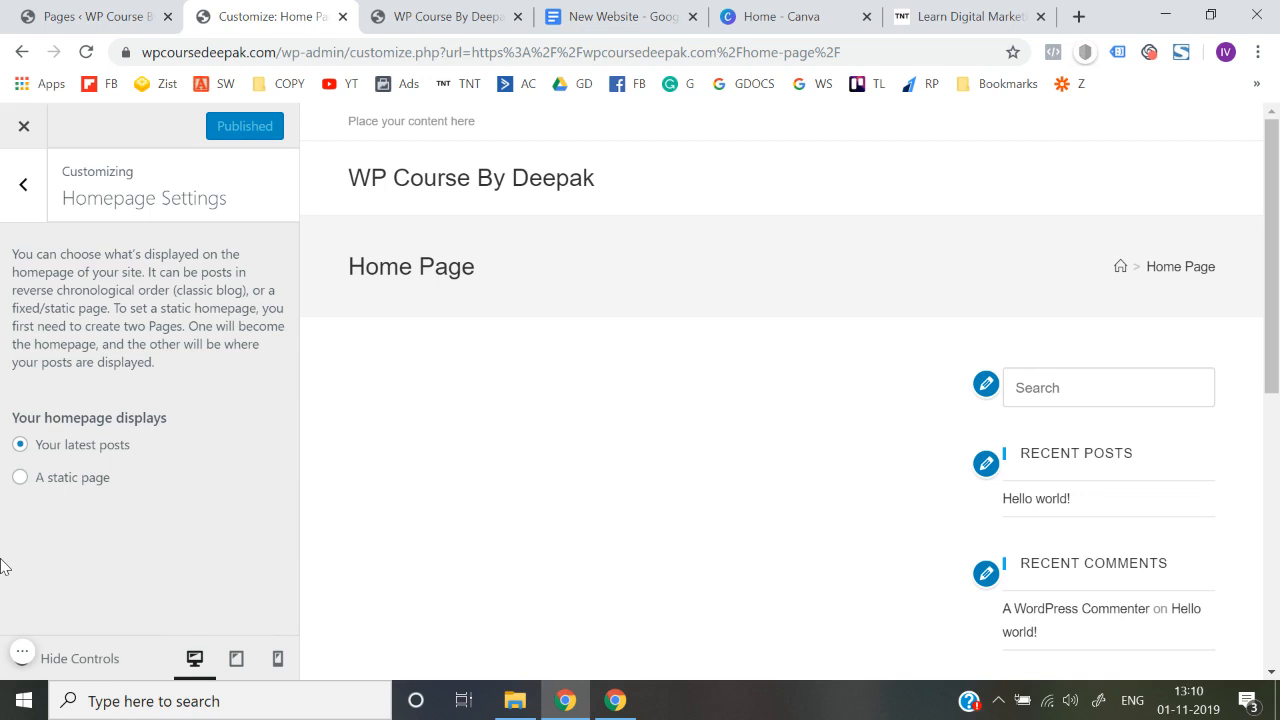
Step: Make the homepage display a static page, choose Home Page as the homepage, and publish the change
click(20, 478)
scroll(9, 510, down, 1)
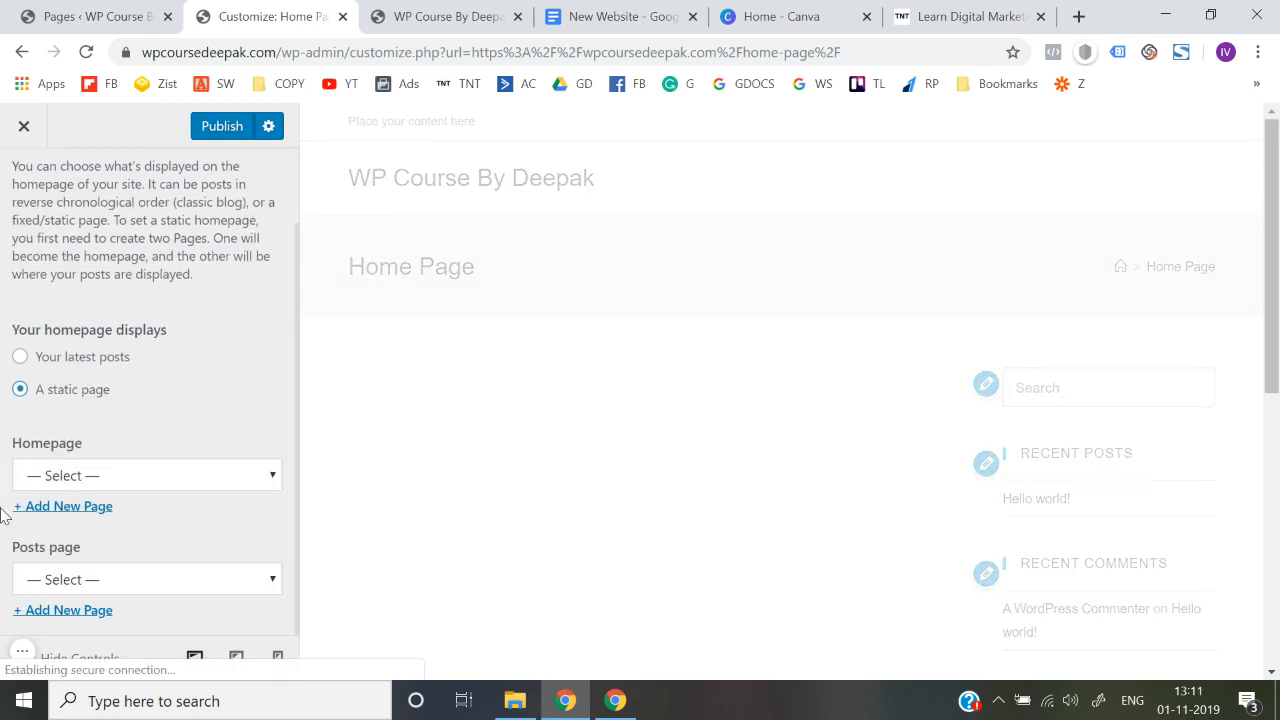
click(108, 477)
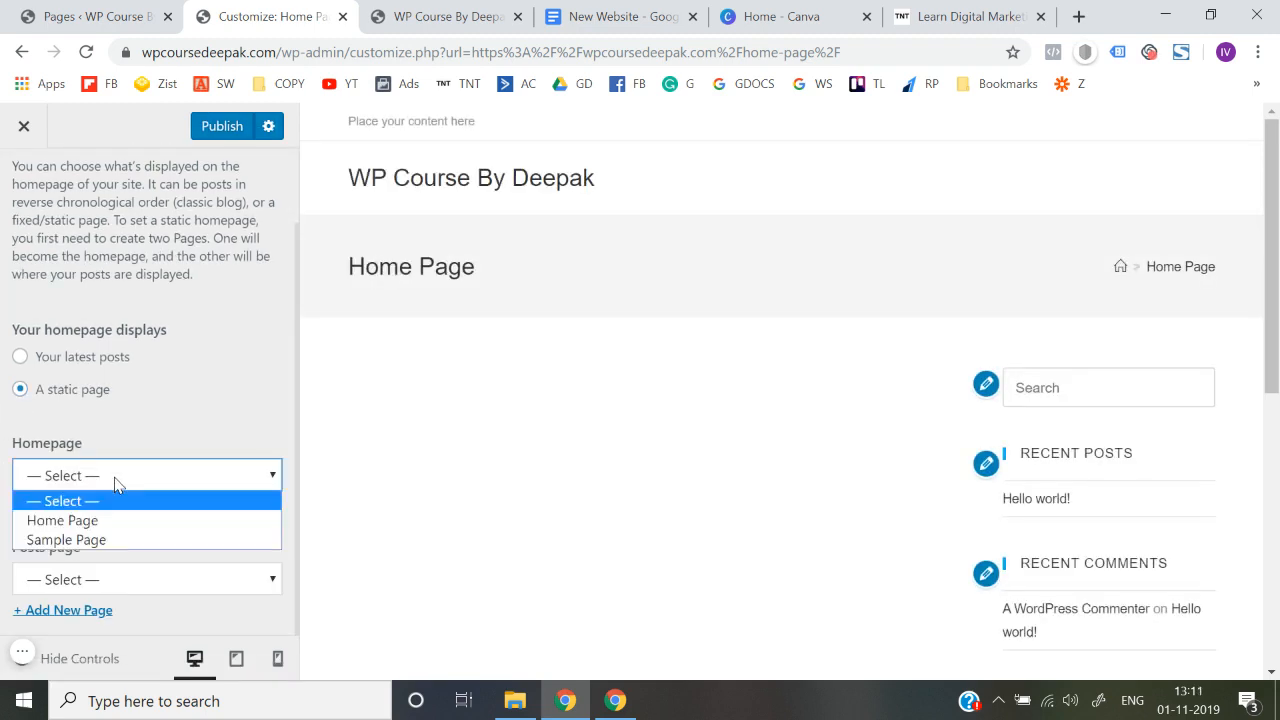
click(87, 522)
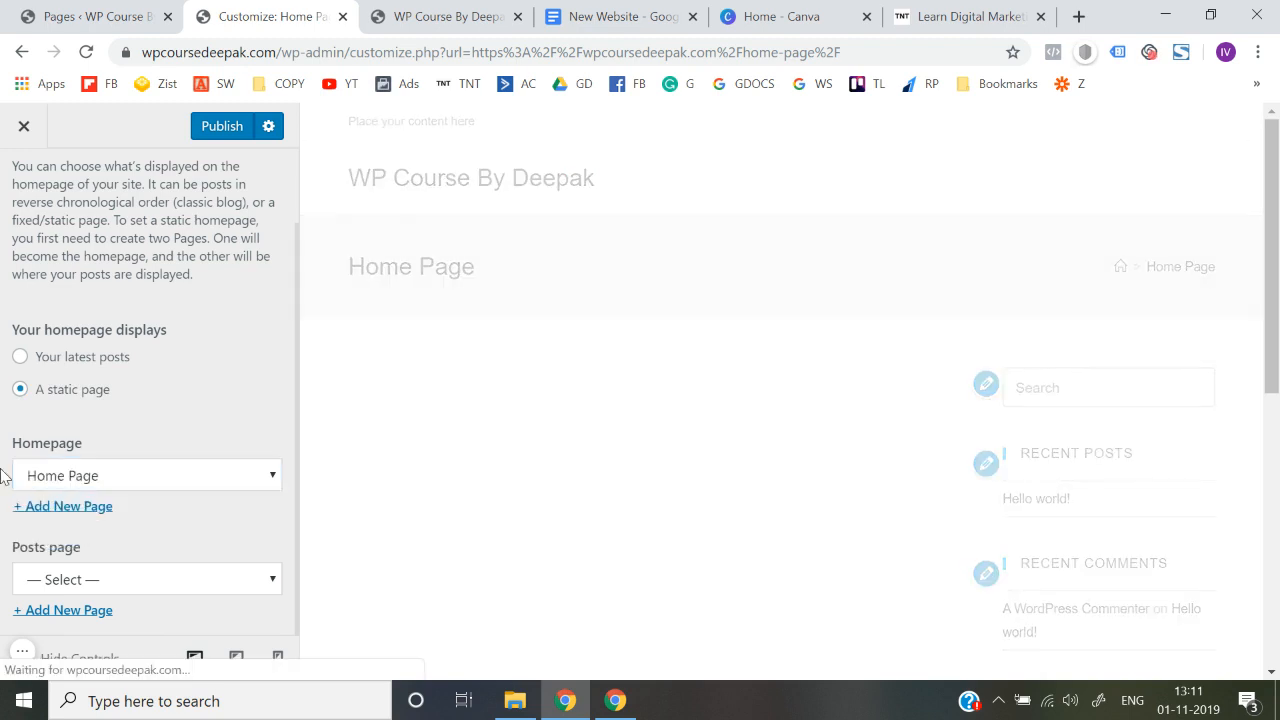
click(228, 133)
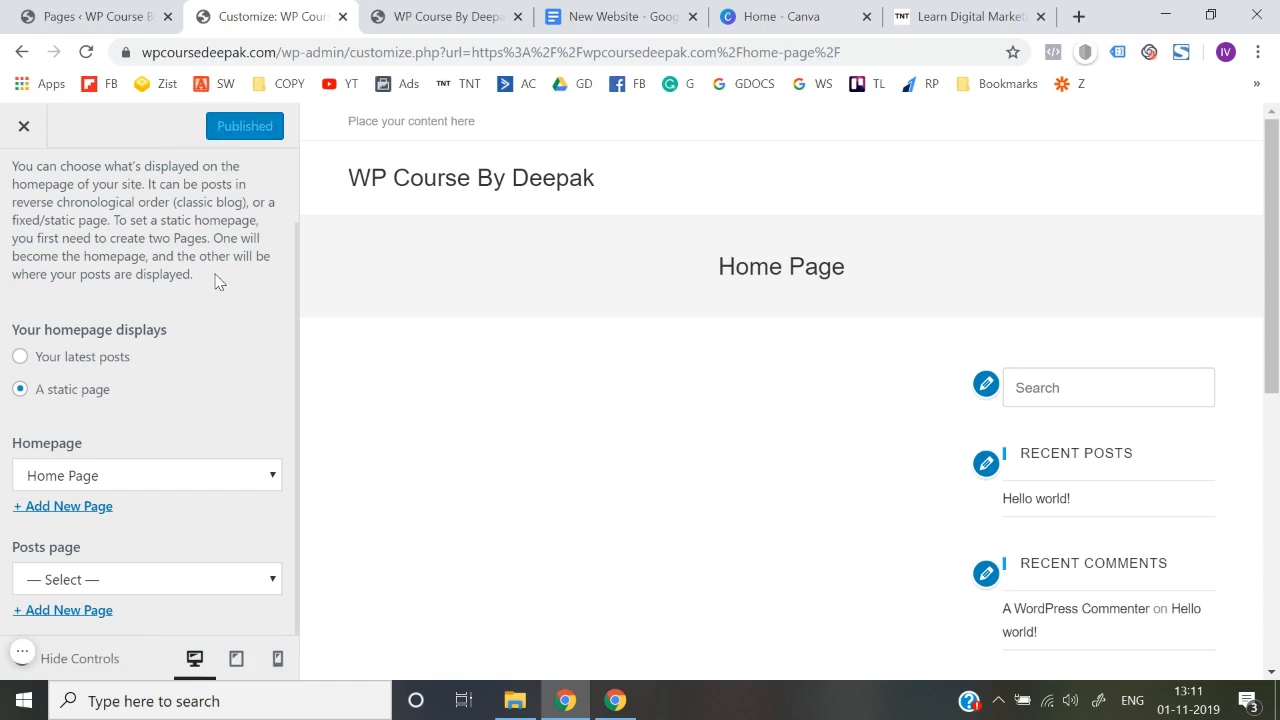
scroll(218, 283, up, 1)
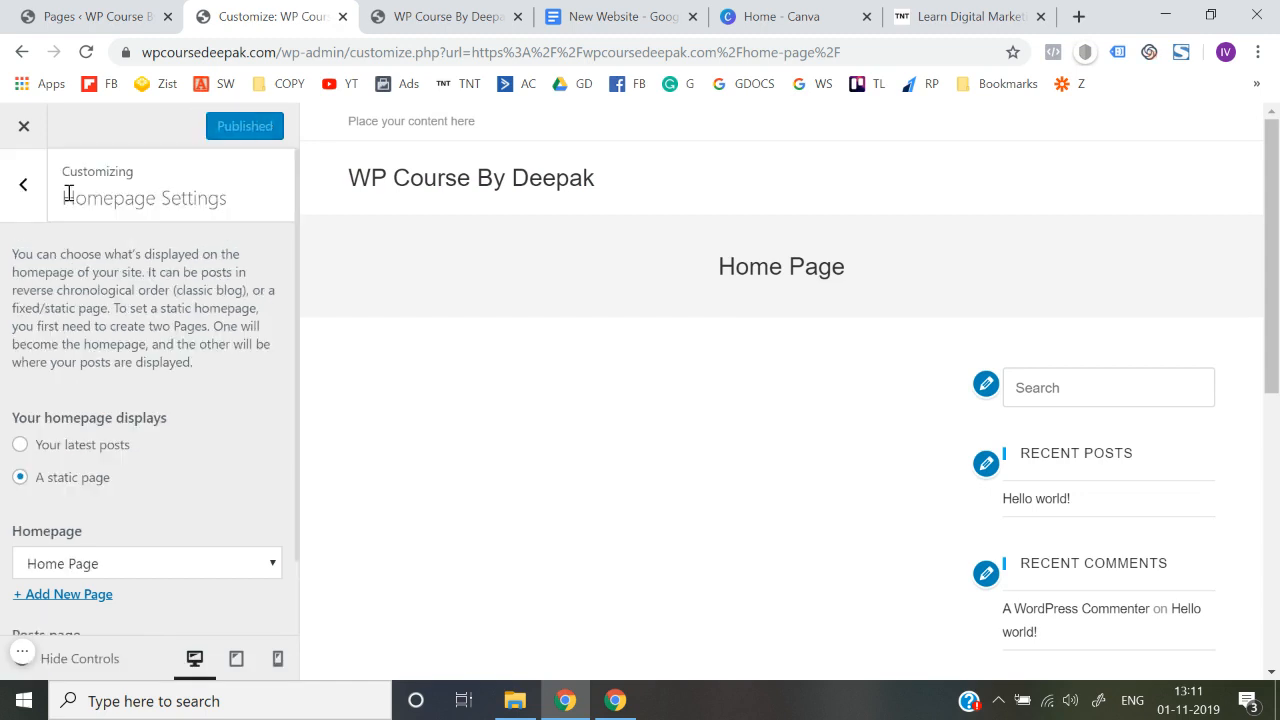
Step: Close the Customizer and load the site's root address, wpcoursedeepak.com
right_click(26, 129)
click(30, 140)
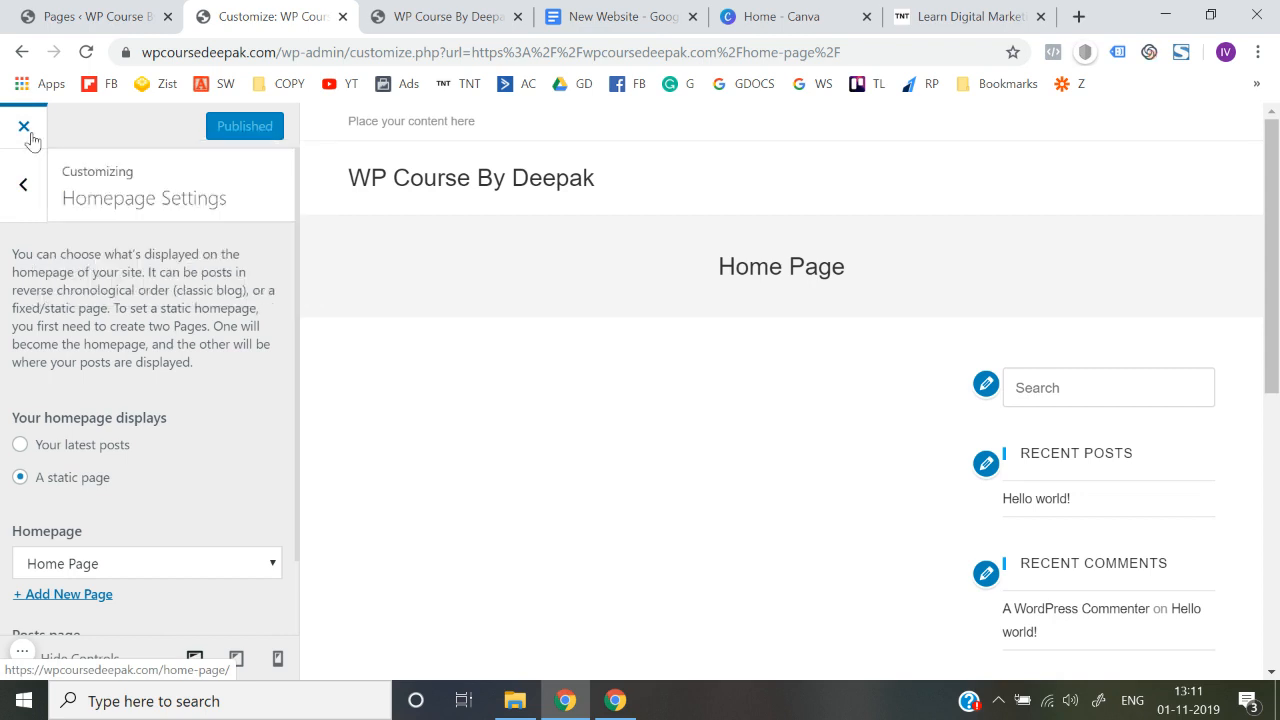
click(30, 140)
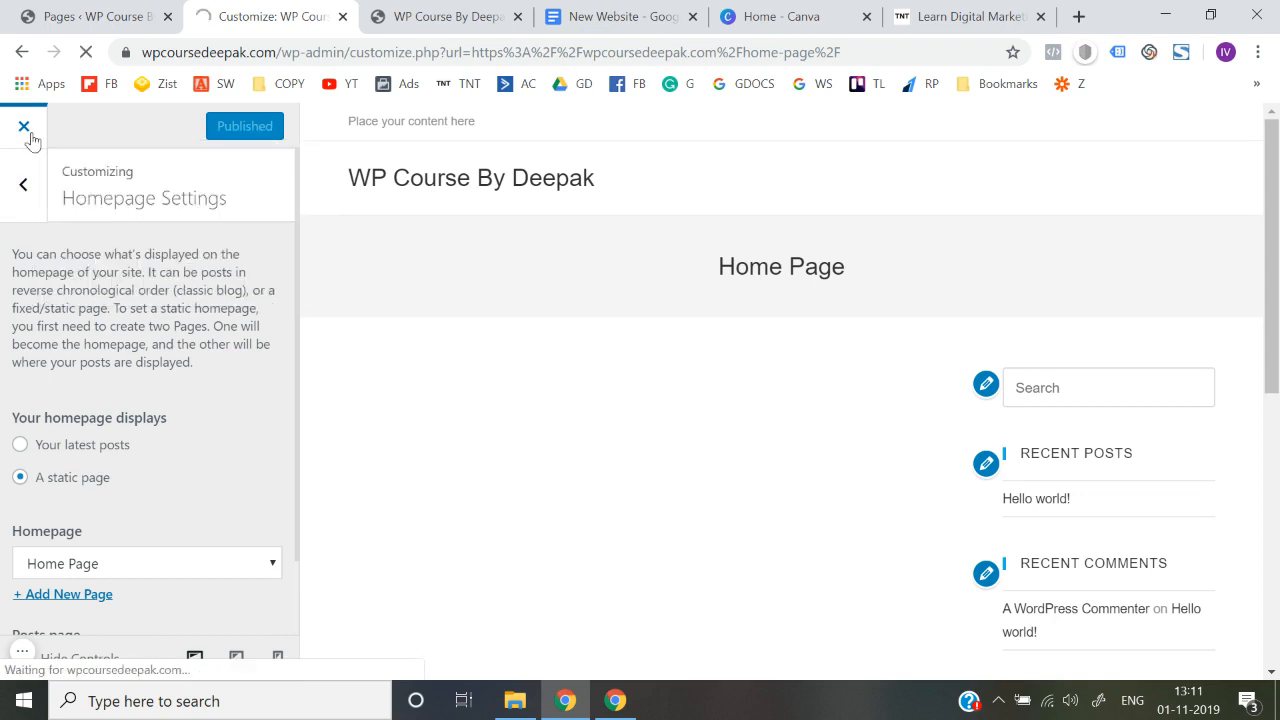
click(334, 61)
key(Return)
click(339, 56)
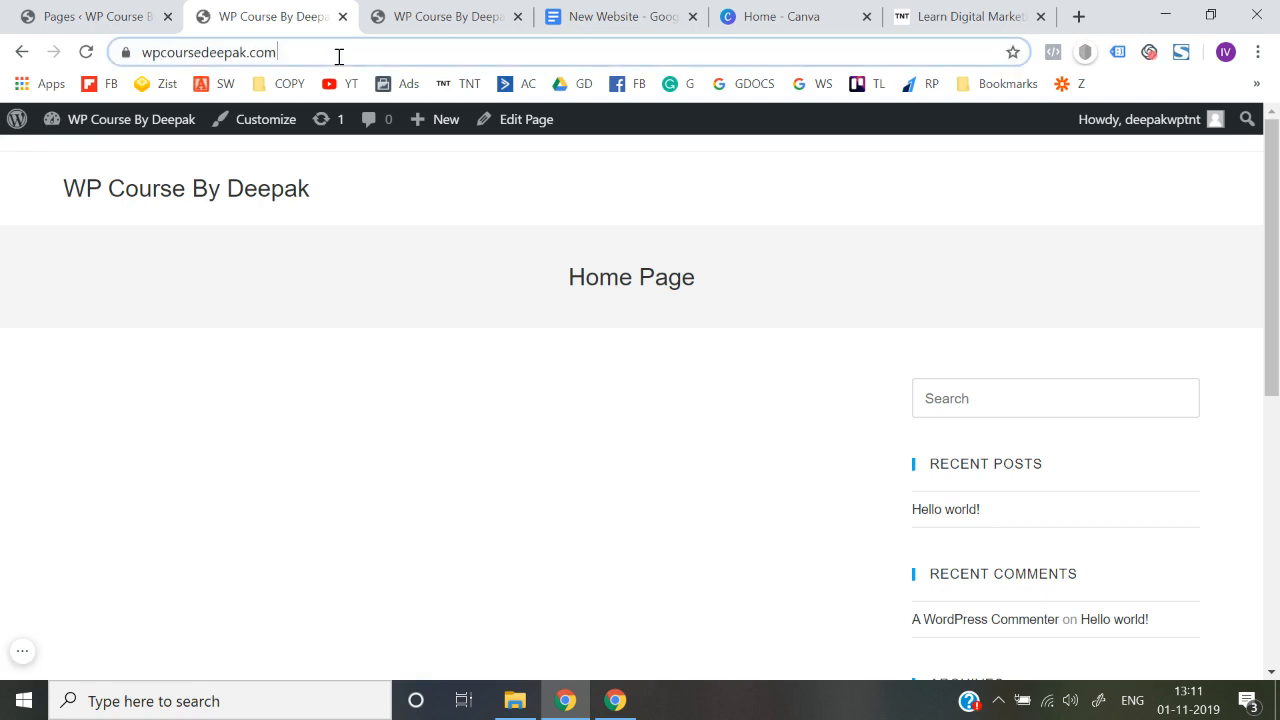
key(Return)
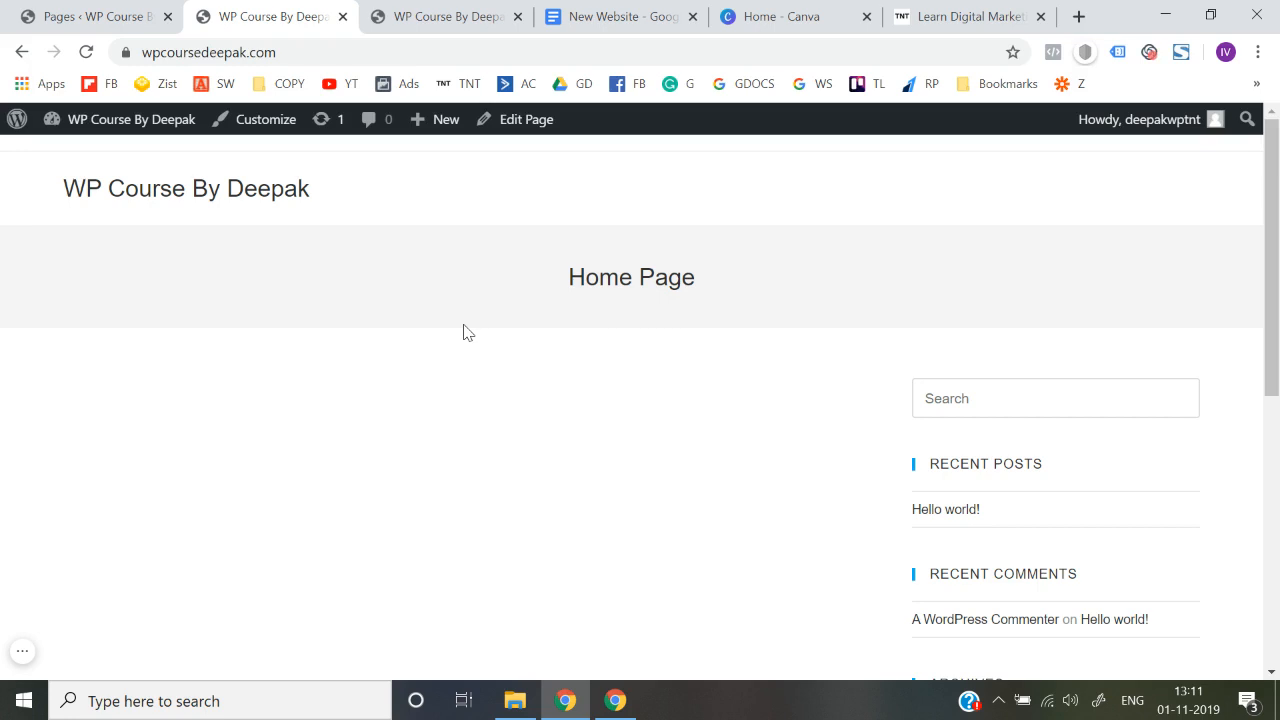
Step: Examine the site's new front page from its header to its footer
scroll(463, 331, down, 5)
scroll(463, 331, up, 5)
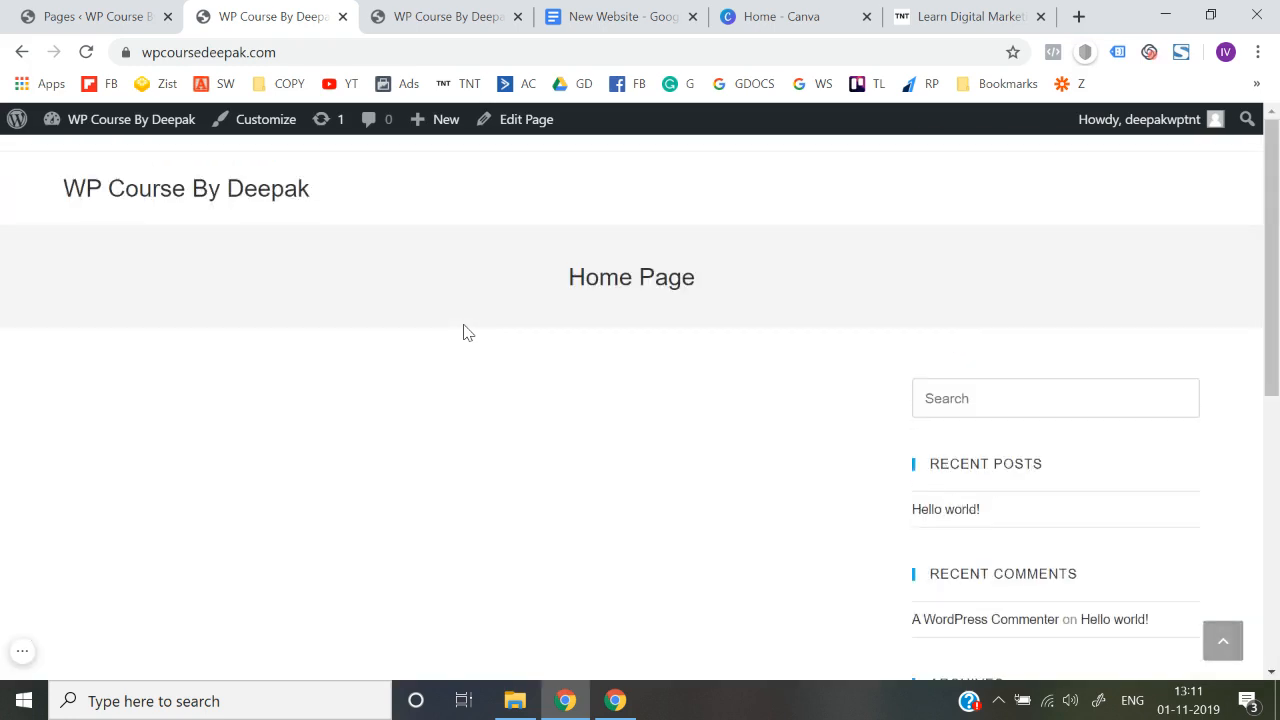
scroll(417, 506, down, 5)
scroll(417, 506, up, 5)
scroll(417, 506, down, 5)
scroll(417, 506, up, 5)
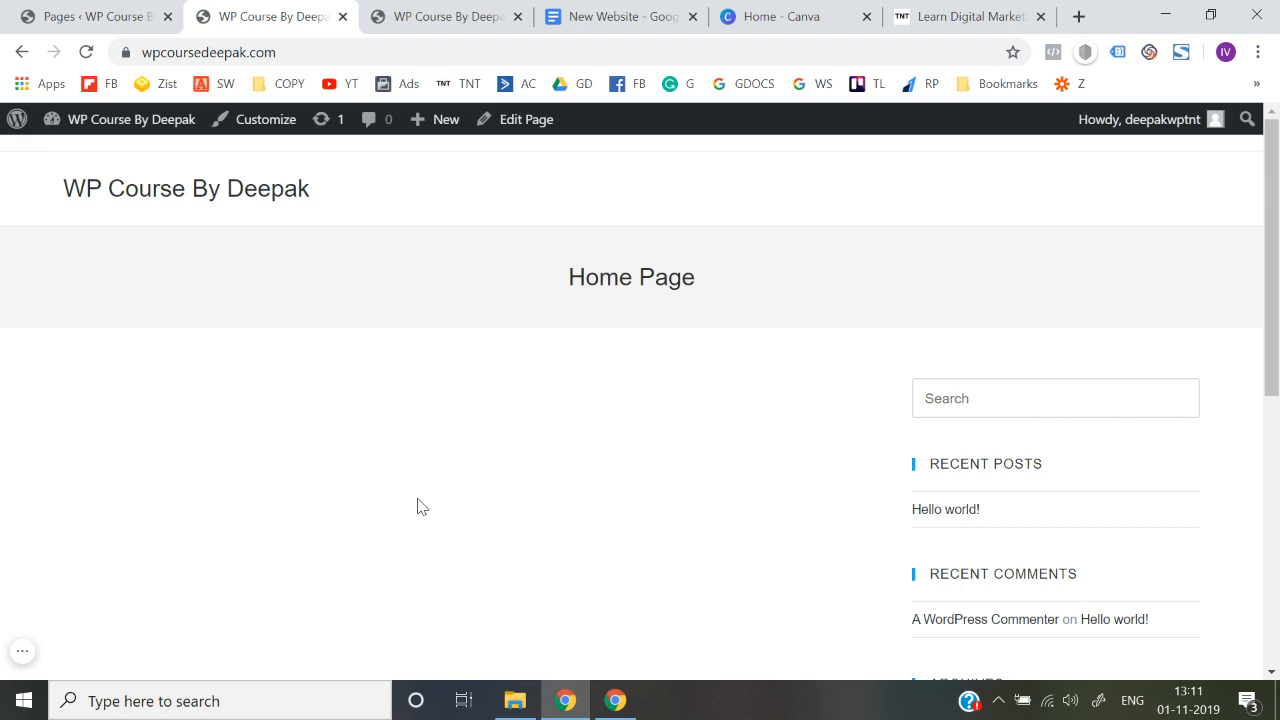
Step: Switch to the New Website document in Google Docs and read through the drafted website copy
click(603, 14)
scroll(577, 461, down, 3)
scroll(577, 461, down, 3)
scroll(577, 461, up, 6)
scroll(577, 461, down, 9)
scroll(577, 461, up, 9)
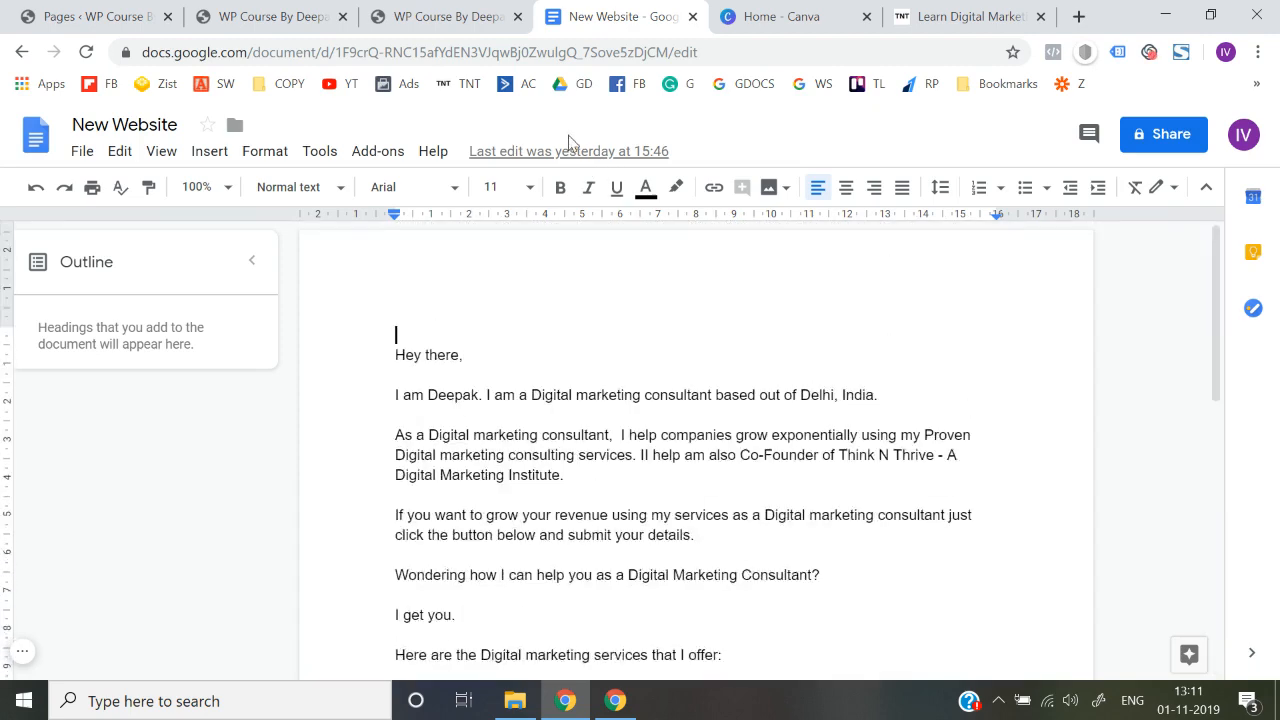
scroll(633, 434, down, 9)
scroll(633, 434, up, 9)
scroll(633, 434, down, 1)
scroll(456, 359, up, 1)
Step: Return to the WordPress dashboard, refresh the list of all pages, and open the Home Page in the Elementor editor
click(440, 16)
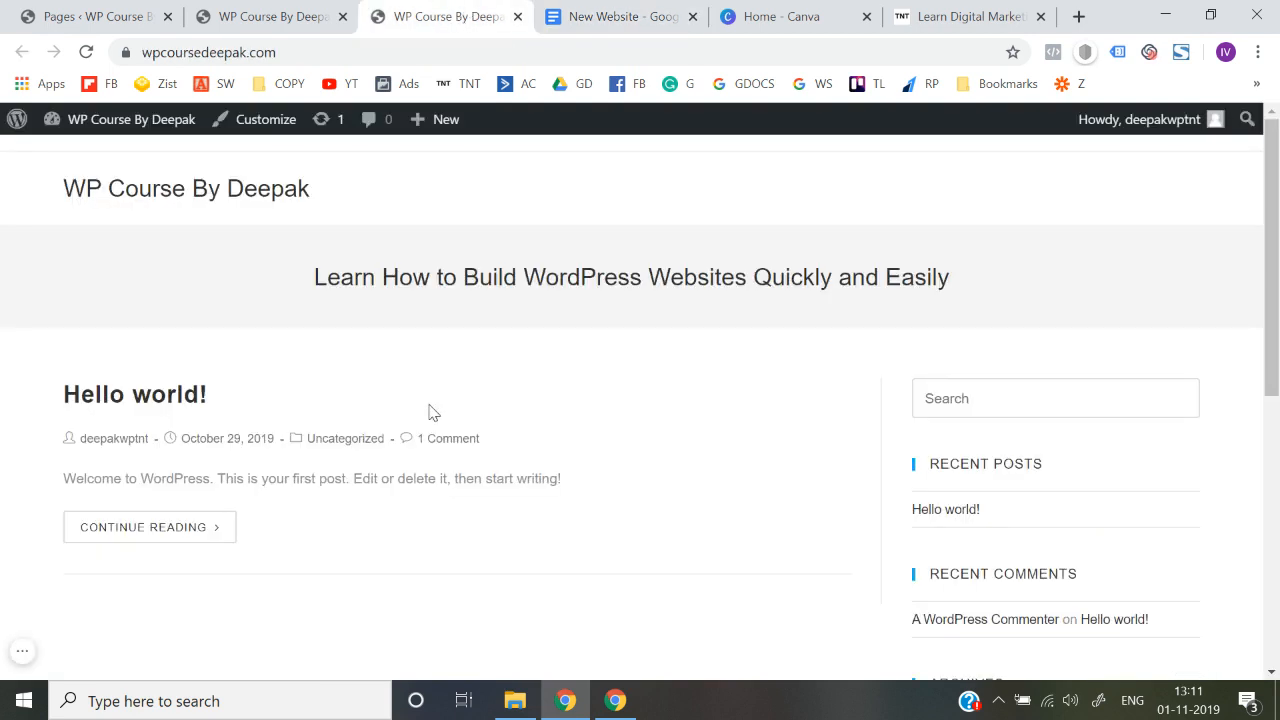
click(338, 10)
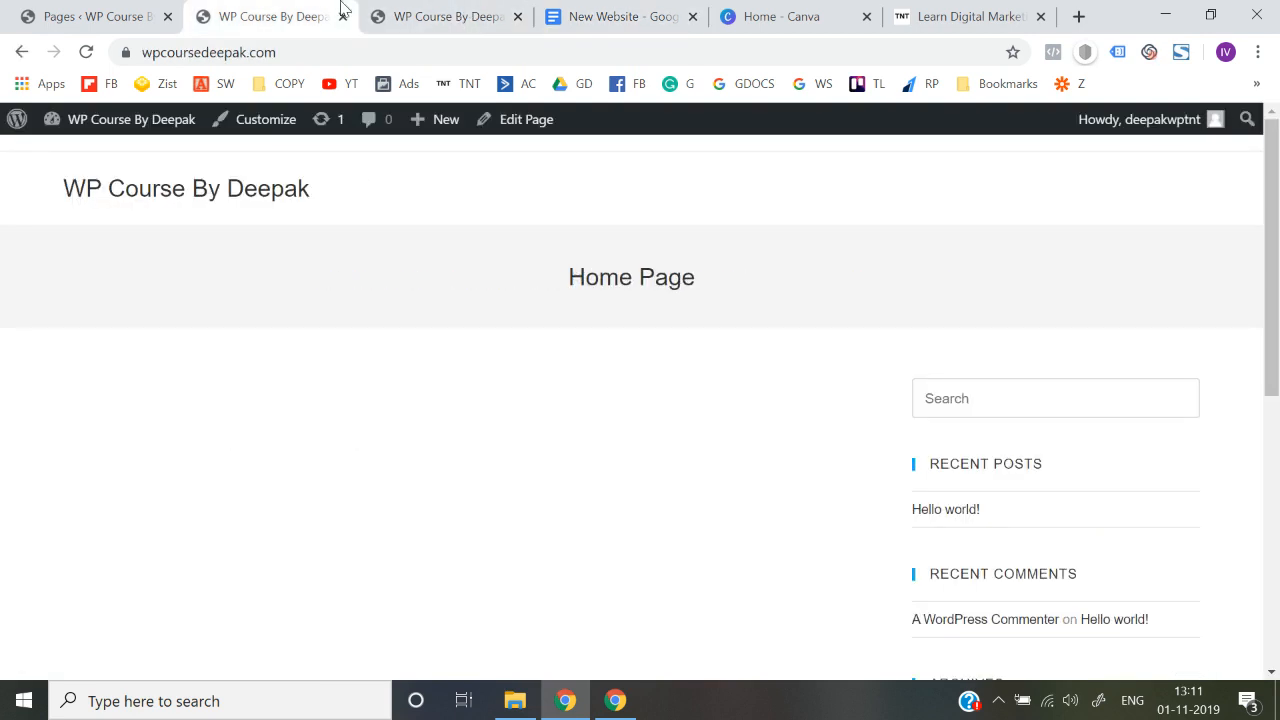
click(100, 16)
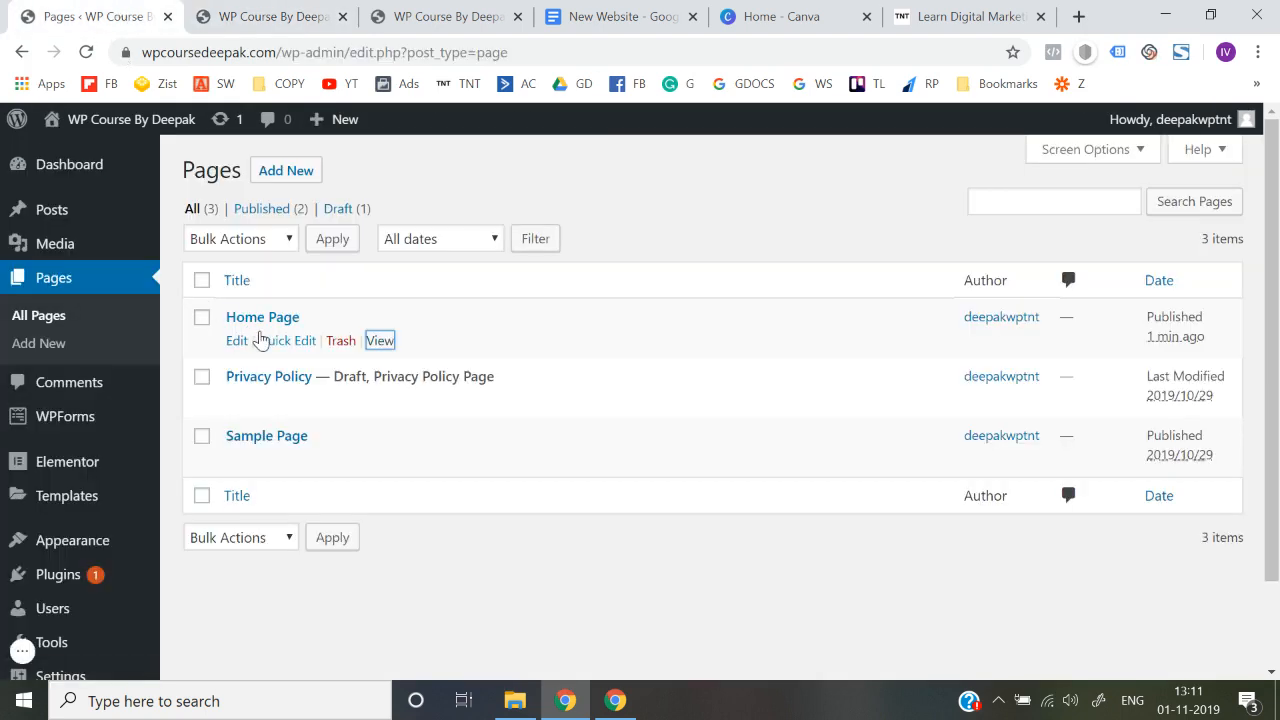
click(50, 322)
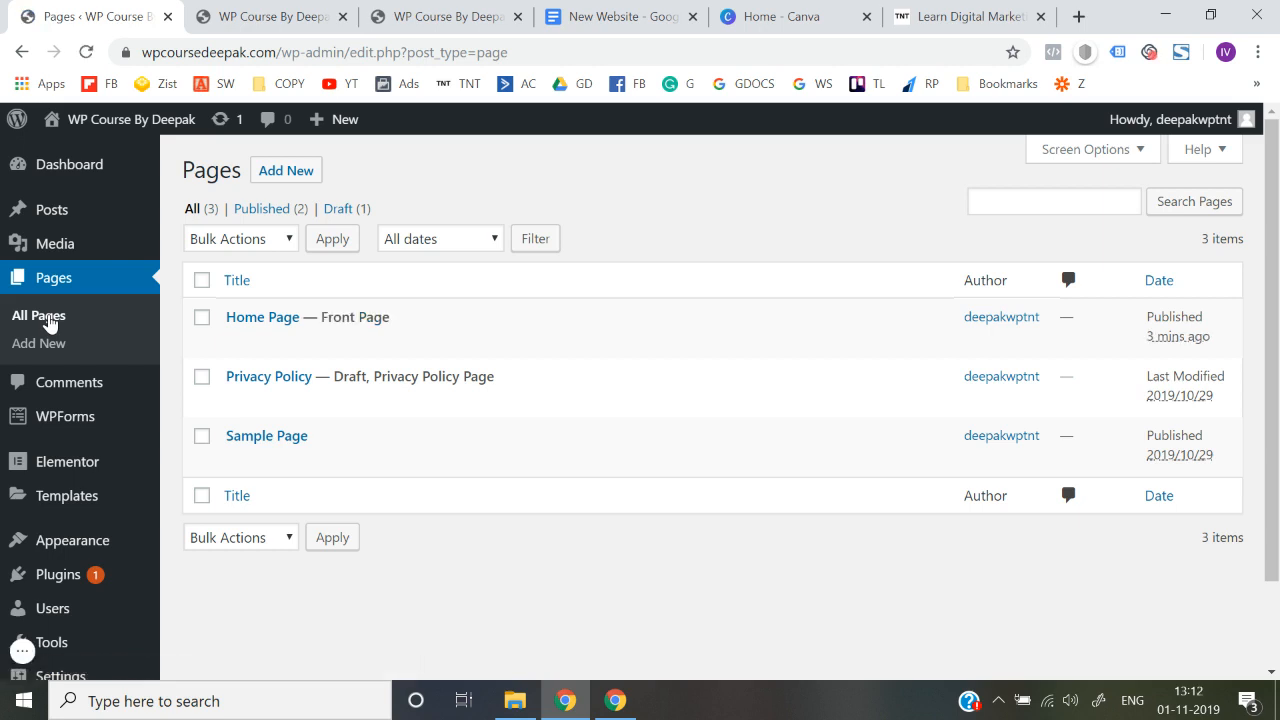
click(236, 341)
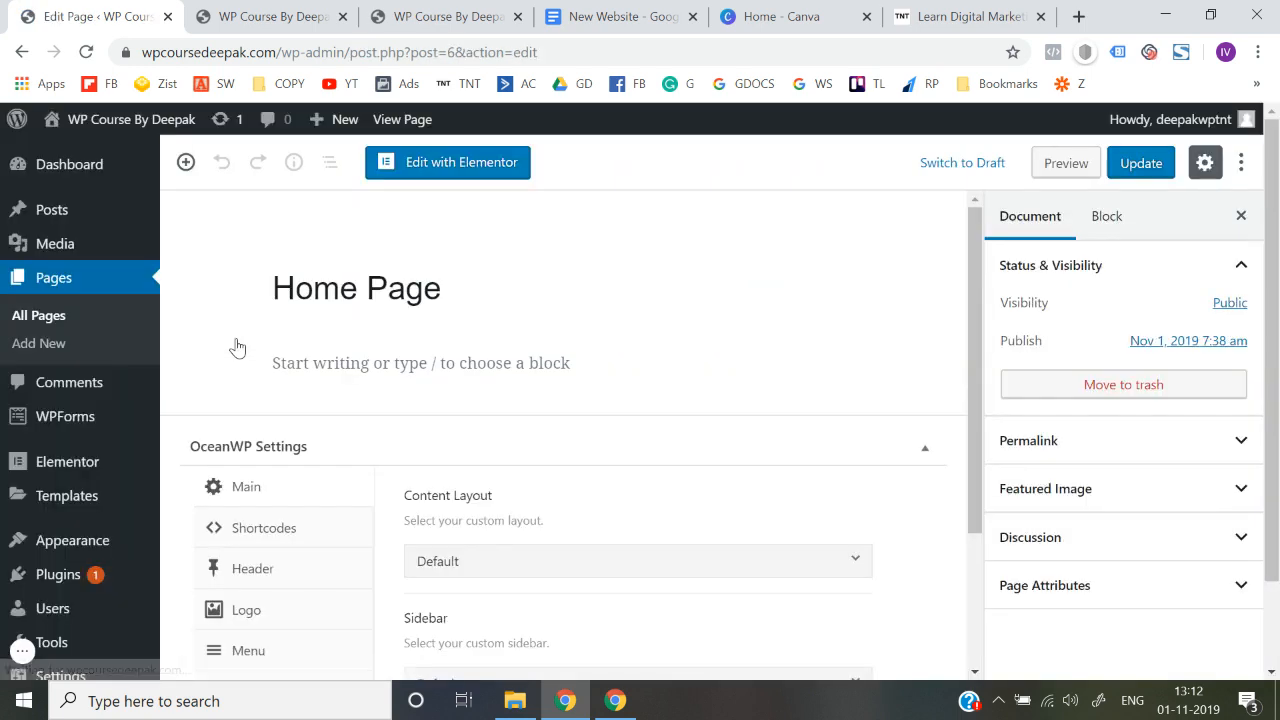
click(463, 166)
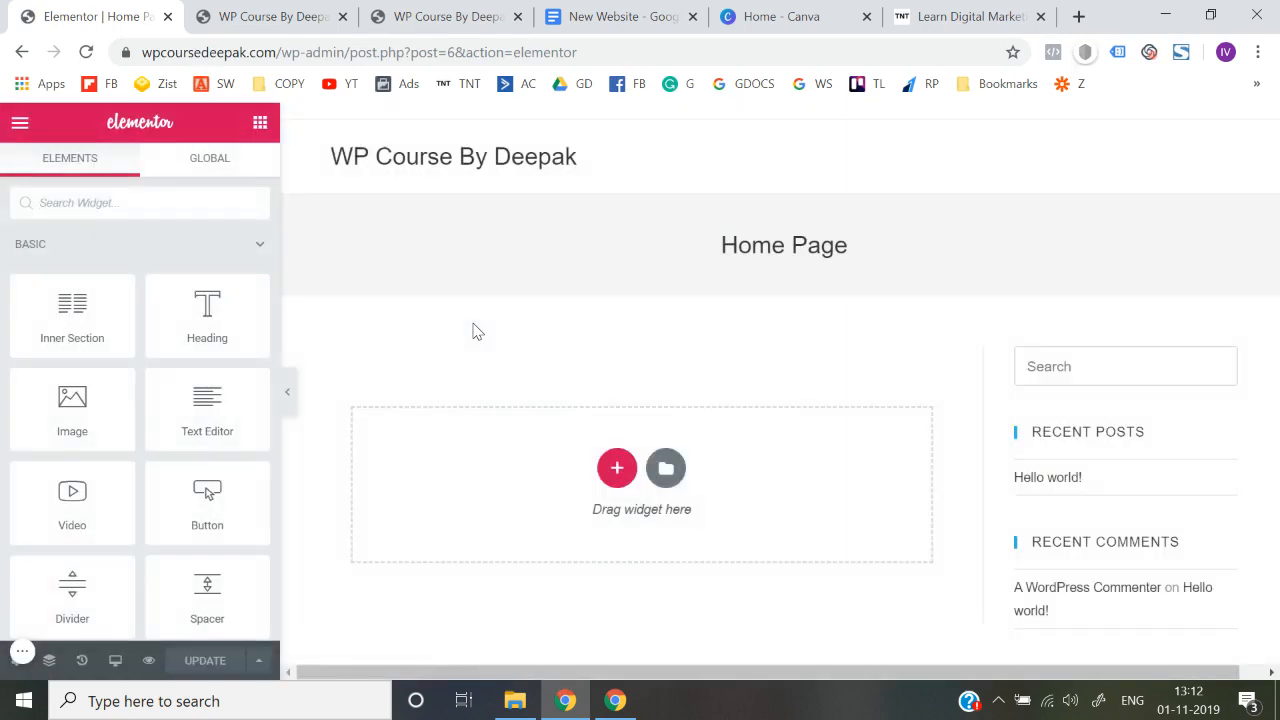
Step: Examine the Home Page layout in Elementor, including the title area, the empty content area, the sidebar and the footer
scroll(477, 331, down, 5)
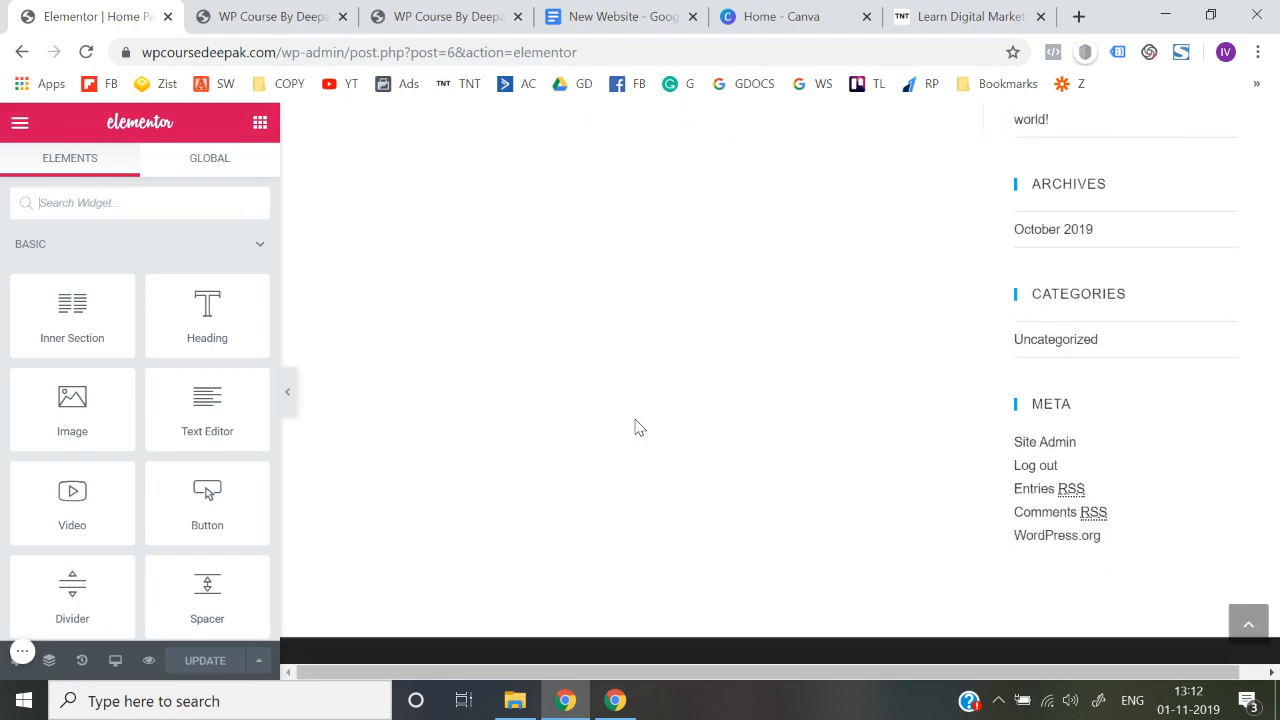
scroll(639, 427, up, 5)
scroll(1134, 423, down, 5)
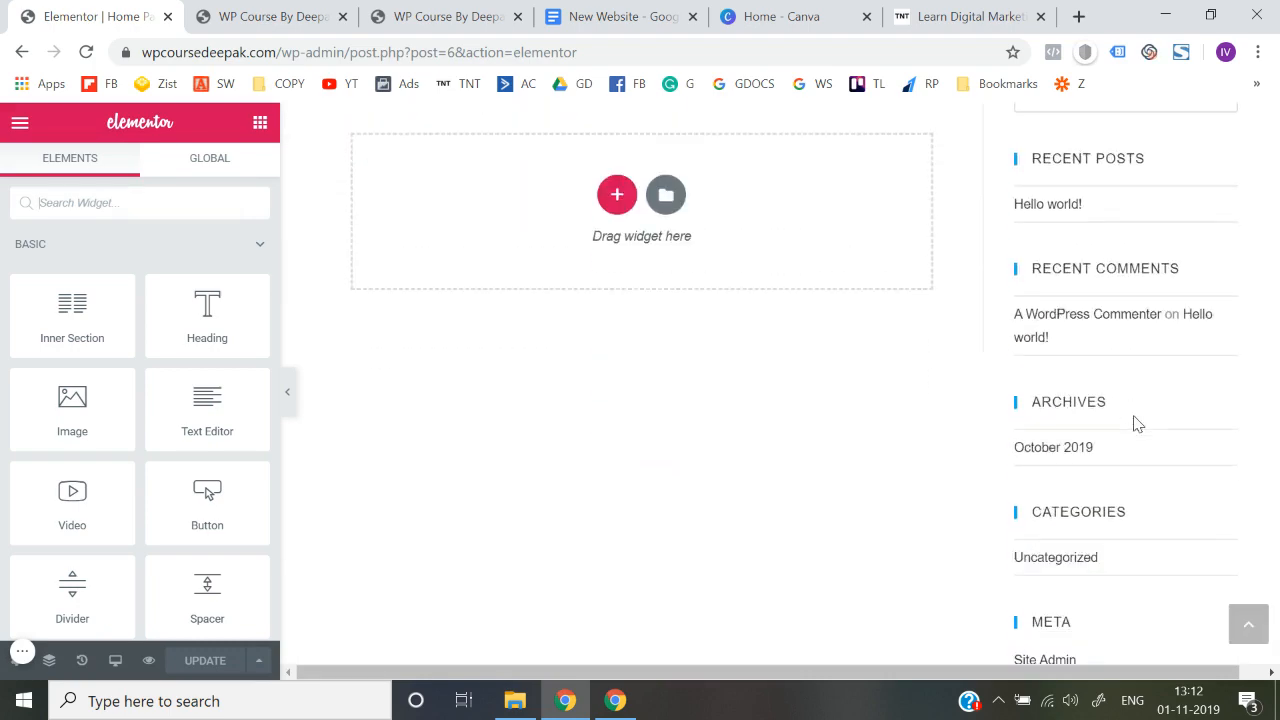
scroll(1104, 221, up, 5)
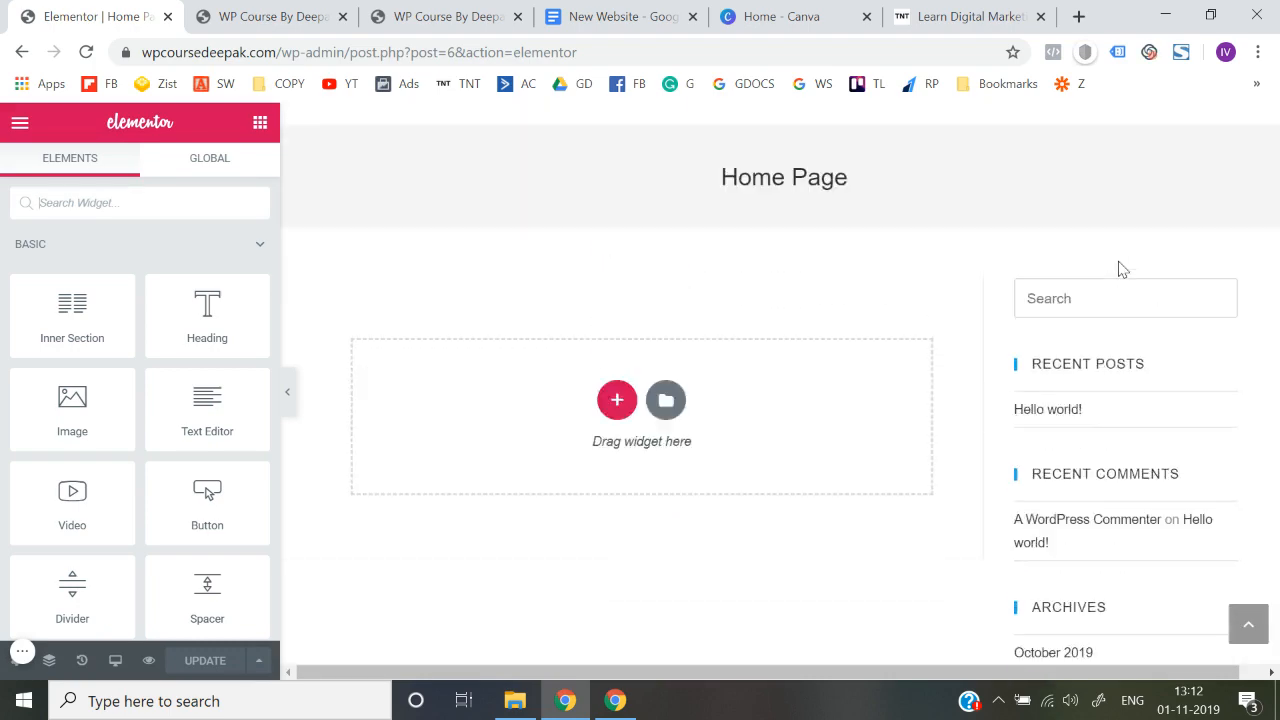
scroll(1058, 380, down, 6)
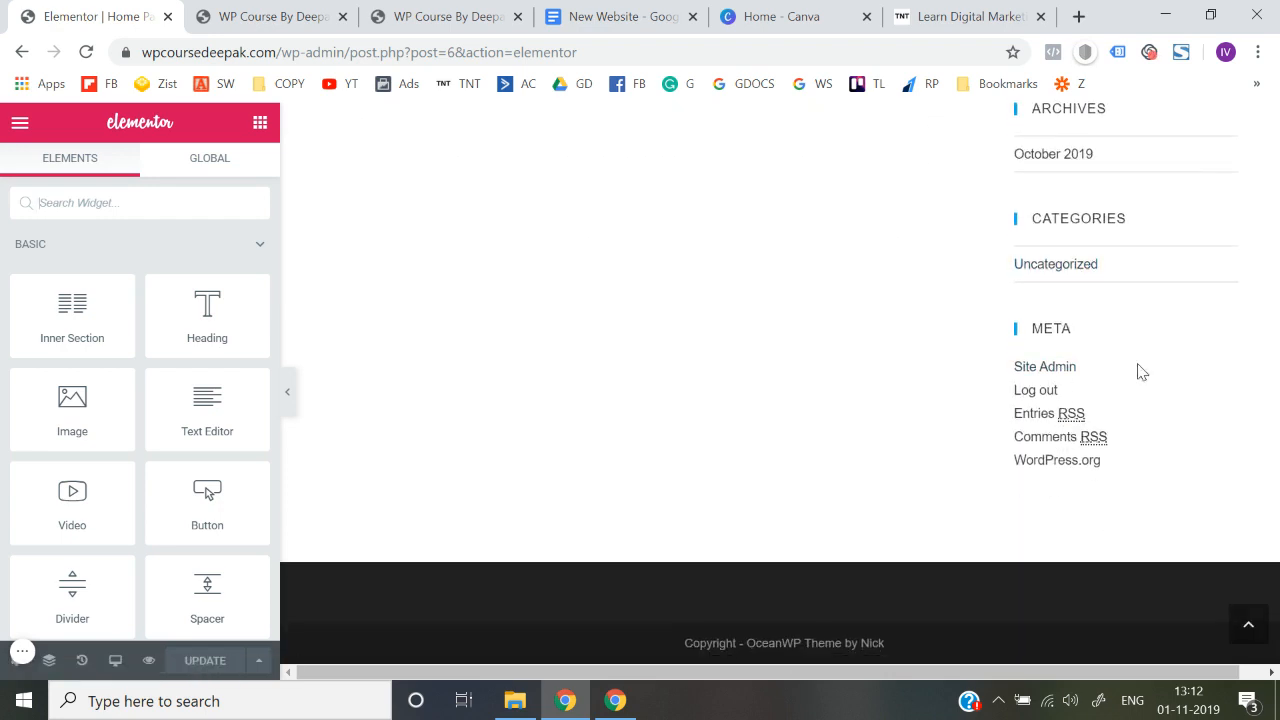
scroll(1137, 368, up, 5)
scroll(1139, 364, up, 1)
scroll(1143, 486, down, 6)
scroll(1140, 486, up, 6)
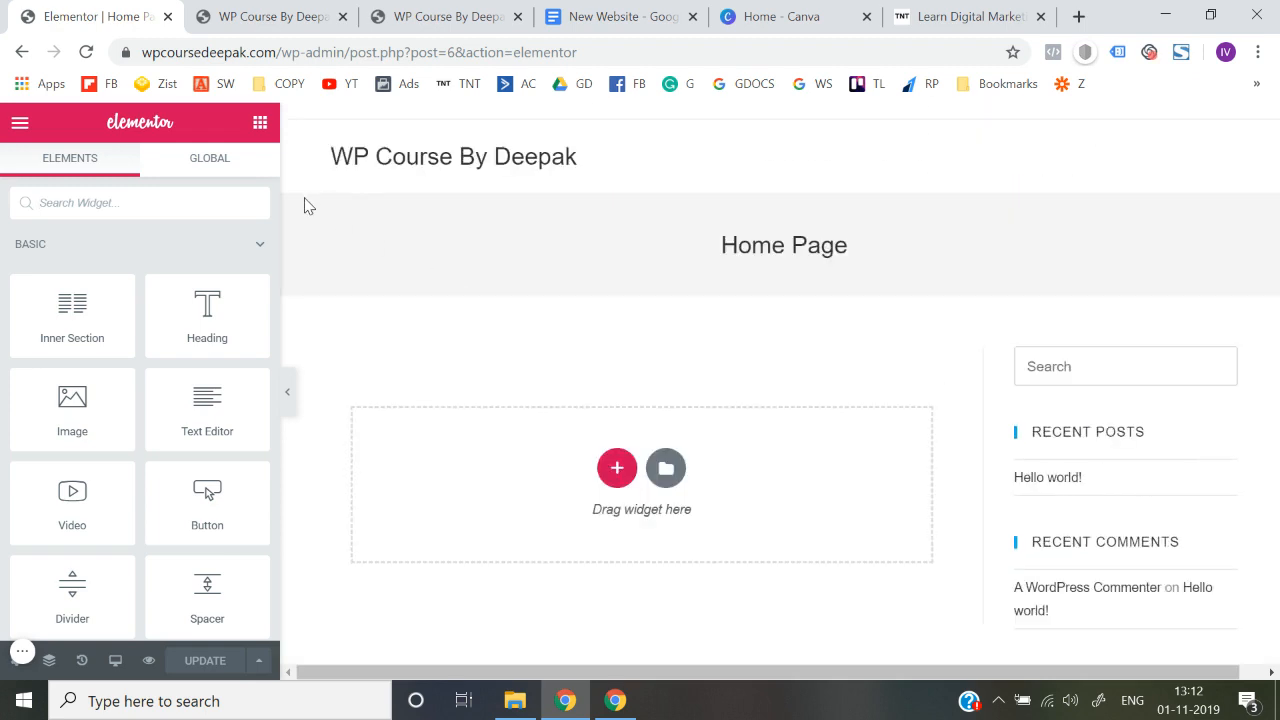
drag(630, 254, 909, 266)
click(909, 266)
scroll(909, 266, down, 3)
scroll(909, 266, up, 3)
Step: Exit Elementor to the Home Page's WordPress editor and go to its OceanWP Settings
click(20, 122)
scroll(60, 460, down, 2)
click(104, 569)
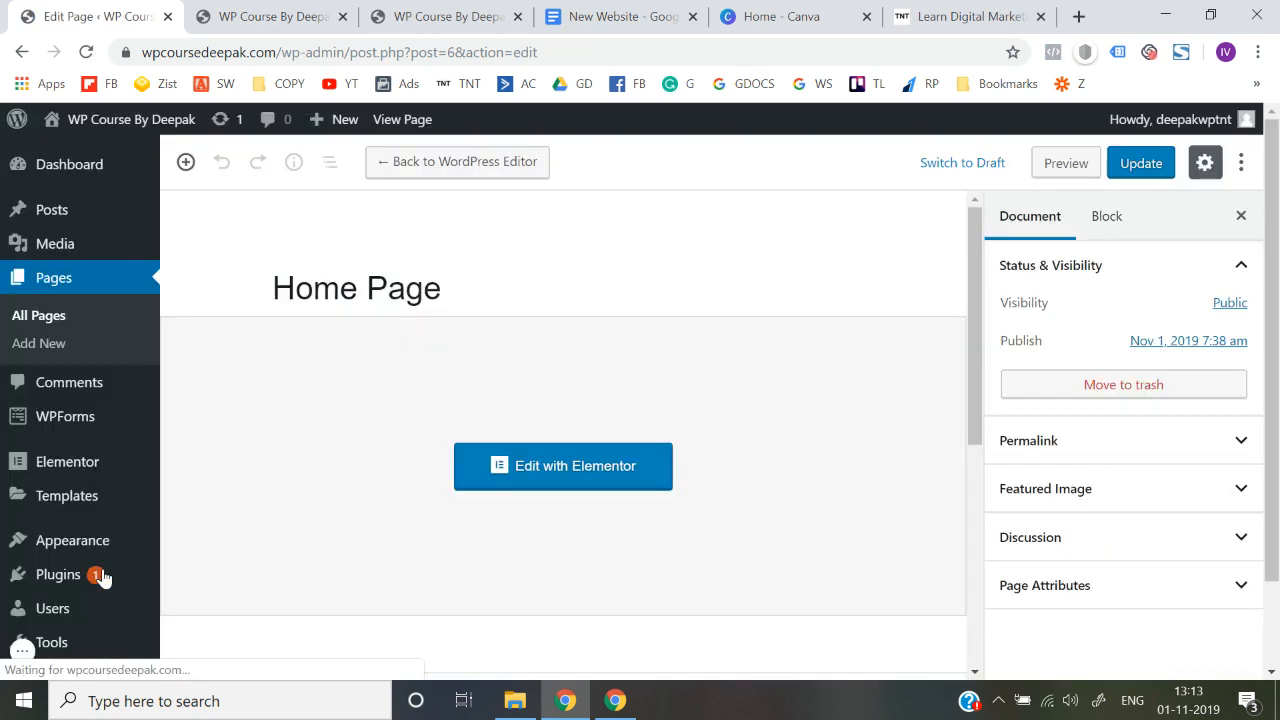
scroll(347, 480, down, 4)
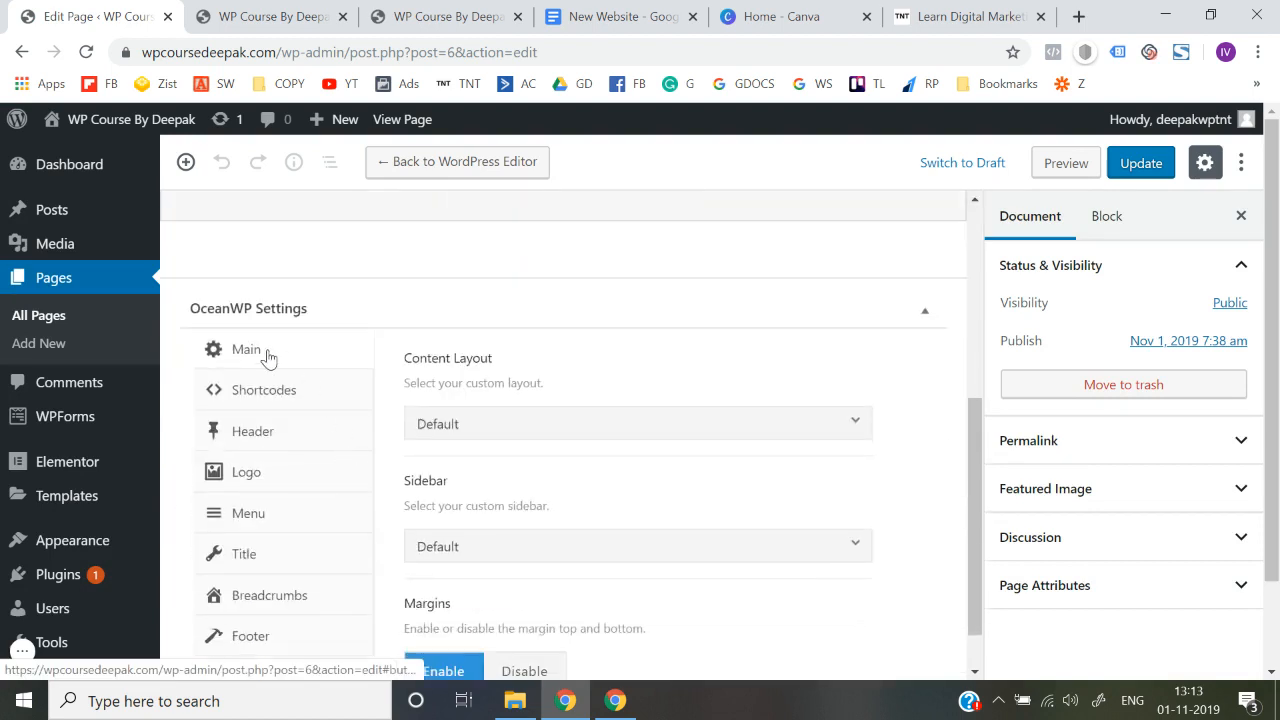
Step: Set the Home Page's content layout to 100% Full Width and disable its page title display in the OceanWP Settings
click(466, 429)
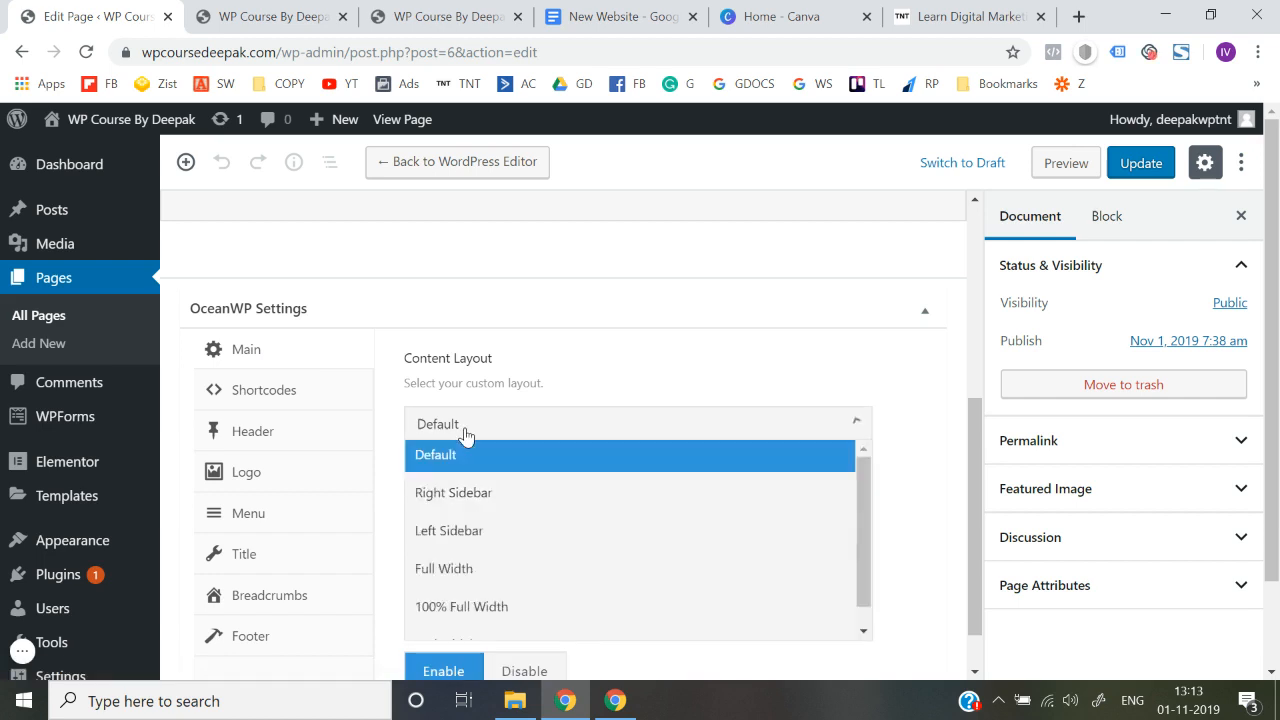
click(492, 621)
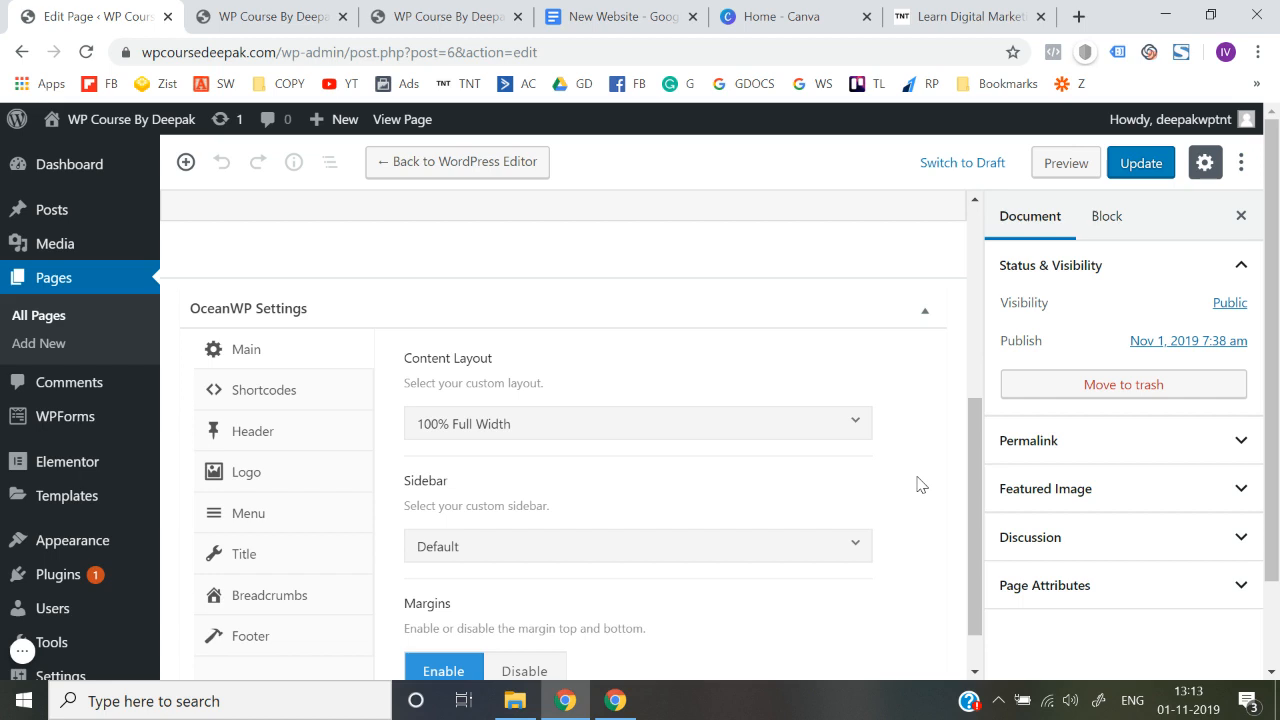
scroll(266, 505, down, 1)
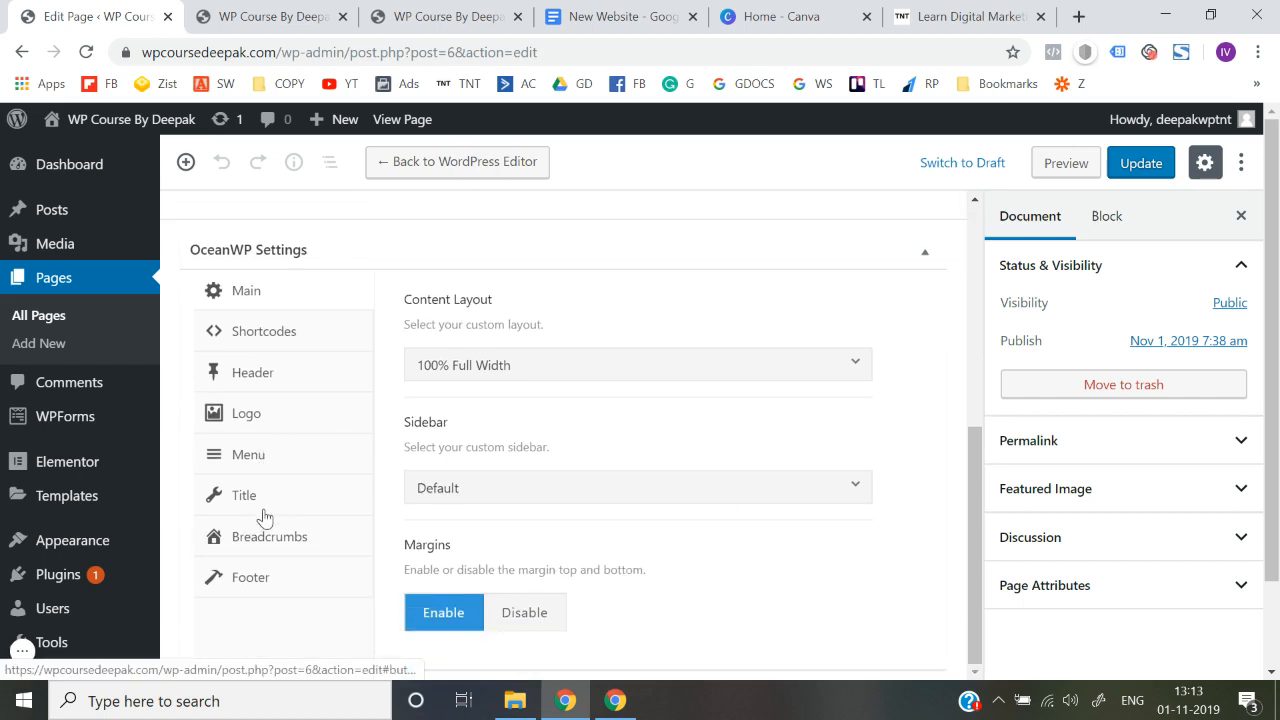
click(265, 505)
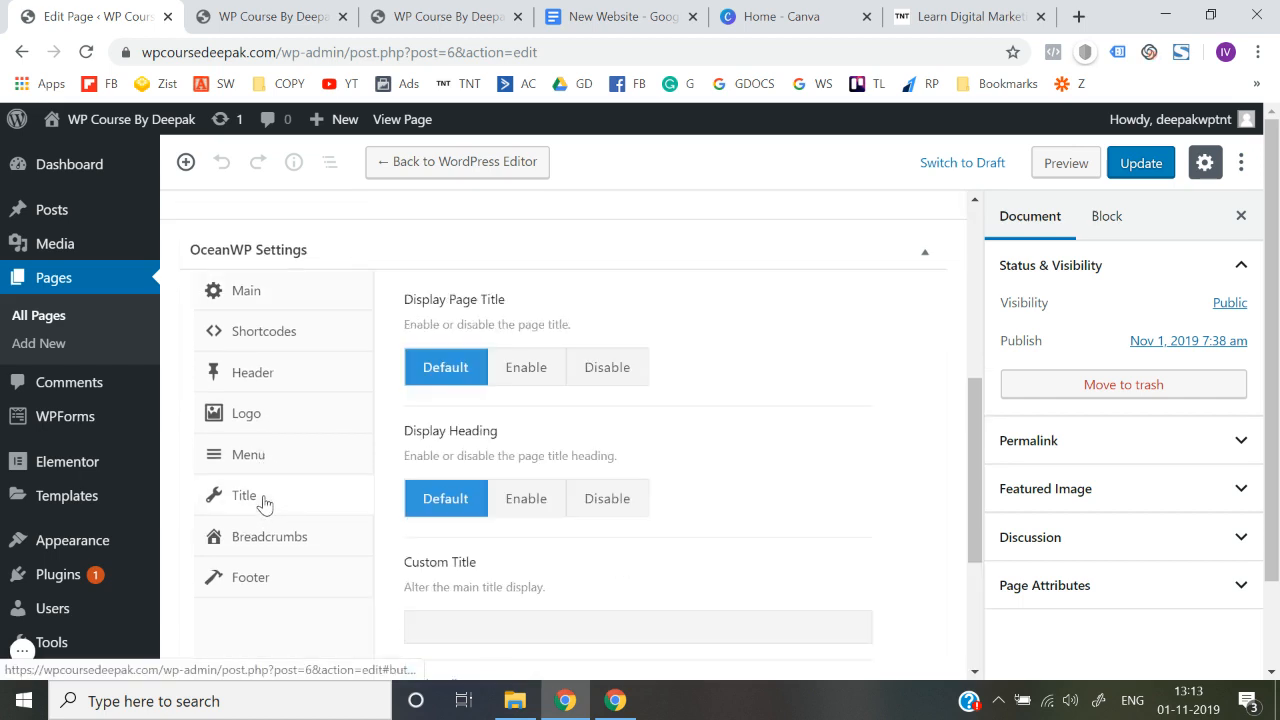
click(607, 368)
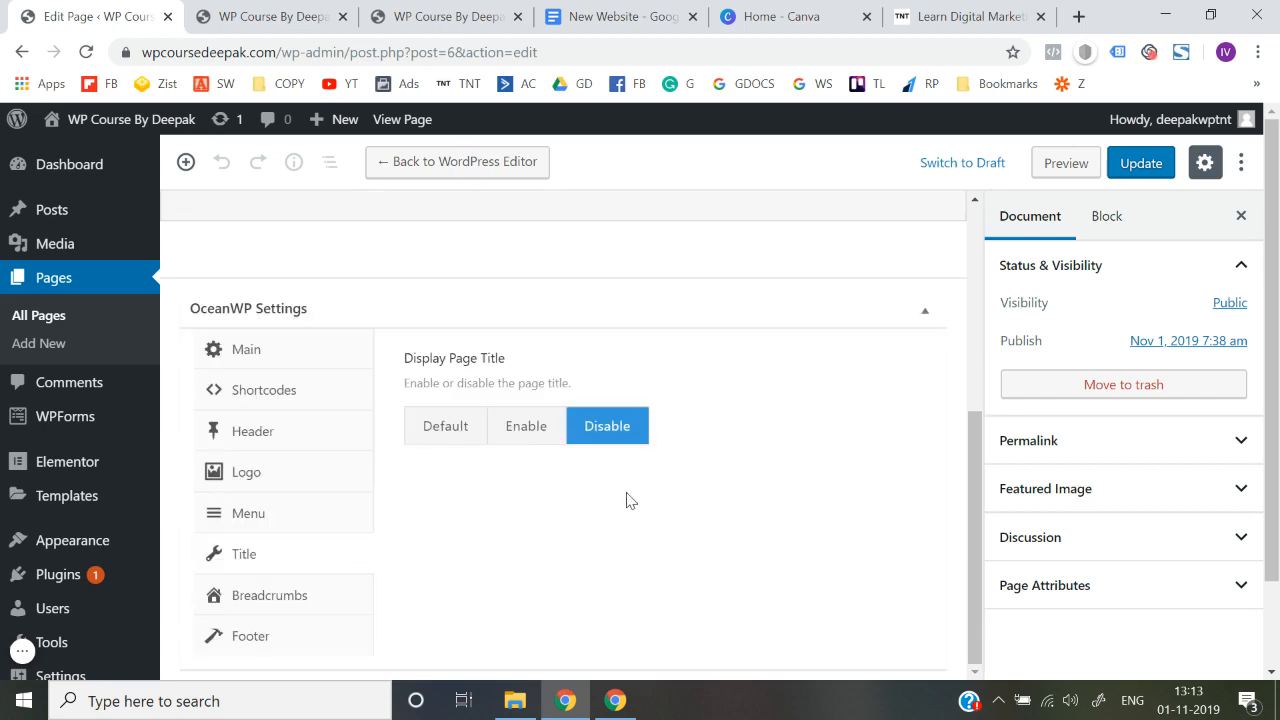
Step: Disable the breadcrumbs and the footer widgets area for the Home Page in the OceanWP Settings
click(260, 613)
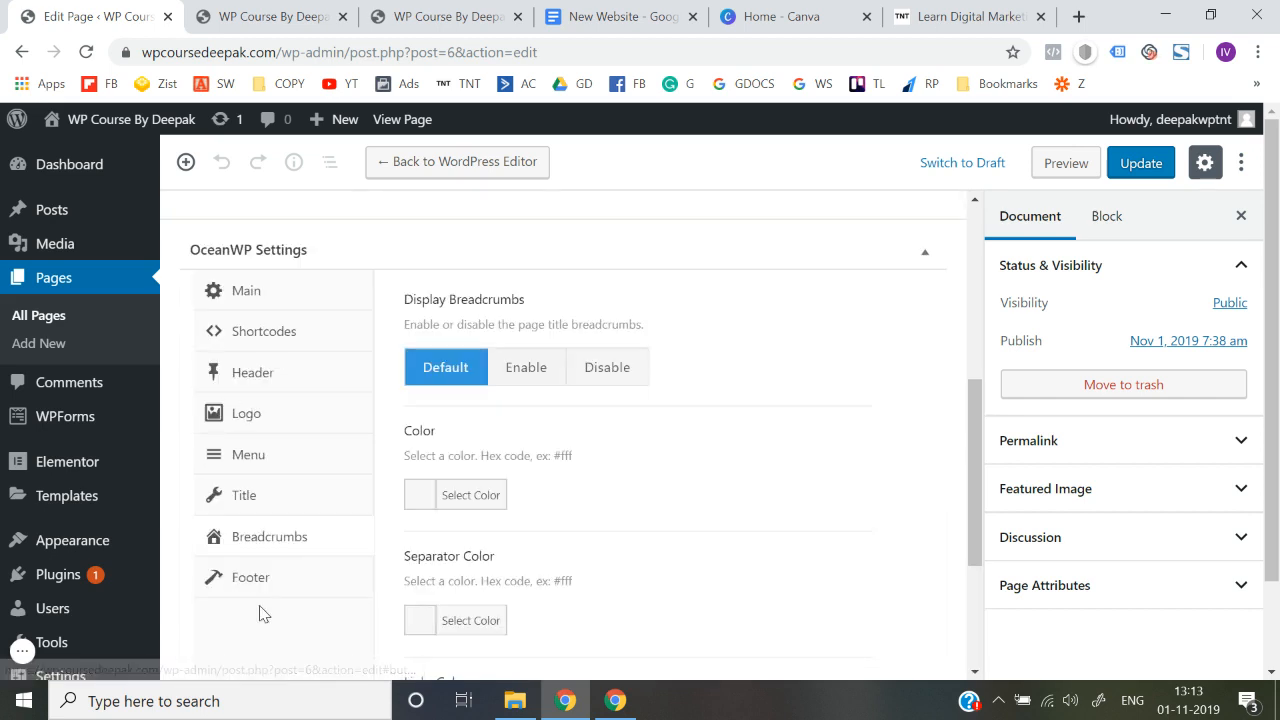
click(607, 368)
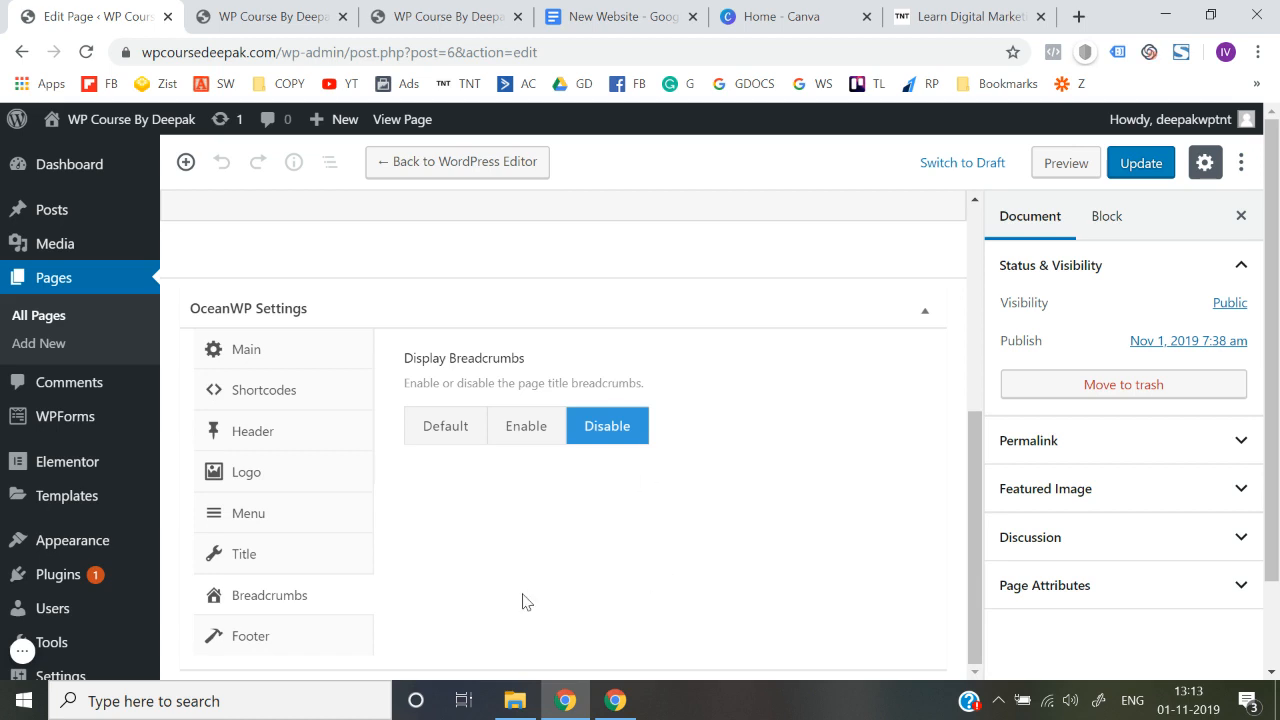
click(299, 654)
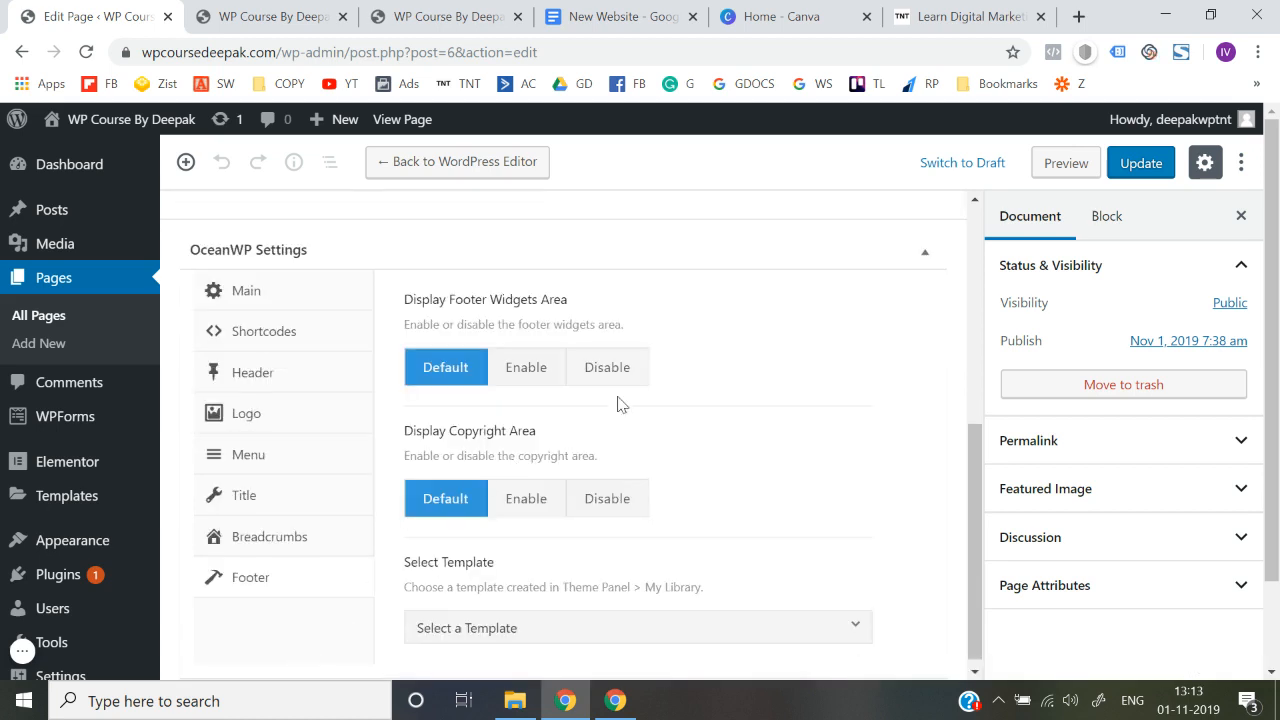
click(620, 370)
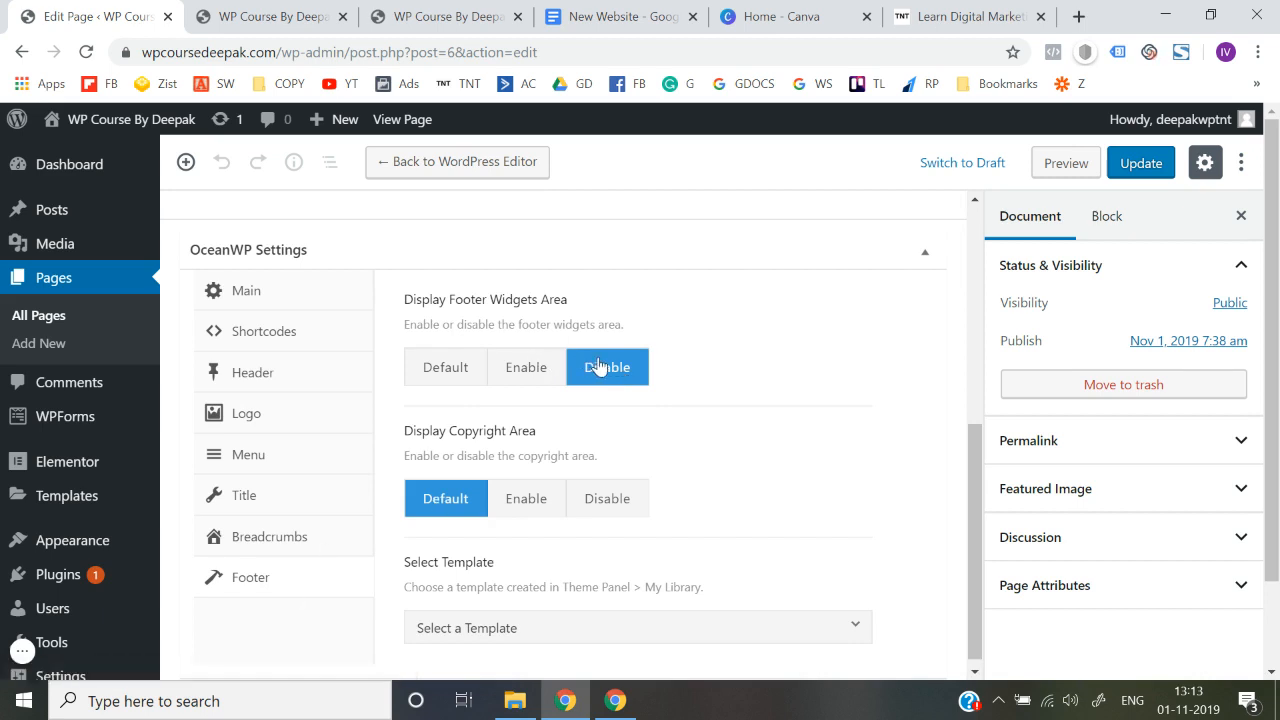
Step: Update the Home Page and reload the live wpcoursedeepak.com site to check the new layout
click(1141, 165)
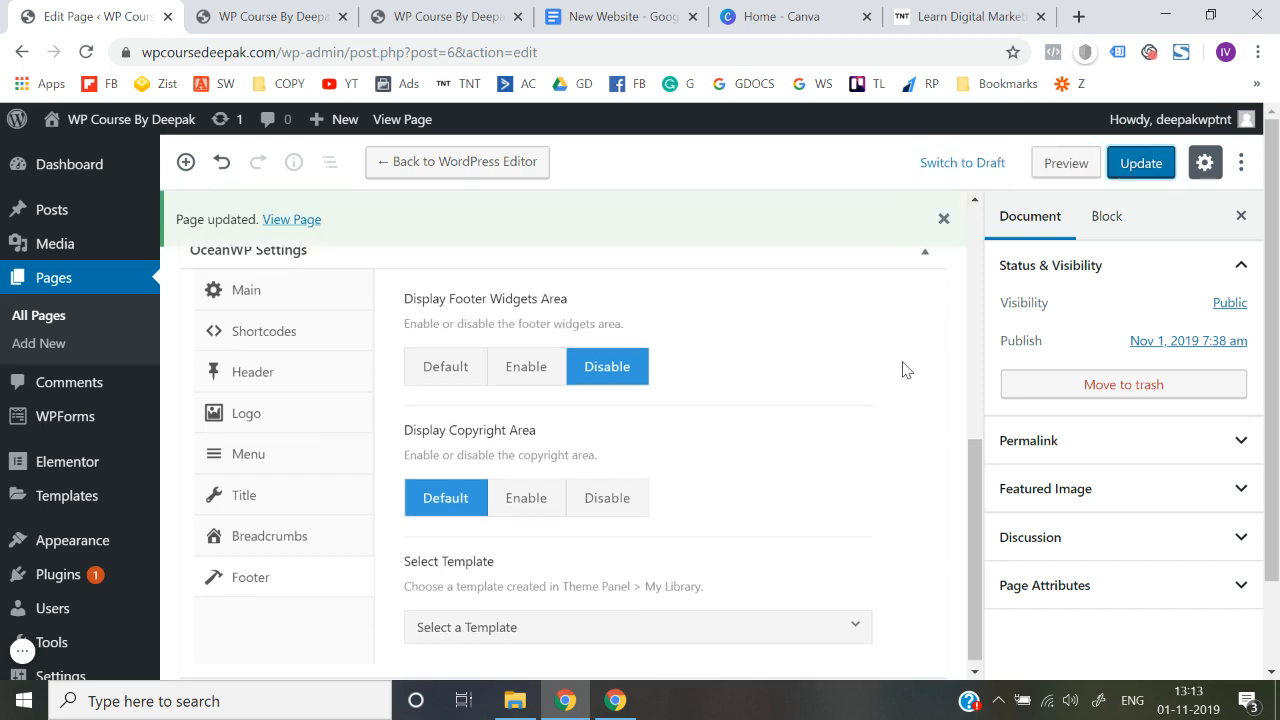
click(1136, 170)
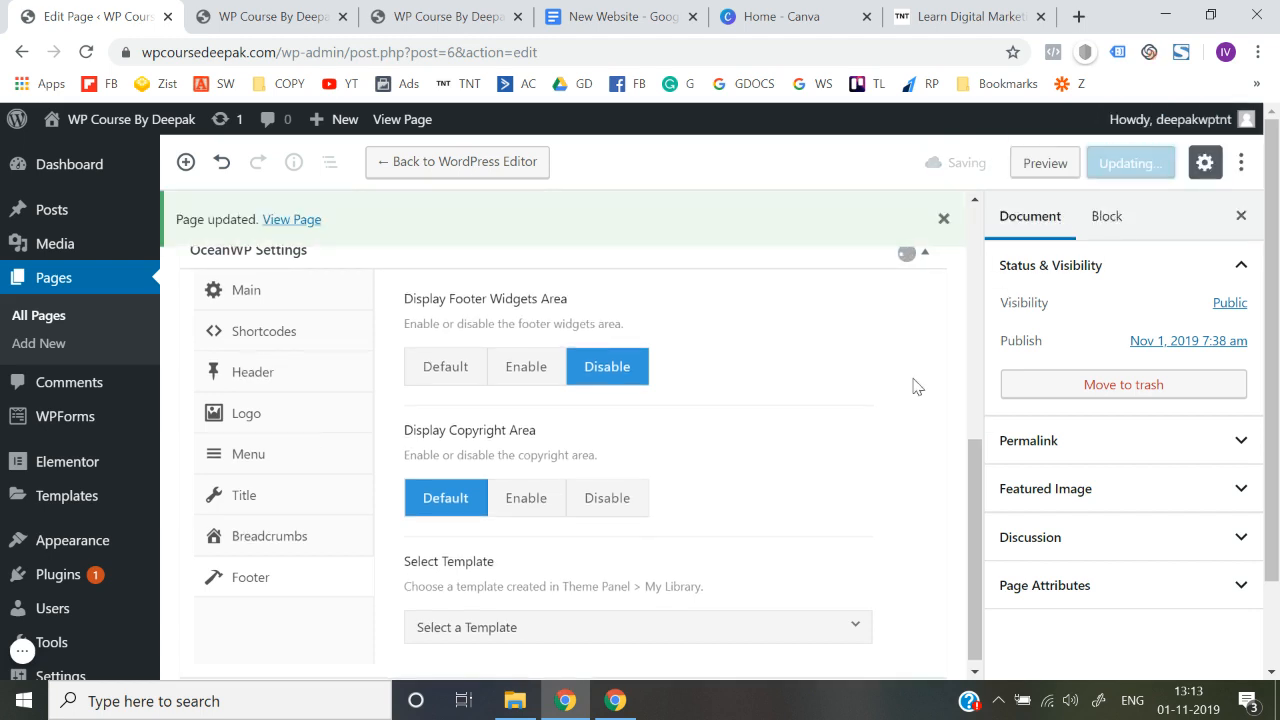
click(254, 8)
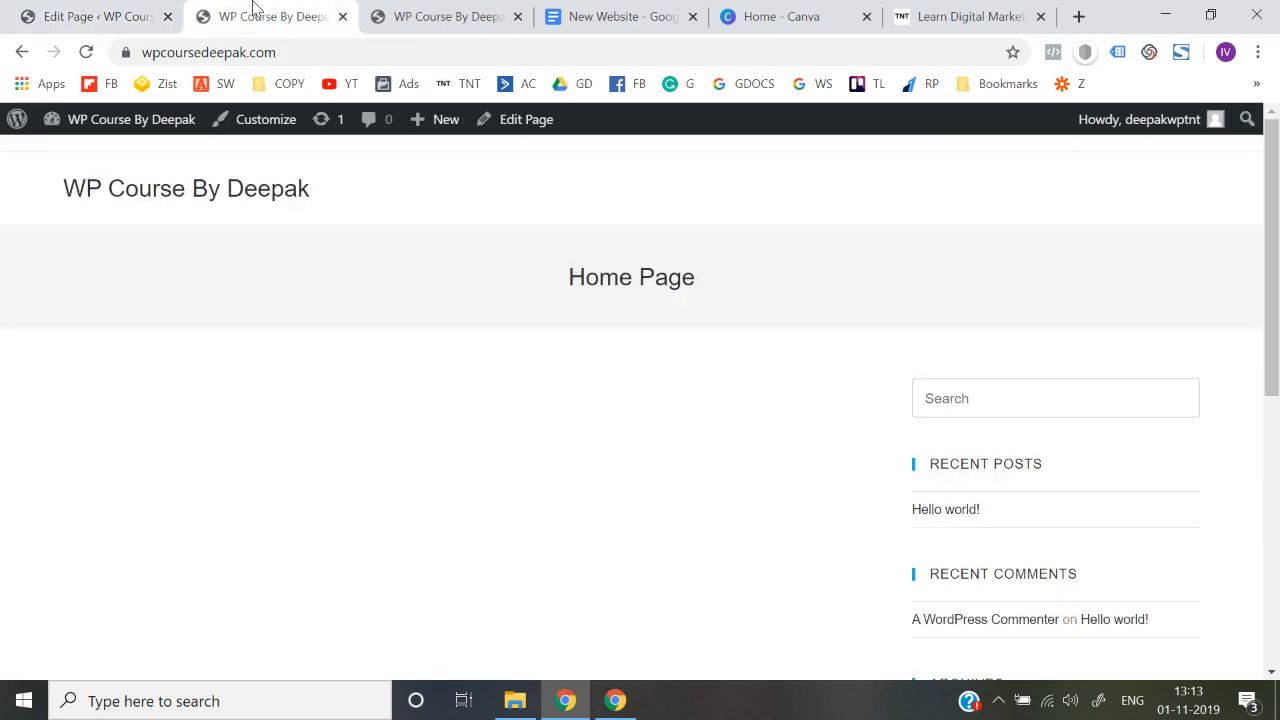
click(314, 52)
key(Return)
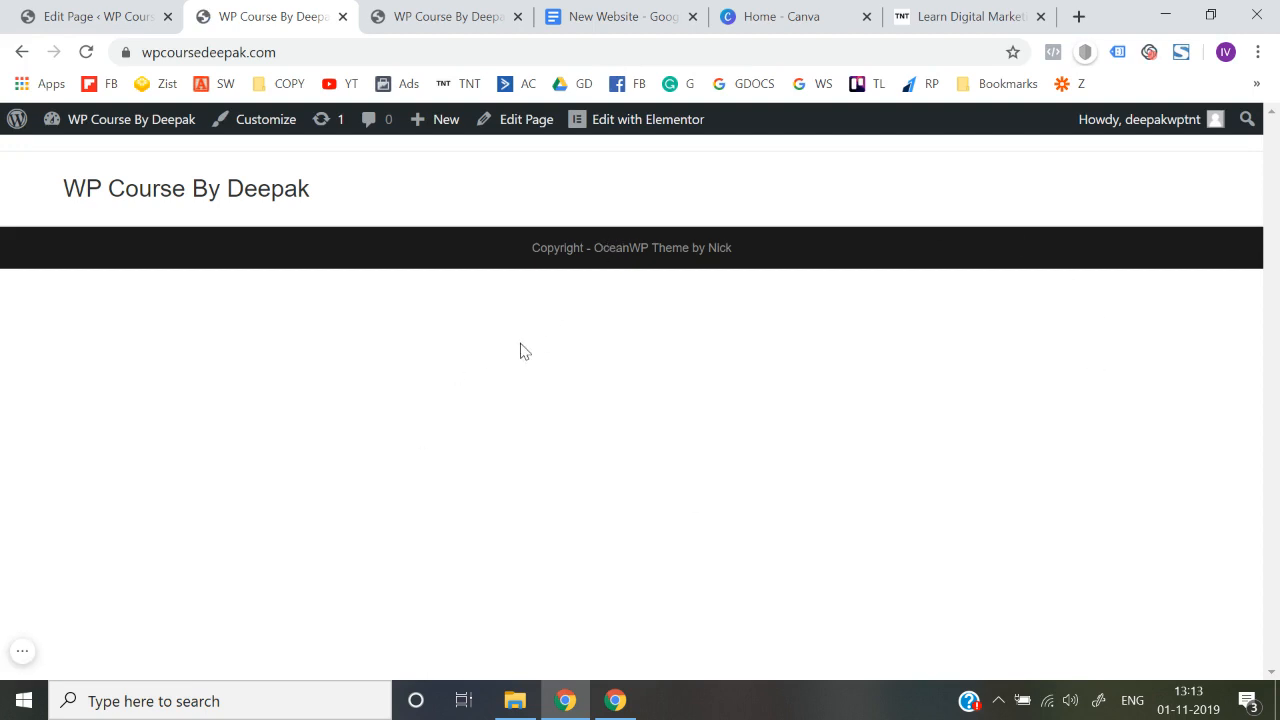
Step: Return to the Home Page's WordPress editor and open the page in Elementor
click(160, 10)
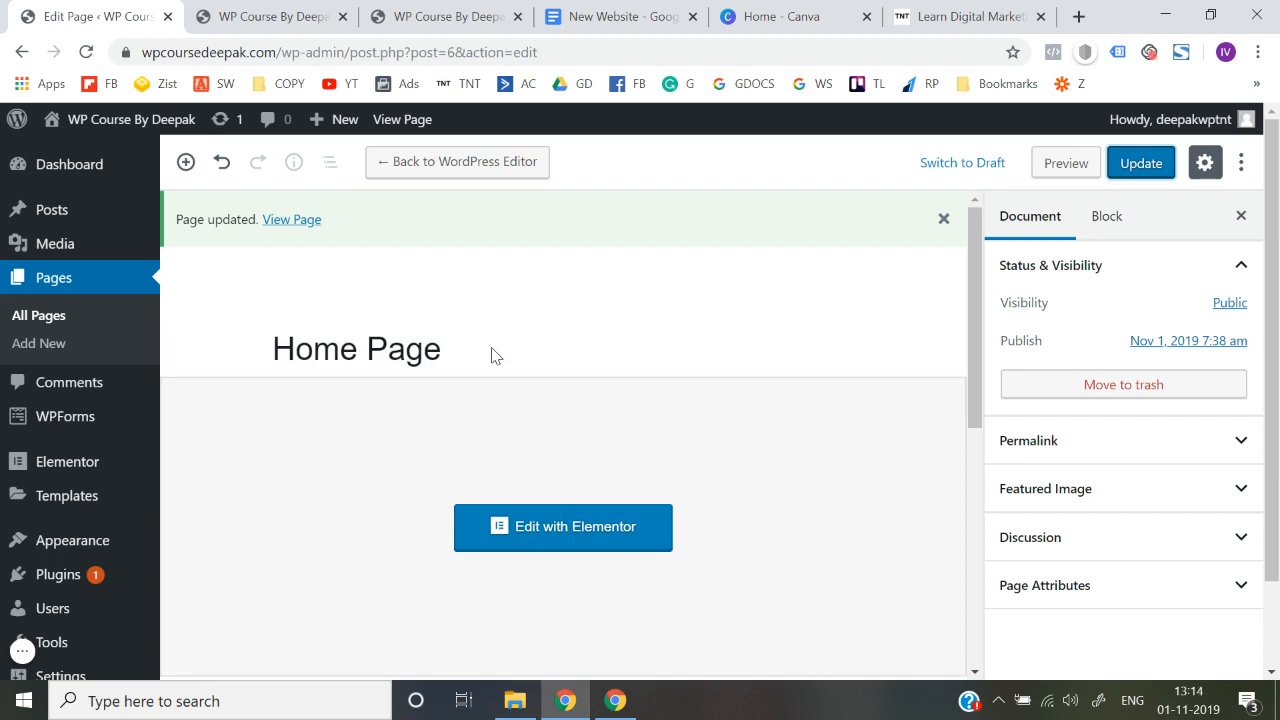
click(538, 534)
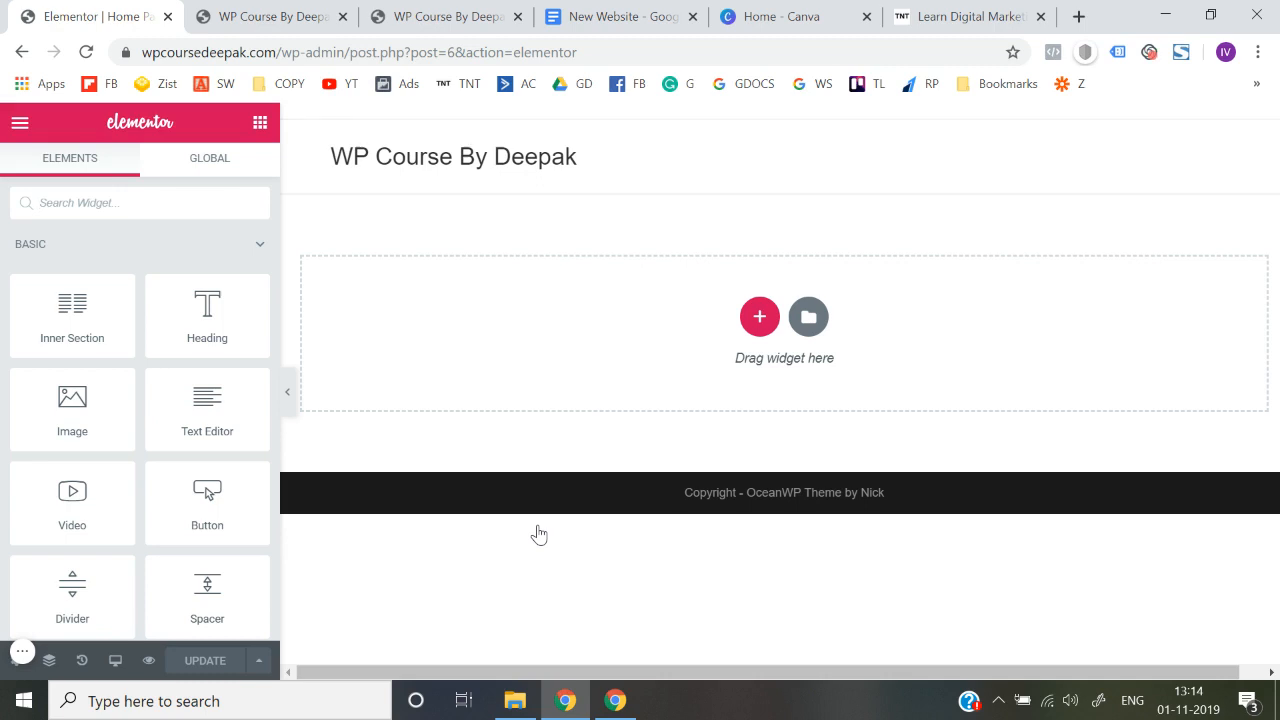
Step: Switch to the Think N Thrive website and examine its home page from the header and headline section down to the footer
click(785, 16)
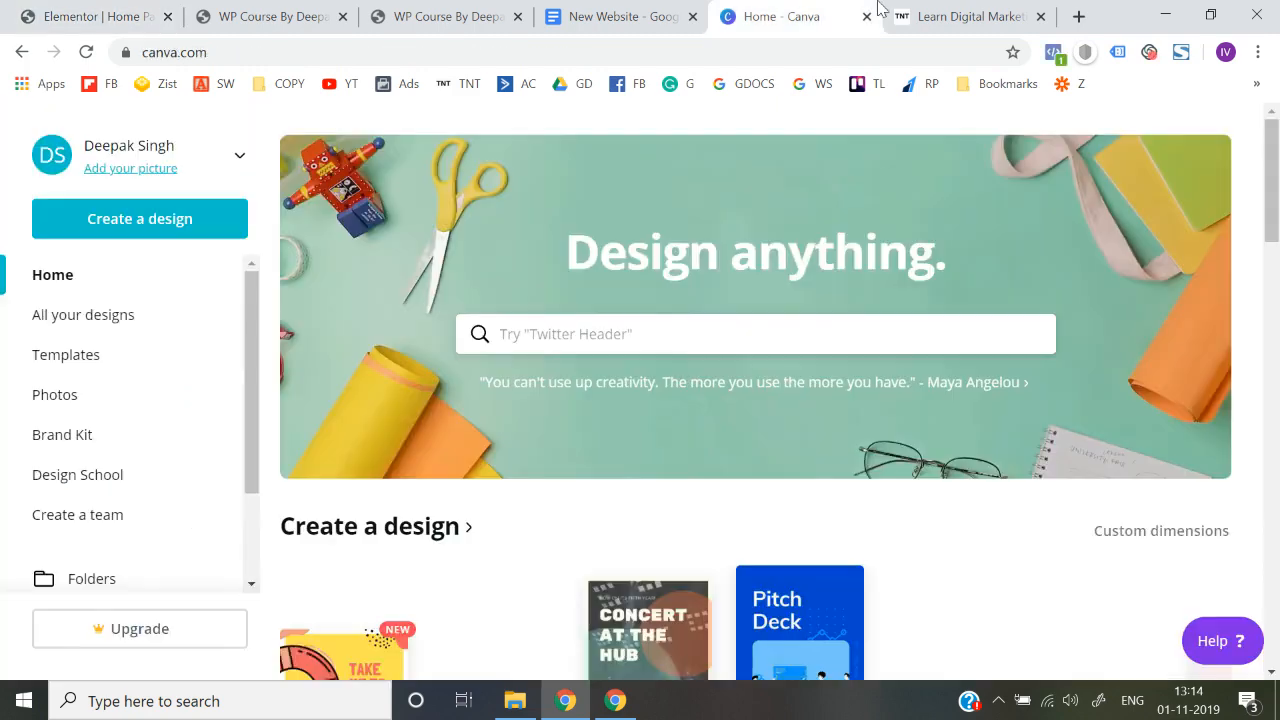
click(932, 16)
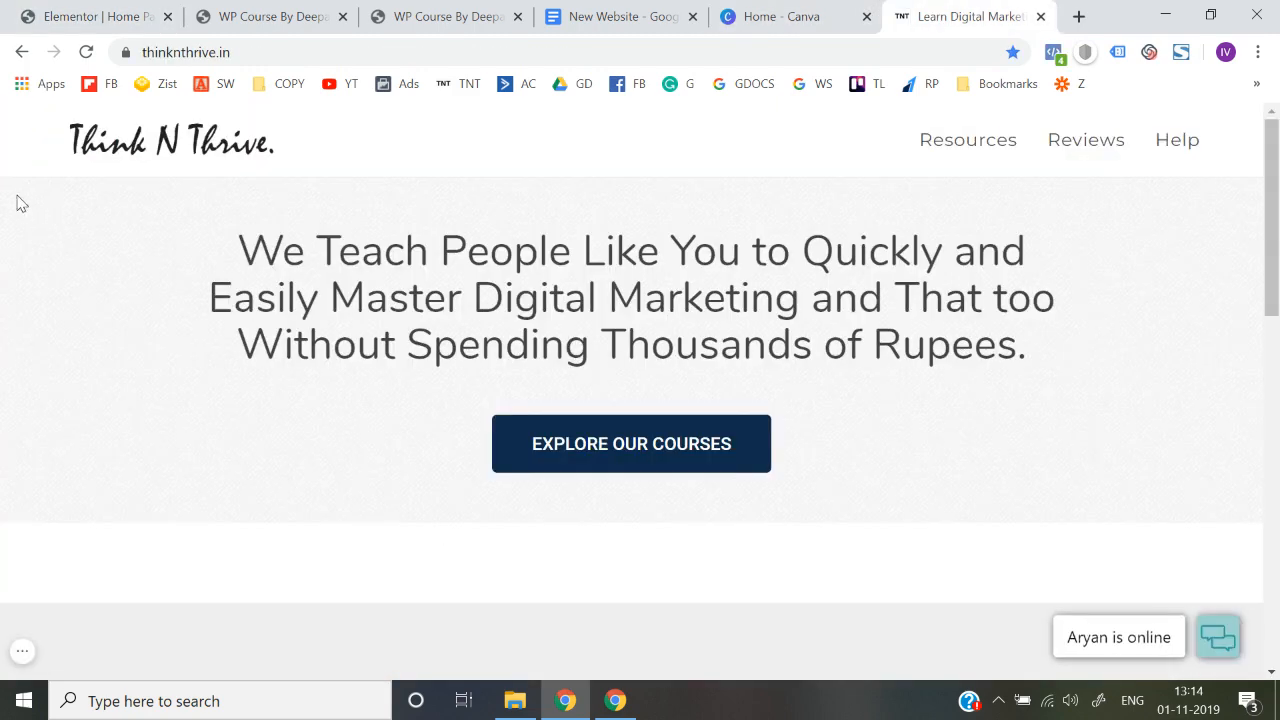
drag(2, 183, 394, 446)
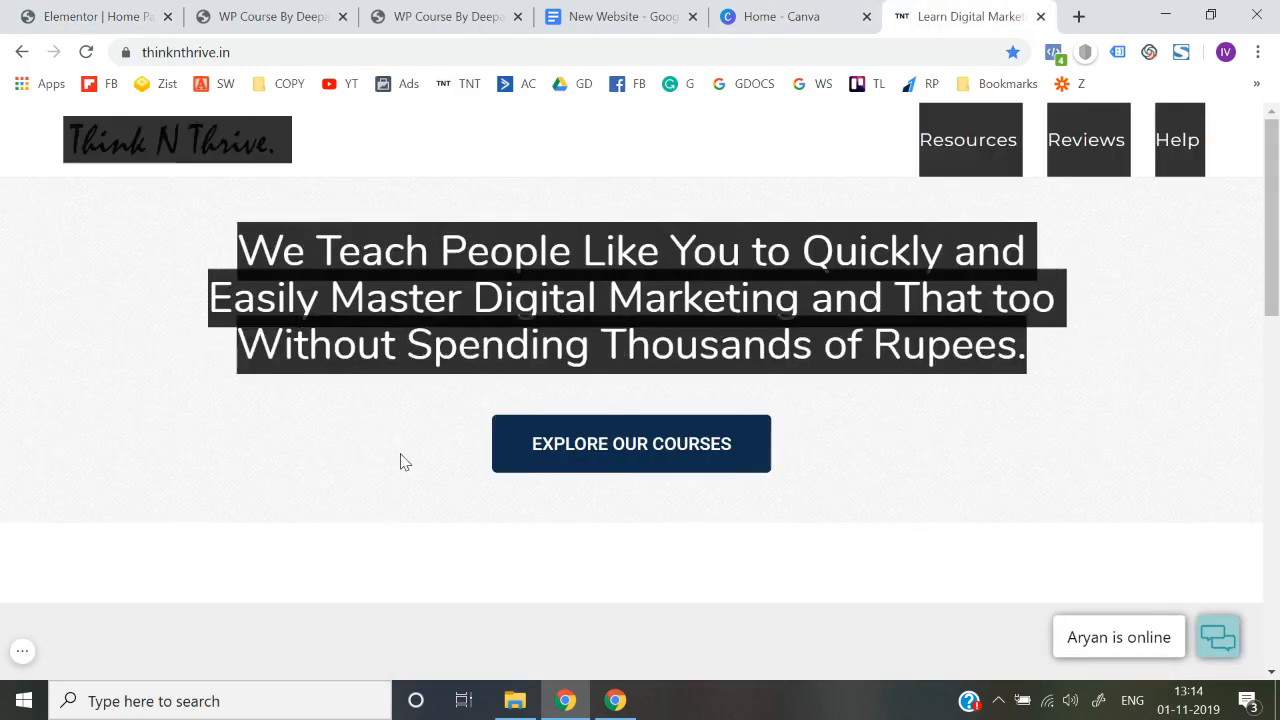
click(403, 460)
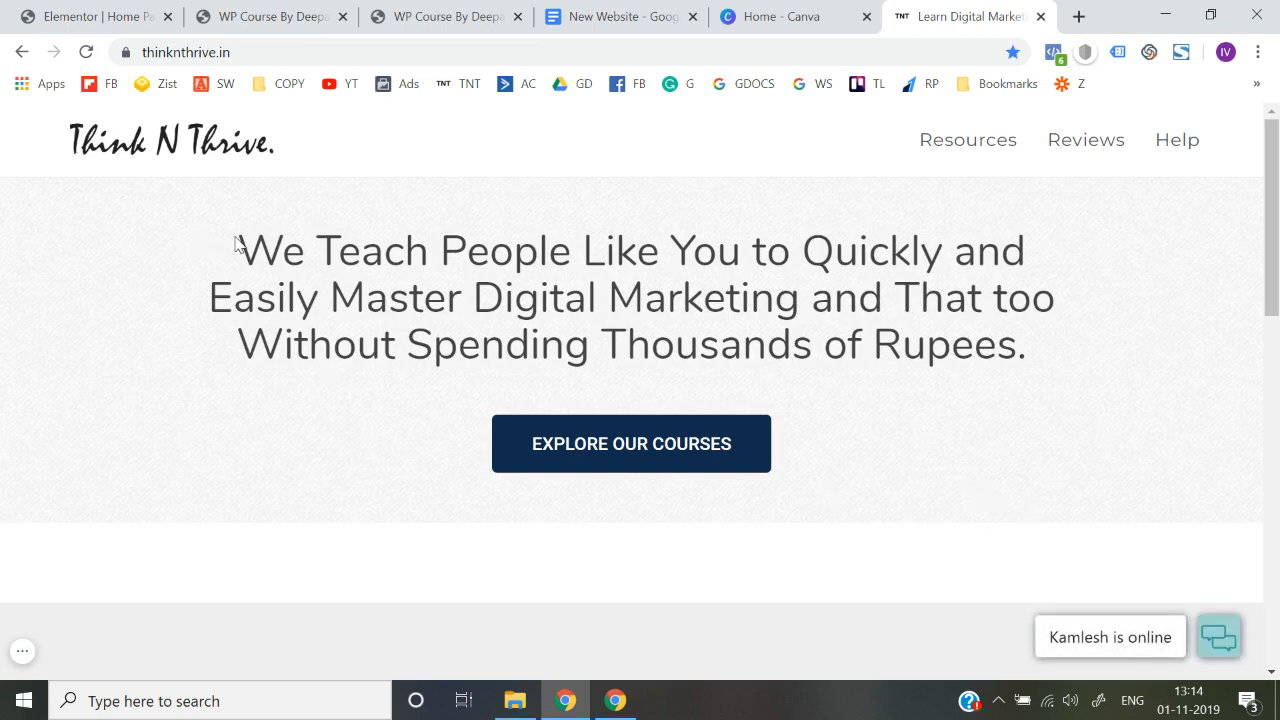
drag(246, 250, 1063, 344)
click(1086, 369)
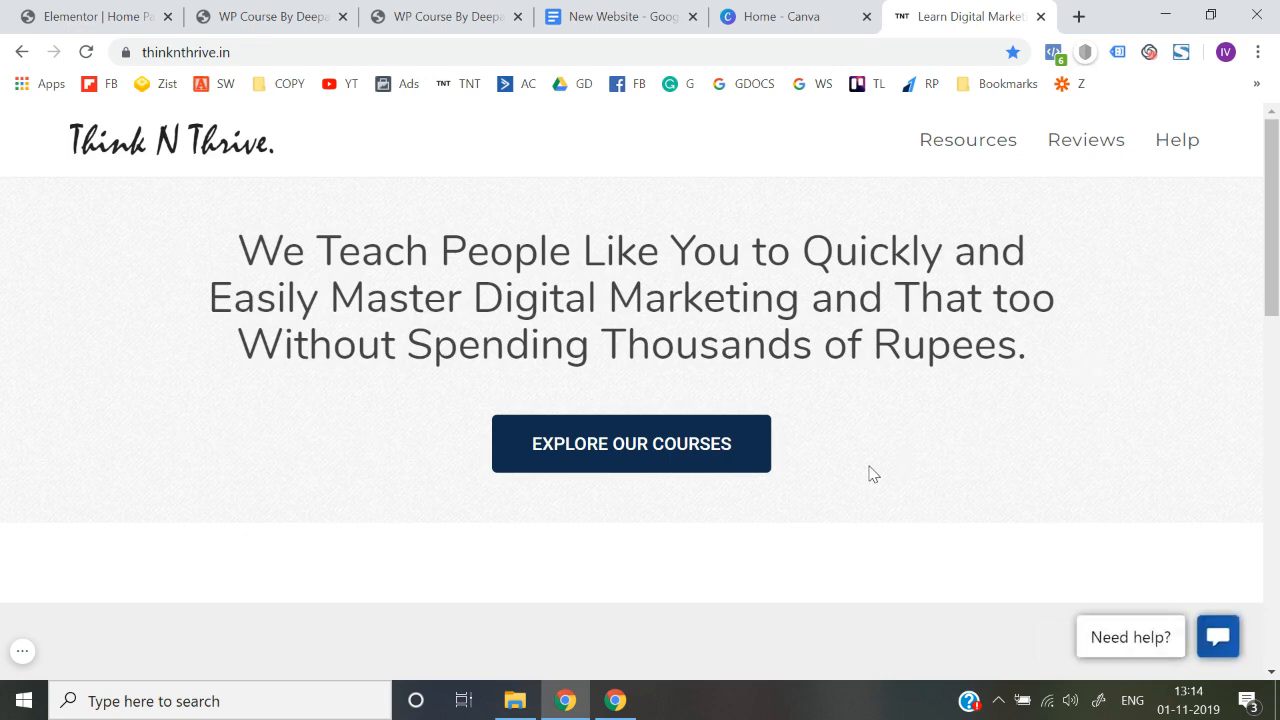
scroll(755, 512, down, 3)
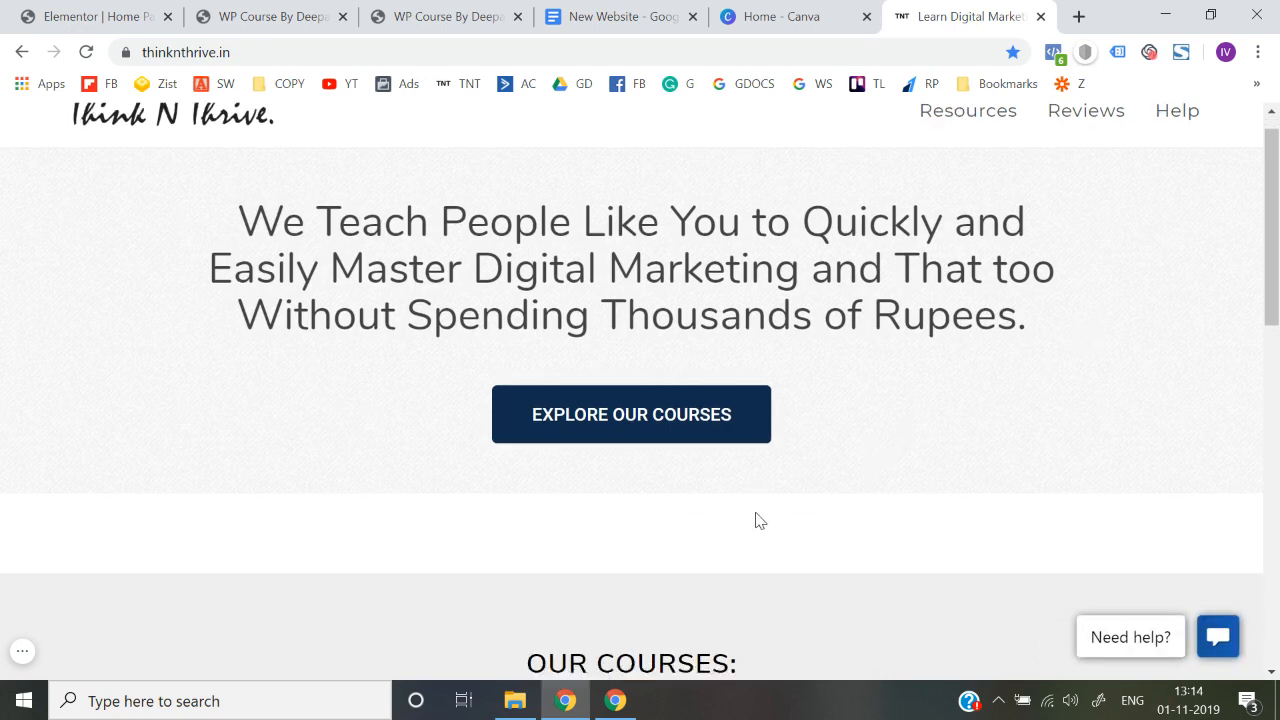
scroll(755, 520, down, 1)
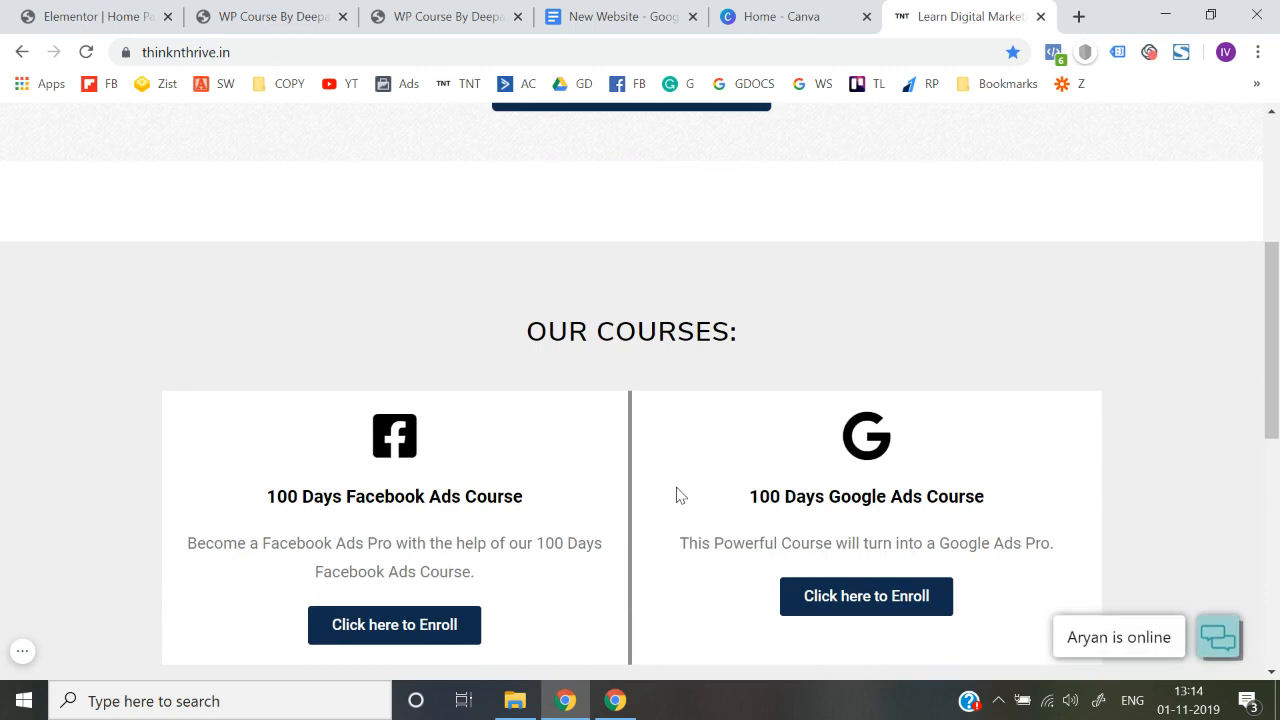
scroll(677, 495, down, 7)
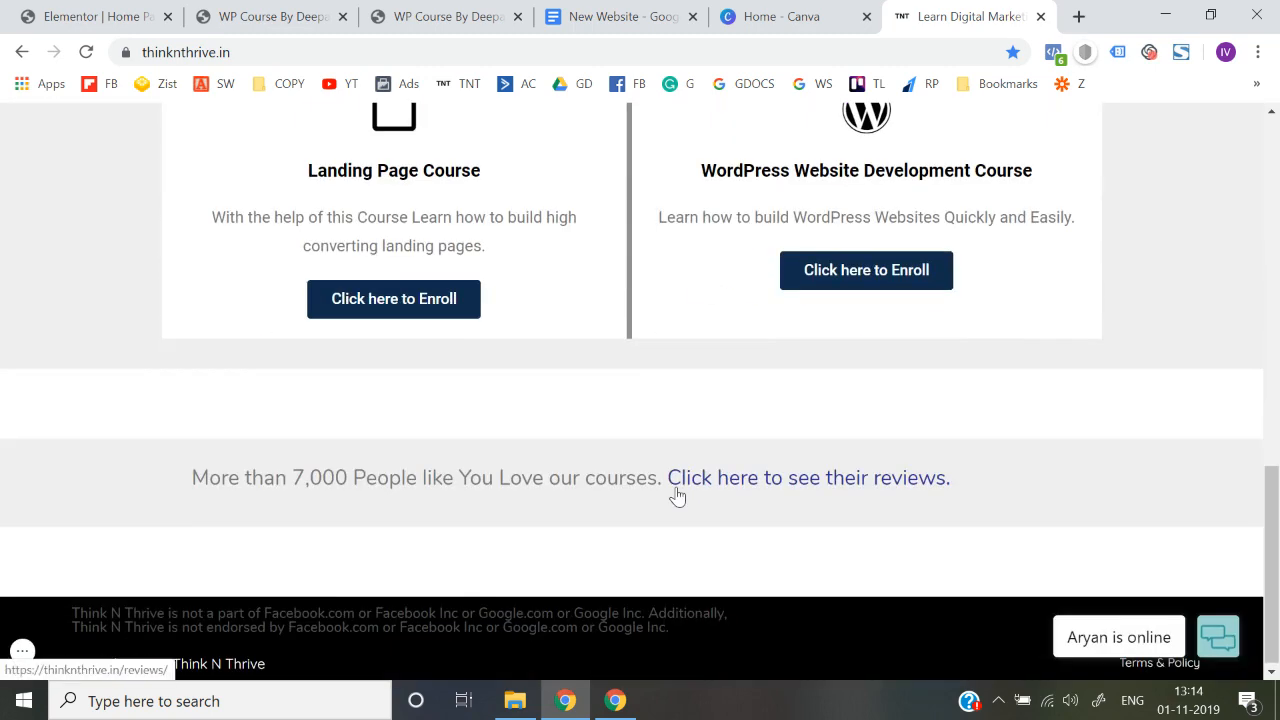
scroll(571, 508, up, 12)
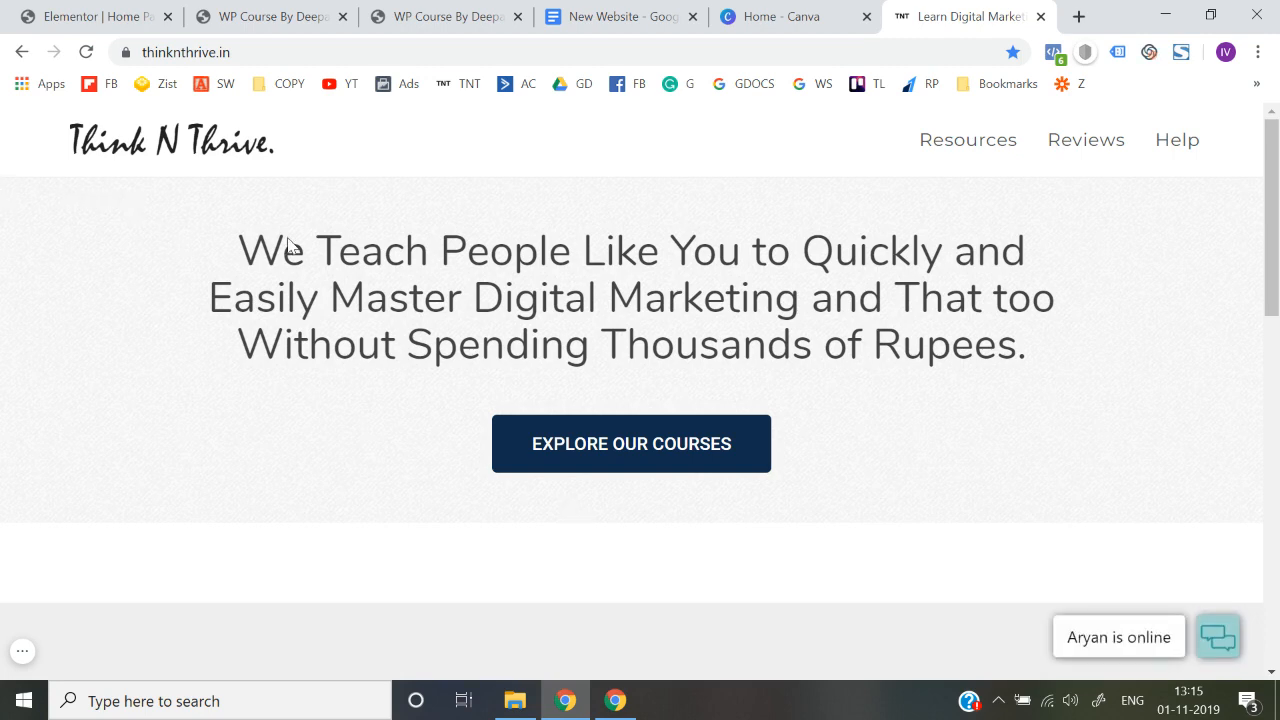
drag(174, 211, 993, 469)
click(1163, 474)
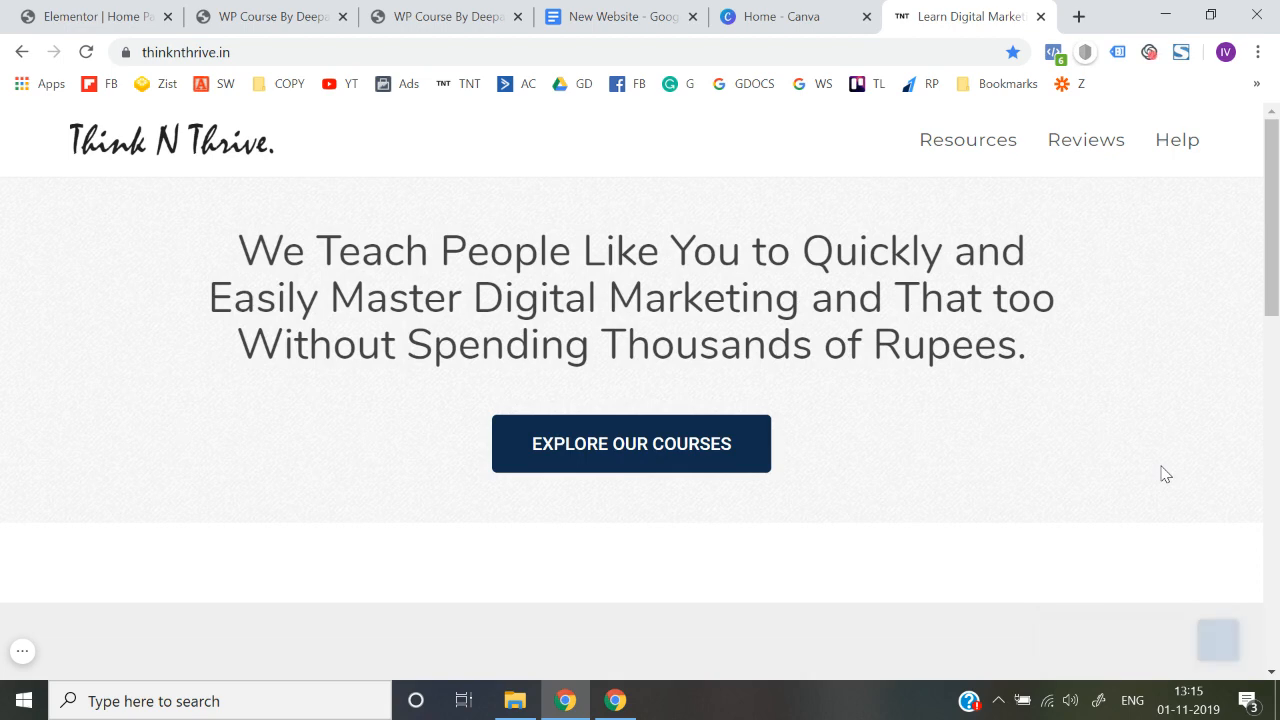
Step: Compare the live WordPress home page and the Elementor canvas with the copy in the New Website document
click(374, 12)
click(270, 14)
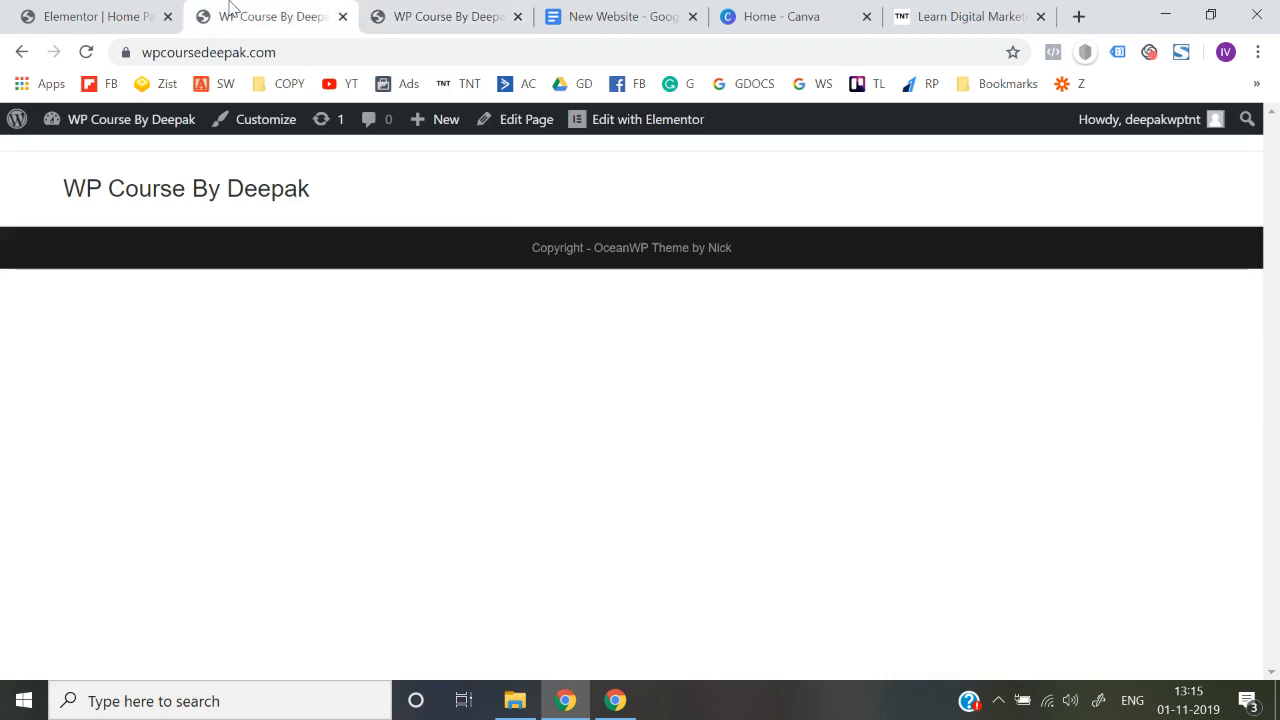
click(95, 10)
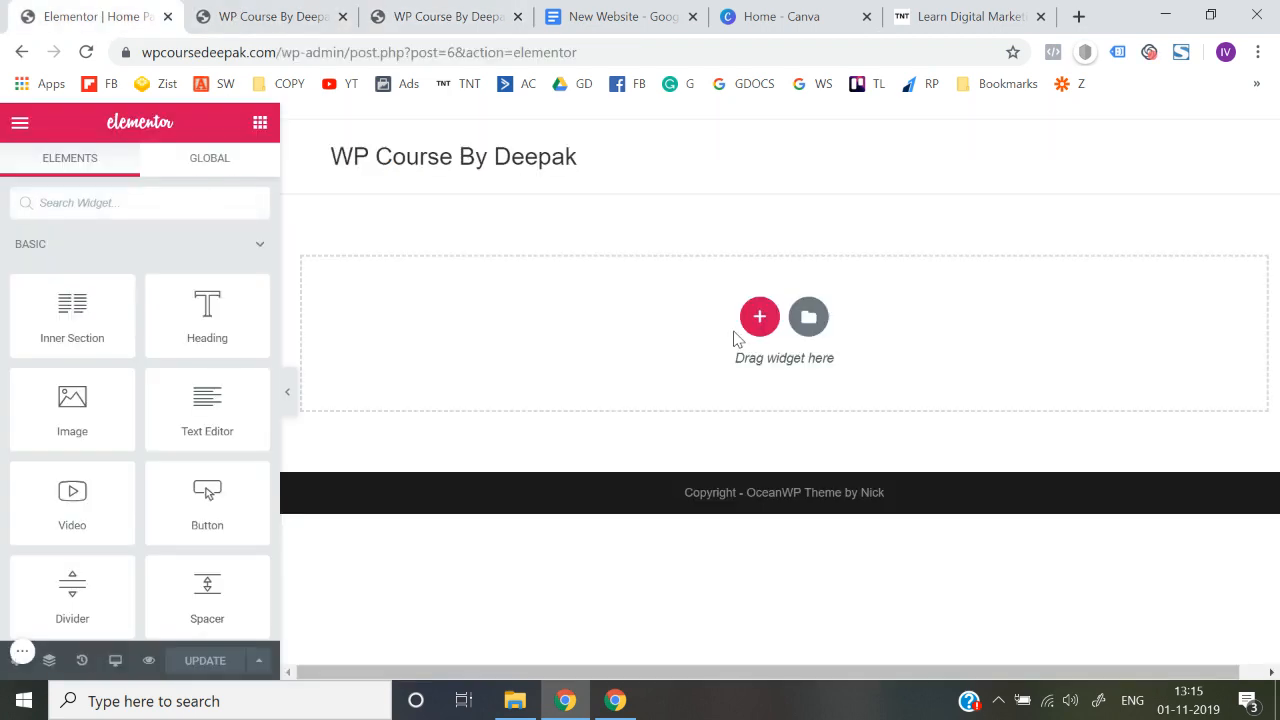
click(655, 16)
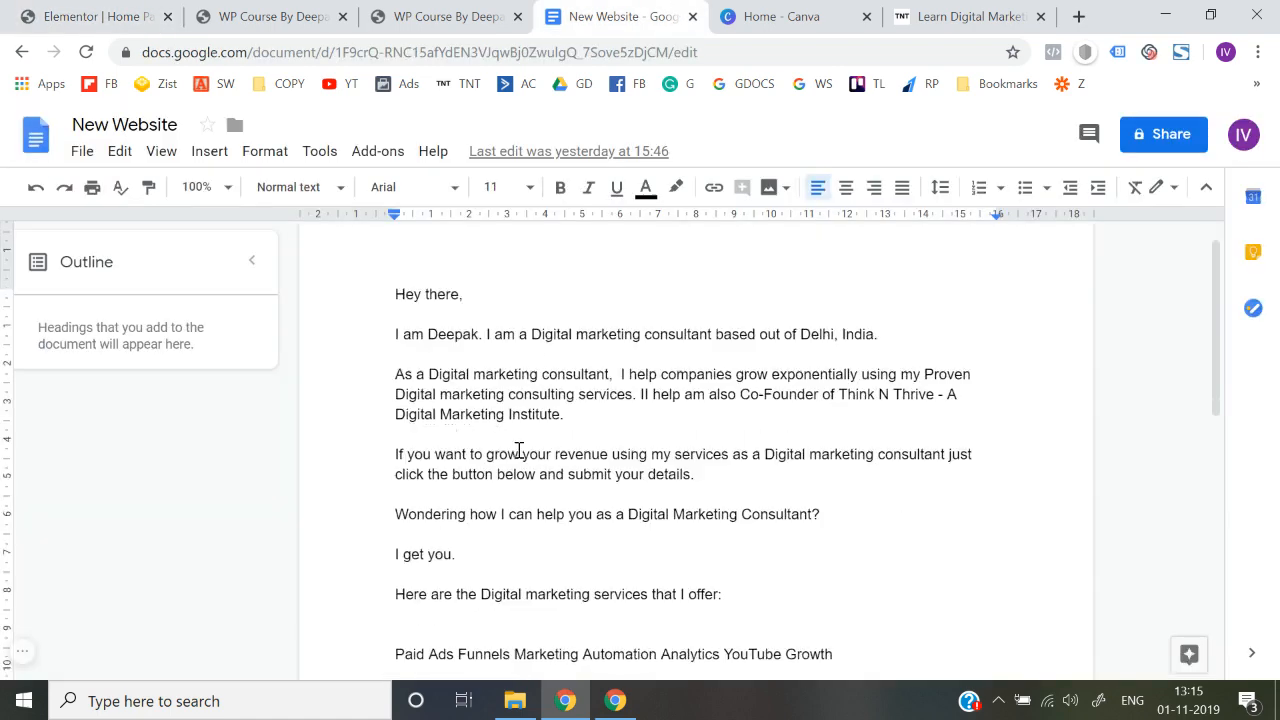
Step: Return to the Elementor editor and add a new section with a single-column structure to the Home Page
click(95, 16)
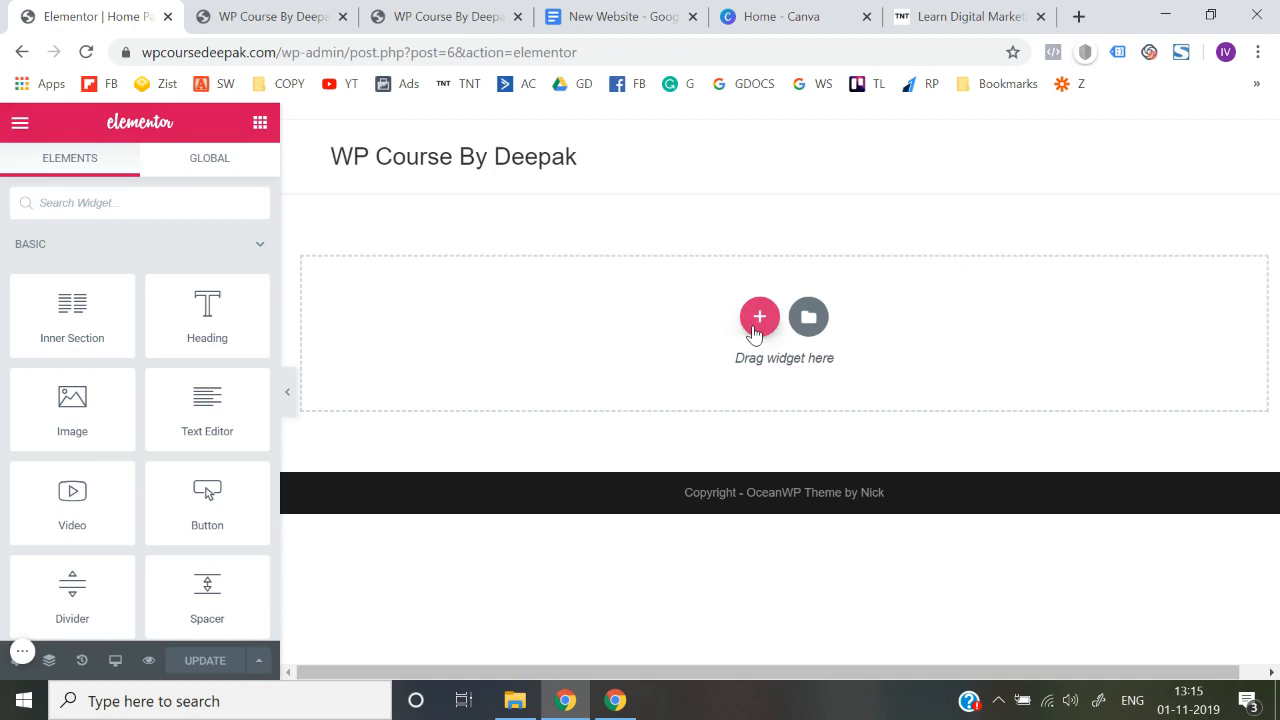
click(758, 320)
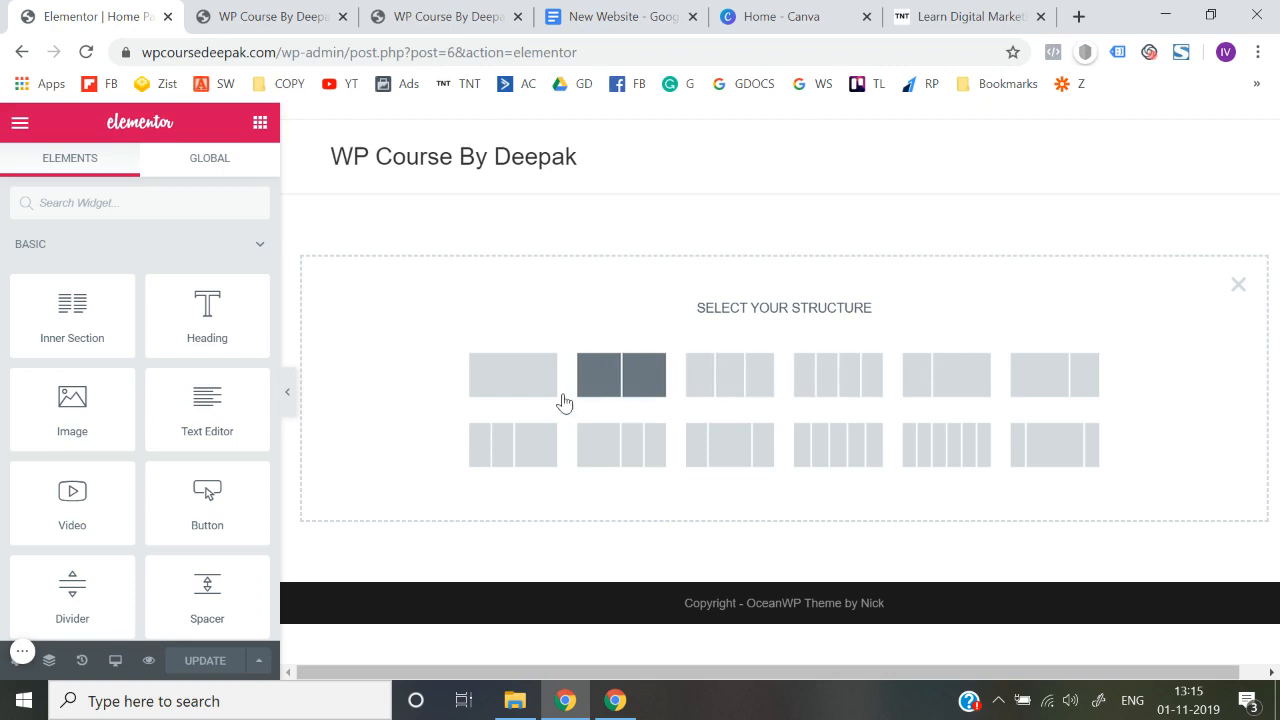
click(510, 388)
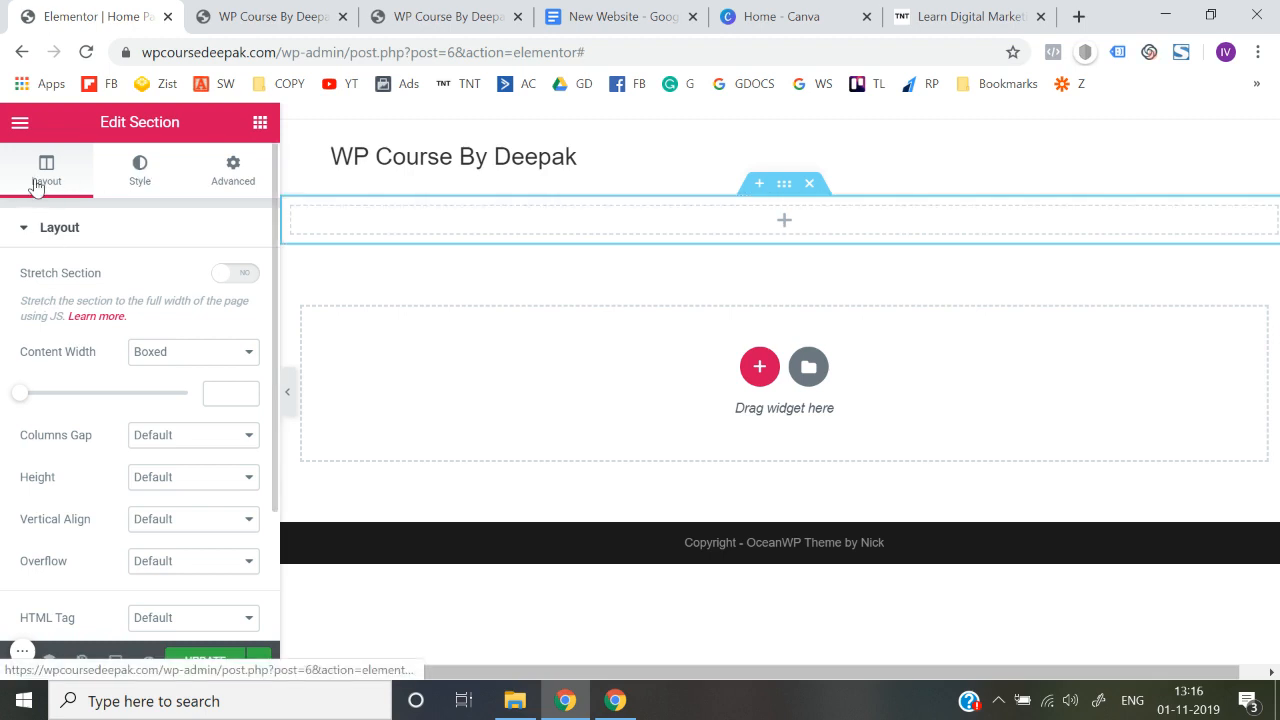
Step: Look through the new section's Layout, Style and Advanced settings
click(145, 176)
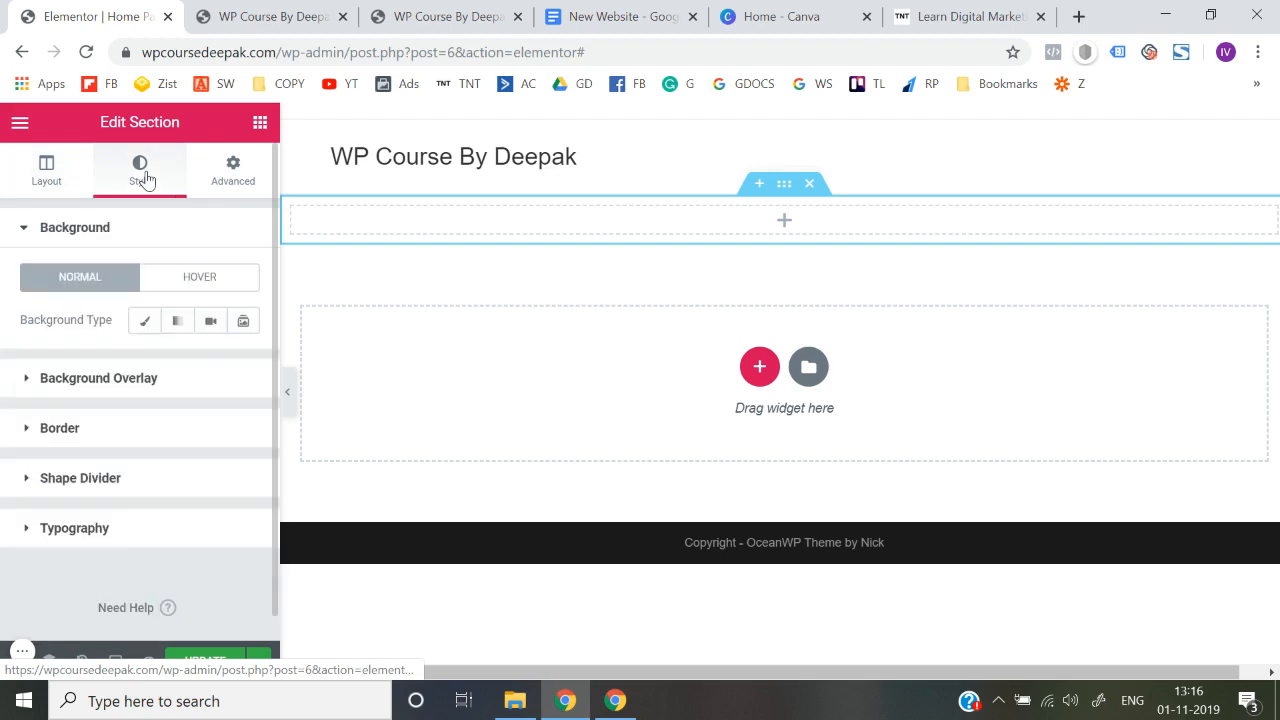
click(234, 177)
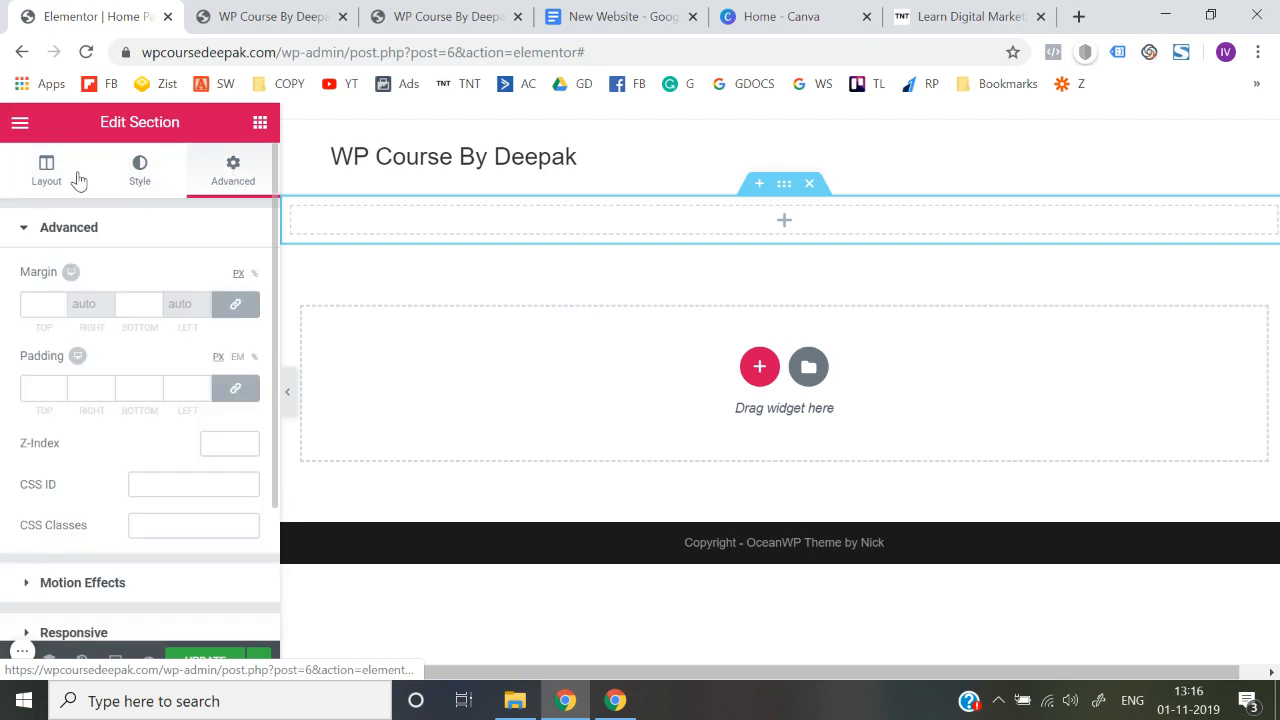
click(45, 175)
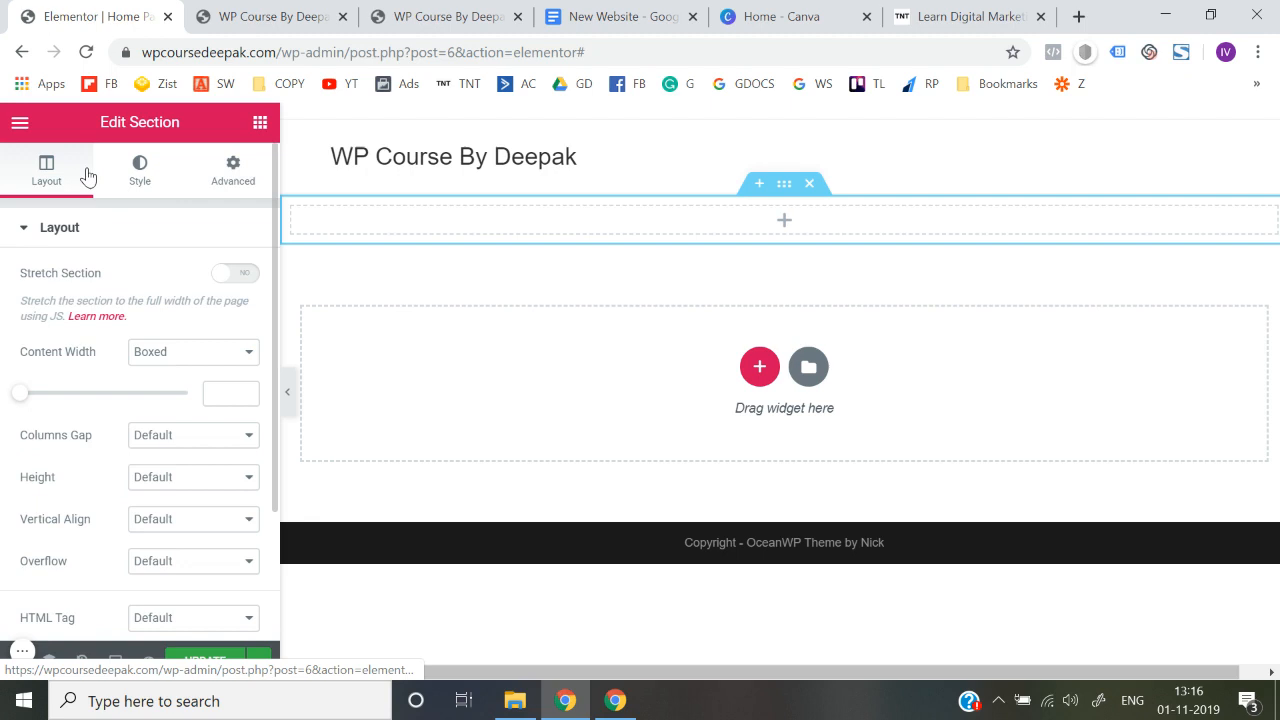
click(222, 183)
click(46, 185)
click(130, 178)
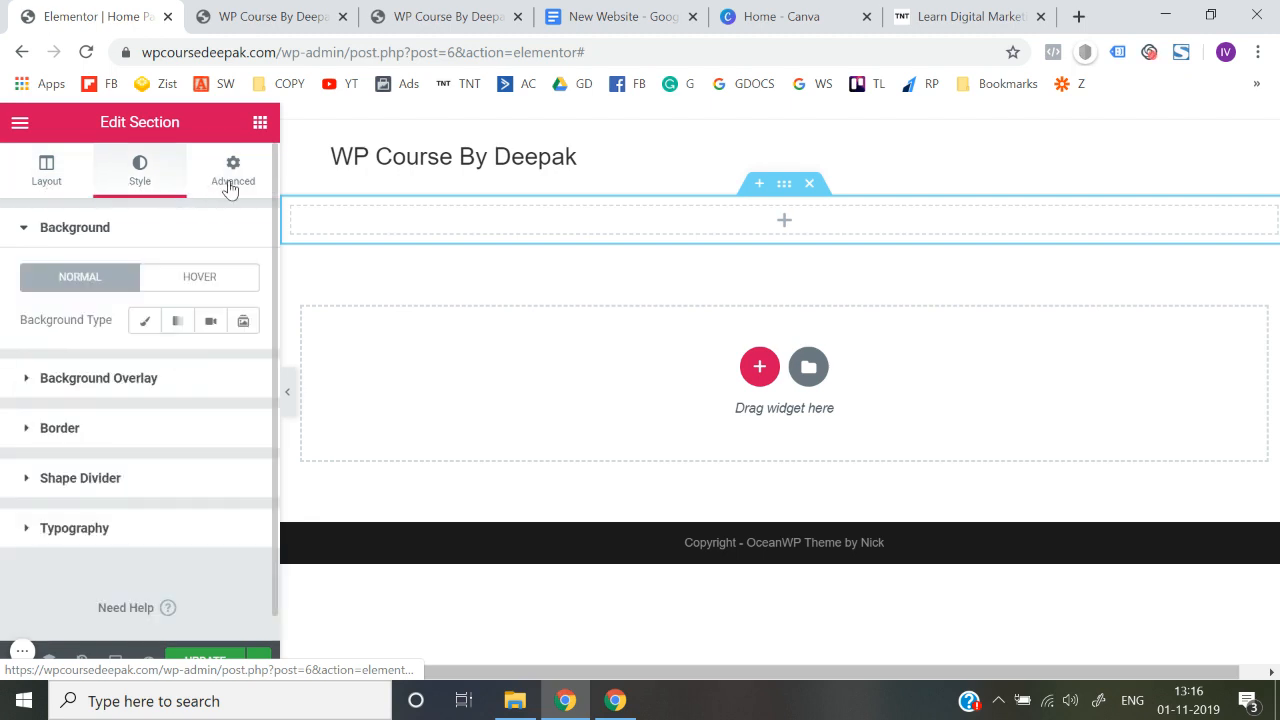
Step: Review the section's setting groups again, dismiss the Meet Right Click tip and reopen the section for editing through its context commands
click(229, 186)
click(24, 174)
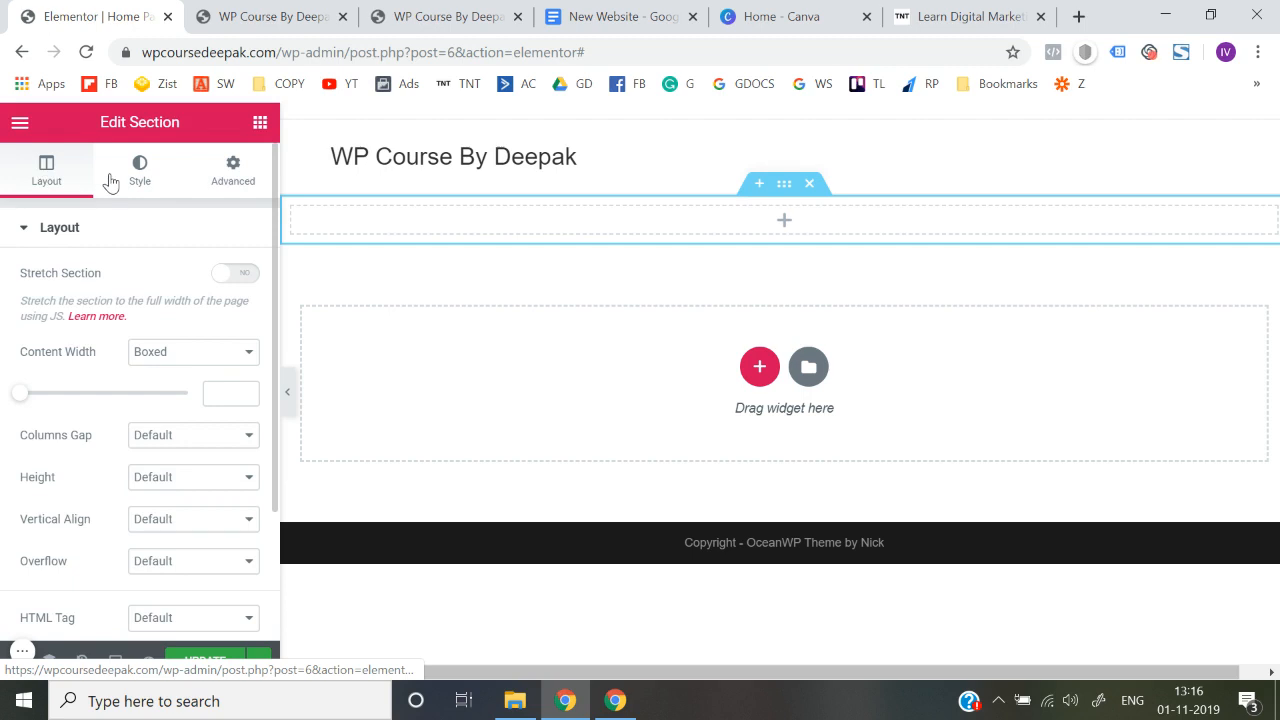
click(115, 180)
click(248, 189)
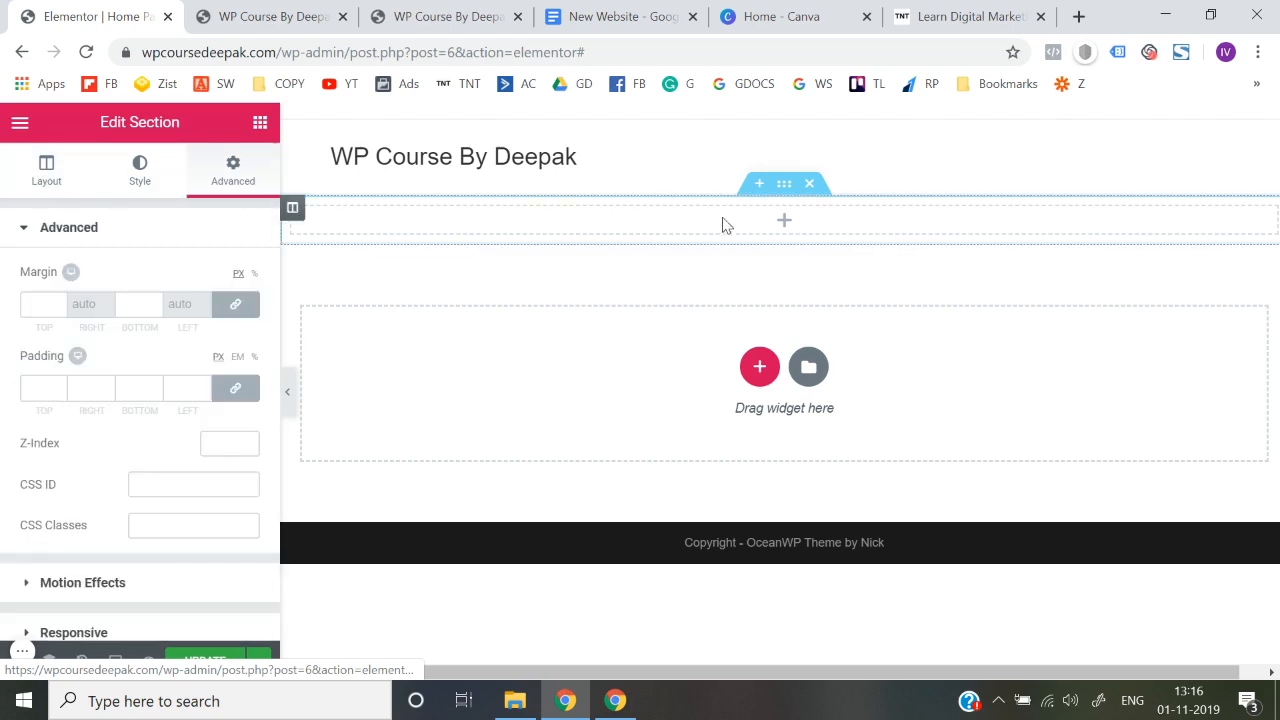
click(785, 190)
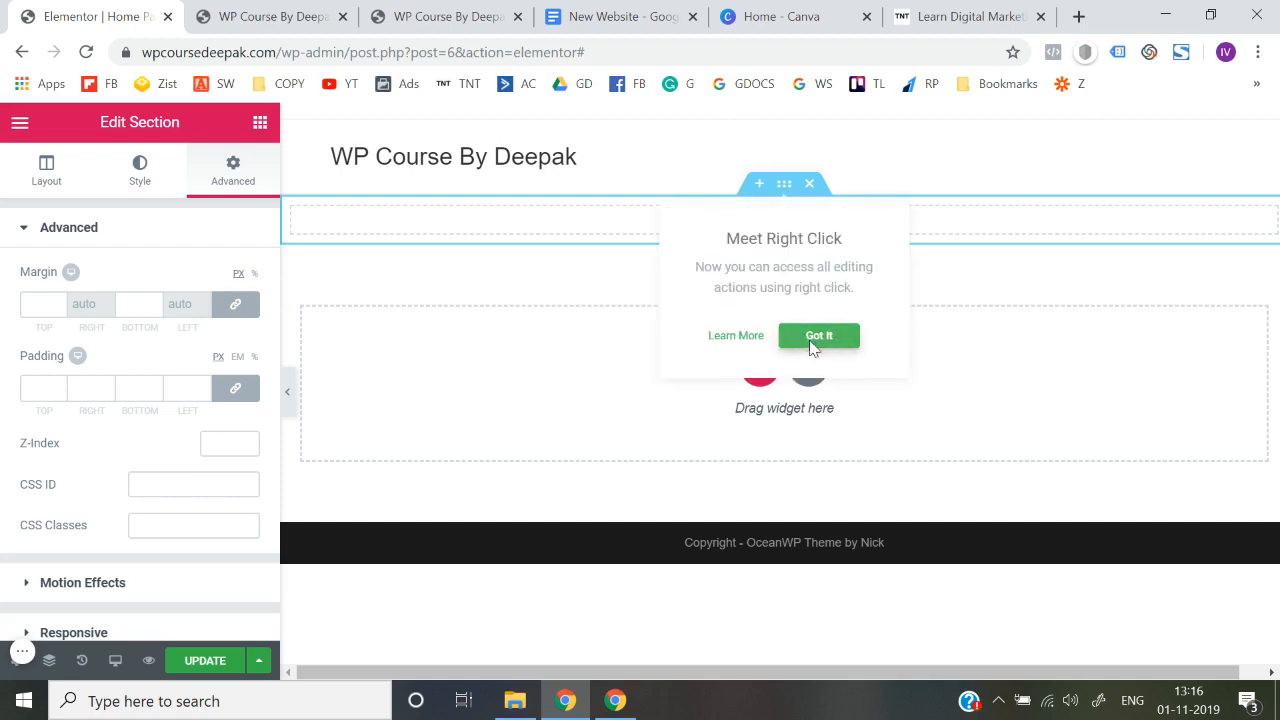
click(819, 338)
right_click(785, 188)
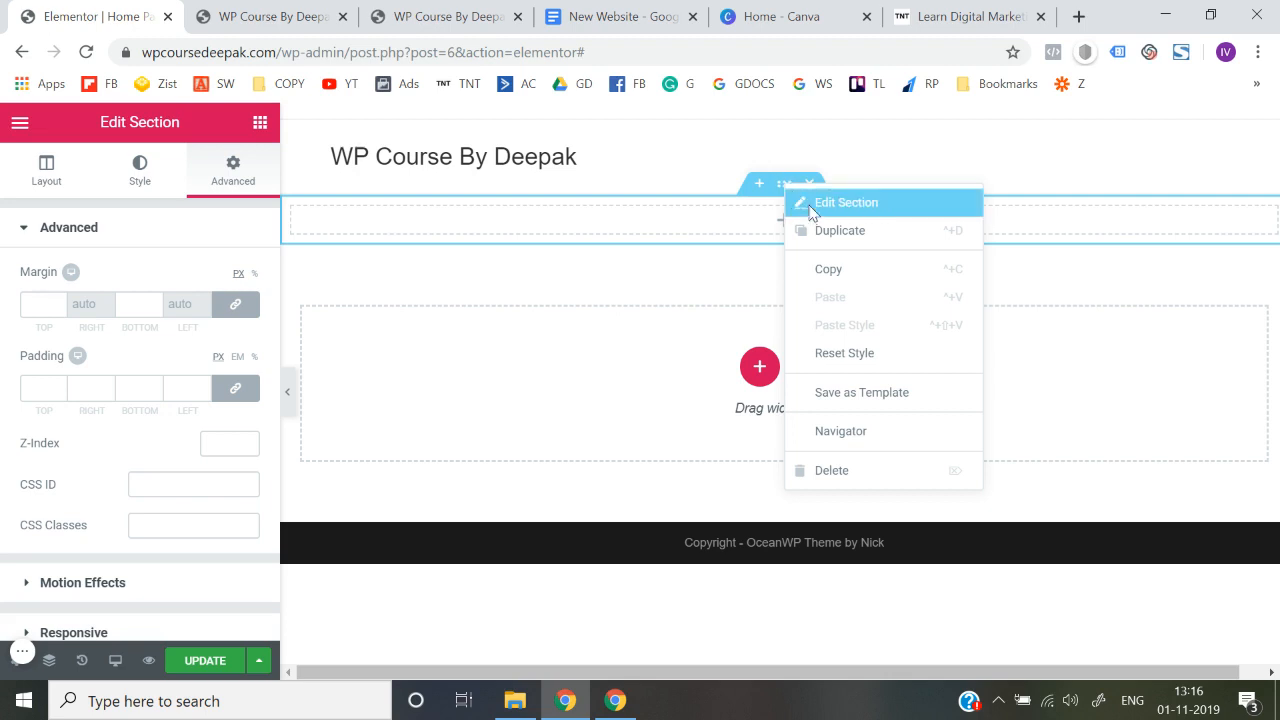
click(812, 211)
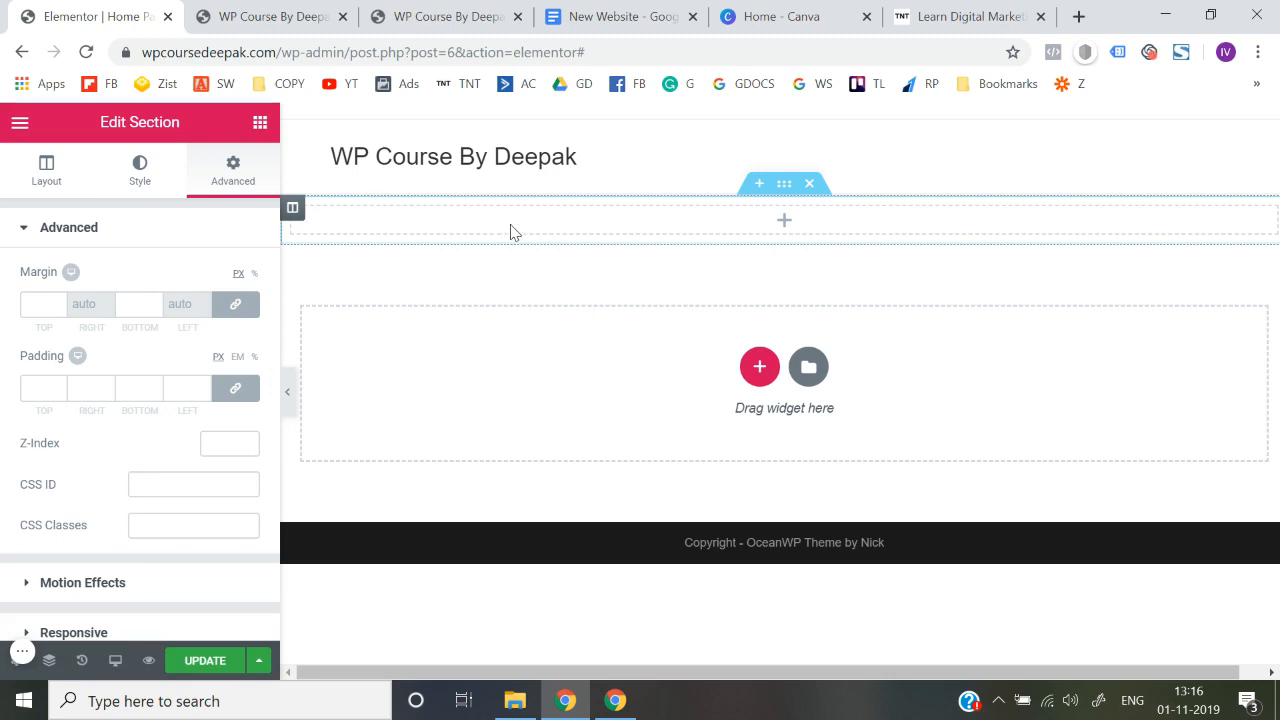
Step: Give the section a classic background in light grey #ededed and update the page
click(138, 191)
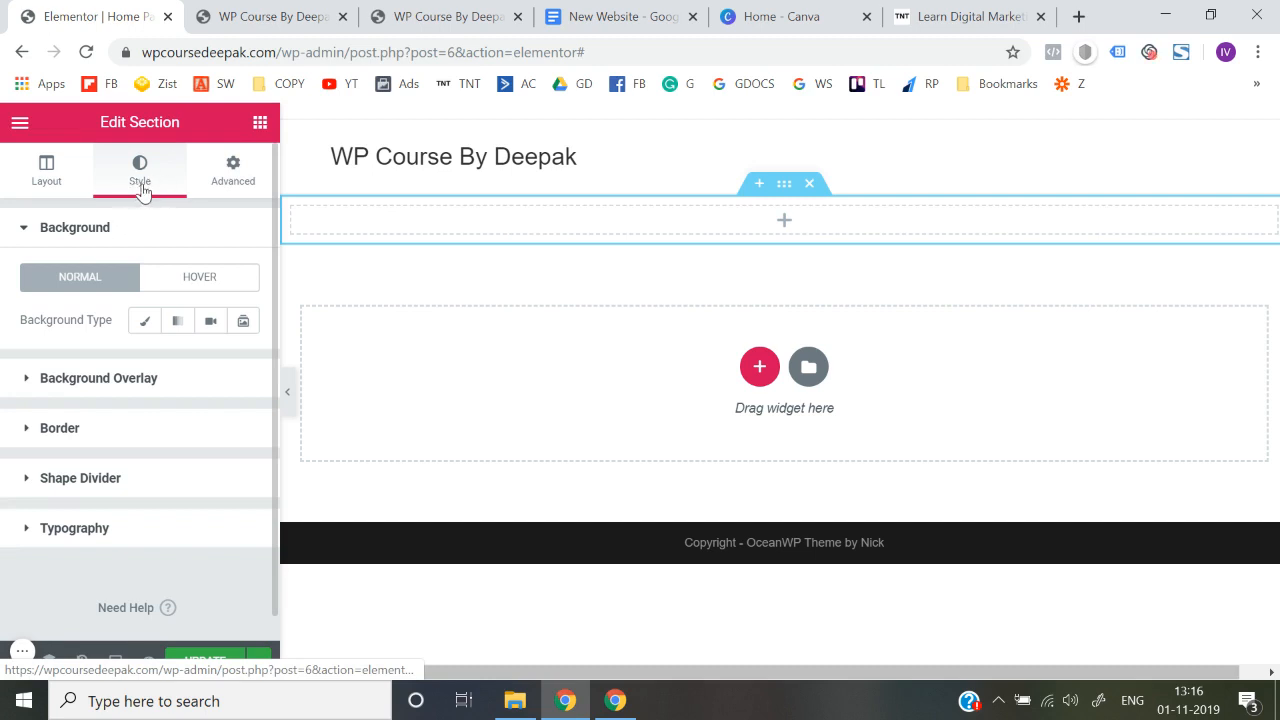
click(145, 322)
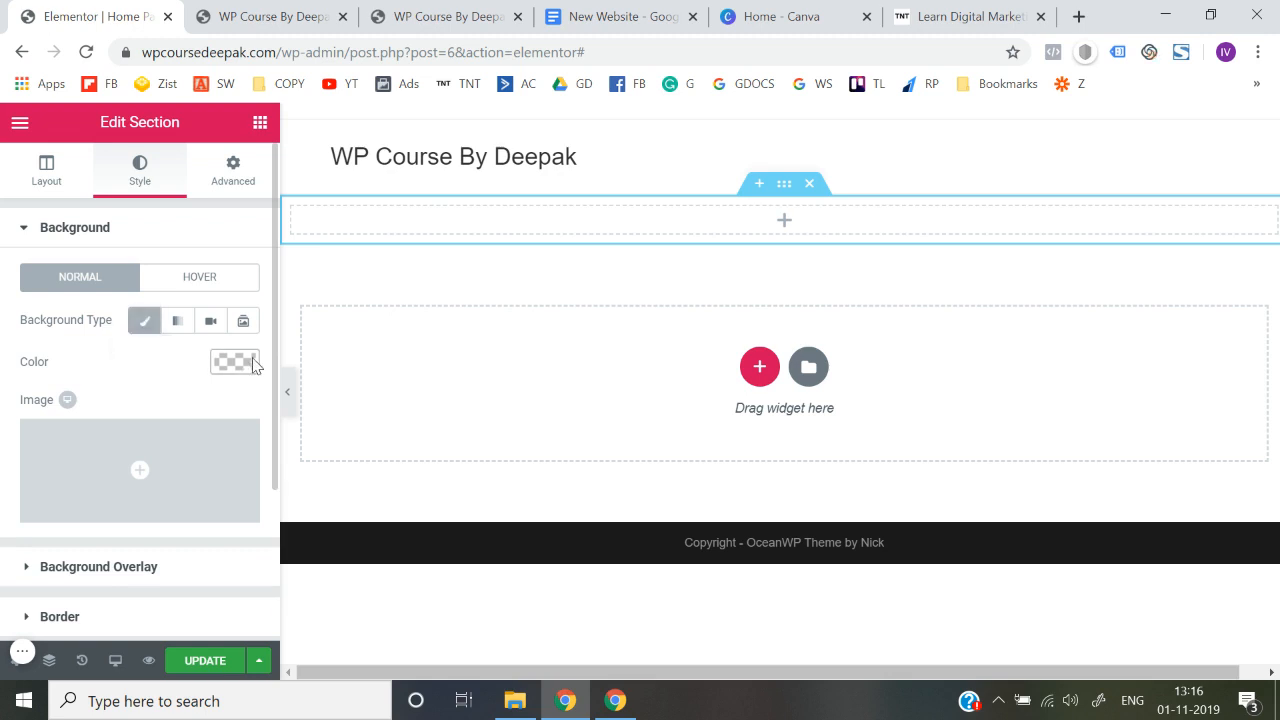
mouse_move(98, 485)
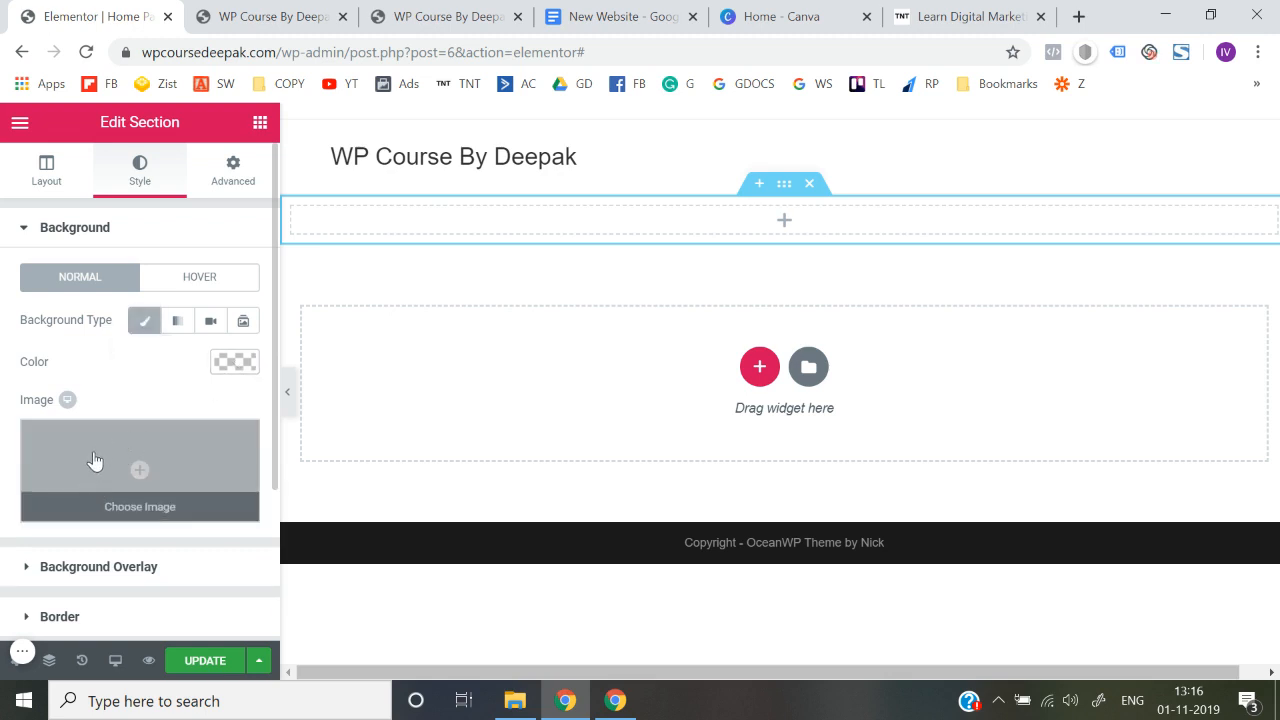
click(236, 366)
drag(20, 566, 26, 398)
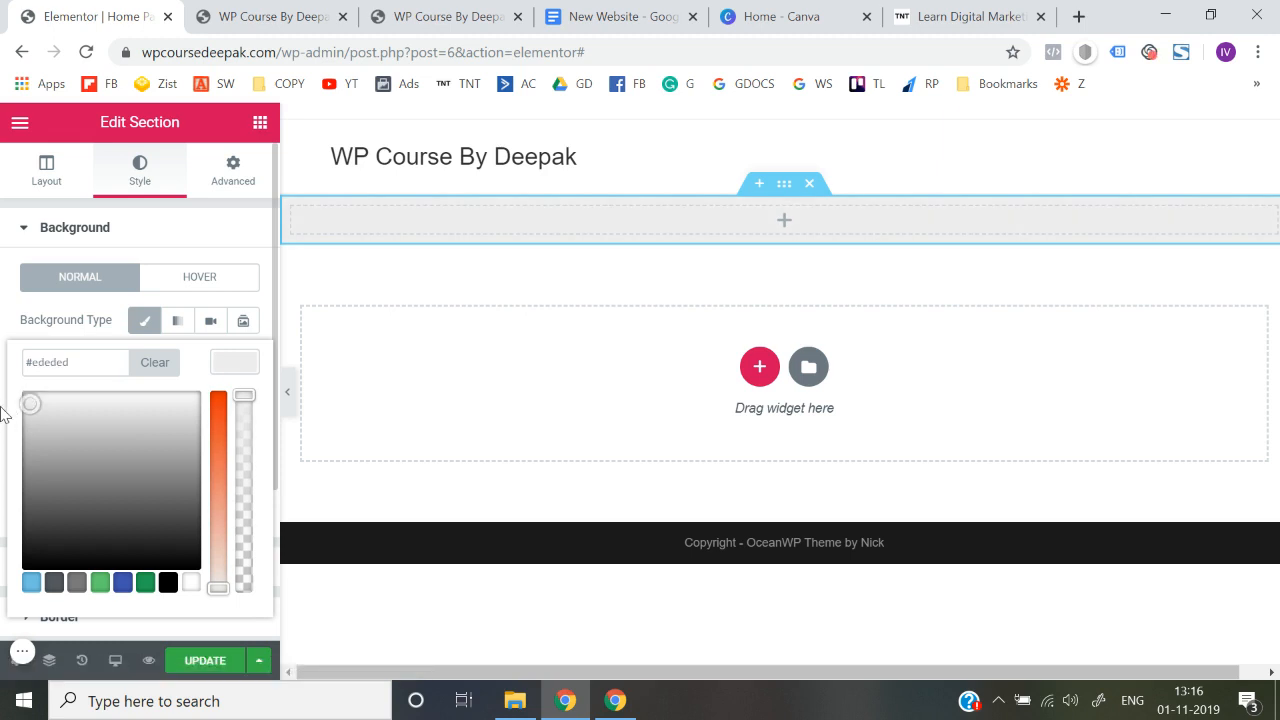
click(5, 415)
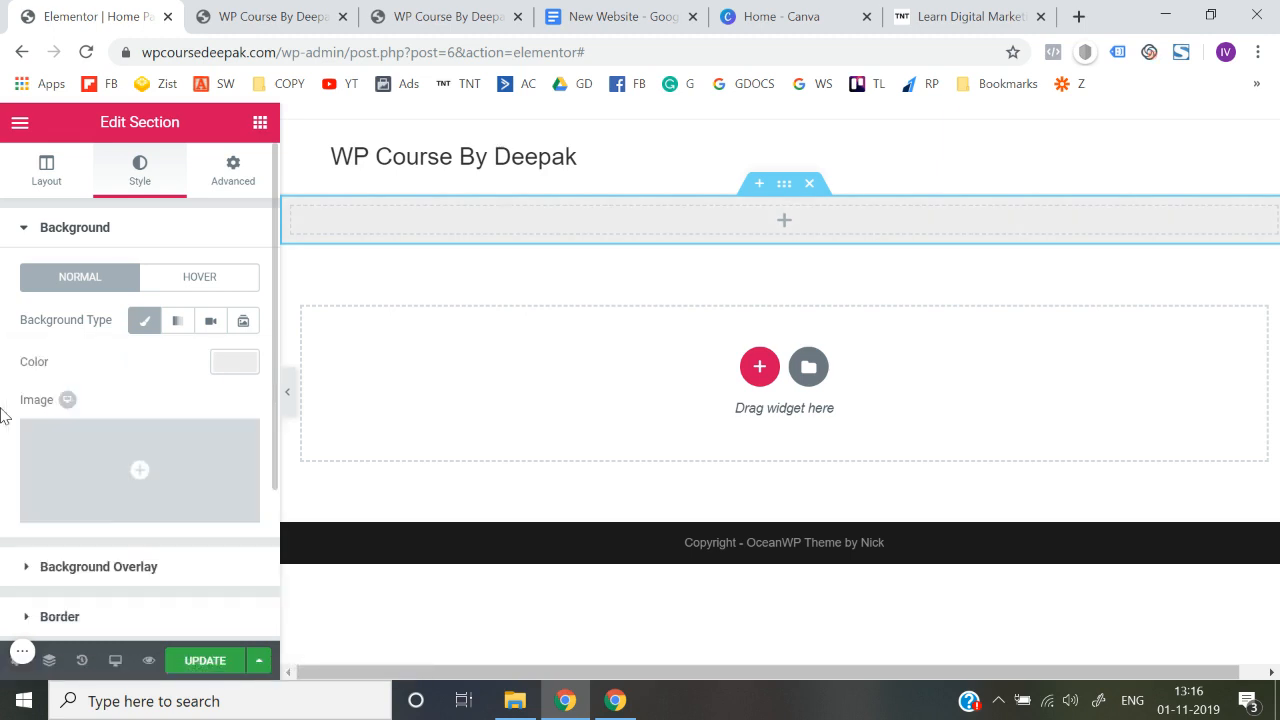
click(210, 662)
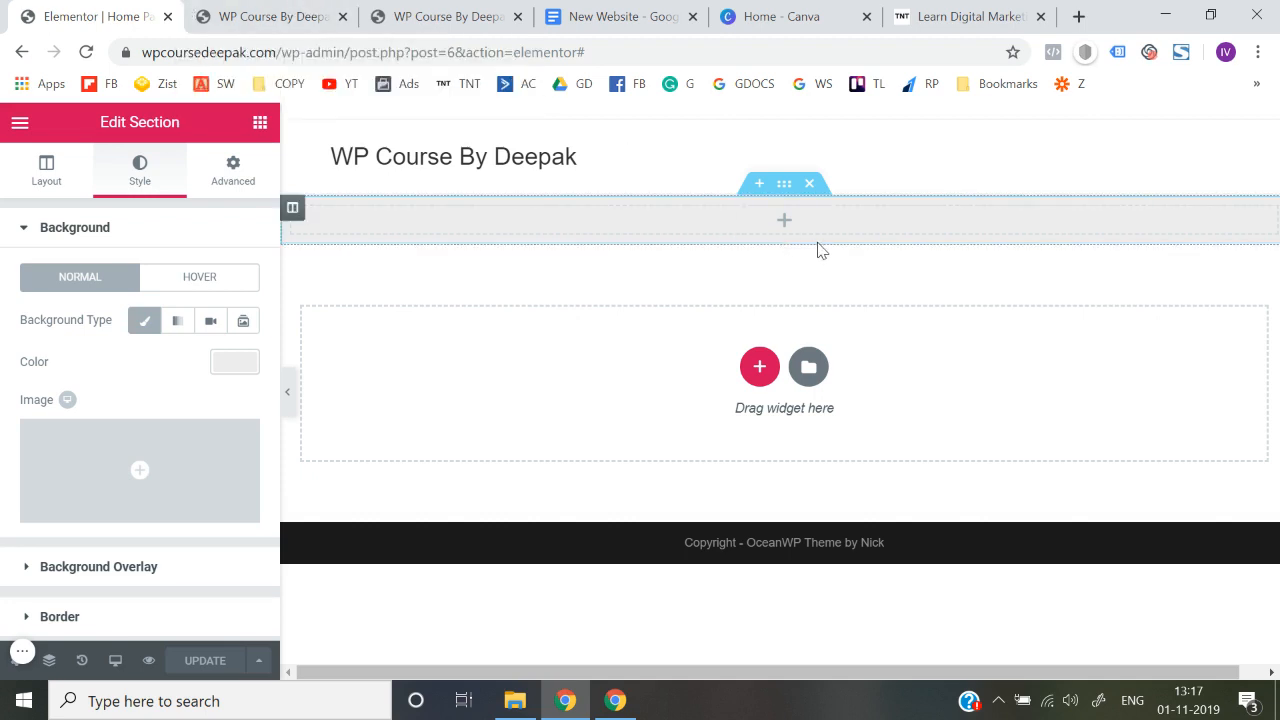
Step: Review the opening copy in the New Website document and the live WordPress site, and return to the Elementor editor
click(420, 14)
scroll(440, 380, down, 1)
click(615, 16)
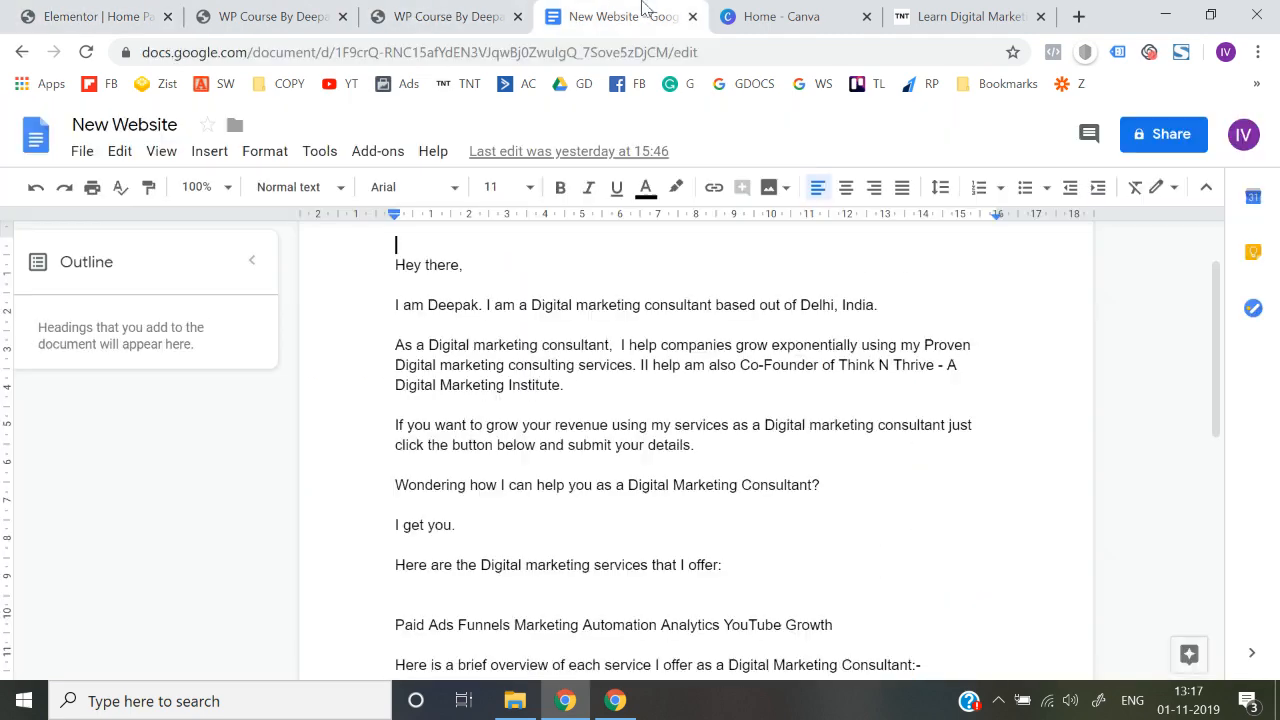
scroll(444, 325, up, 1)
drag(403, 337, 504, 390)
click(729, 515)
click(403, 324)
click(399, 10)
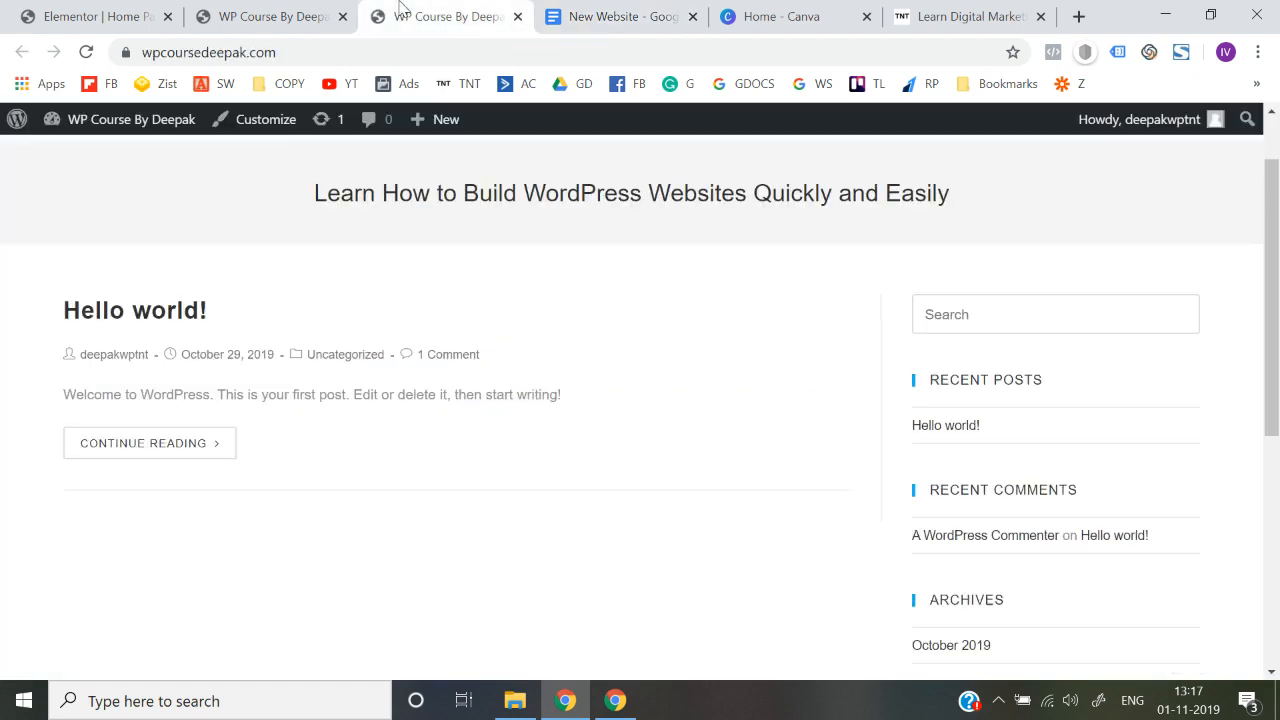
click(300, 12)
click(154, 7)
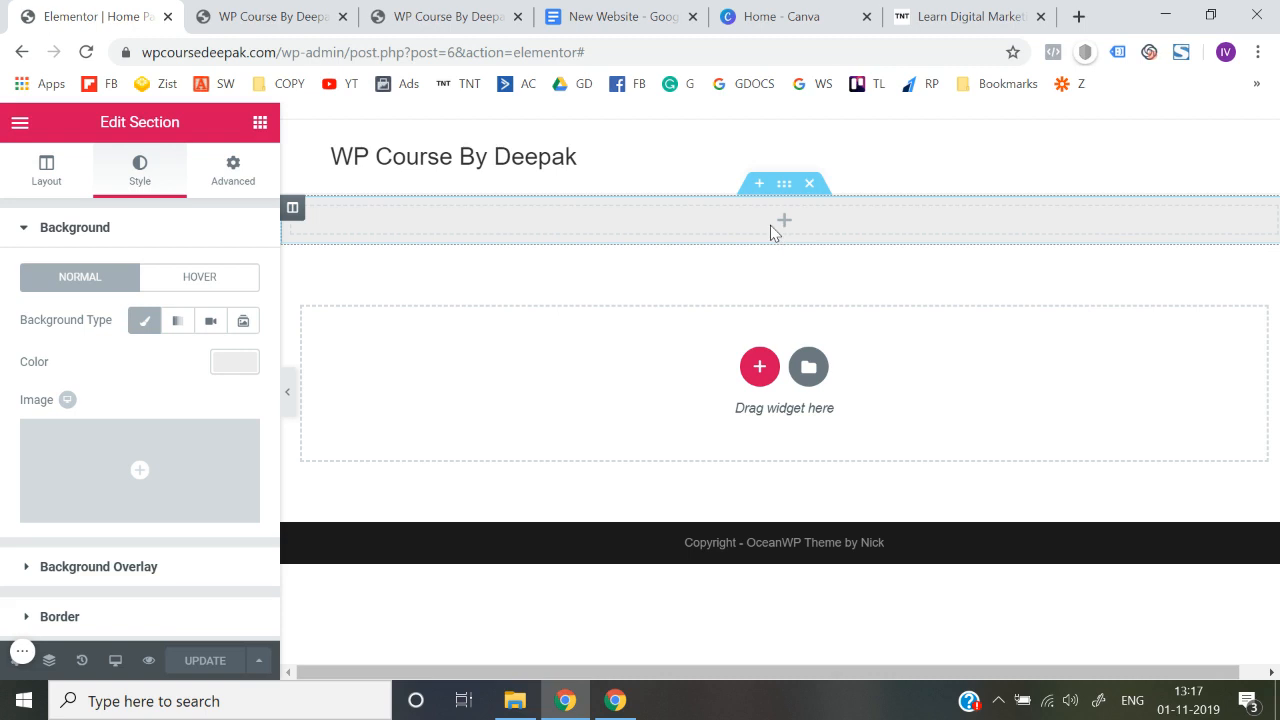
Step: Place an Inner Section widget inside the grey section
click(260, 123)
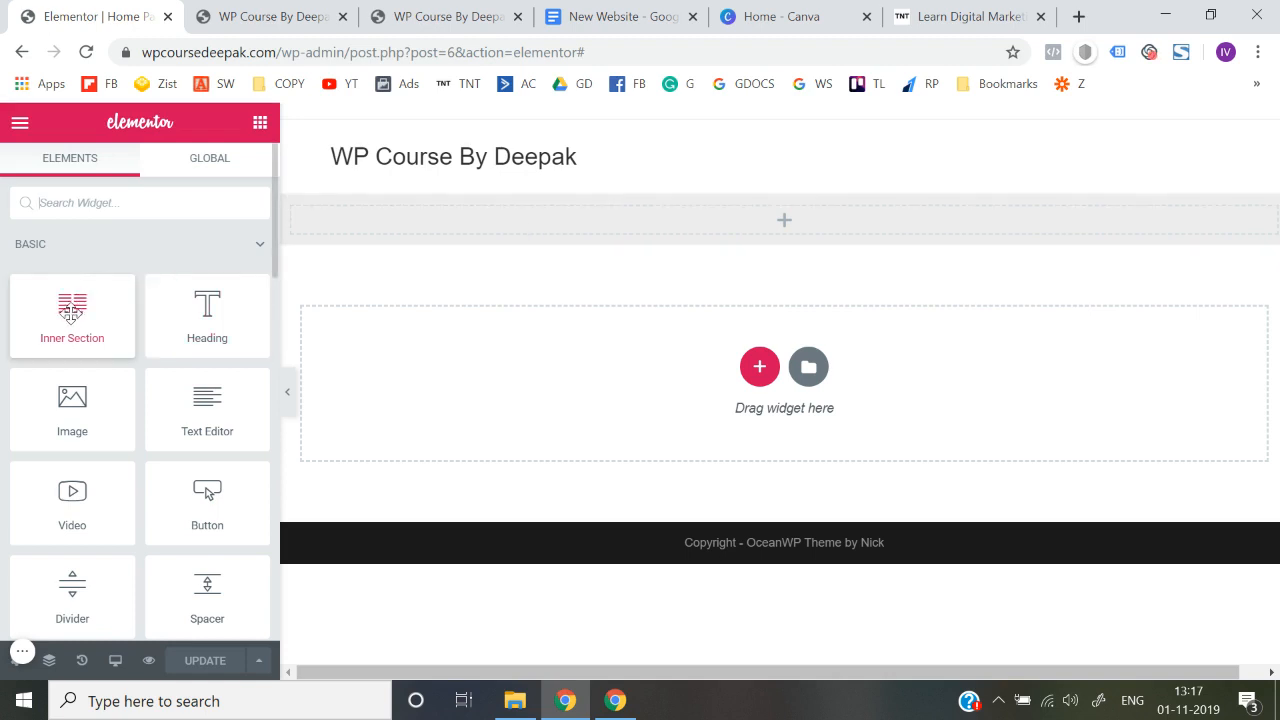
drag(70, 313, 726, 209)
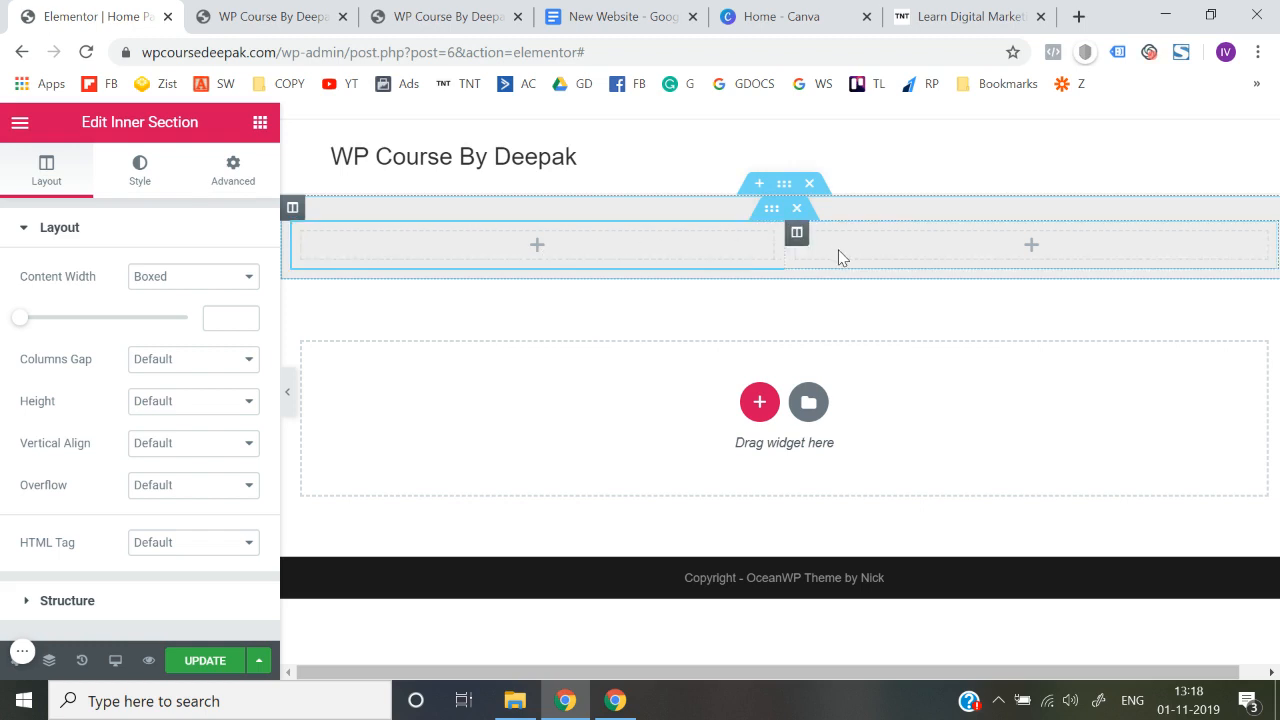
click(260, 124)
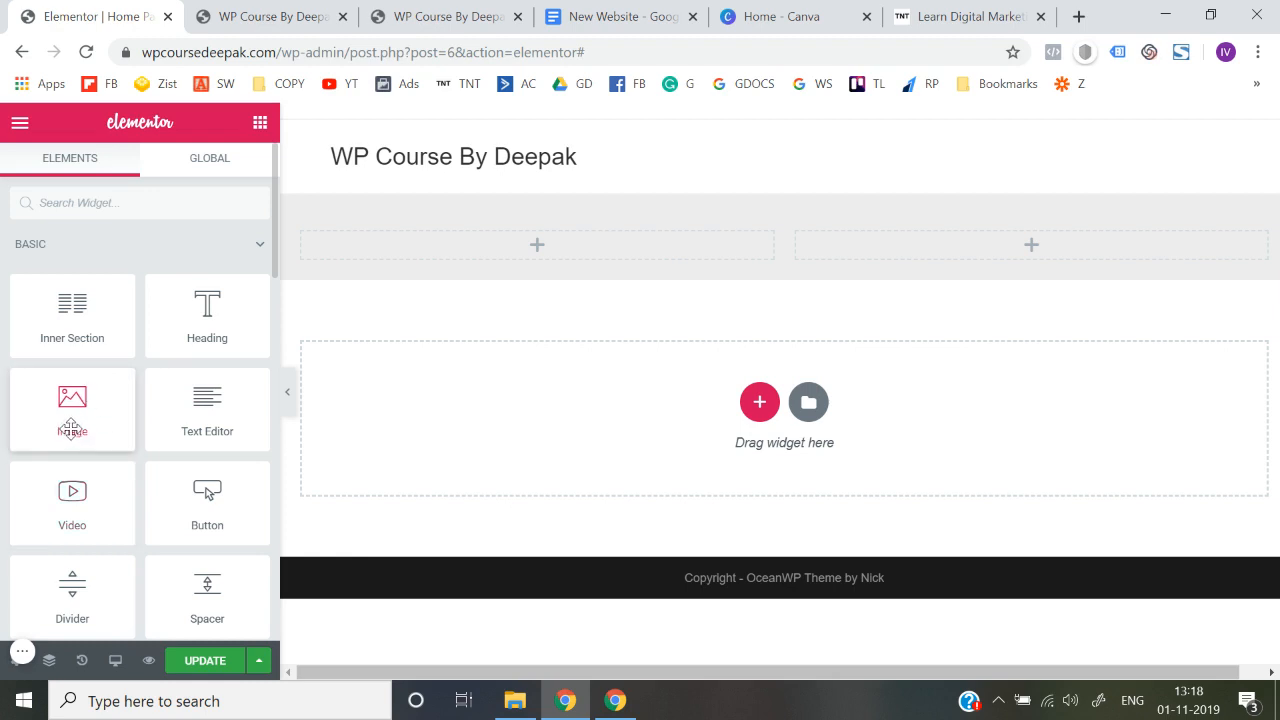
drag(71, 430, 438, 263)
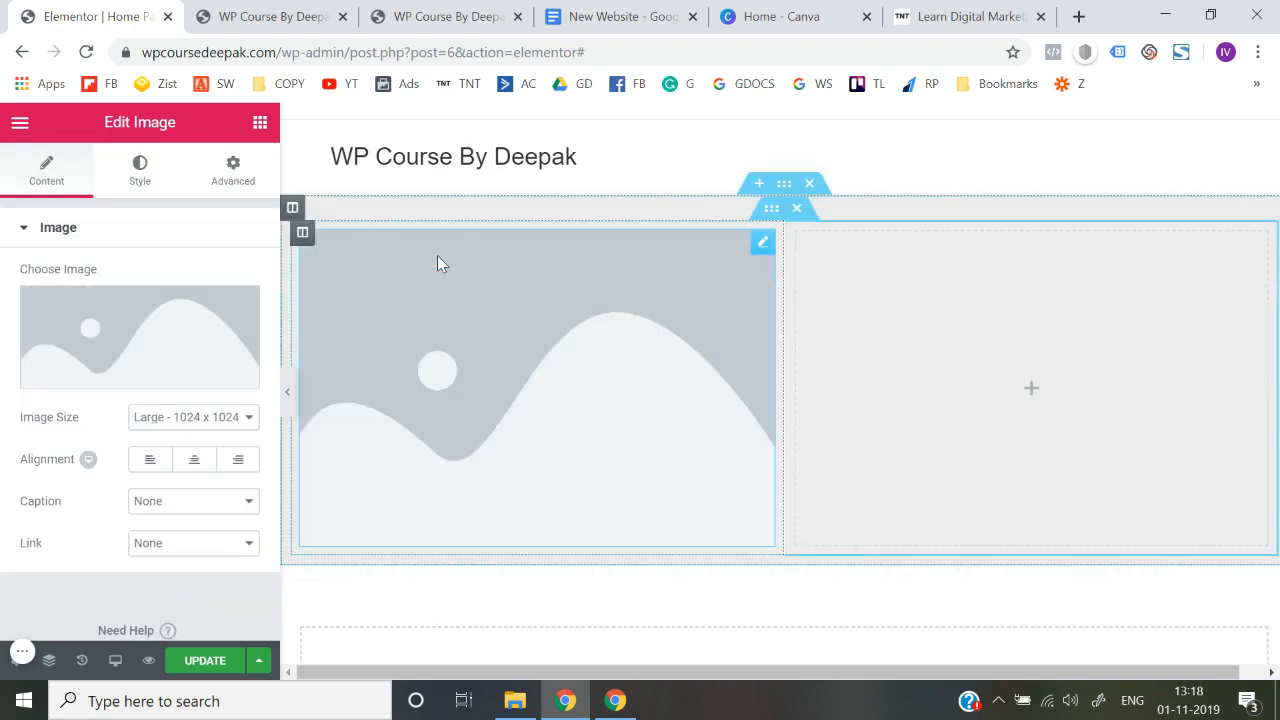
right_click(757, 242)
click(806, 527)
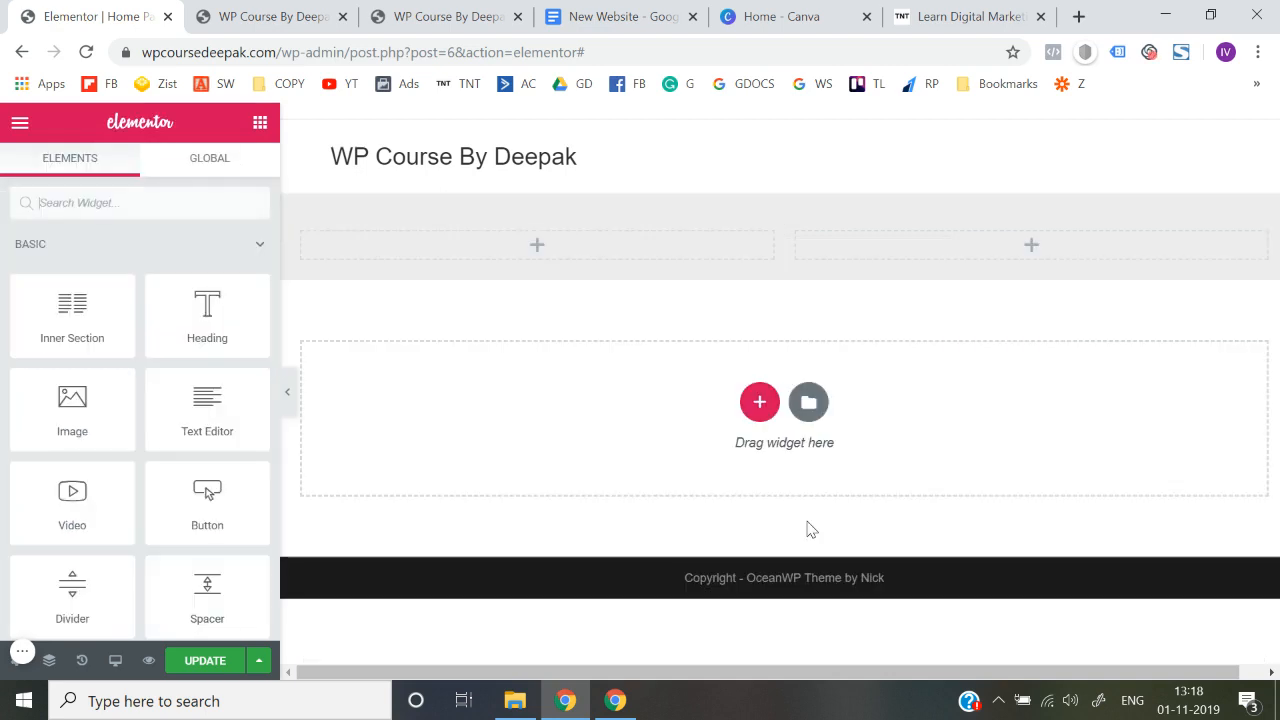
Step: Place an Image widget in the inner section's left column and open its media chooser for uploading files
drag(72, 418, 454, 253)
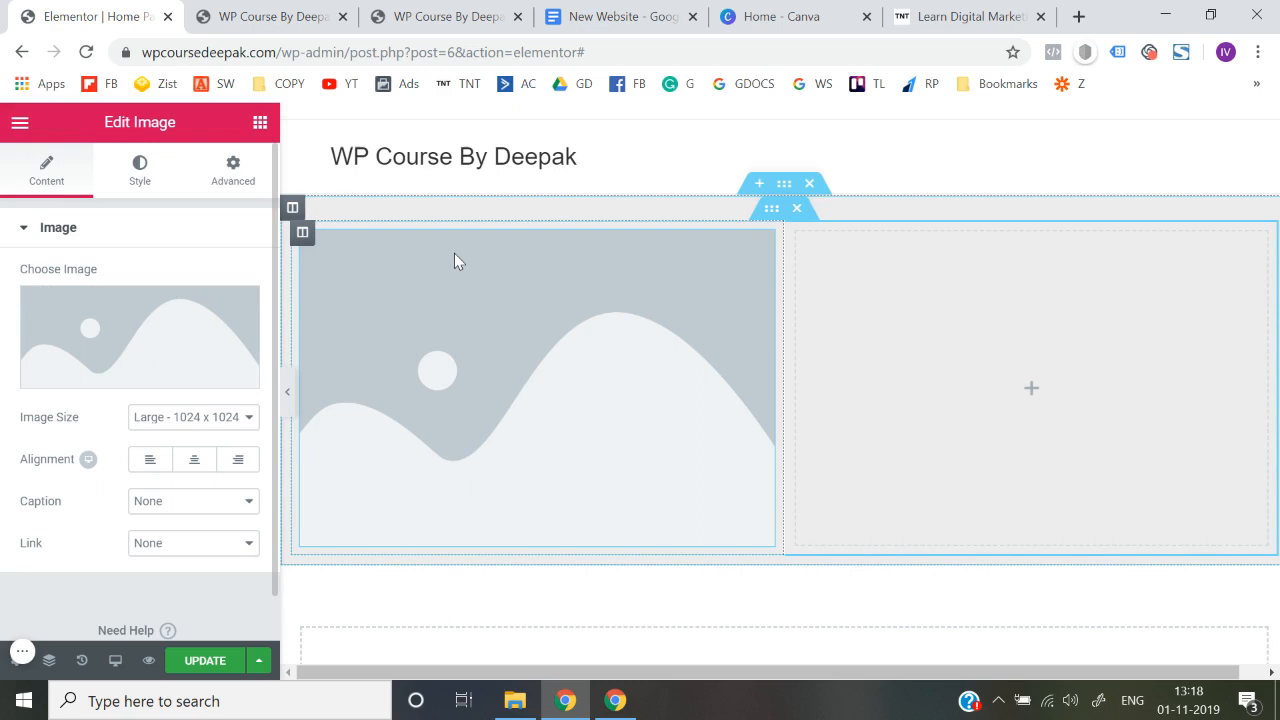
click(138, 377)
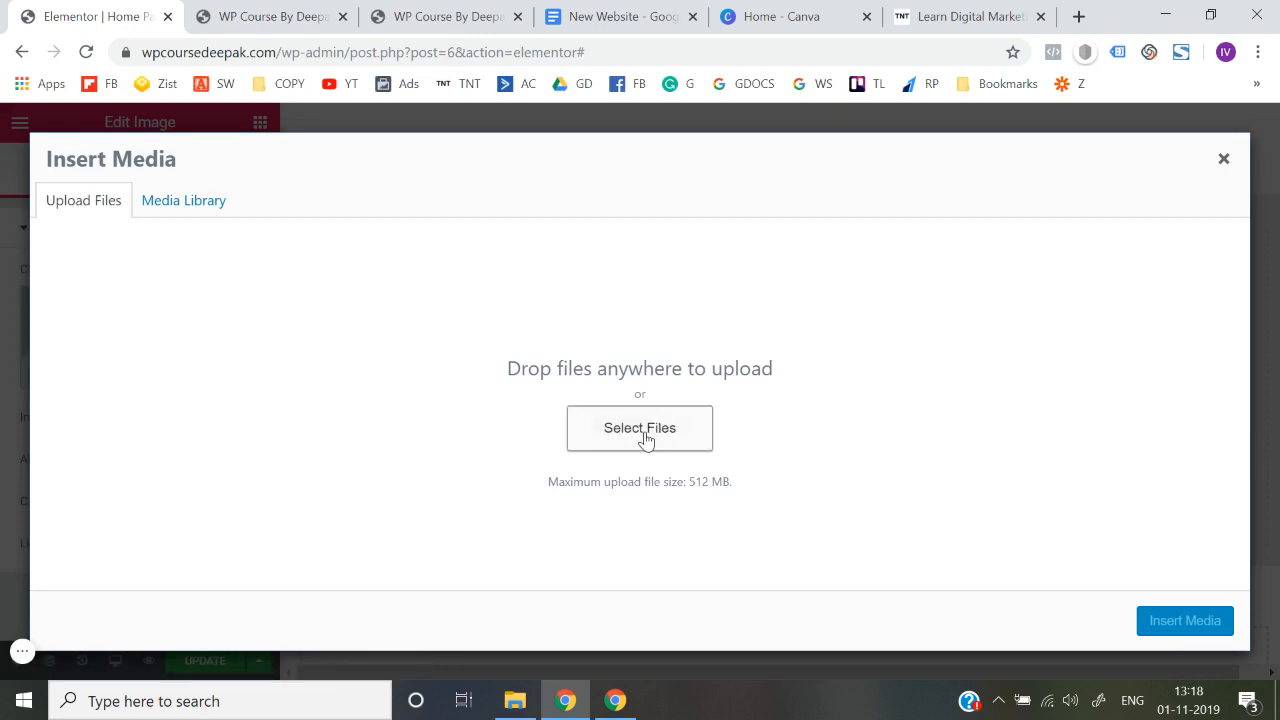
click(183, 203)
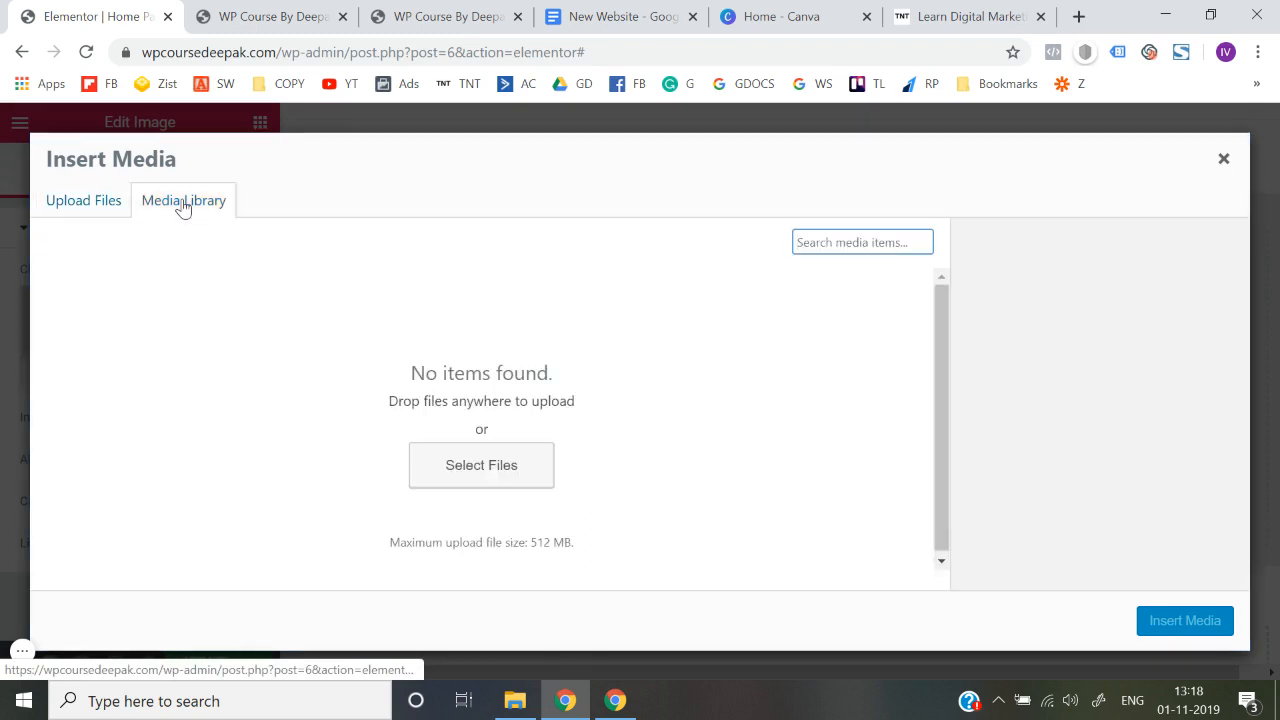
click(80, 207)
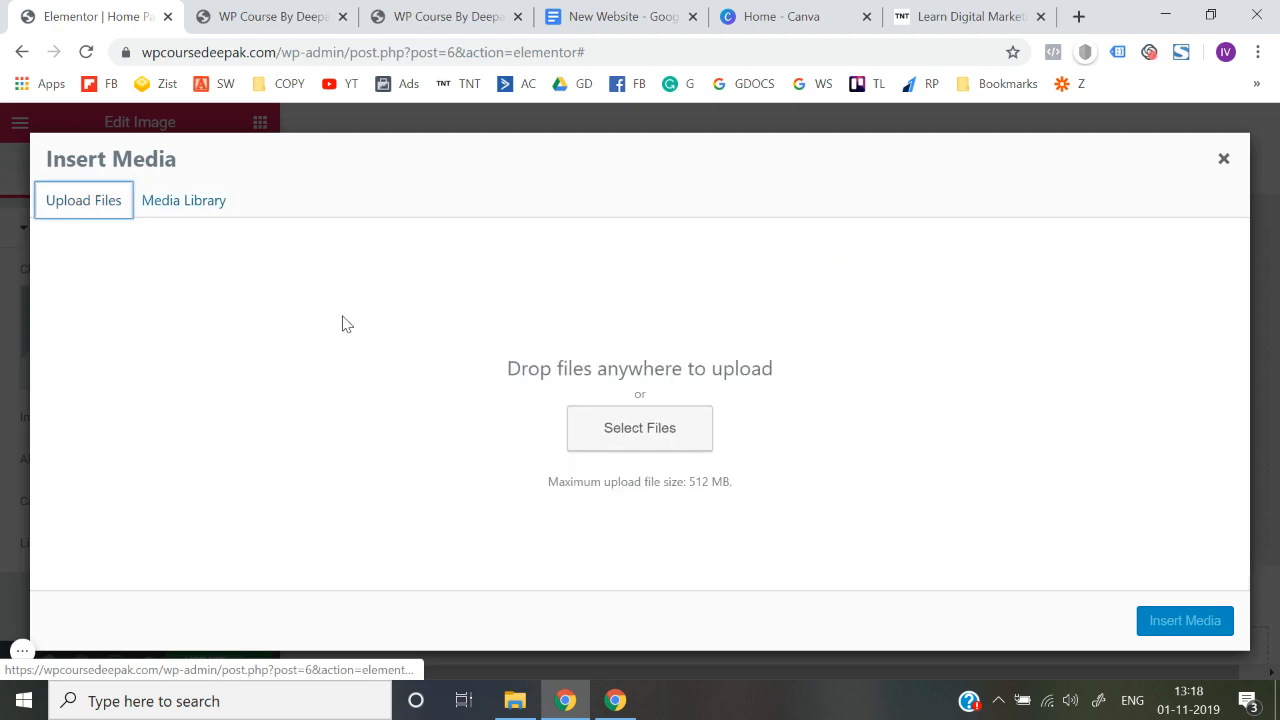
Step: Look through the Testimonials and Files folders on the Desktop for a picture to upload, and cancel the file selection
click(586, 442)
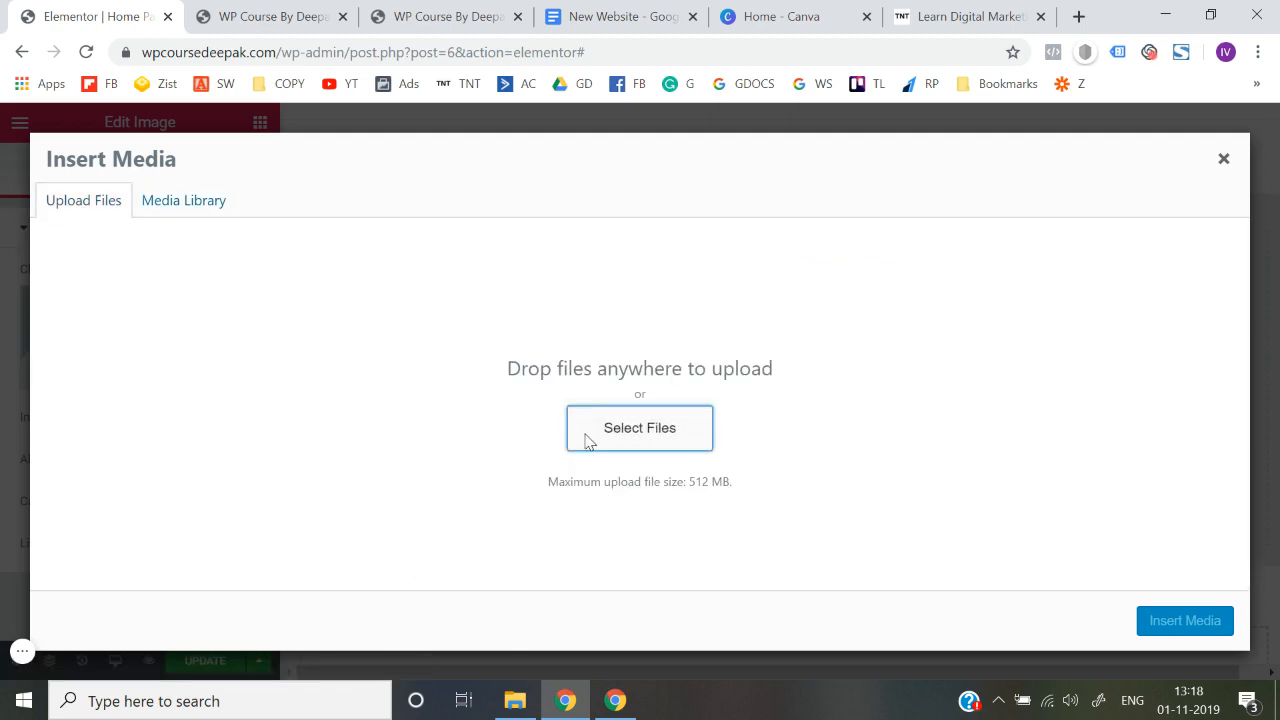
scroll(109, 206, up, 4)
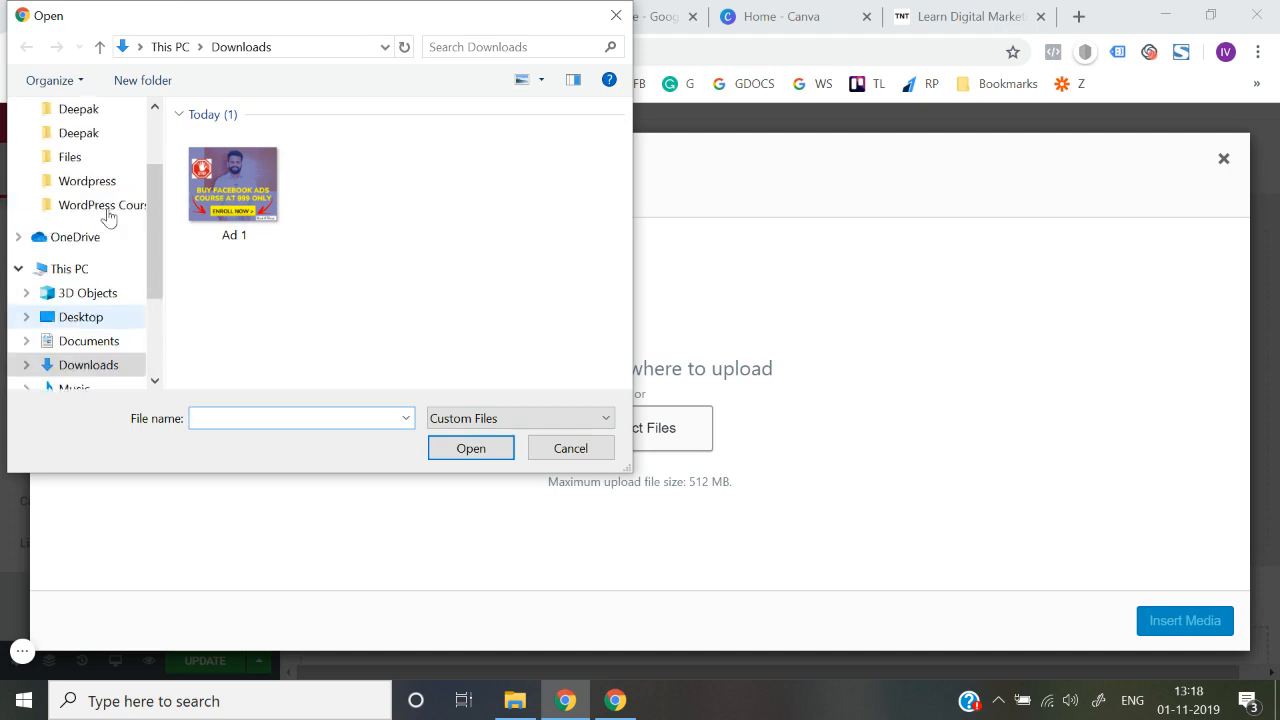
click(88, 154)
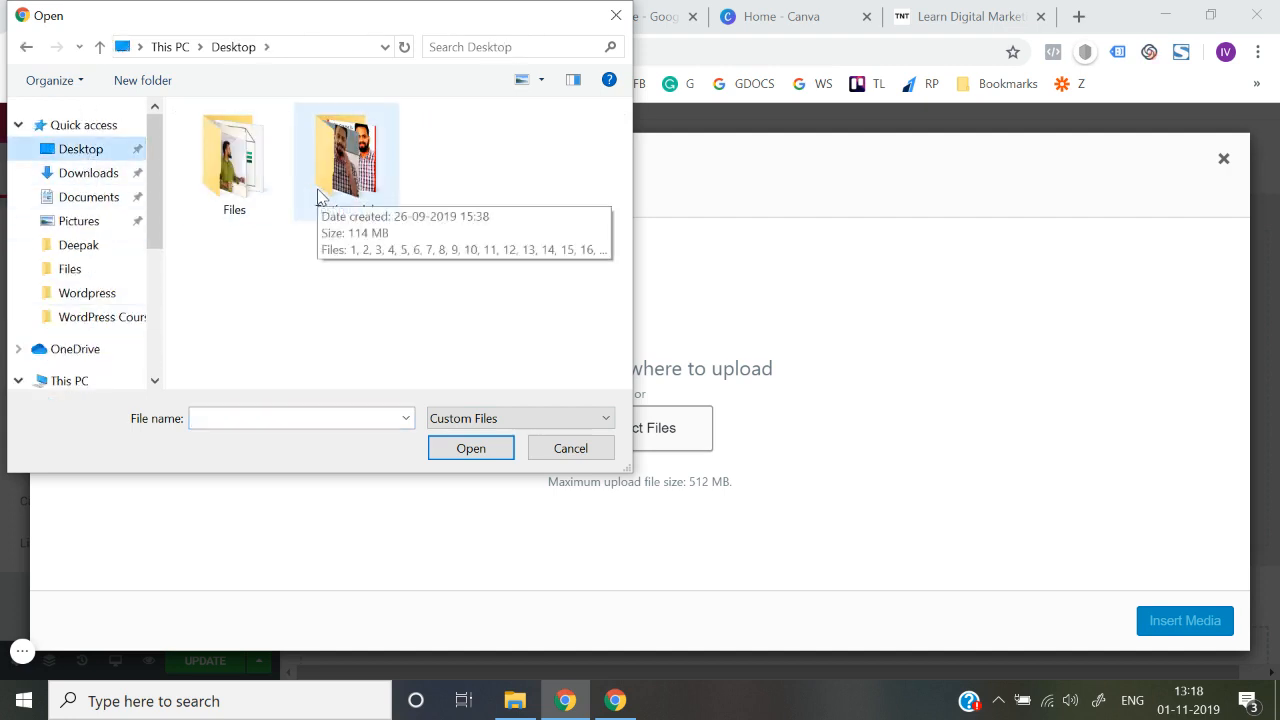
double_click(322, 197)
scroll(350, 287, down, 5)
scroll(352, 288, up, 5)
scroll(352, 288, down, 5)
scroll(350, 288, up, 5)
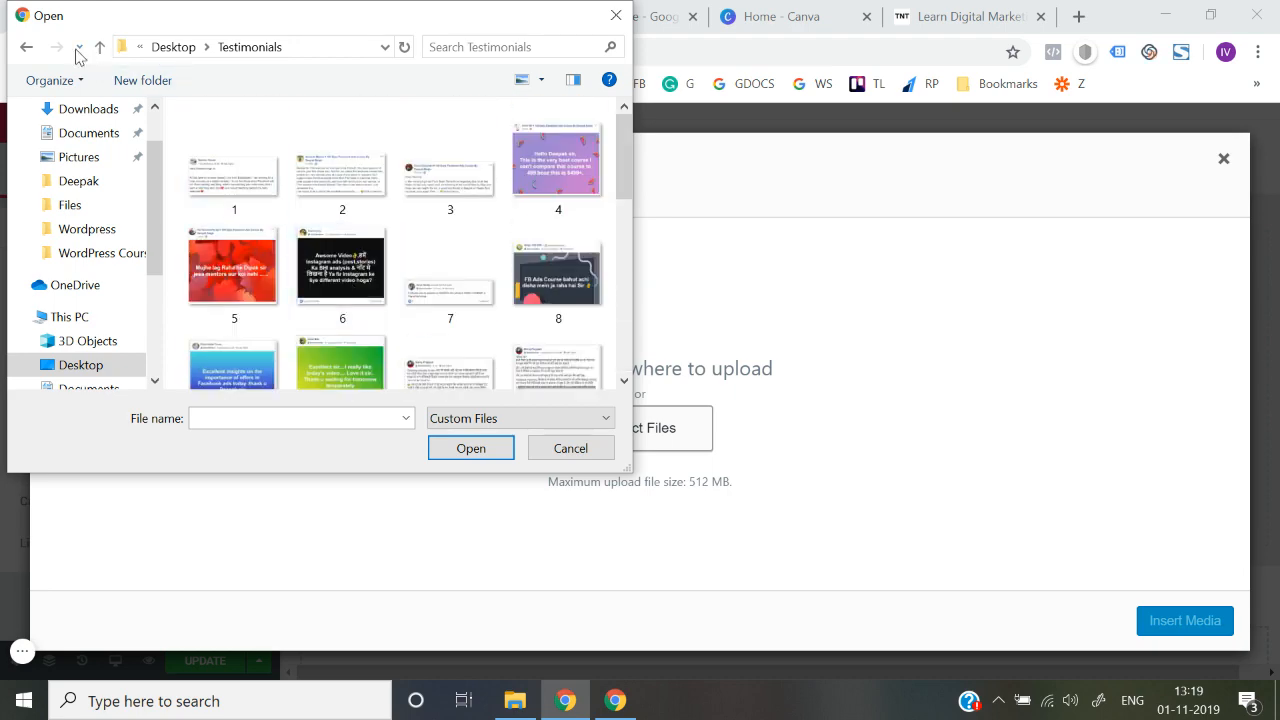
click(27, 47)
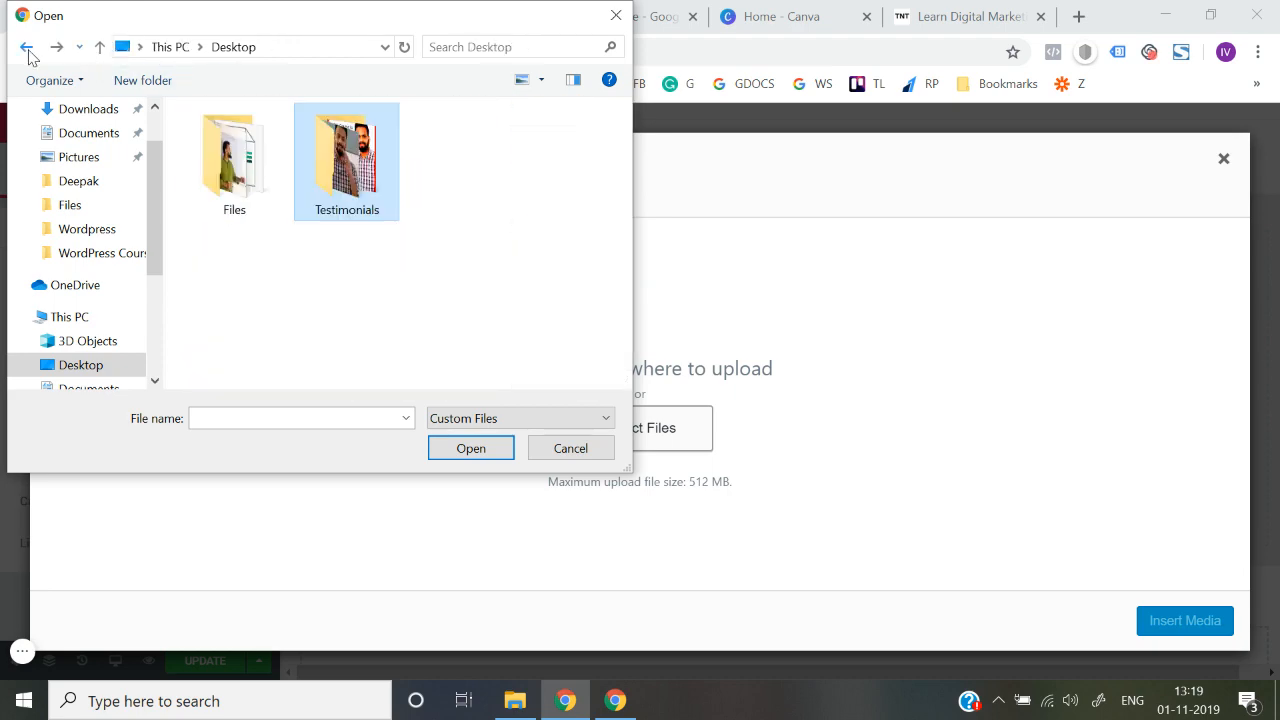
double_click(250, 172)
scroll(351, 289, down, 3)
scroll(351, 289, up, 3)
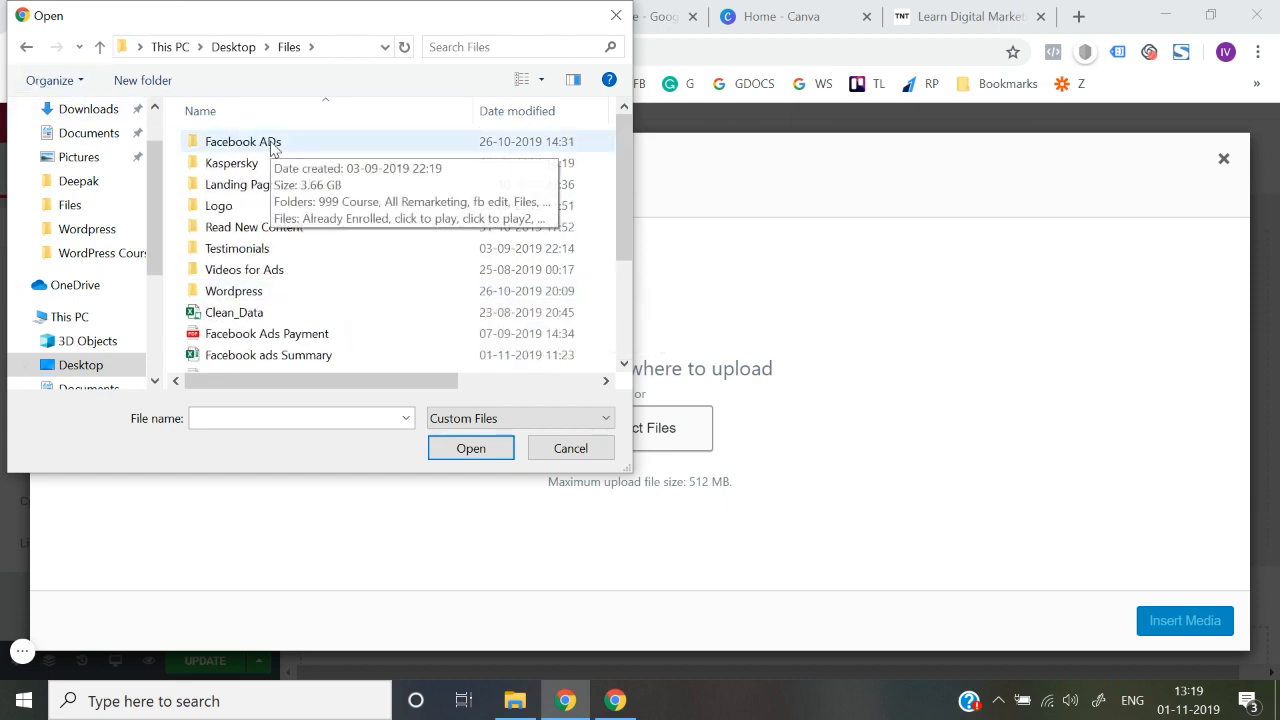
click(27, 49)
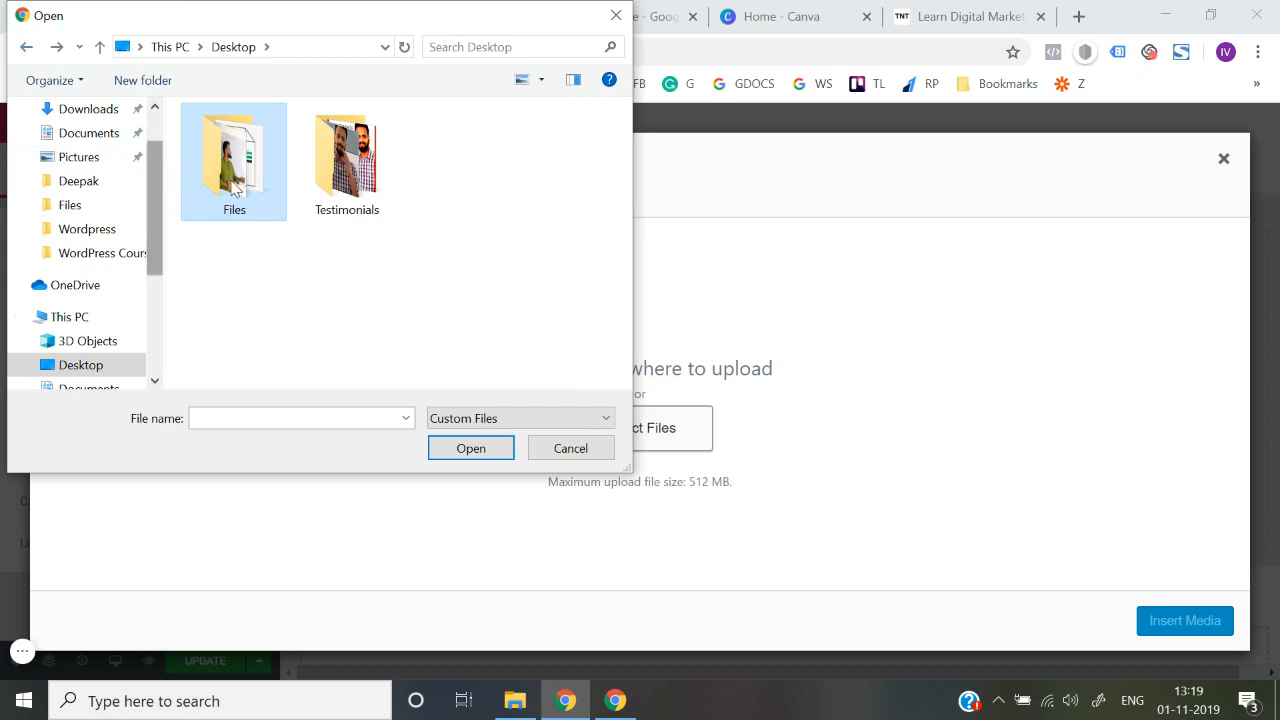
click(562, 451)
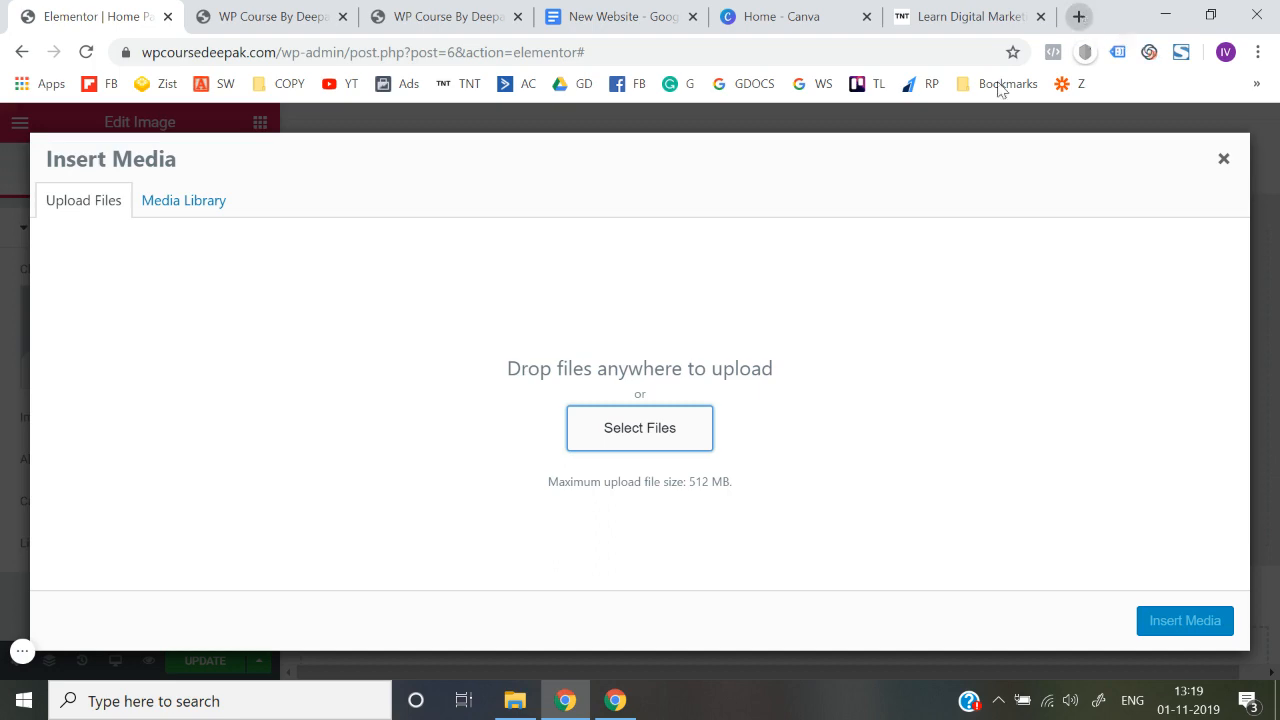
Step: Open deepaksinghmarketing.com in a new browser tab
click(1078, 17)
text(eepak)
key(BackSpace)
key(BackSpace)
key(BackSpace)
key(BackSpace)
key(BackSpace)
text(dee)
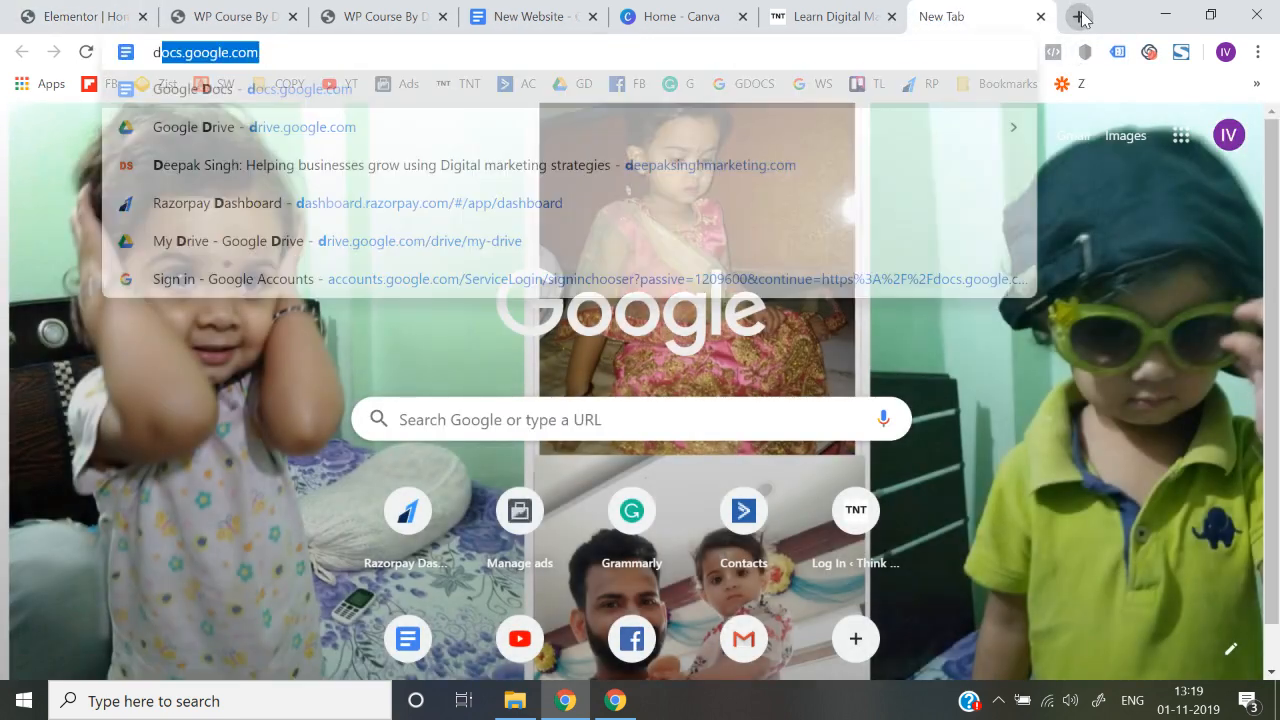
key(Return)
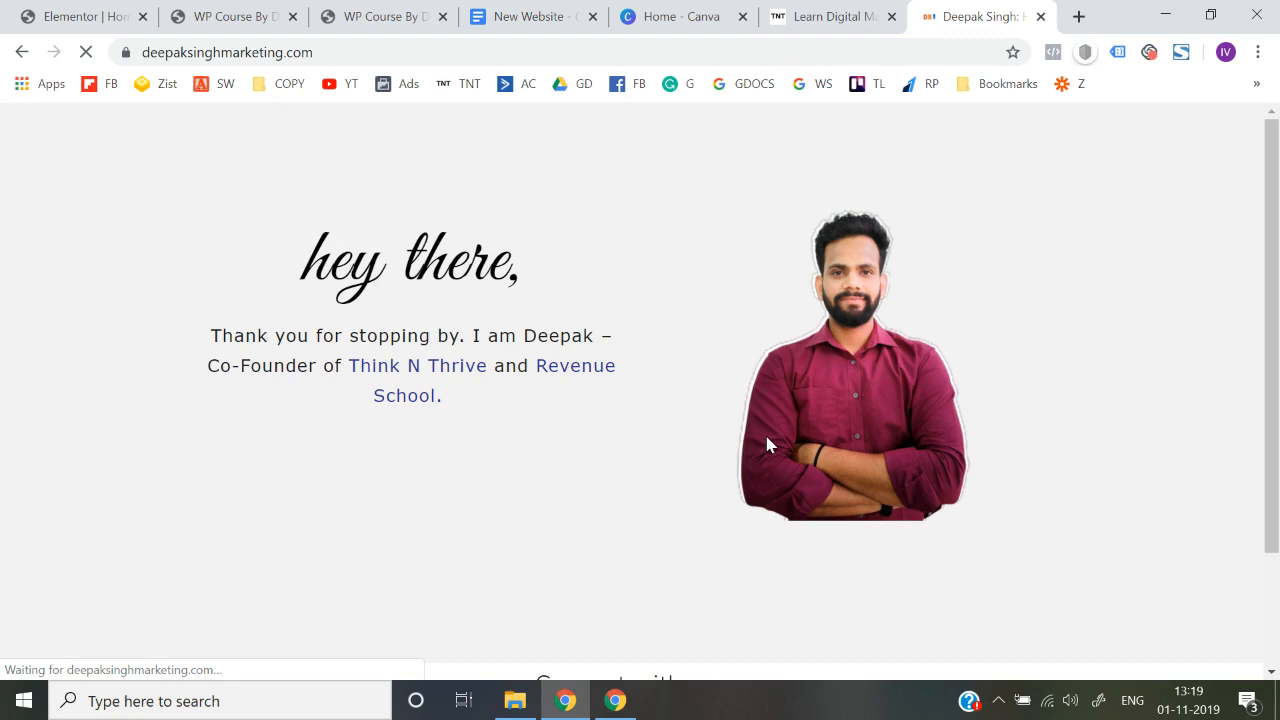
Step: Open the site's portrait image on its own and save it to the Desktop as the PNG image sir-png
right_click(826, 361)
click(840, 381)
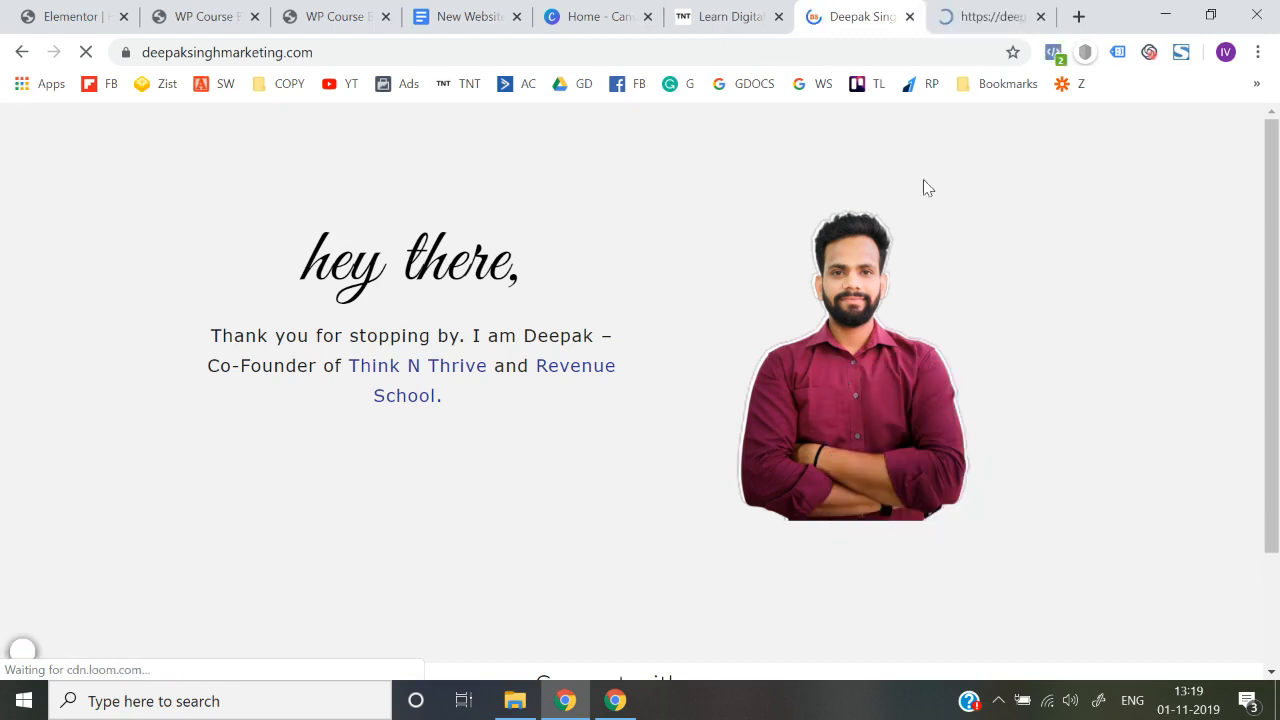
click(985, 16)
right_click(656, 398)
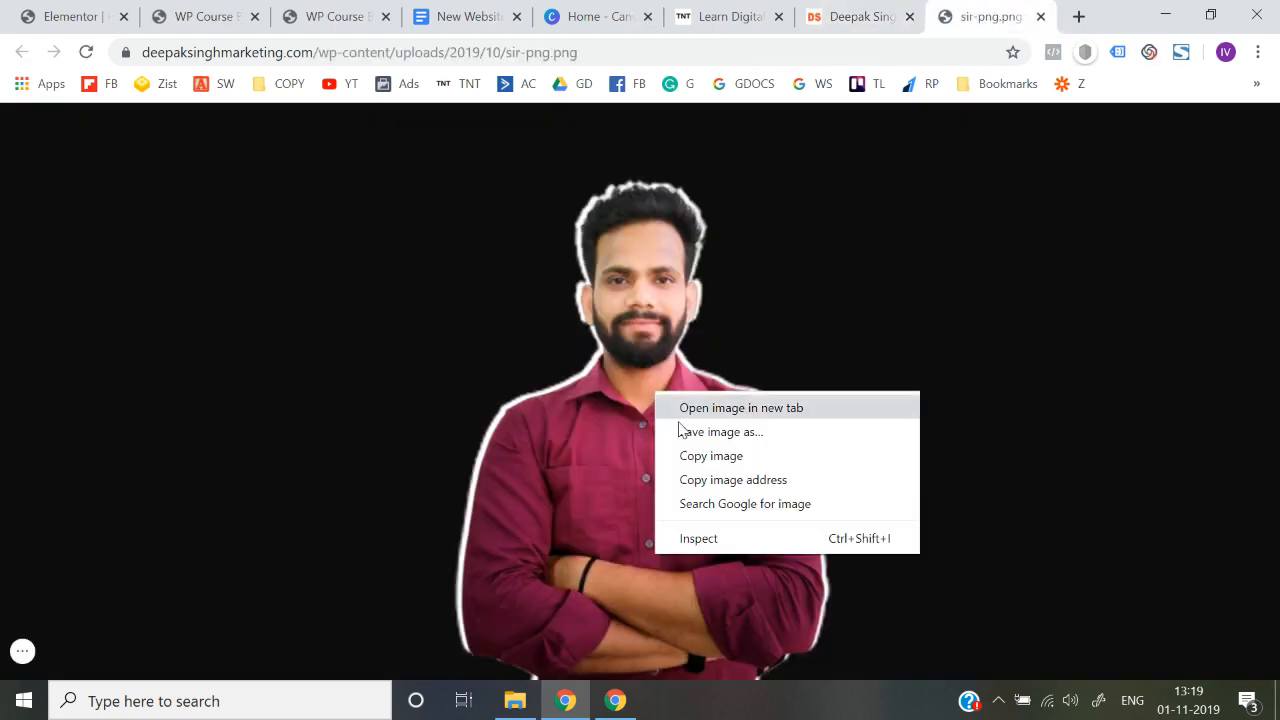
click(686, 432)
scroll(112, 220, up, 2)
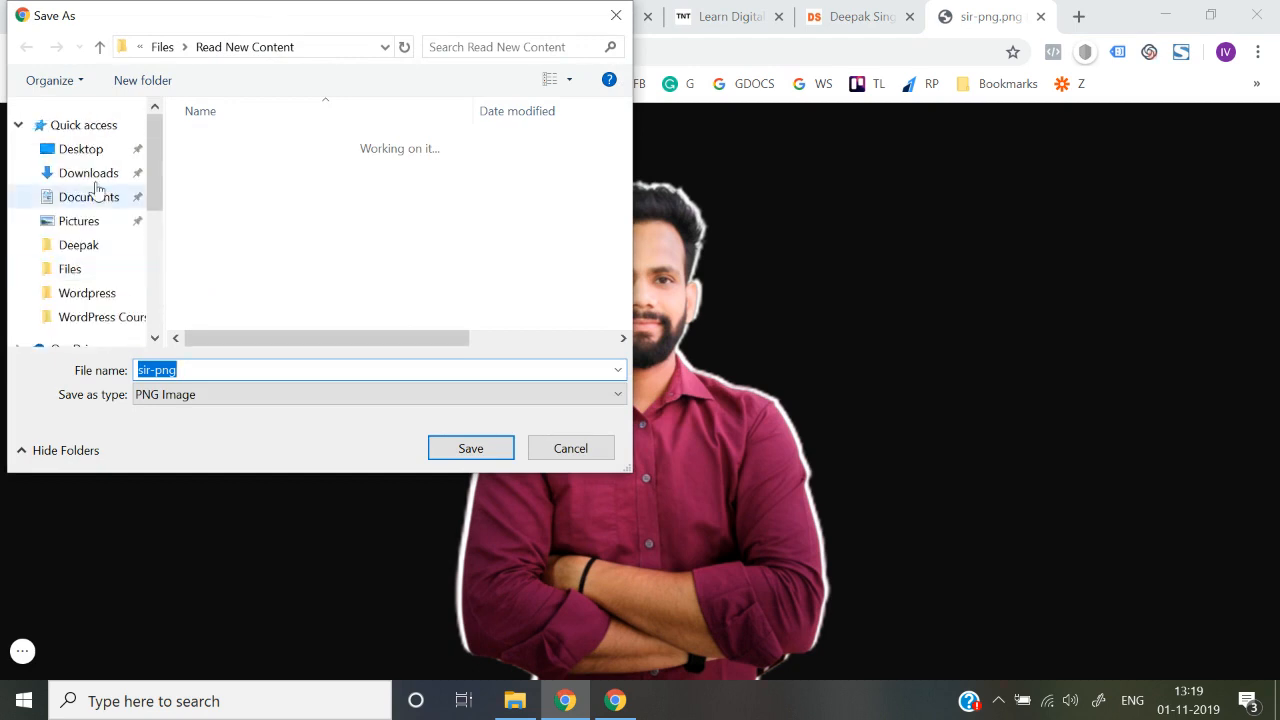
click(80, 148)
click(457, 450)
Step: Return to the Elementor editor, upload sir-png from the Desktop and insert it into the Image widget
click(290, 8)
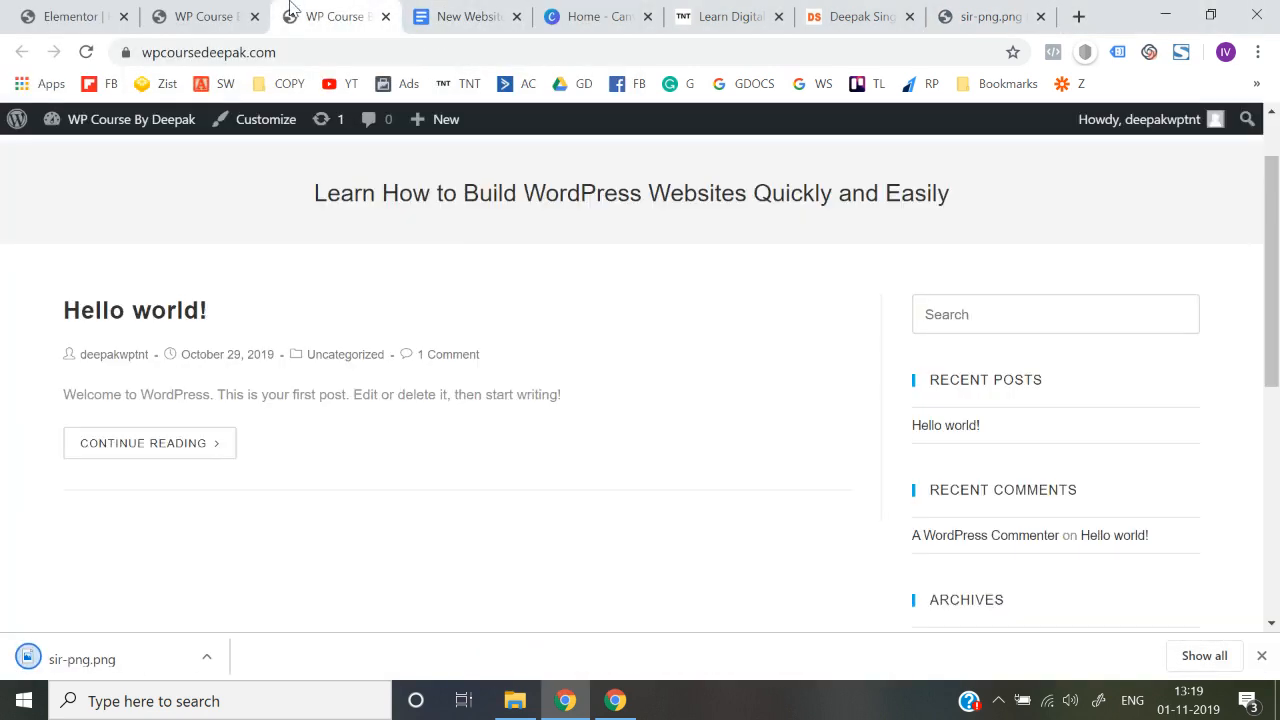
click(203, 14)
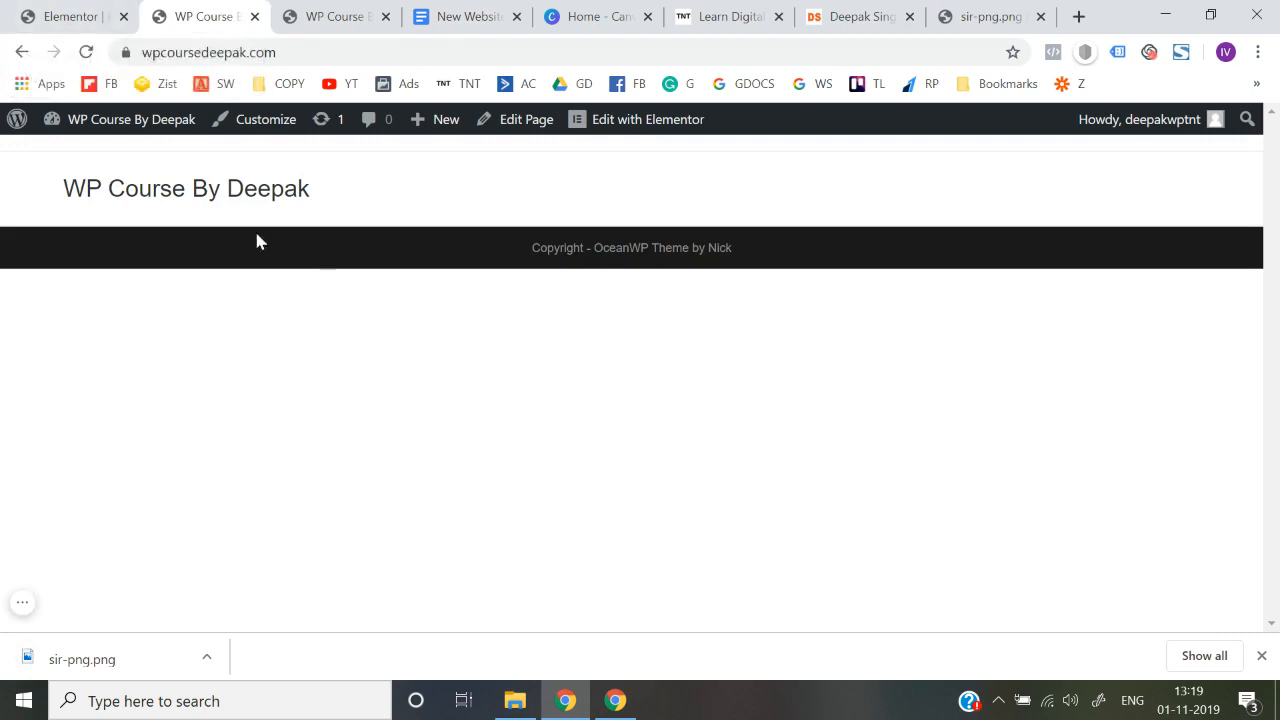
click(112, 12)
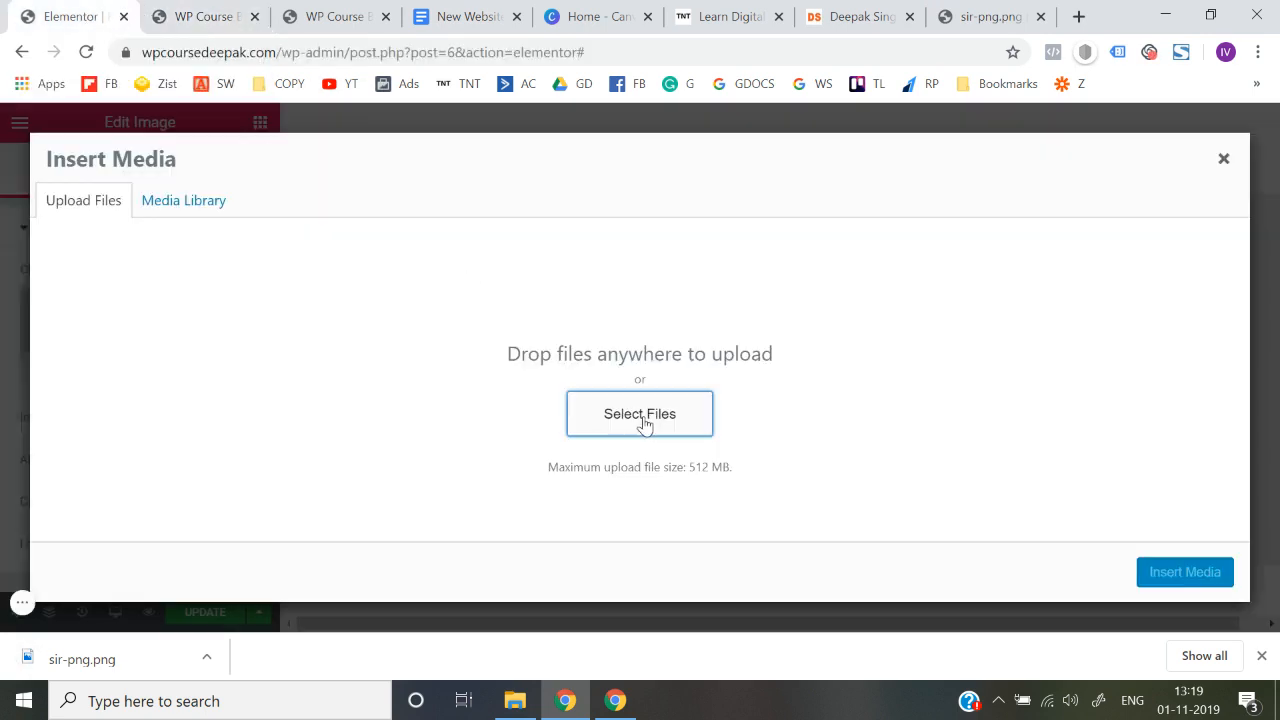
click(630, 431)
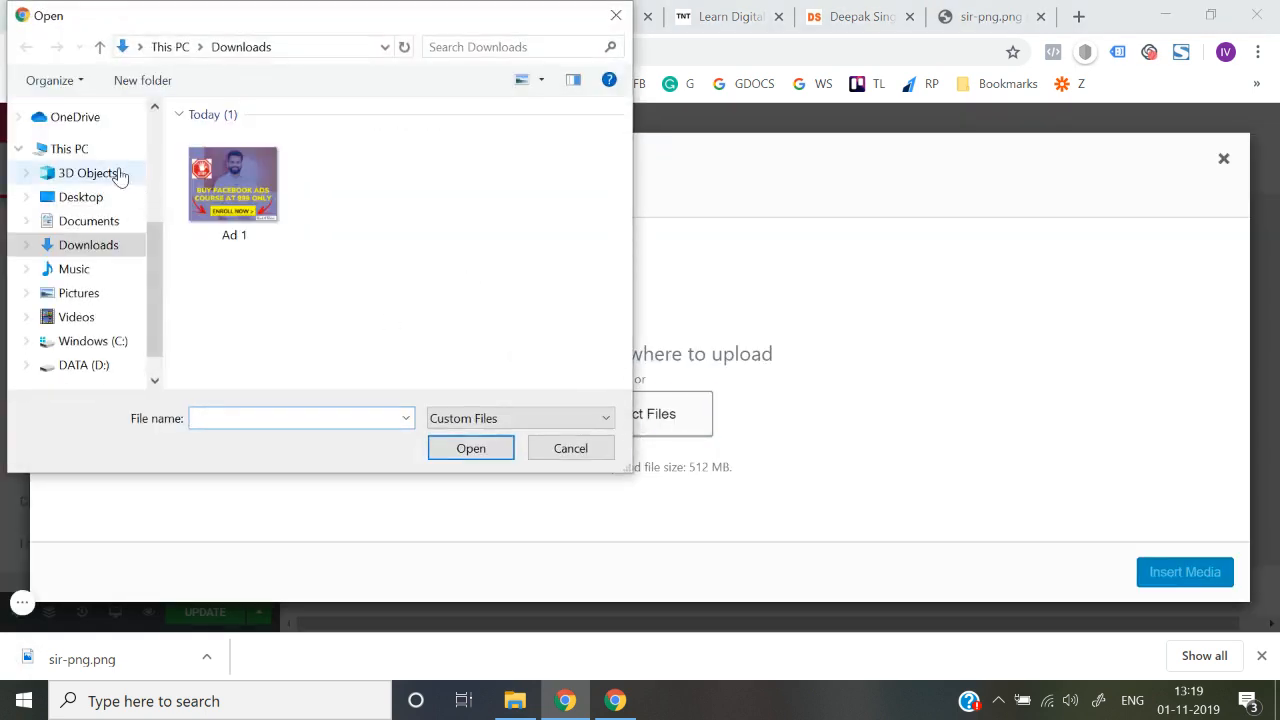
scroll(89, 146, up, 4)
click(79, 150)
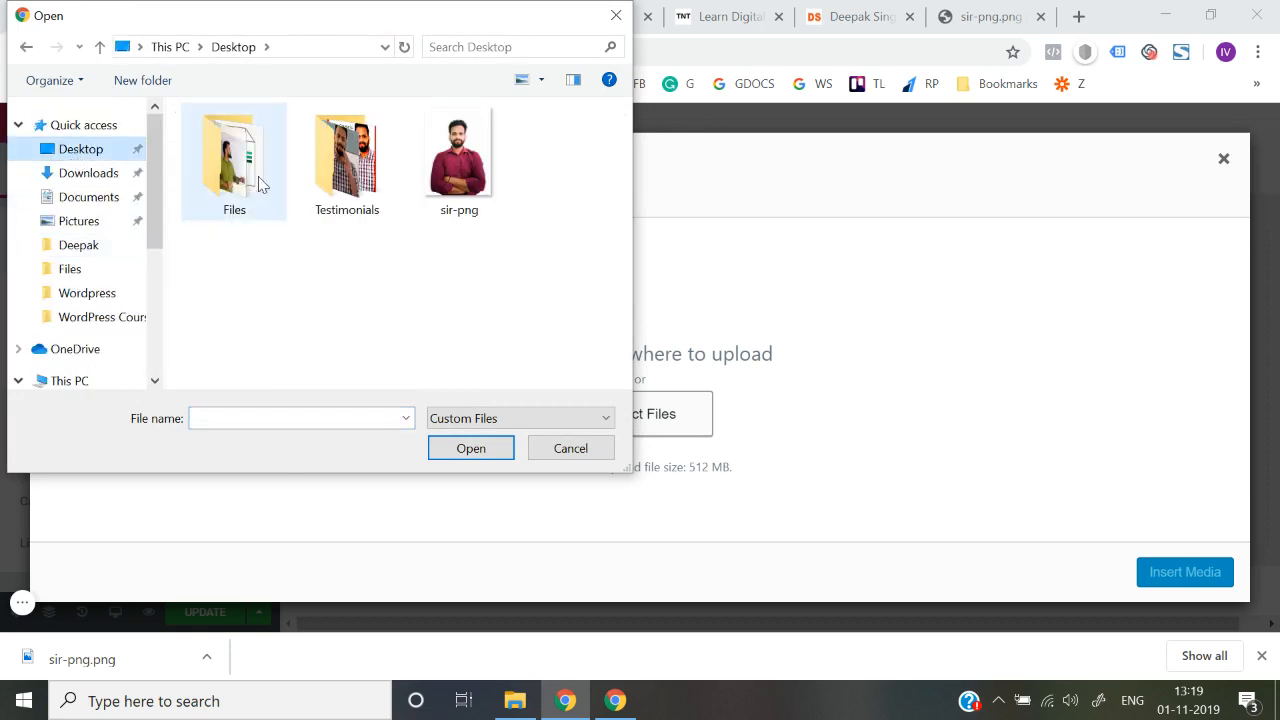
double_click(447, 195)
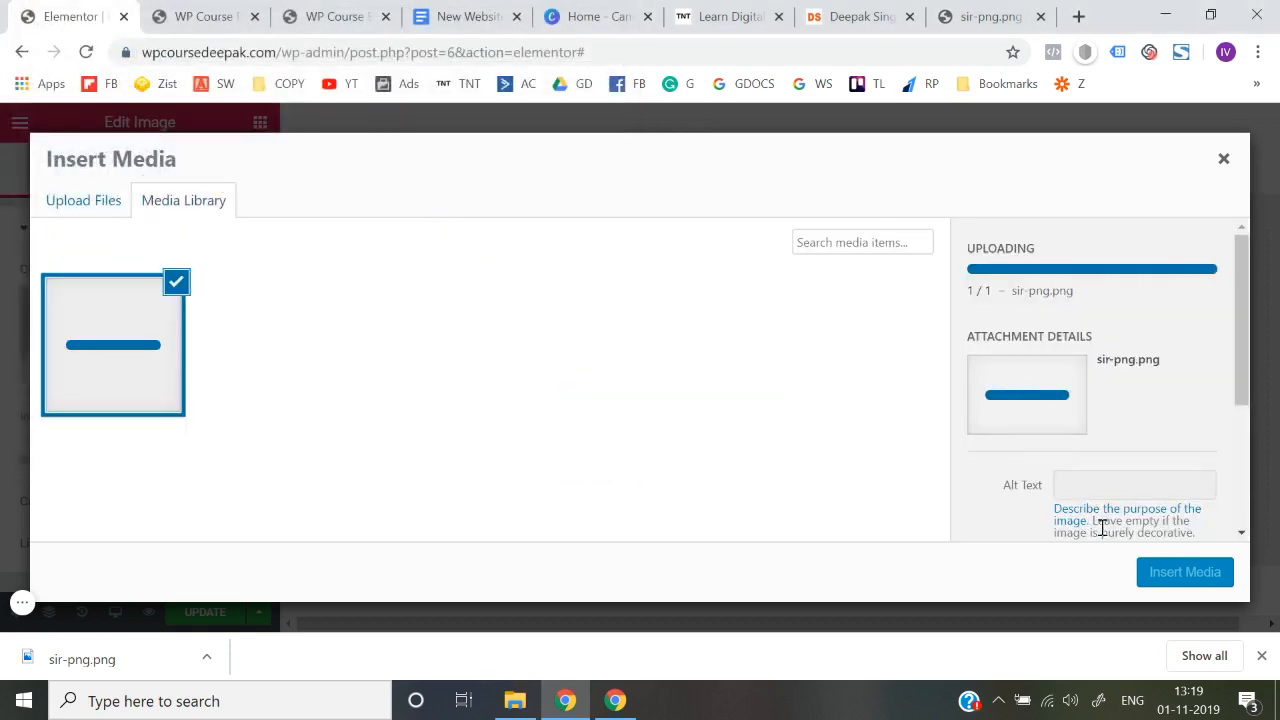
click(1261, 655)
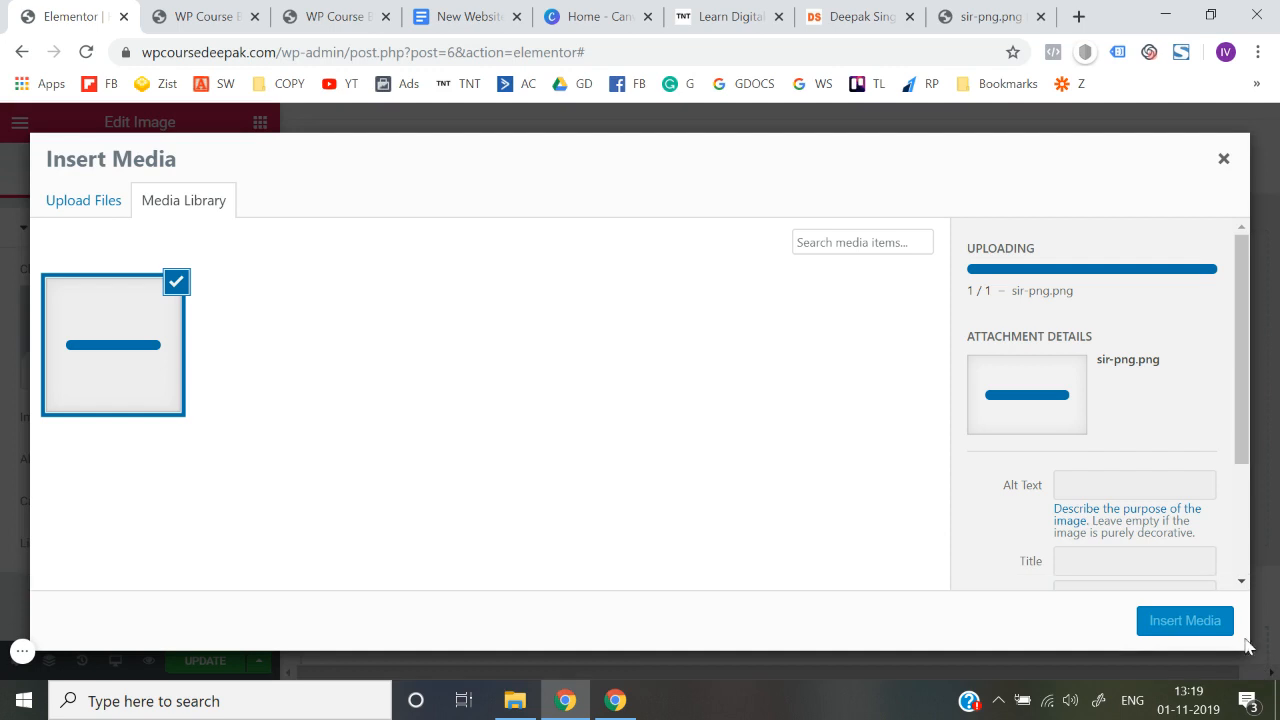
click(1180, 622)
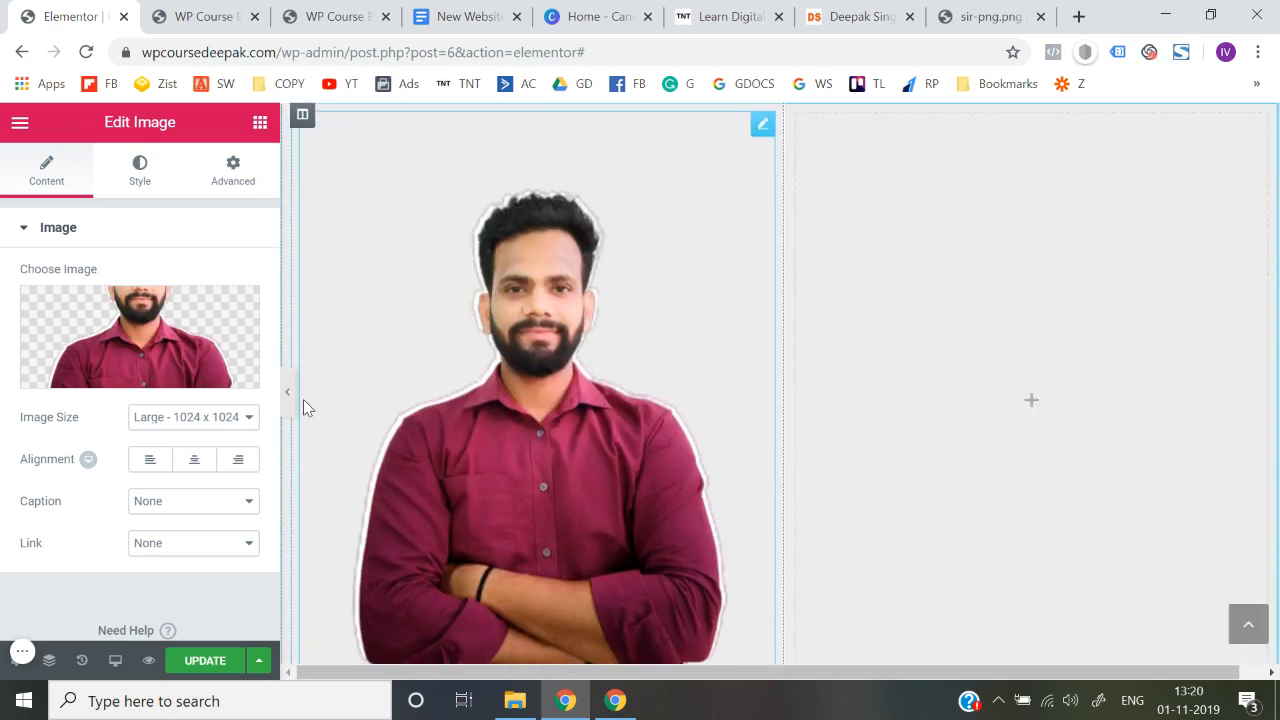
Step: Reduce the portrait's width to roughly half of its column and set its image size to Full
drag(285, 399, 289, 400)
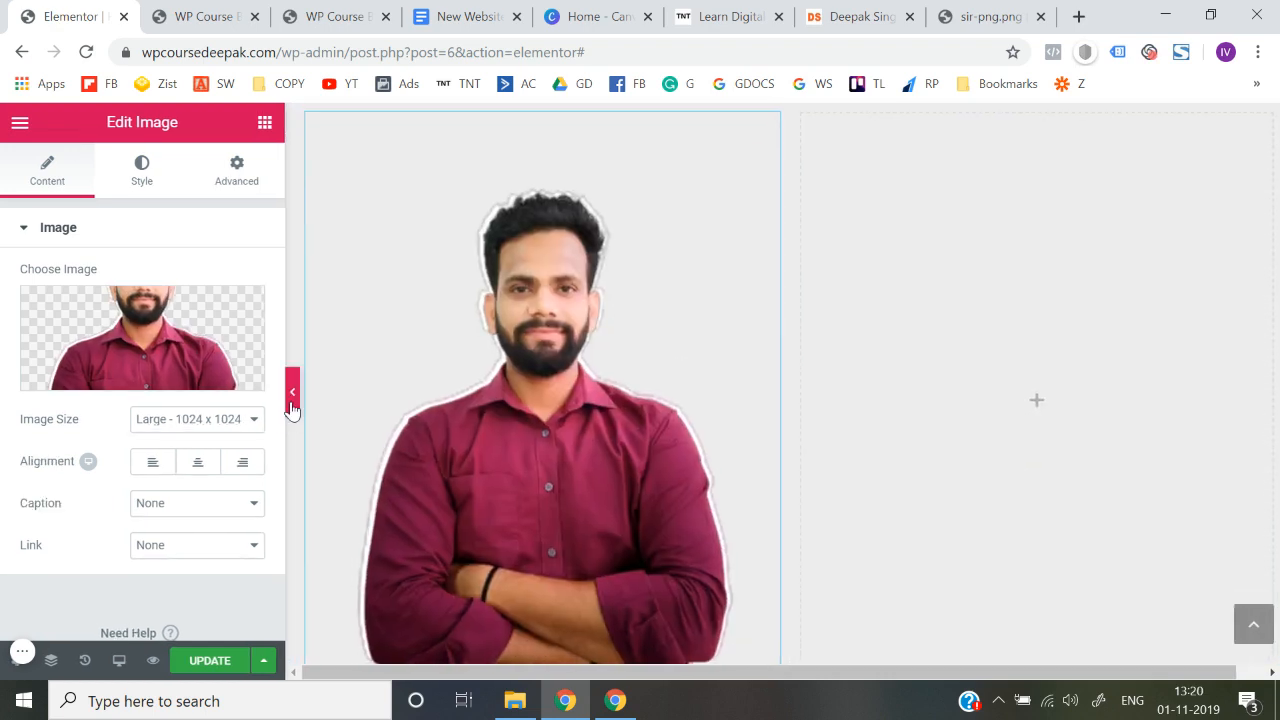
click(290, 401)
scroll(140, 451, down, 2)
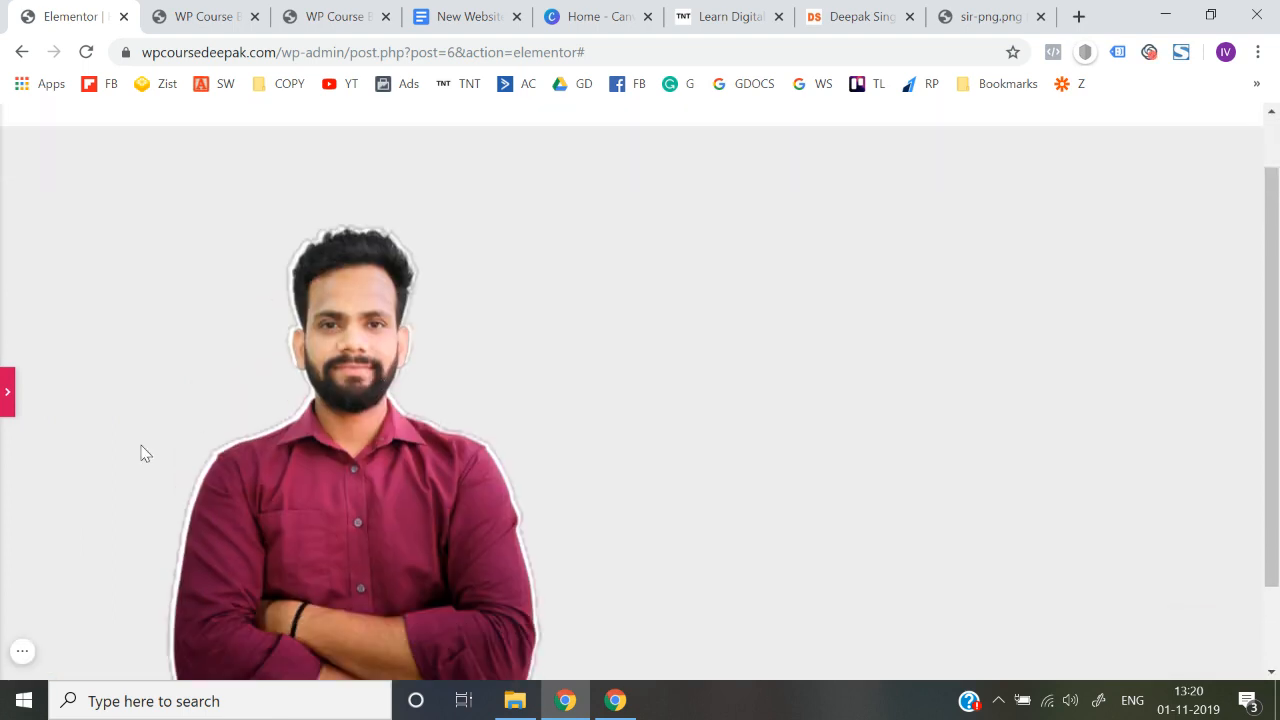
click(6, 393)
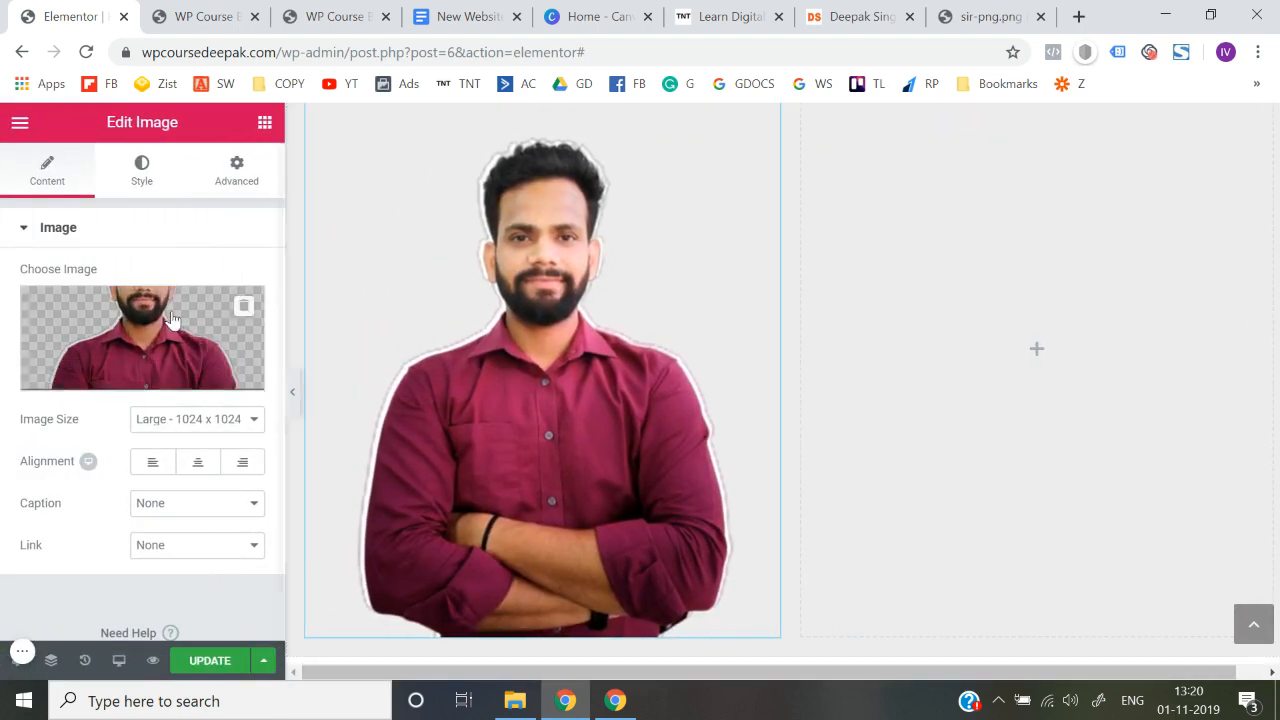
click(148, 177)
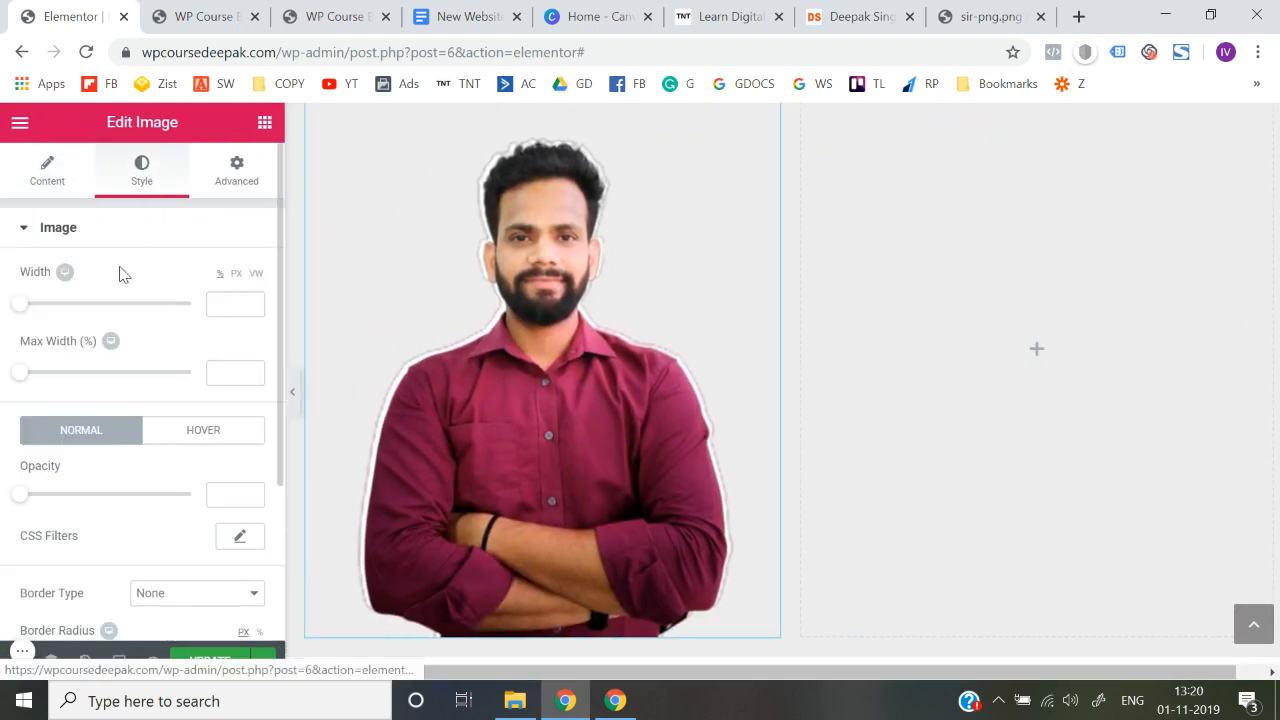
drag(20, 309, 102, 318)
click(46, 175)
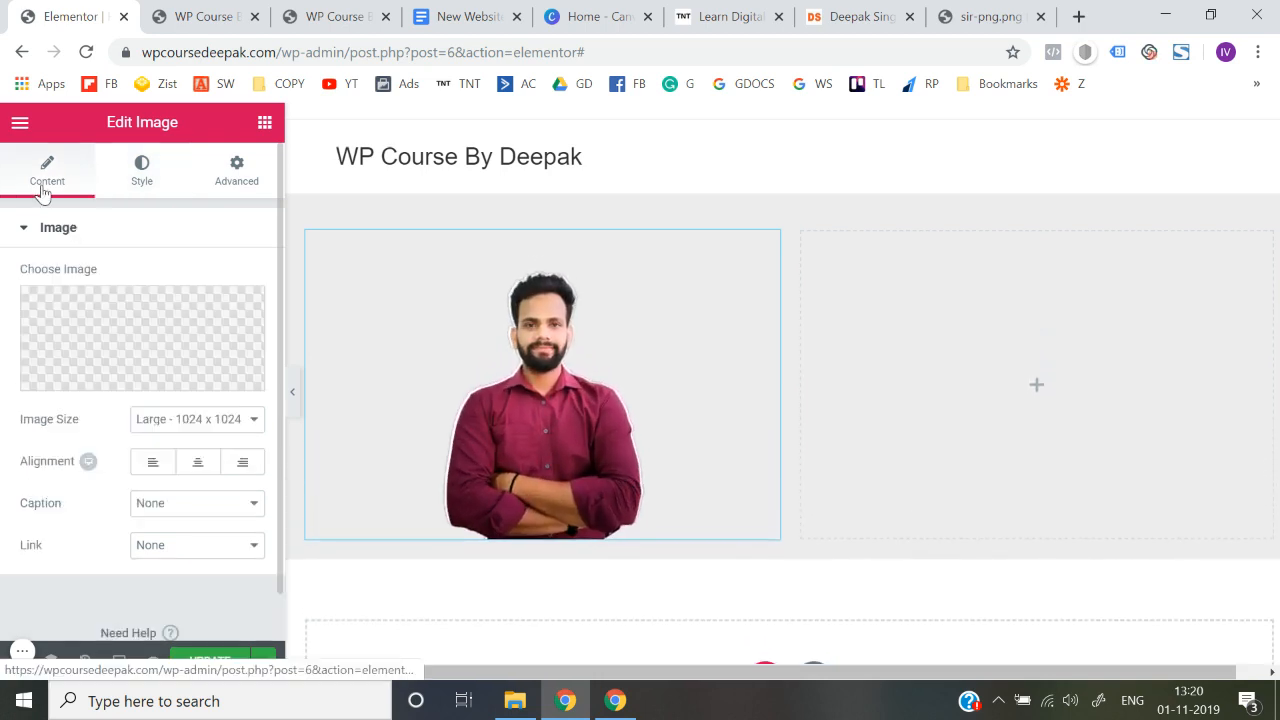
click(174, 430)
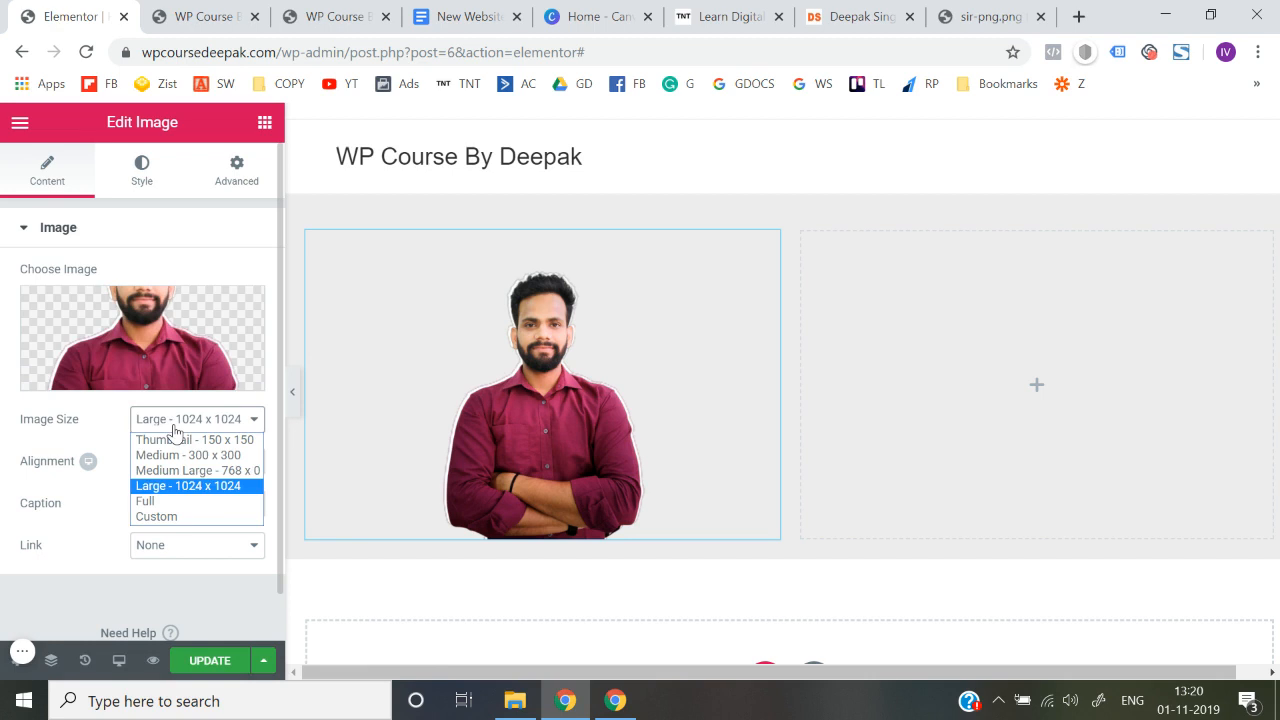
click(166, 503)
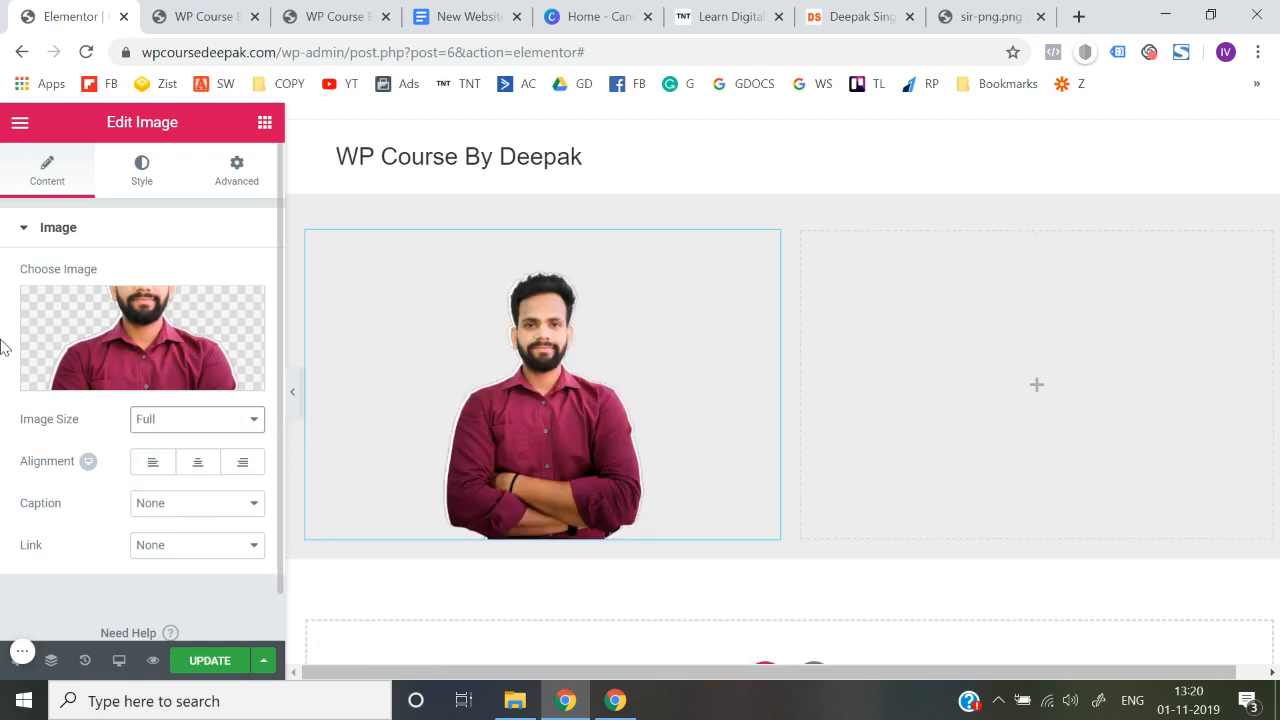
Step: Set the portrait's width to 43% and preview the section without the editing panel
click(143, 166)
drag(101, 311, 91, 315)
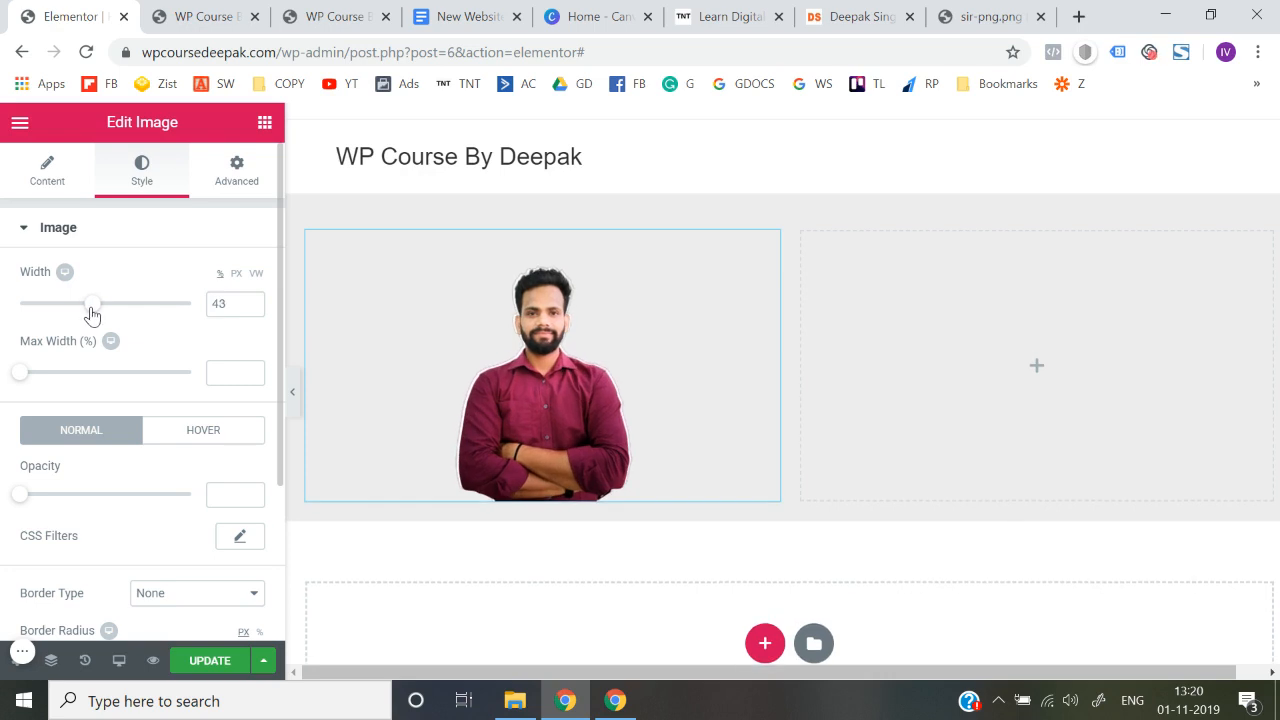
click(293, 400)
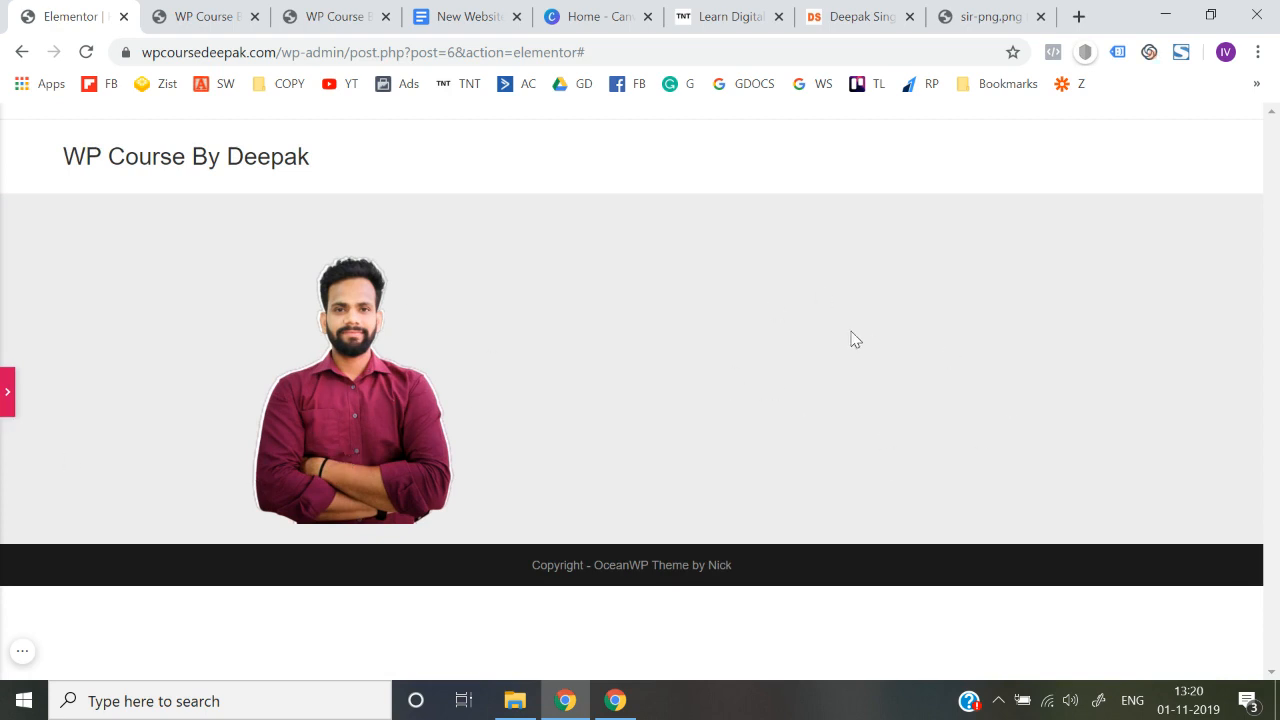
click(5, 391)
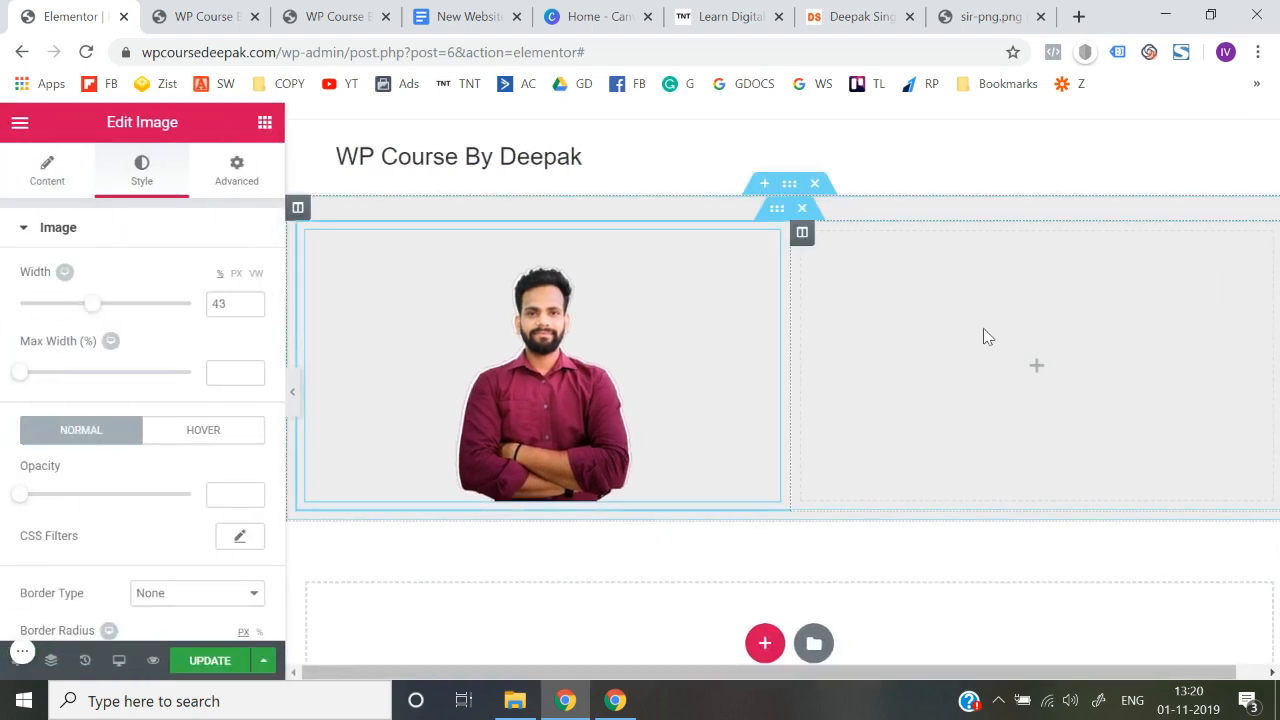
Step: Place a Heading widget in the inner section's right column and clear its placeholder title
click(265, 125)
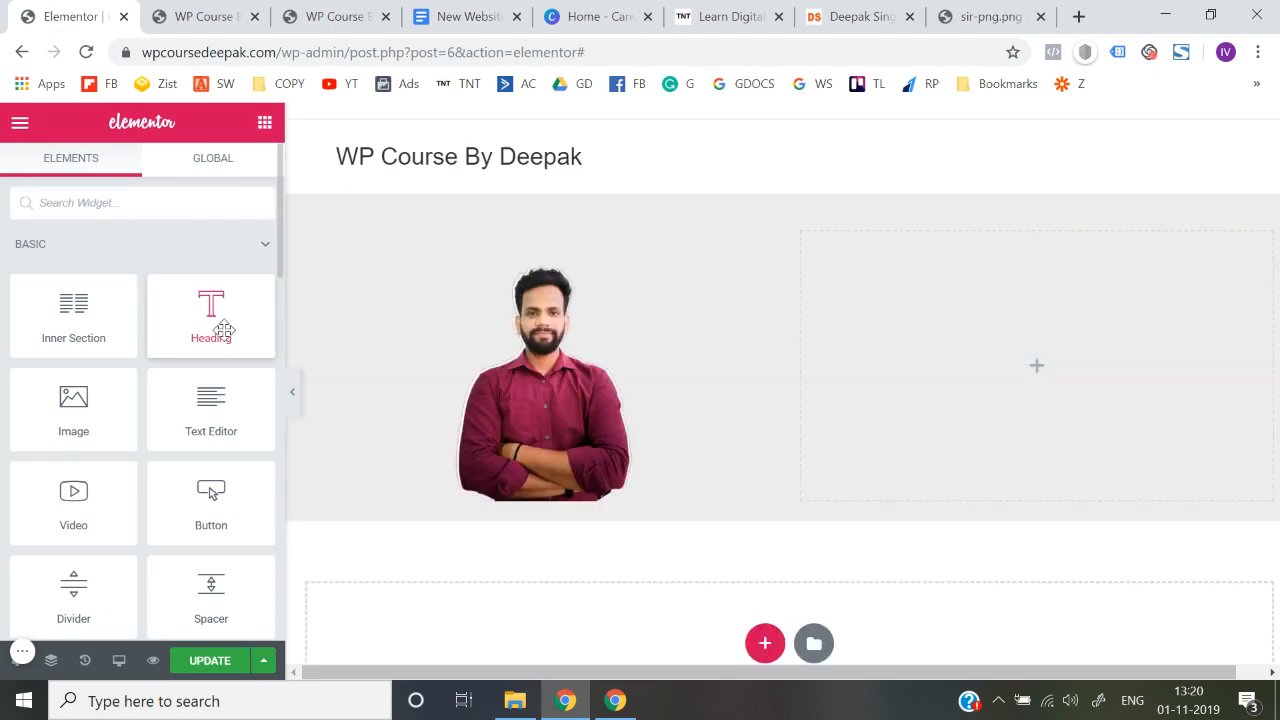
drag(210, 337, 1022, 373)
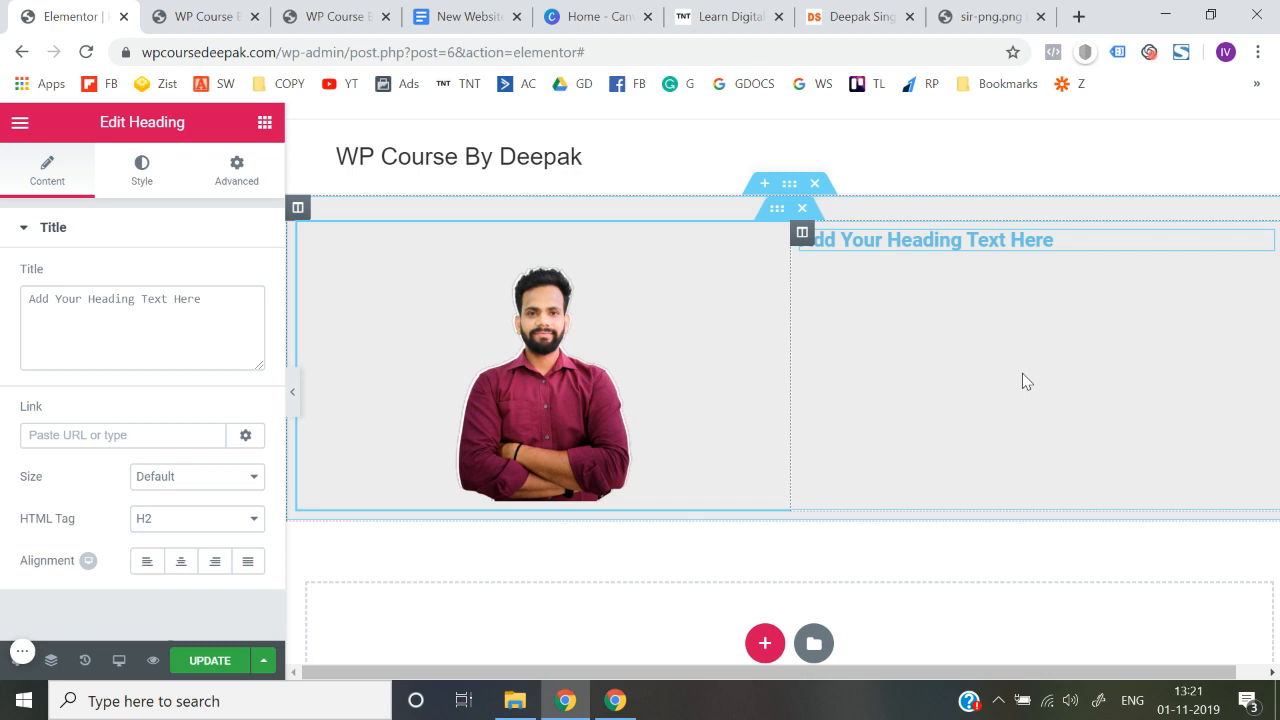
triple_click(225, 312)
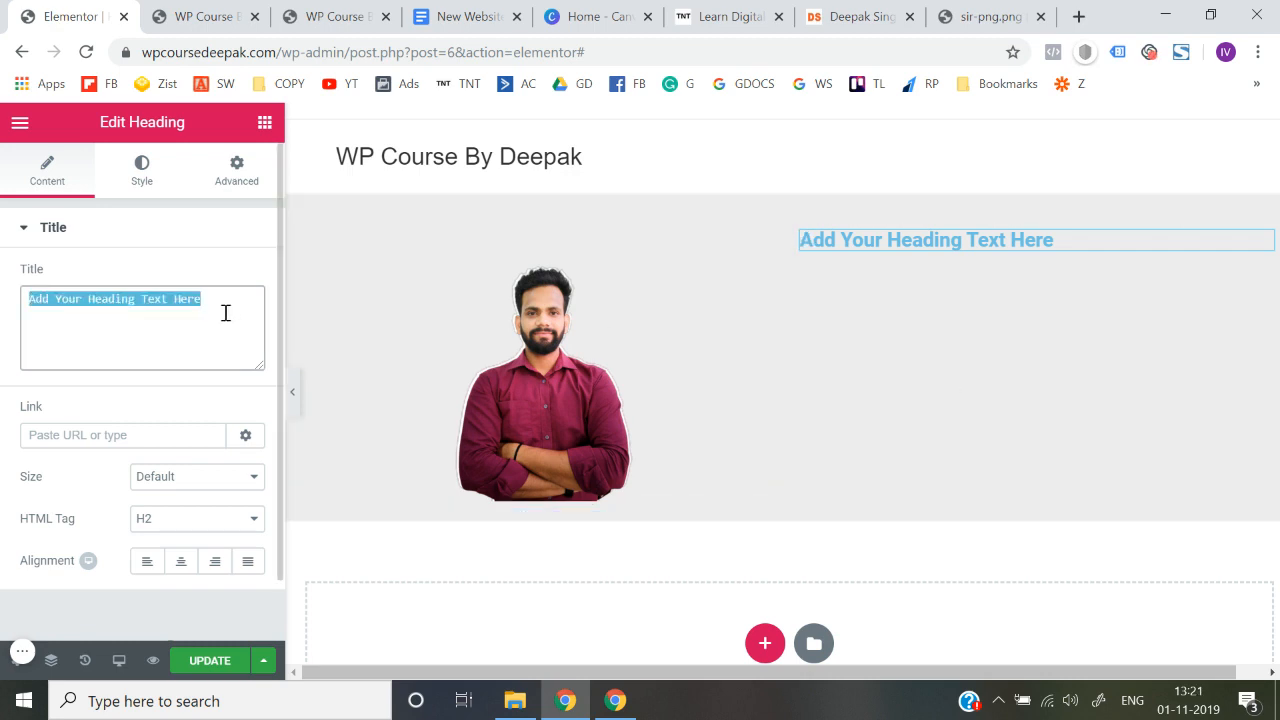
key(BackSpace)
Step: Copy the text from "Hey there," through "submit your details." in the New Website Google Docs document into the heading's title
click(445, 16)
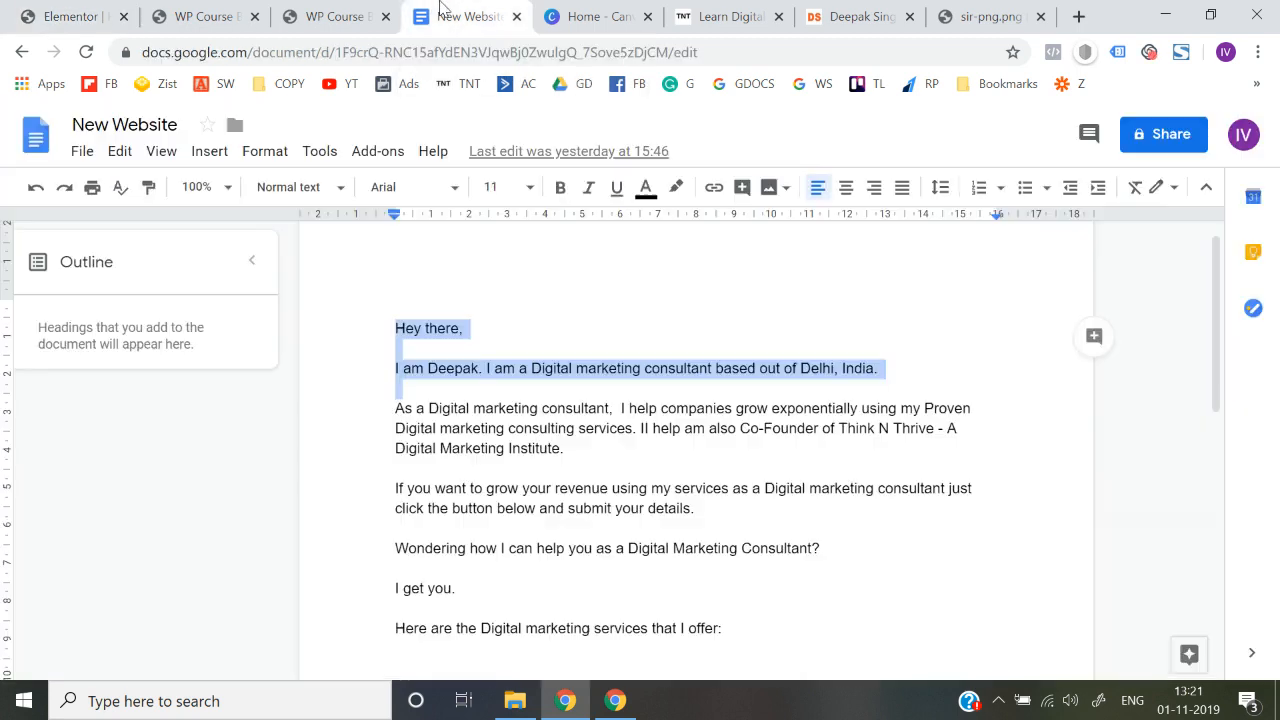
click(485, 380)
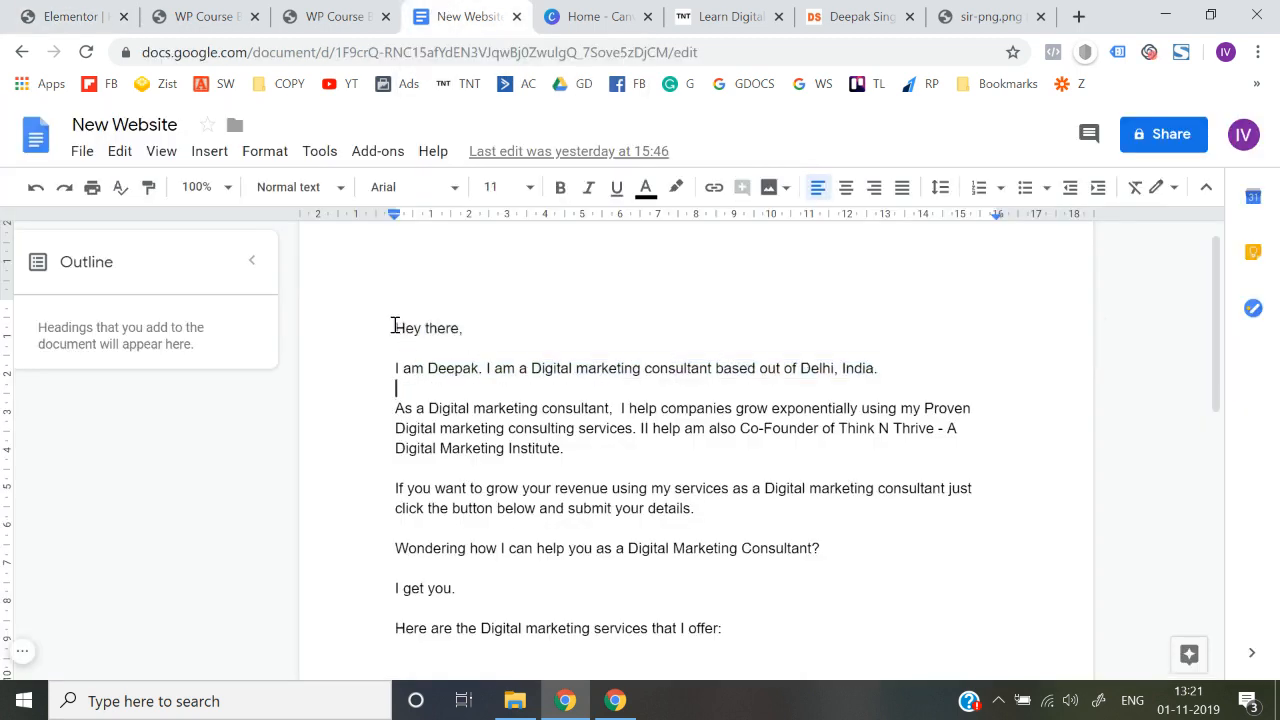
drag(396, 326, 707, 507)
key(ctrl+c)
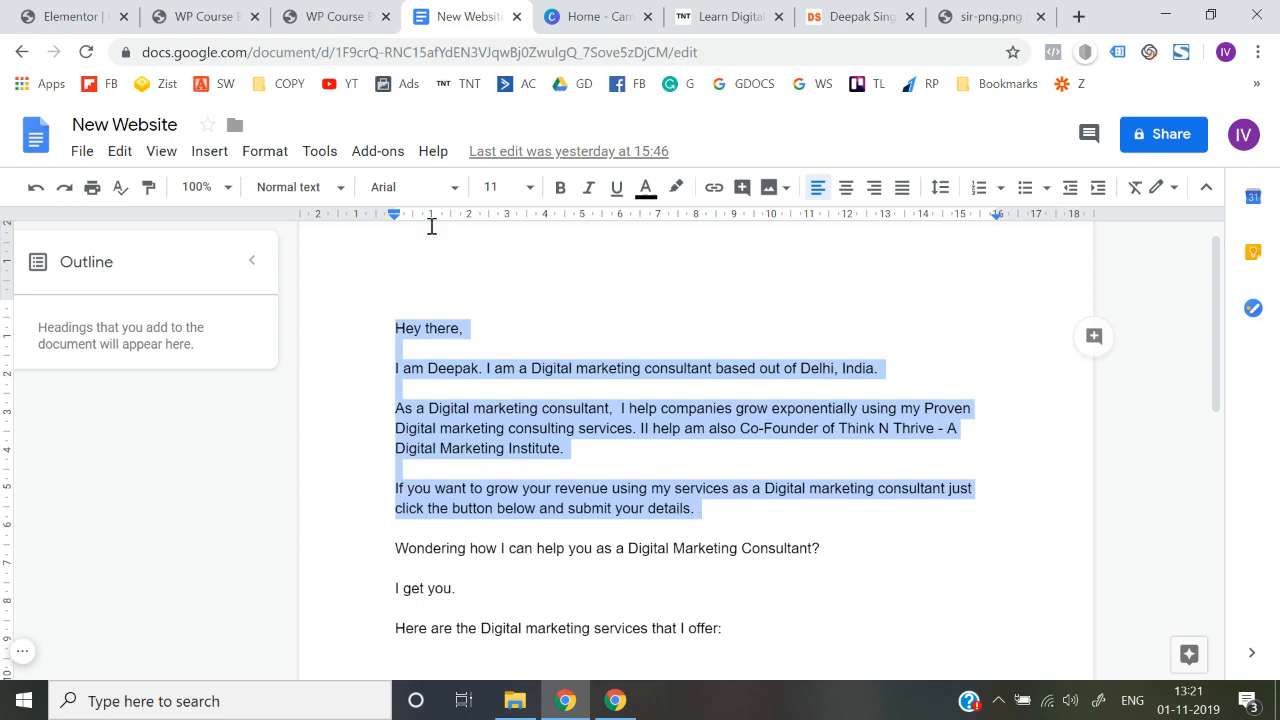
click(70, 16)
key(ctrl+v)
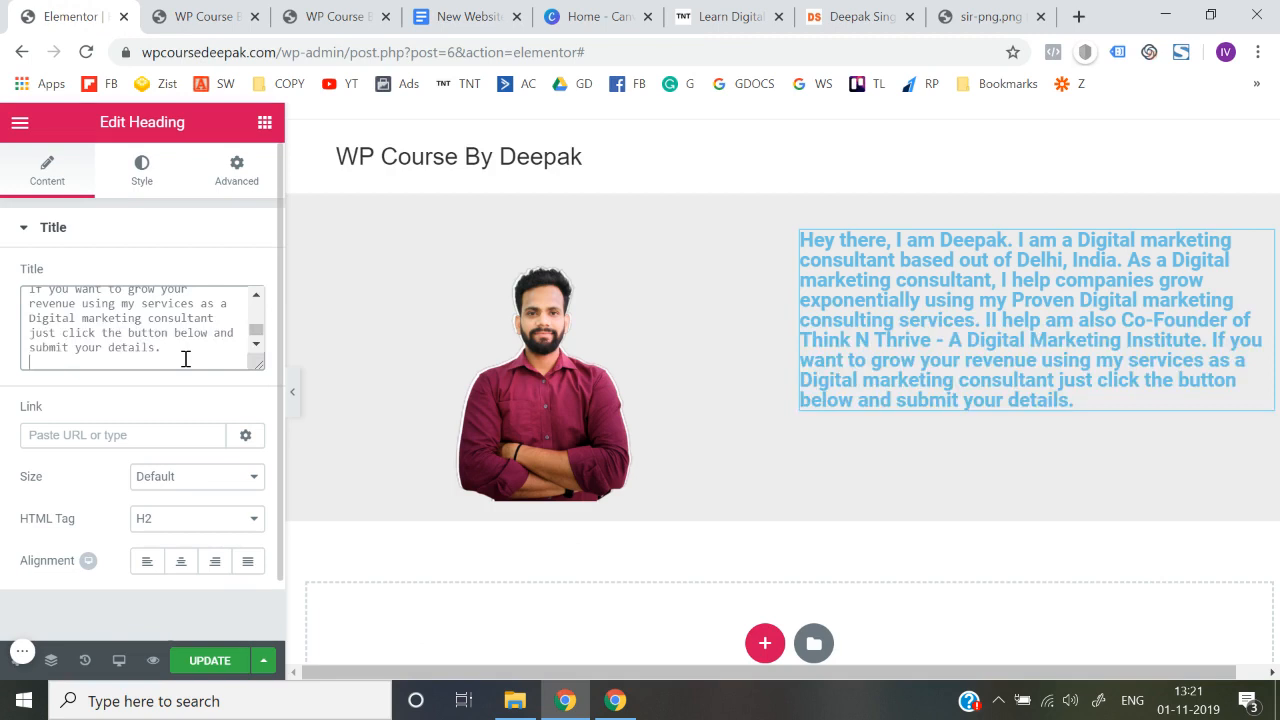
scroll(209, 329, up, 4)
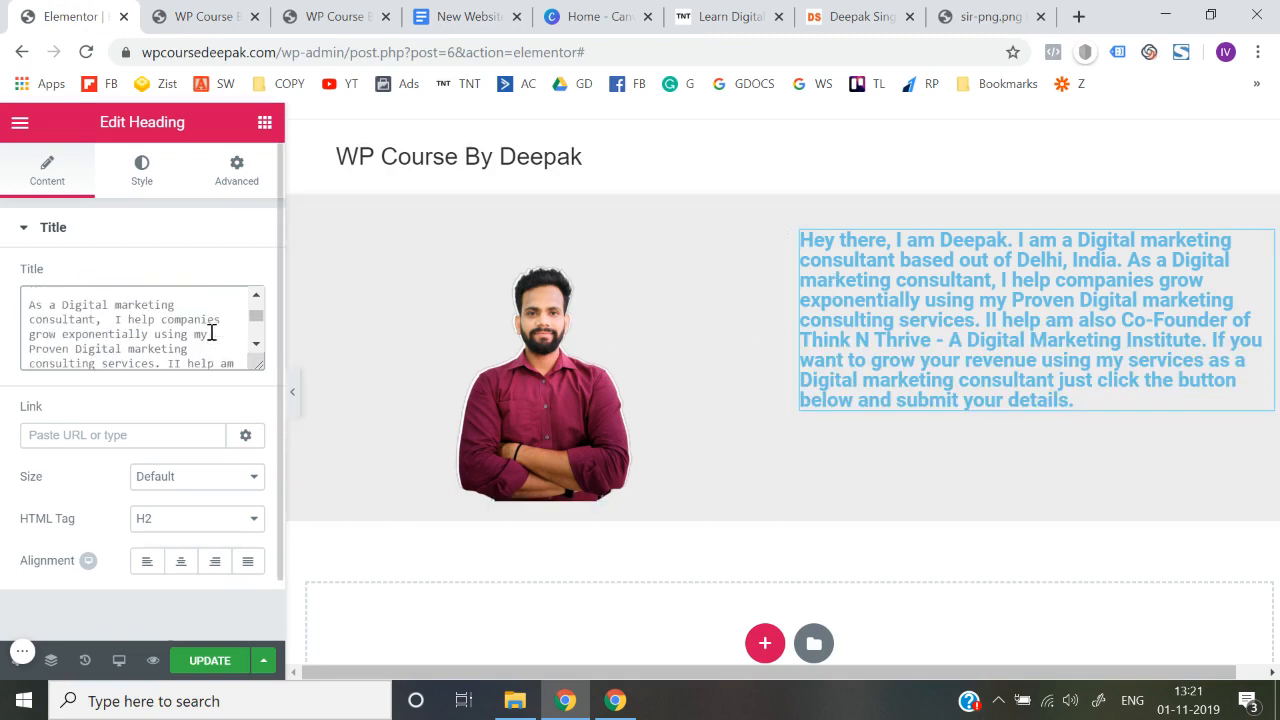
scroll(102, 330, up, 2)
scroll(102, 330, down, 5)
scroll(102, 330, down, 3)
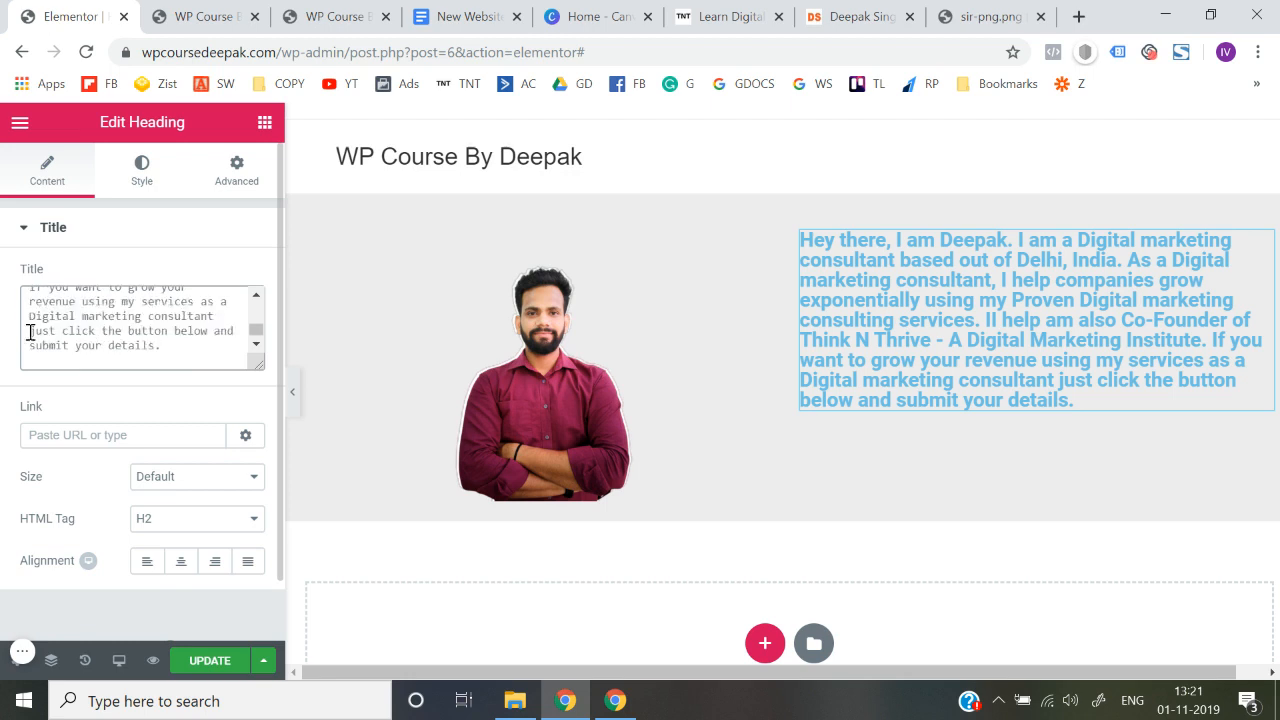
click(101, 359)
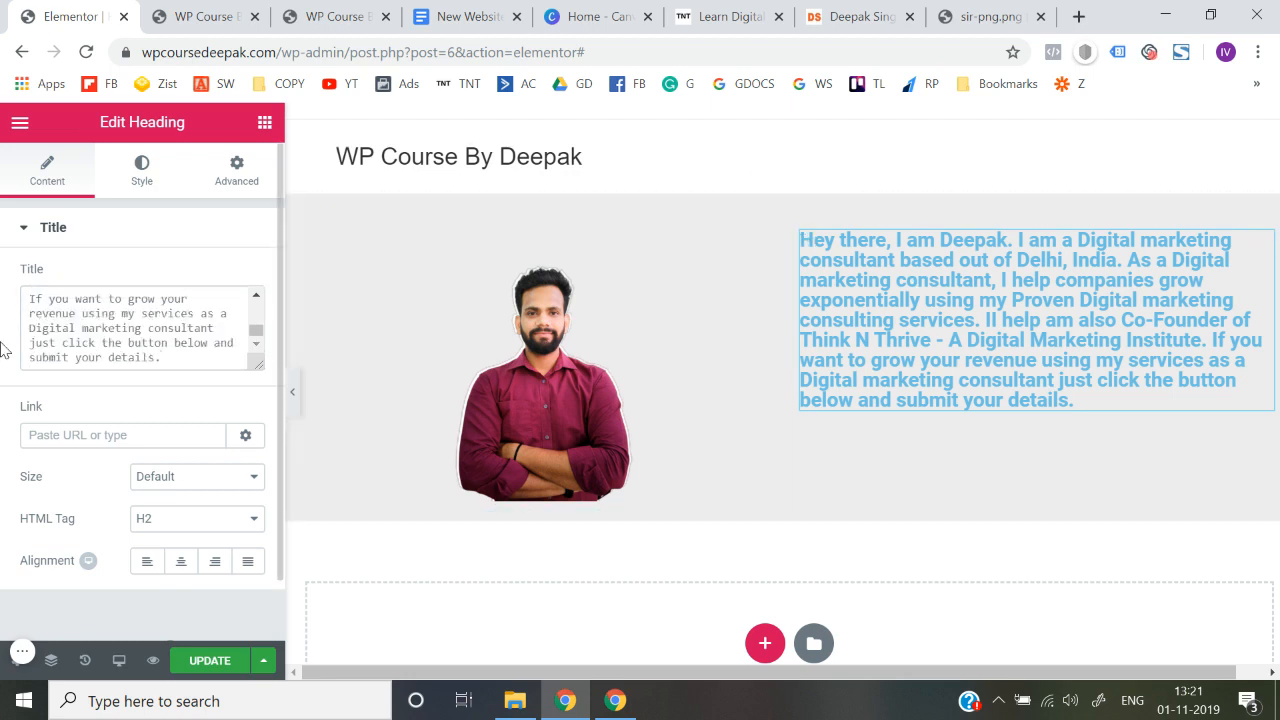
Step: Set the heading's text color to semi-transparent black, rgba(0,0,0,0.63)
click(143, 180)
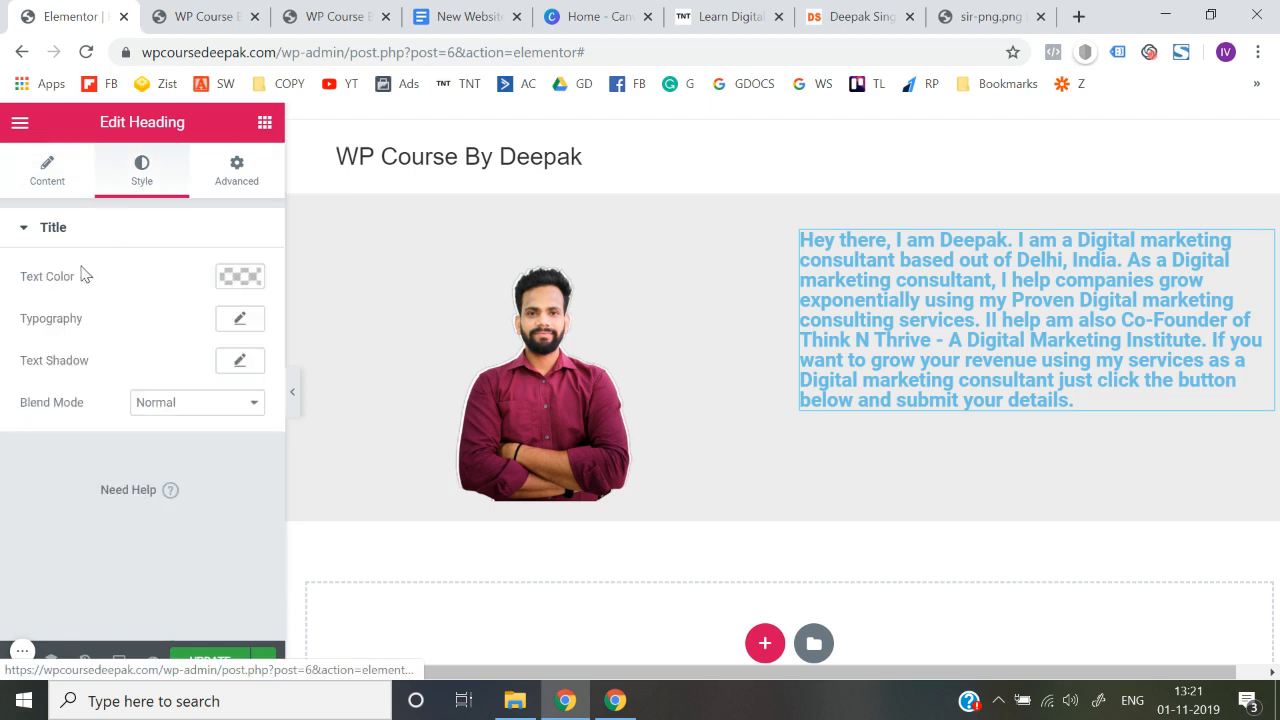
click(247, 280)
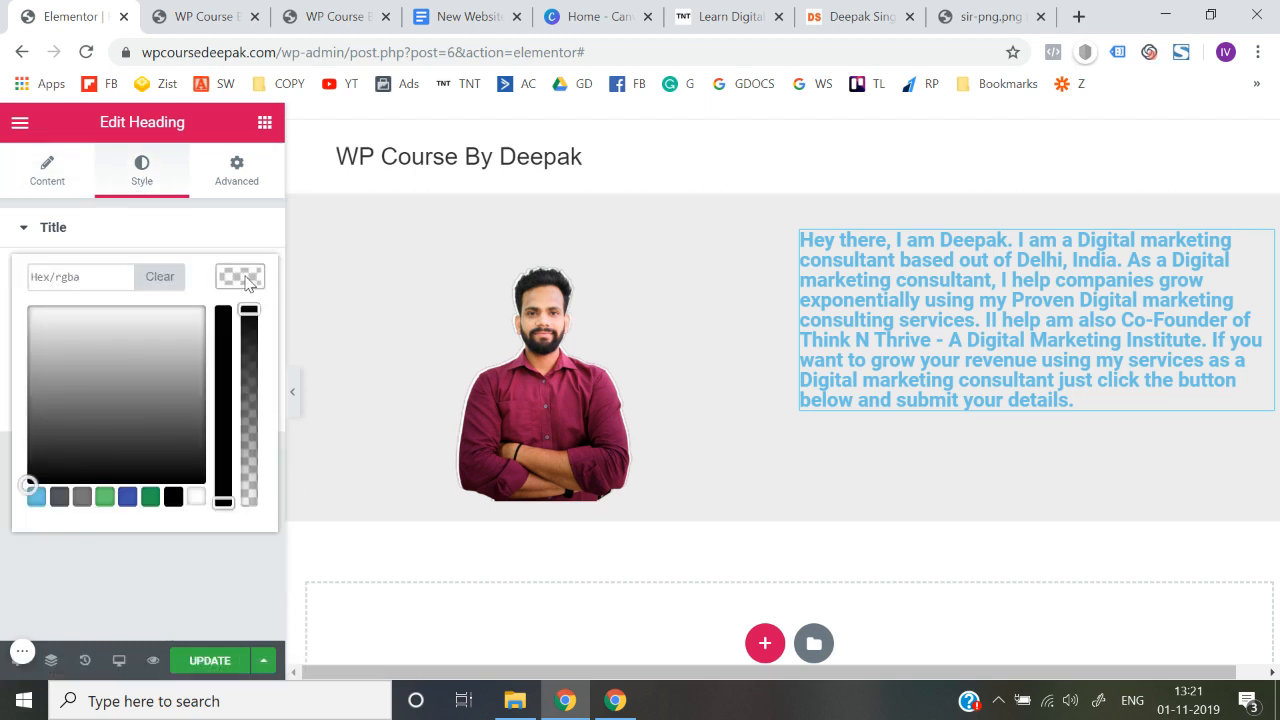
click(172, 498)
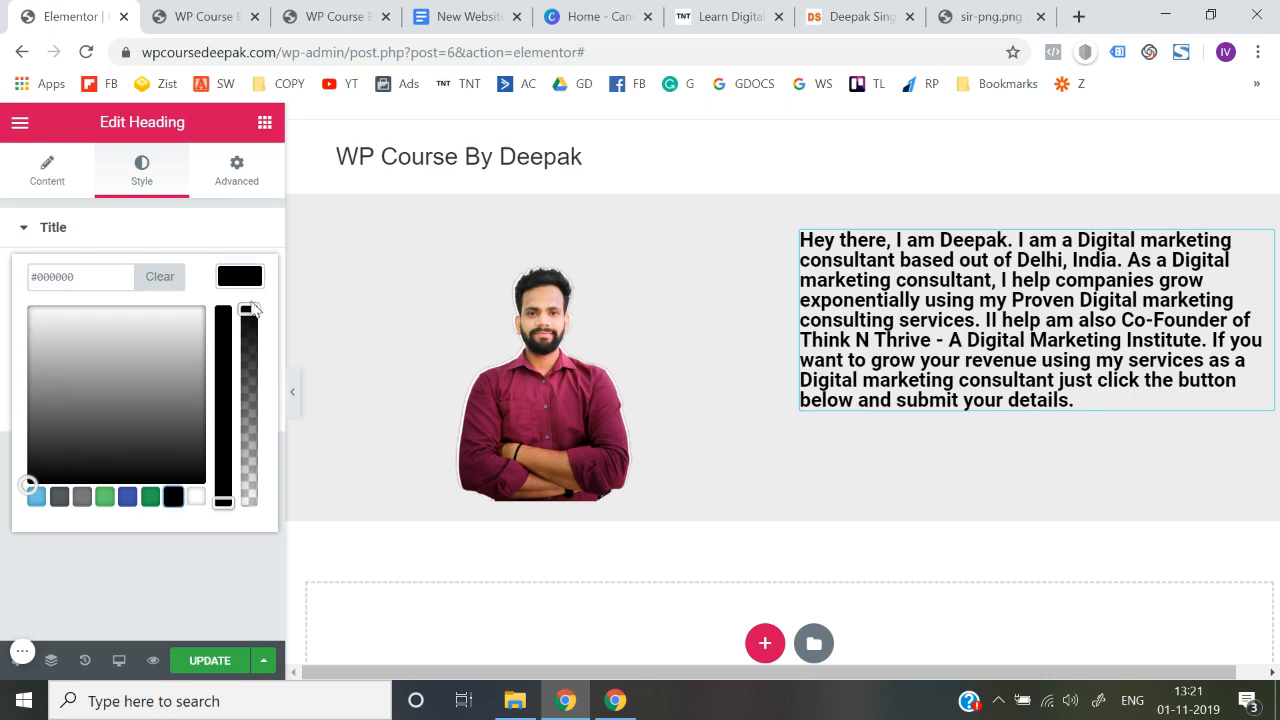
drag(249, 314, 252, 376)
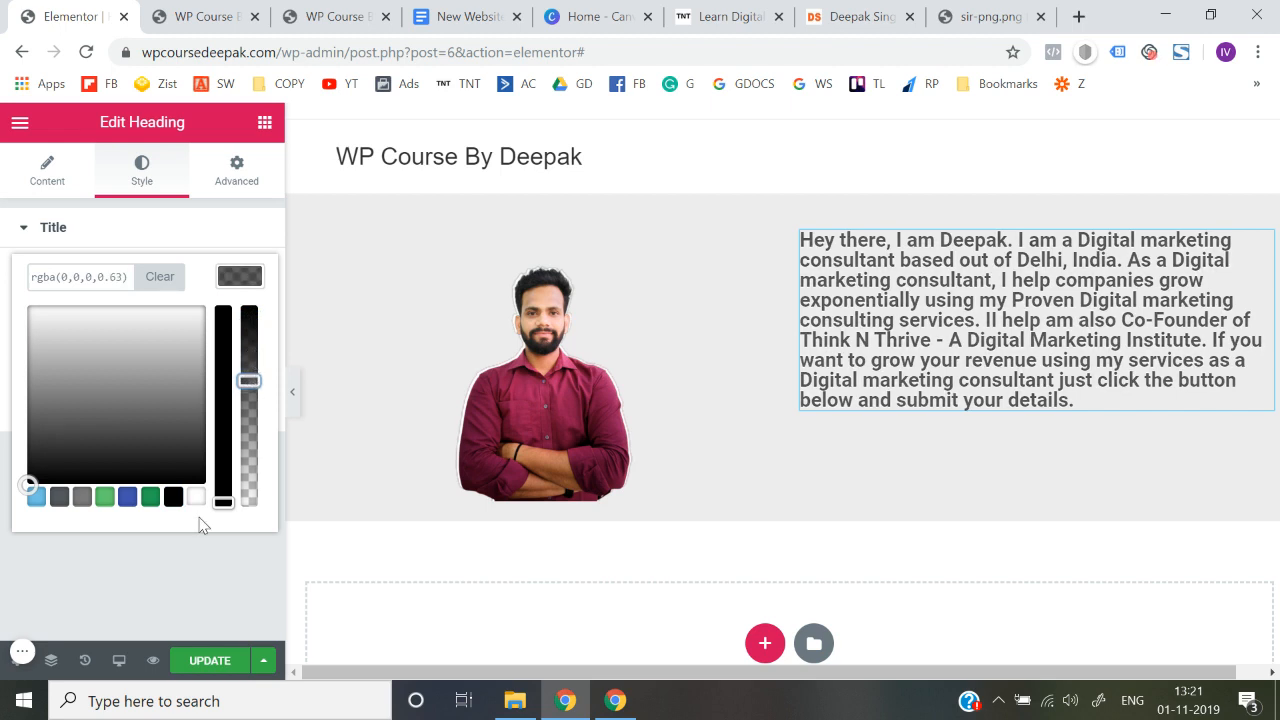
Step: Set the heading's font family to Nunito in its typography settings
click(191, 568)
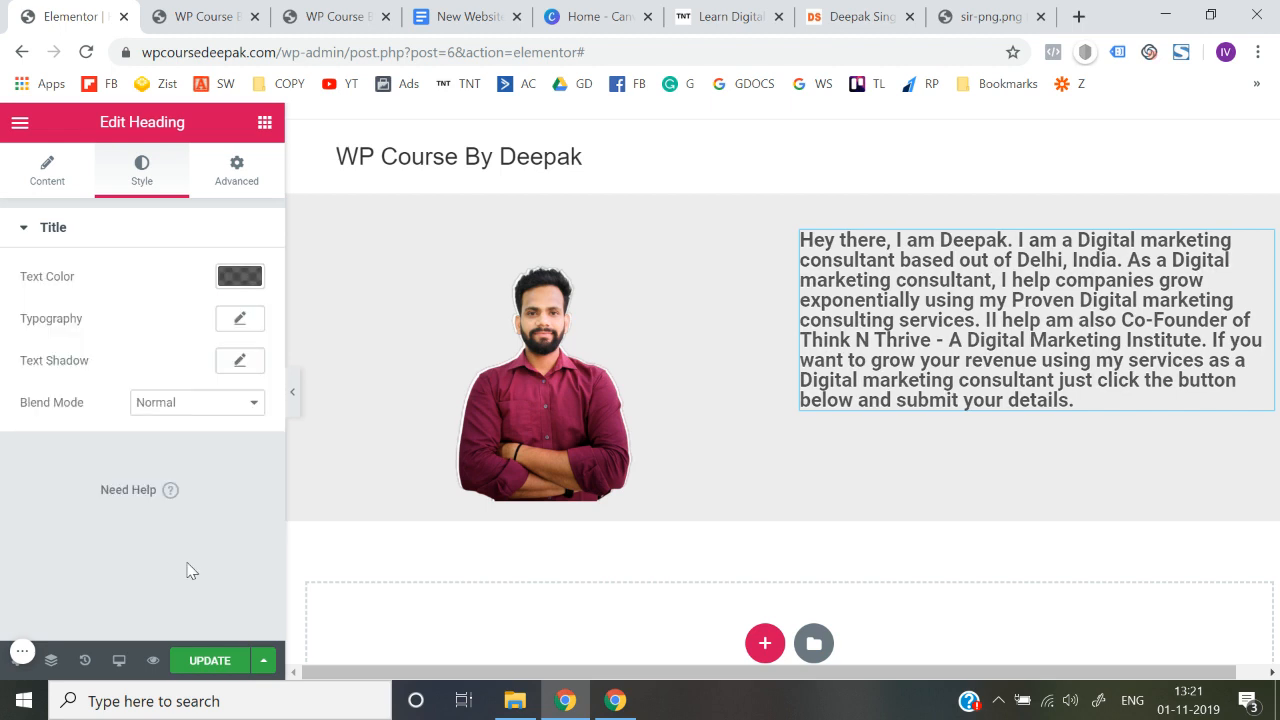
click(247, 322)
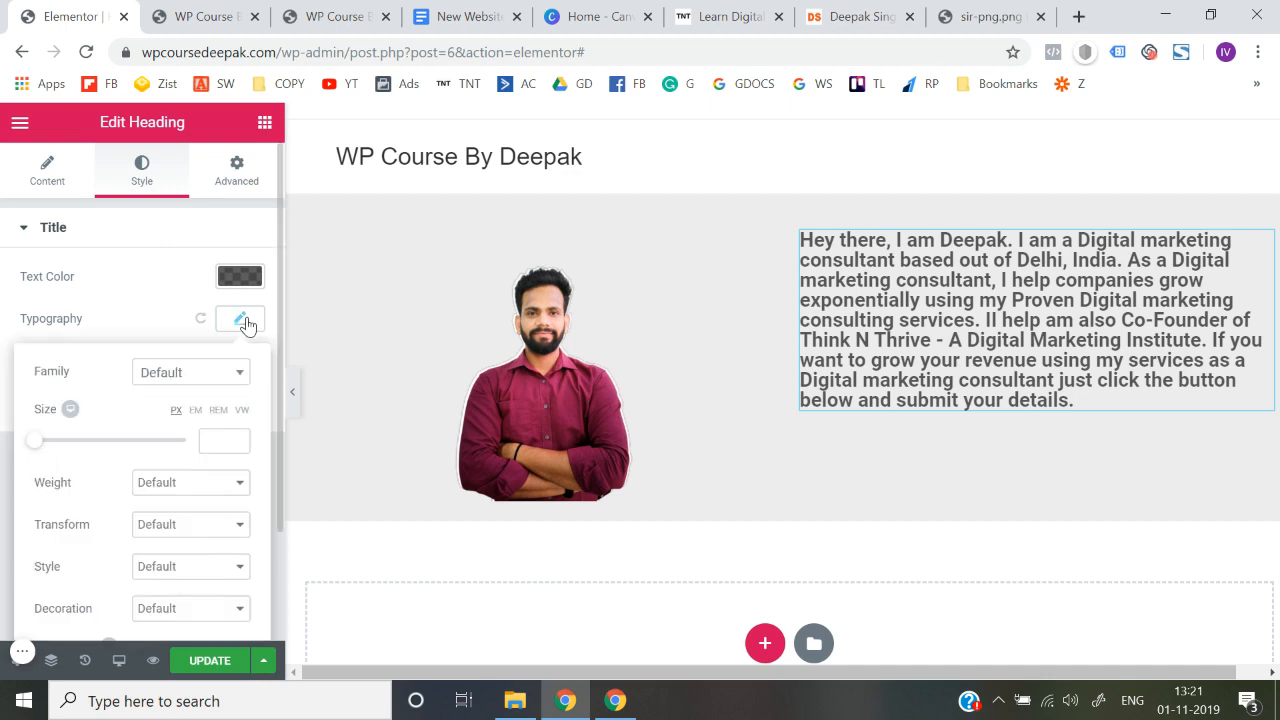
click(193, 381)
text(nun)
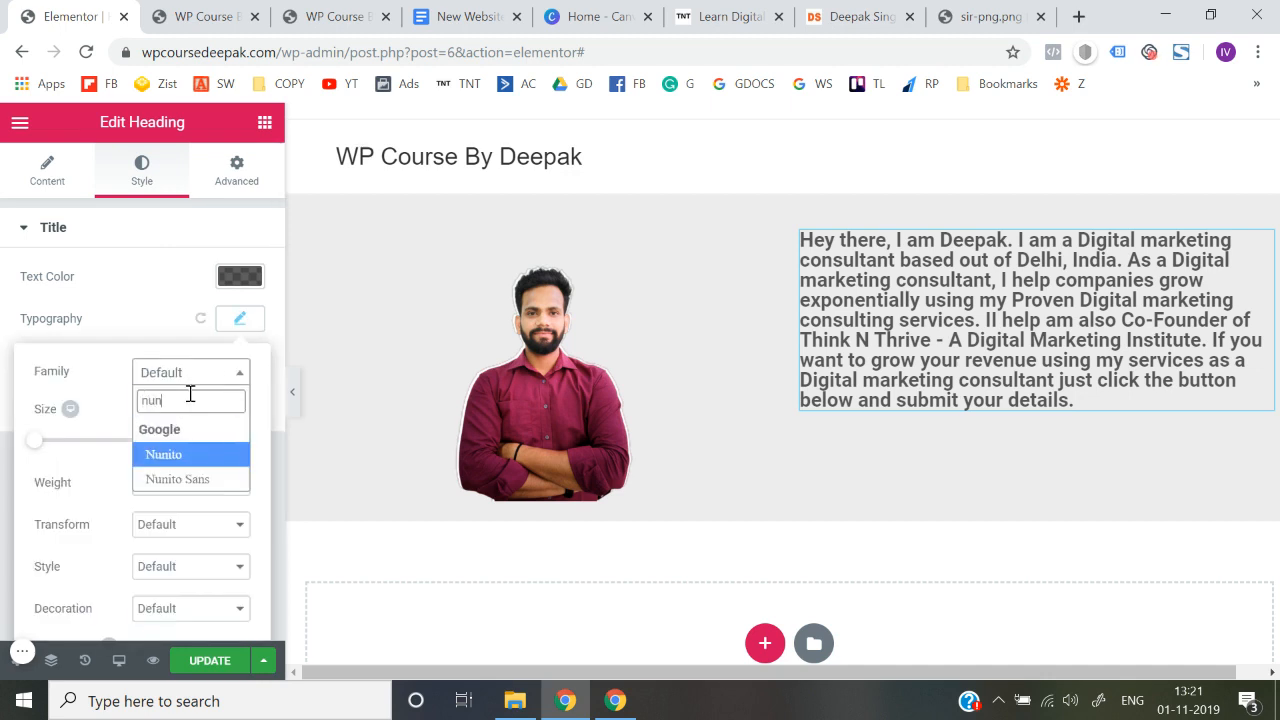
click(163, 454)
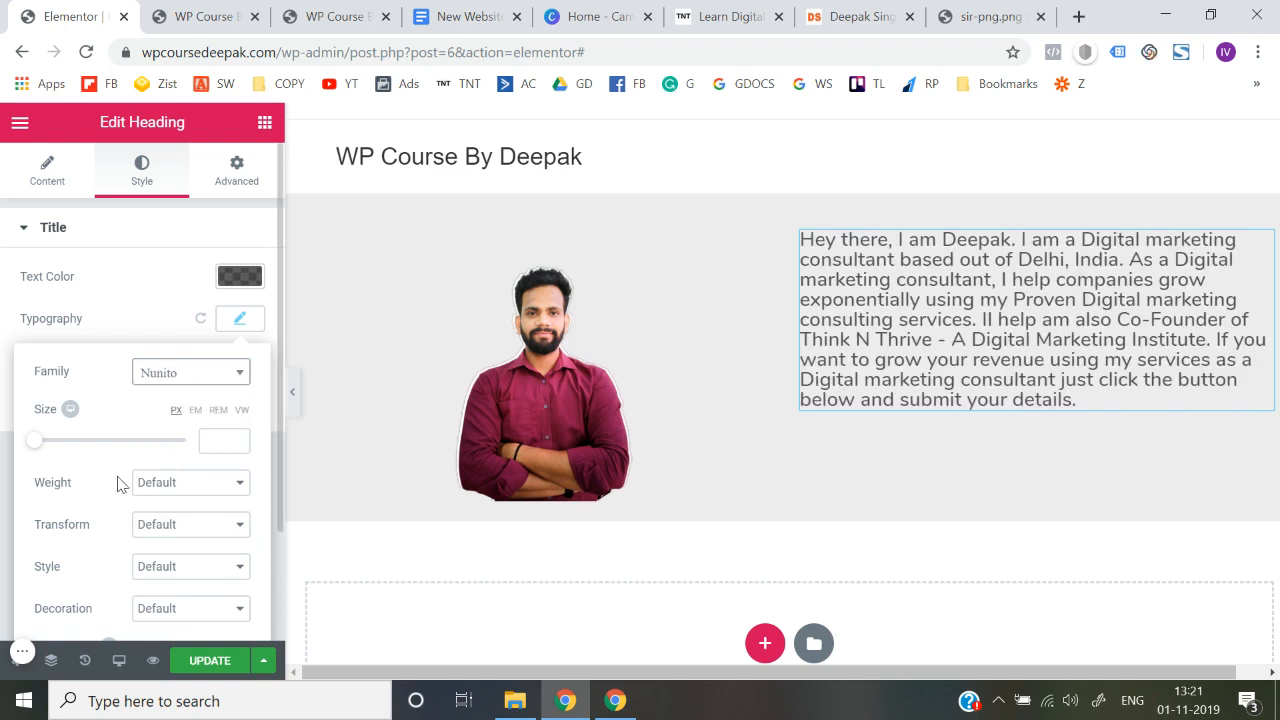
Step: Set the heading's font size to 20 px
scroll(118, 480, down, 1)
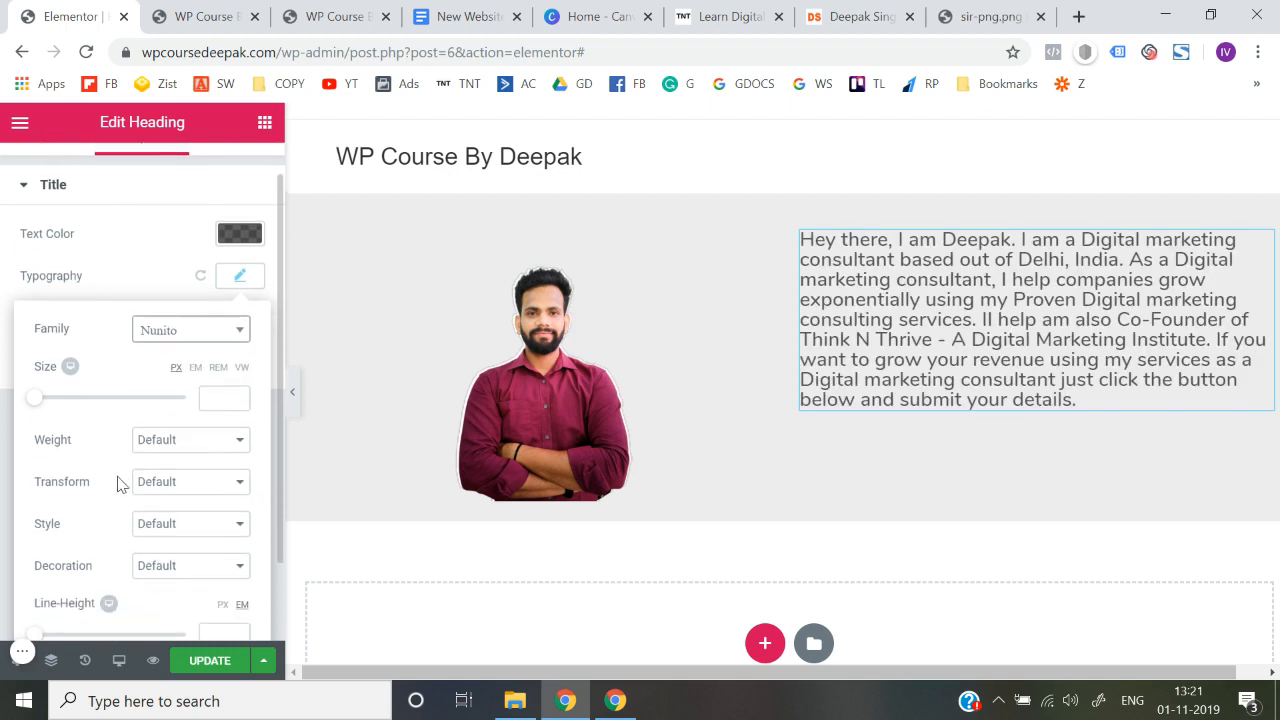
click(240, 389)
click(240, 389)
click(240, 389)
click(240, 389)
click(240, 389)
click(240, 389)
click(240, 389)
click(240, 389)
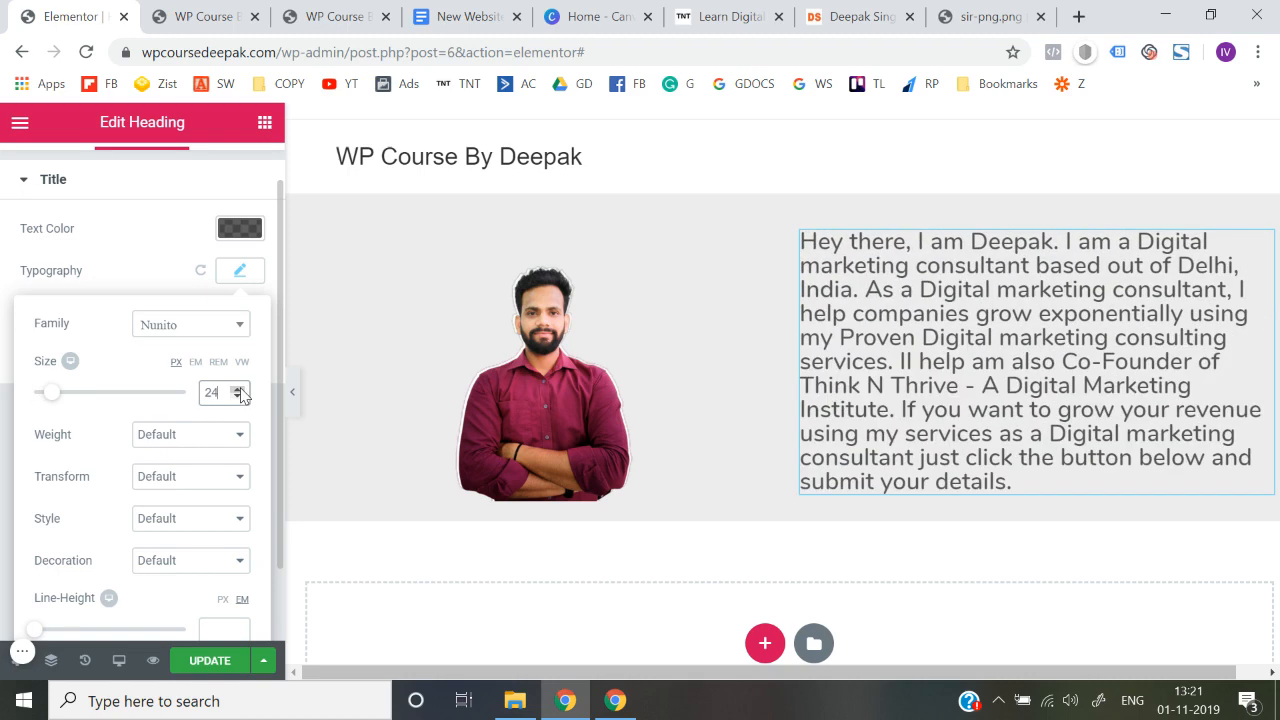
click(240, 398)
click(240, 398)
click(240, 398)
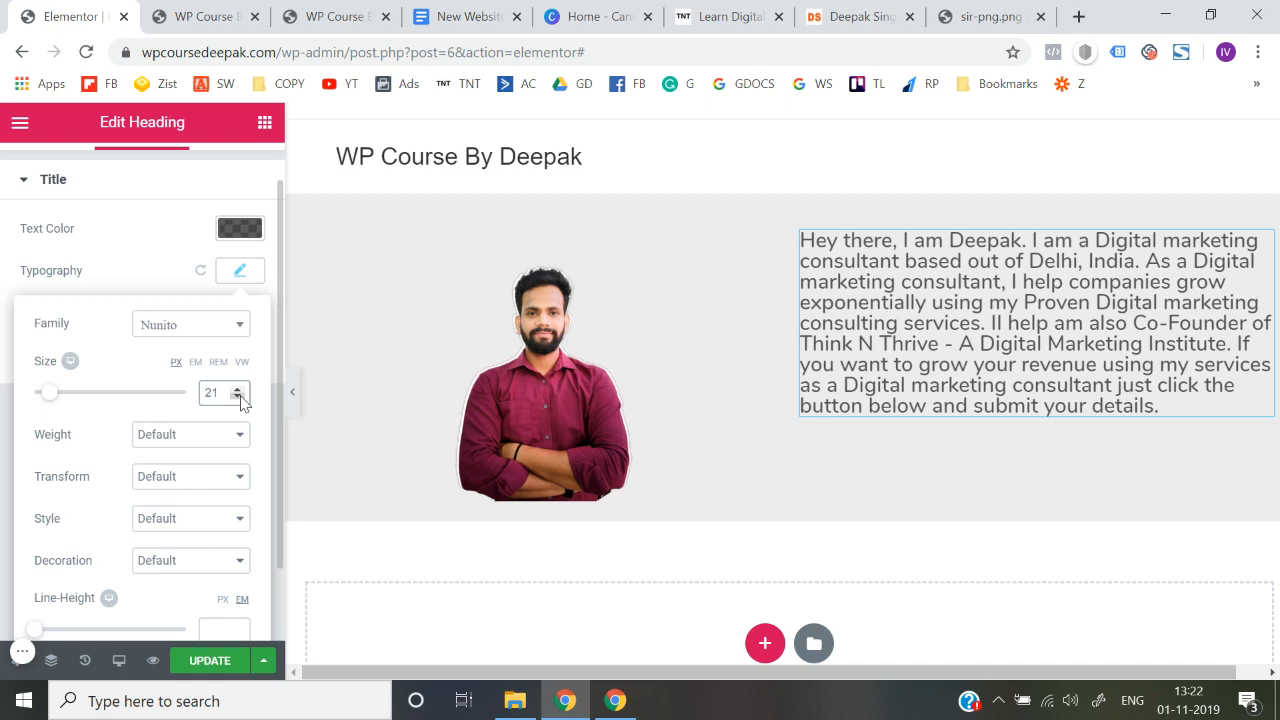
click(240, 398)
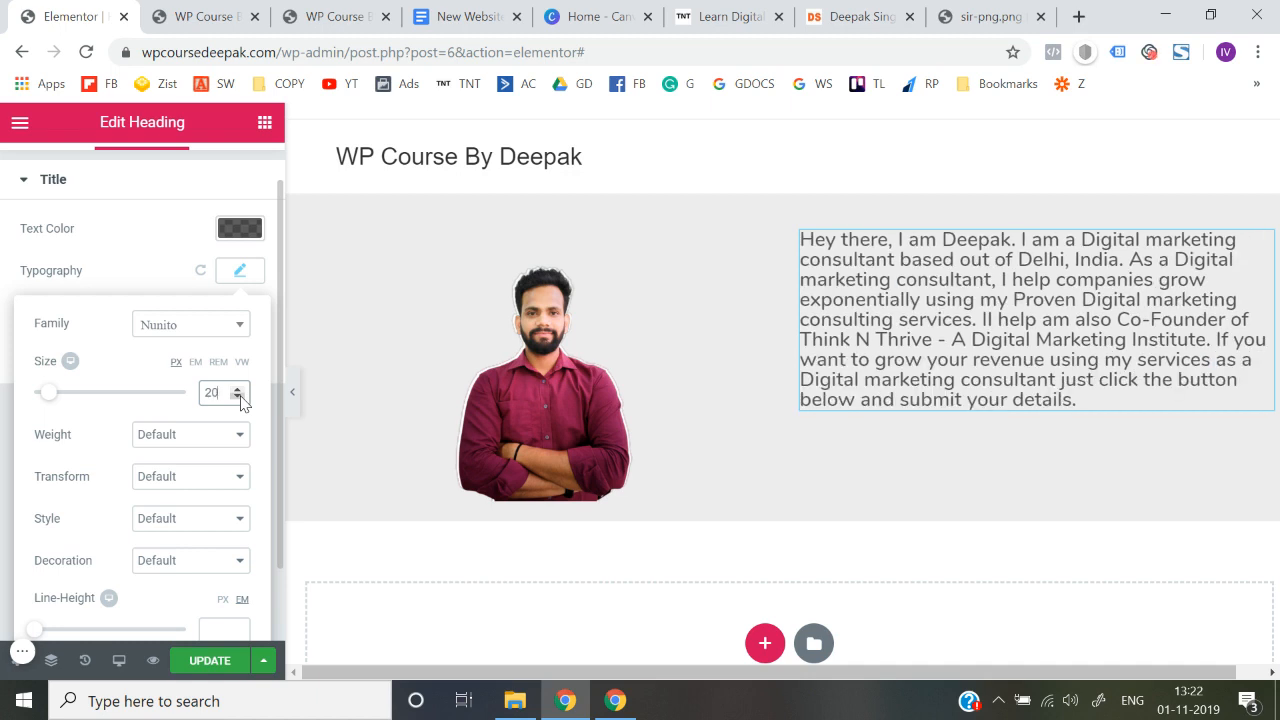
Step: Try font weight 600 on the heading and settle on a weight of 500
click(213, 444)
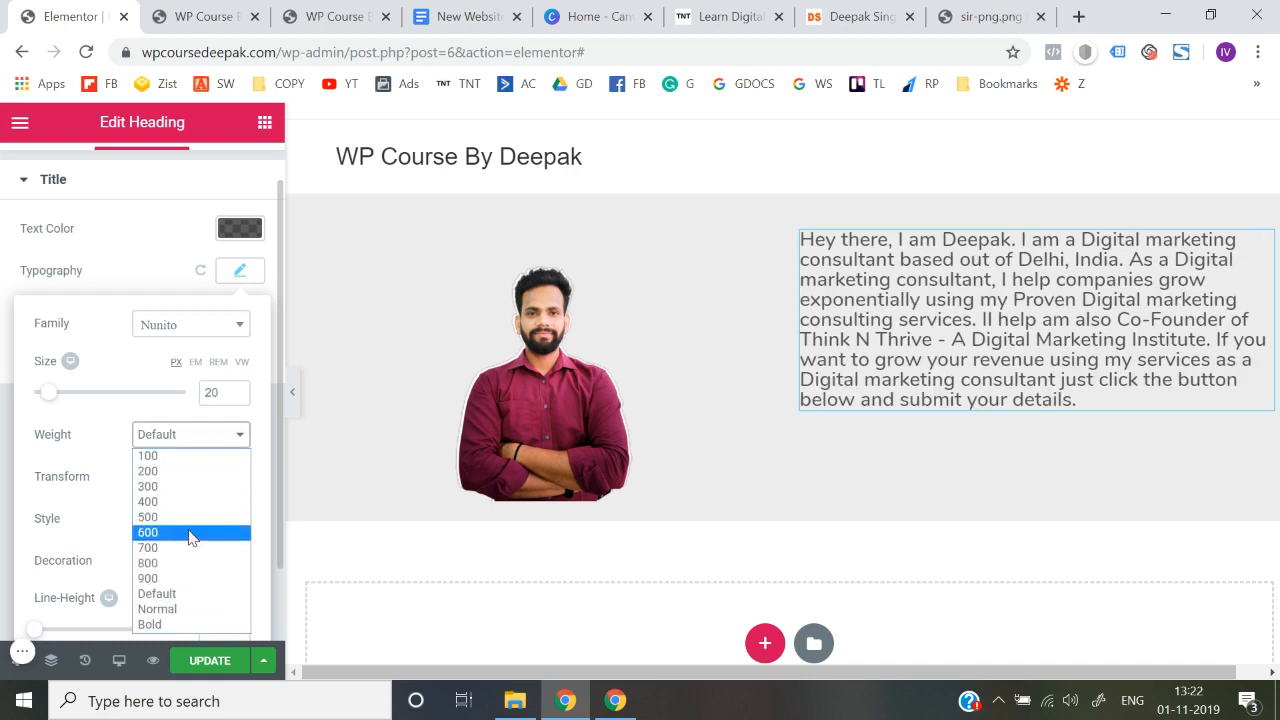
click(189, 531)
click(208, 446)
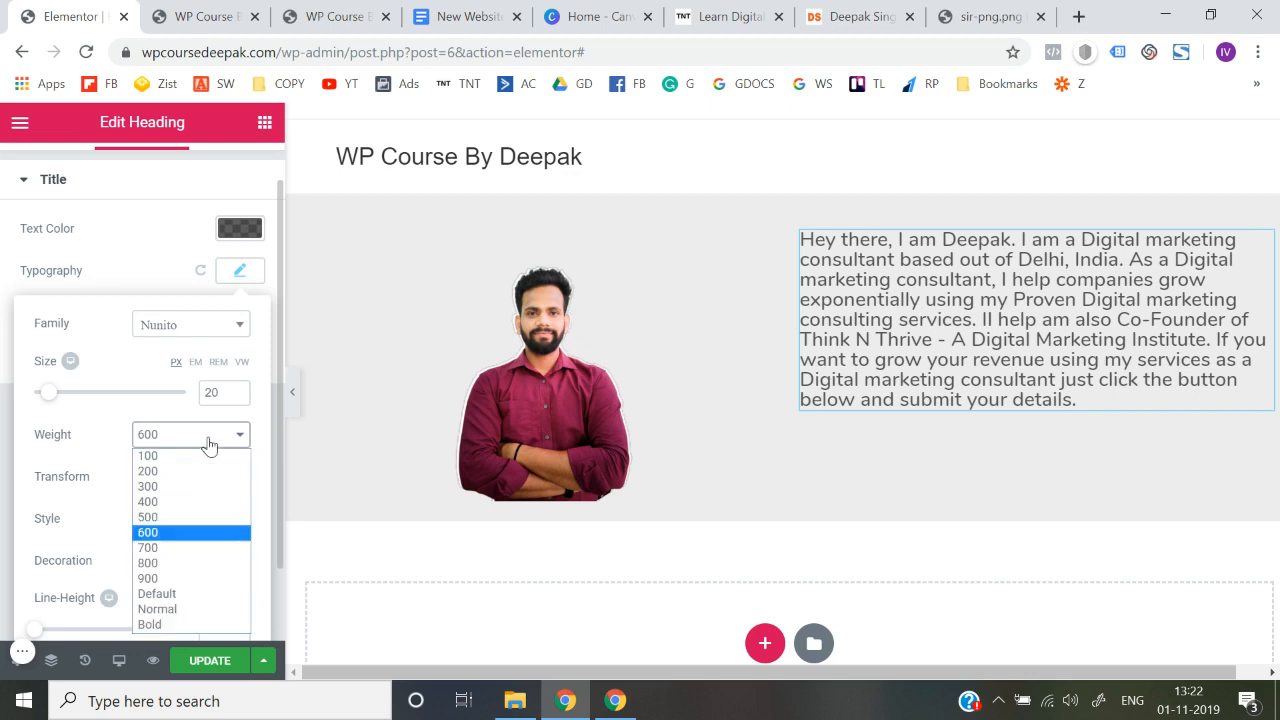
click(193, 518)
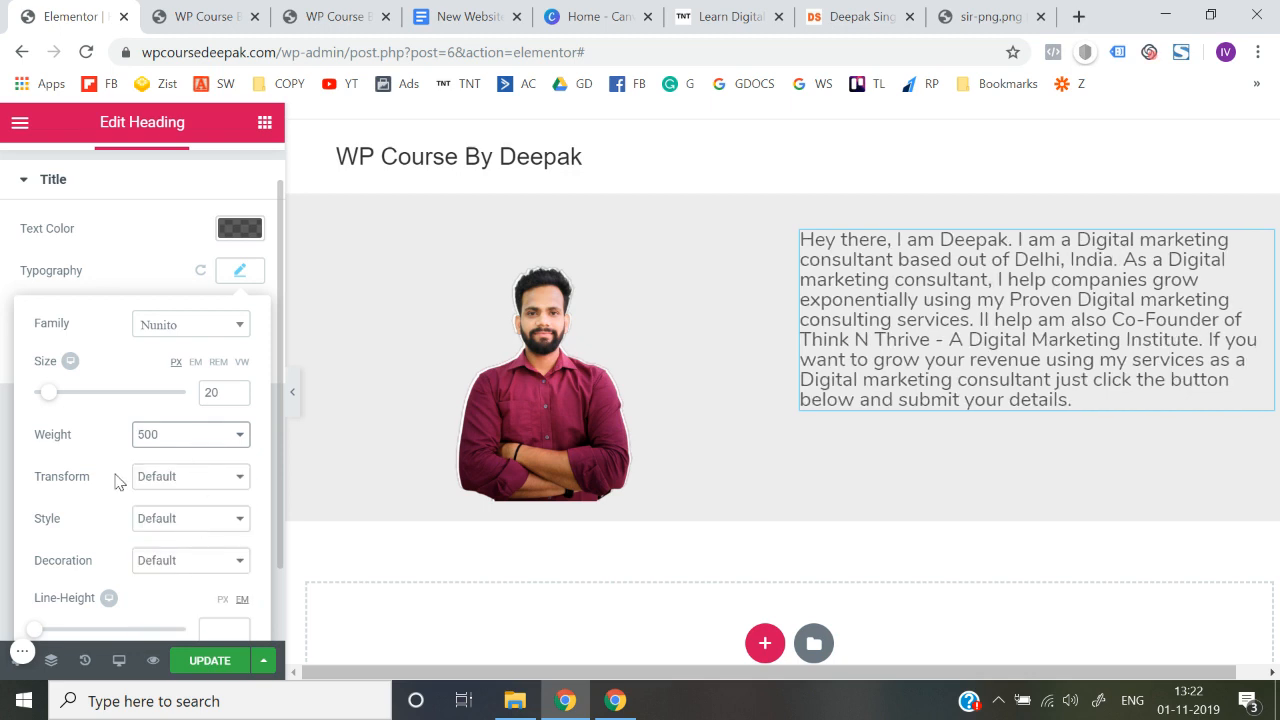
scroll(120, 480, down, 1)
click(176, 406)
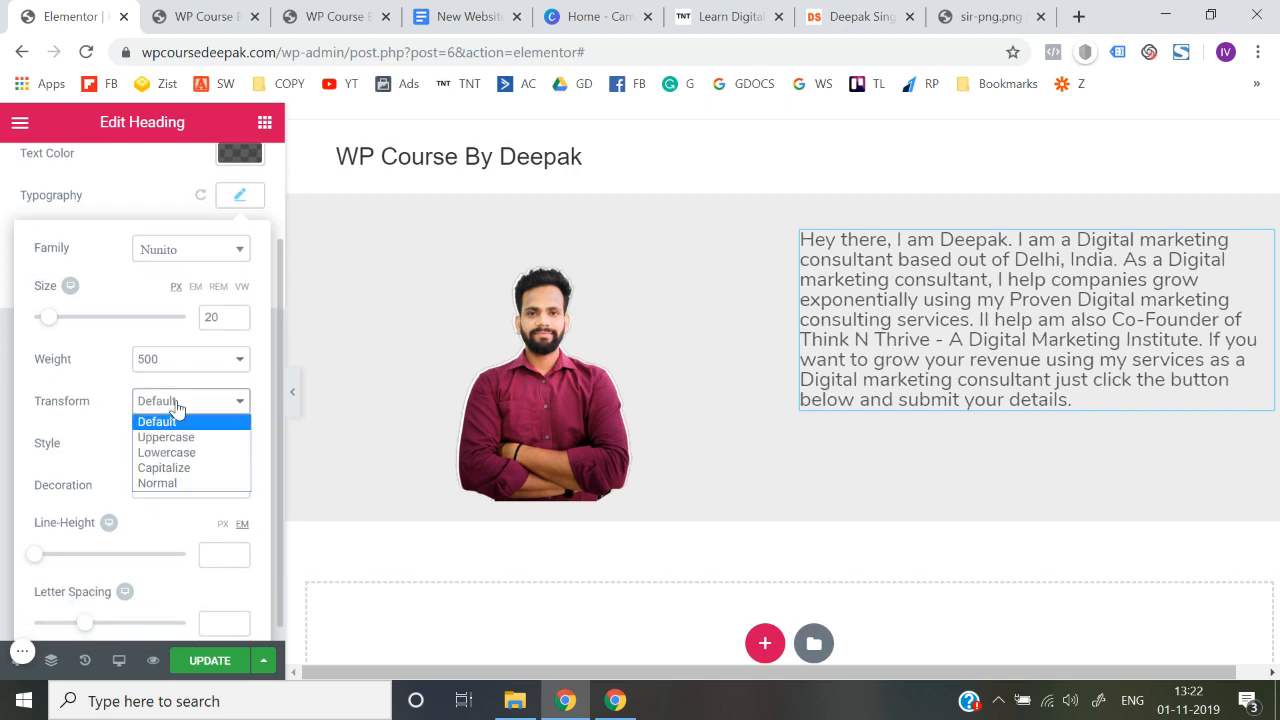
click(72, 412)
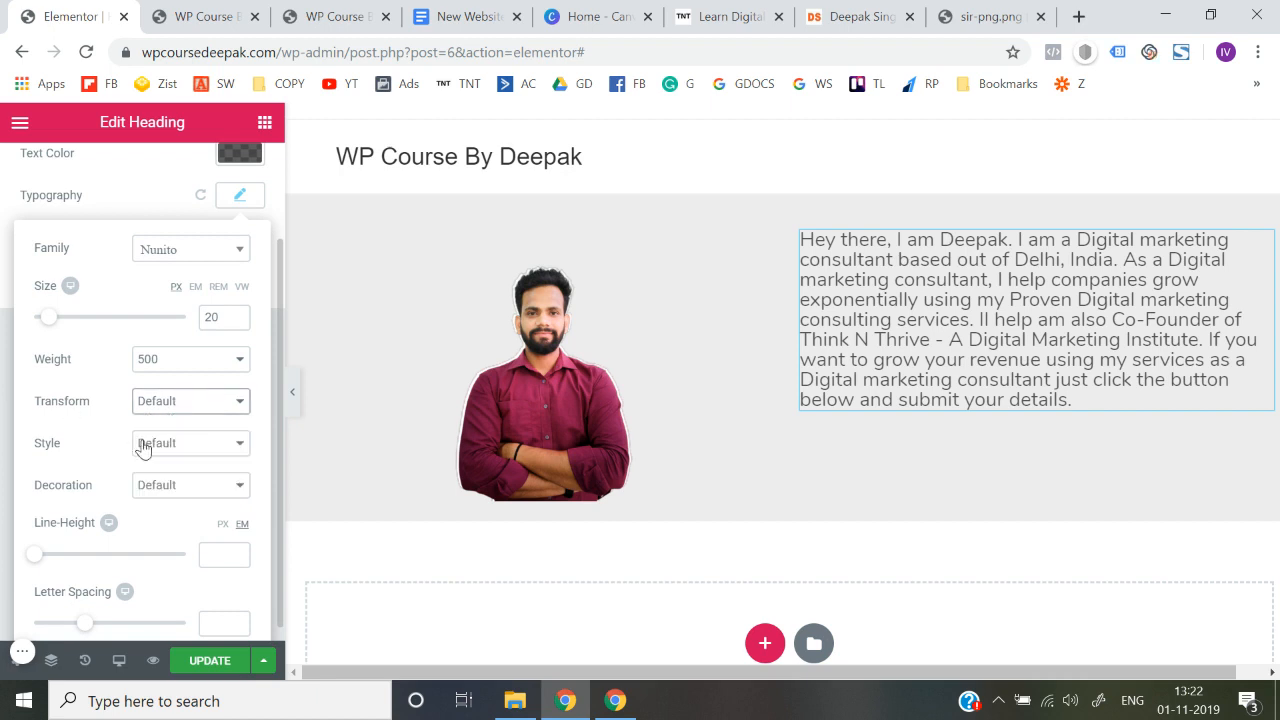
click(145, 447)
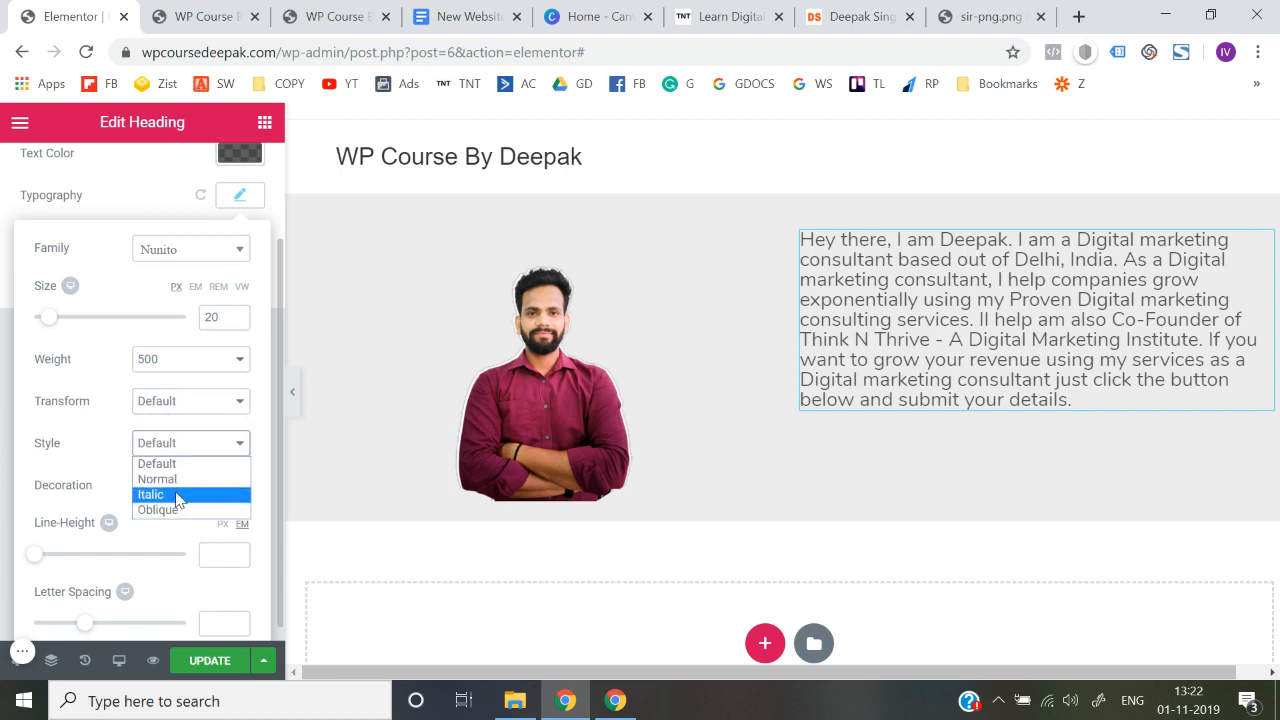
click(46, 420)
Step: Set the heading's line height to 1.3 em and close the typography settings
scroll(108, 470, down, 1)
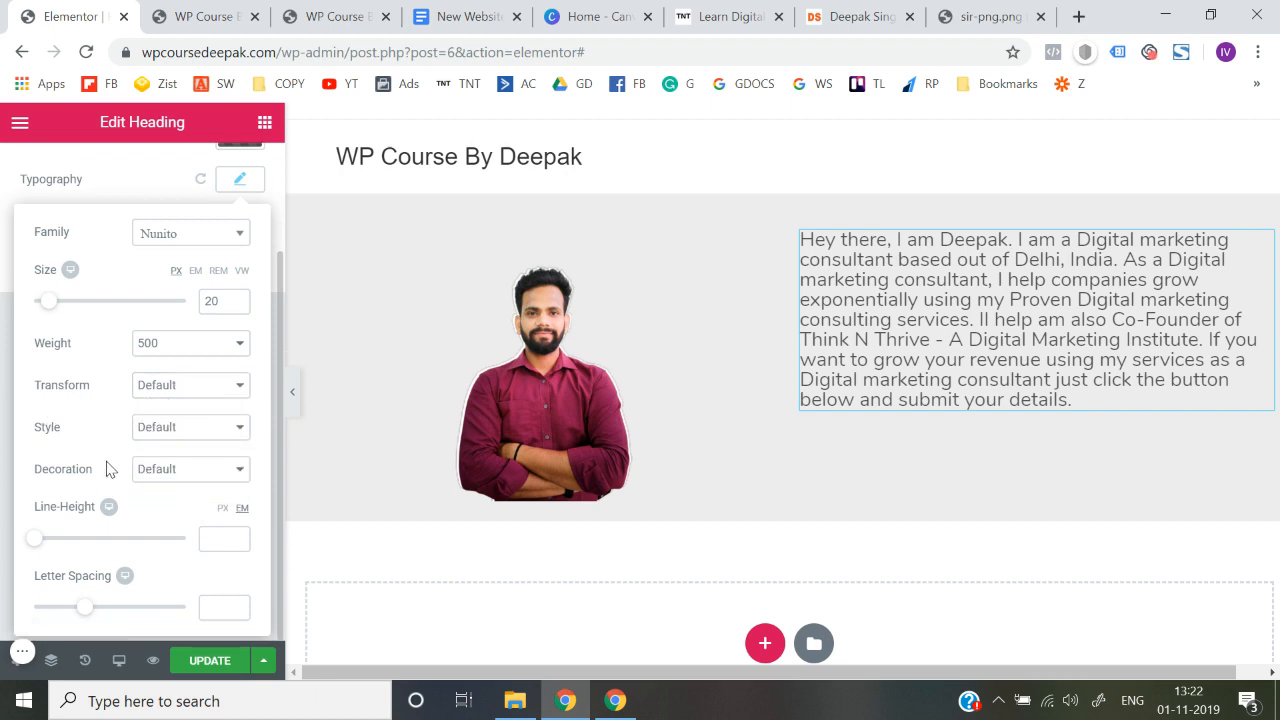
click(237, 542)
click(237, 542)
click(237, 542)
click(237, 542)
click(237, 542)
click(237, 542)
click(237, 540)
click(237, 540)
click(237, 540)
click(237, 540)
click(237, 536)
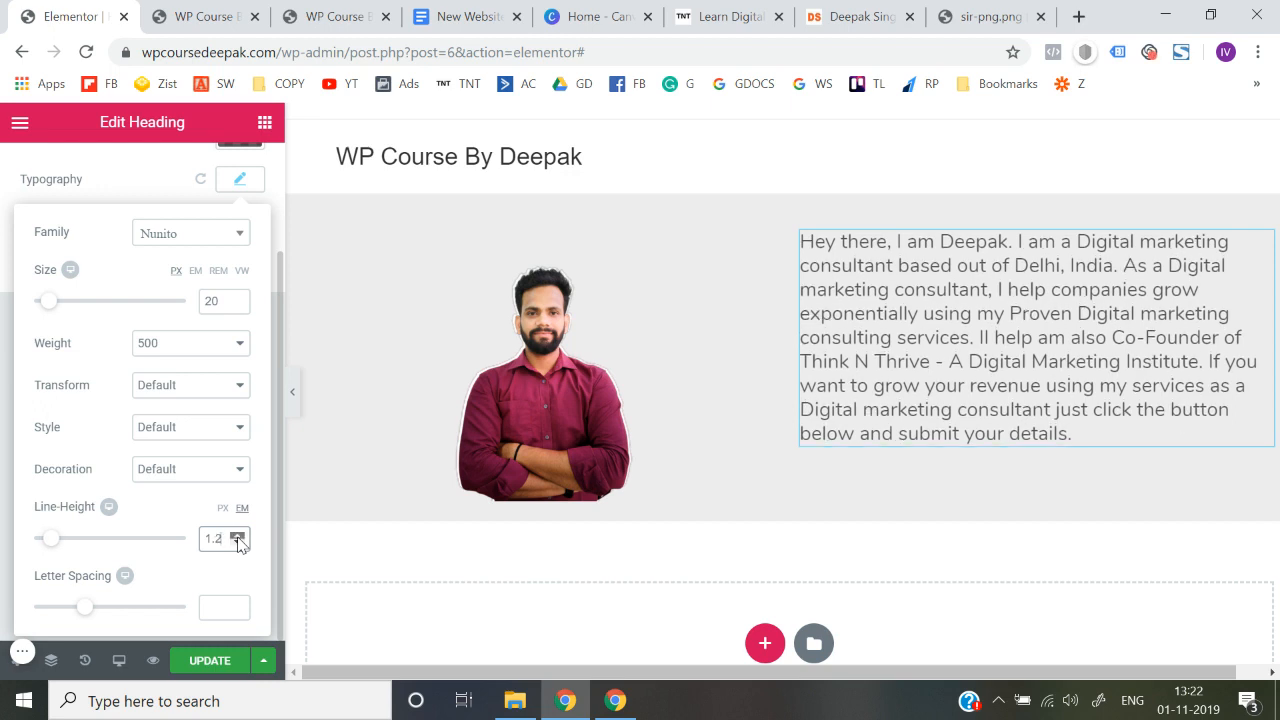
click(237, 536)
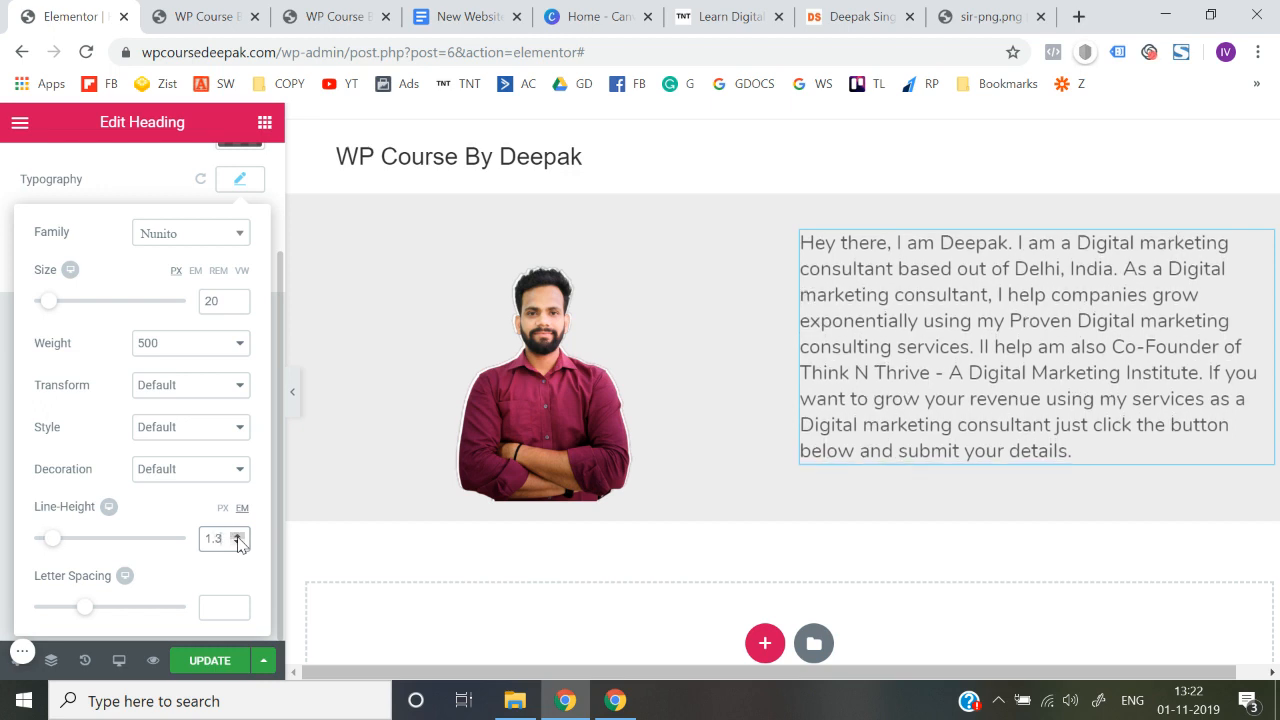
click(237, 543)
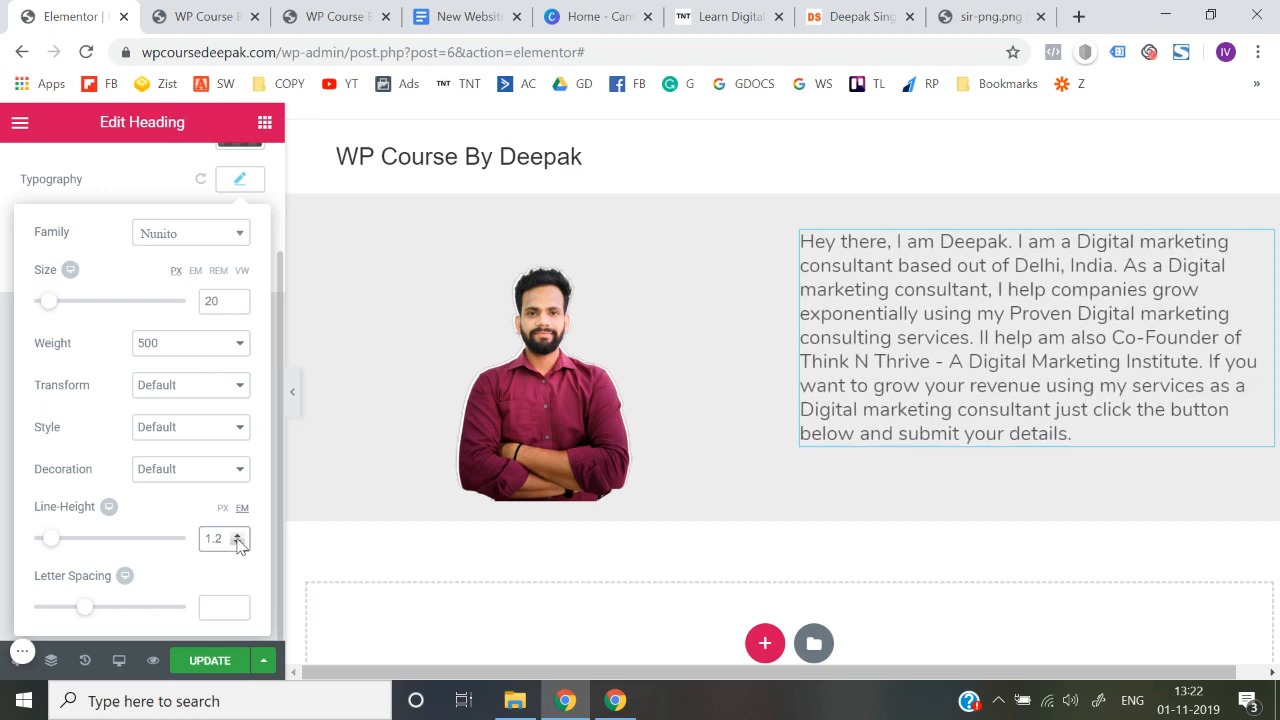
click(237, 536)
click(3, 516)
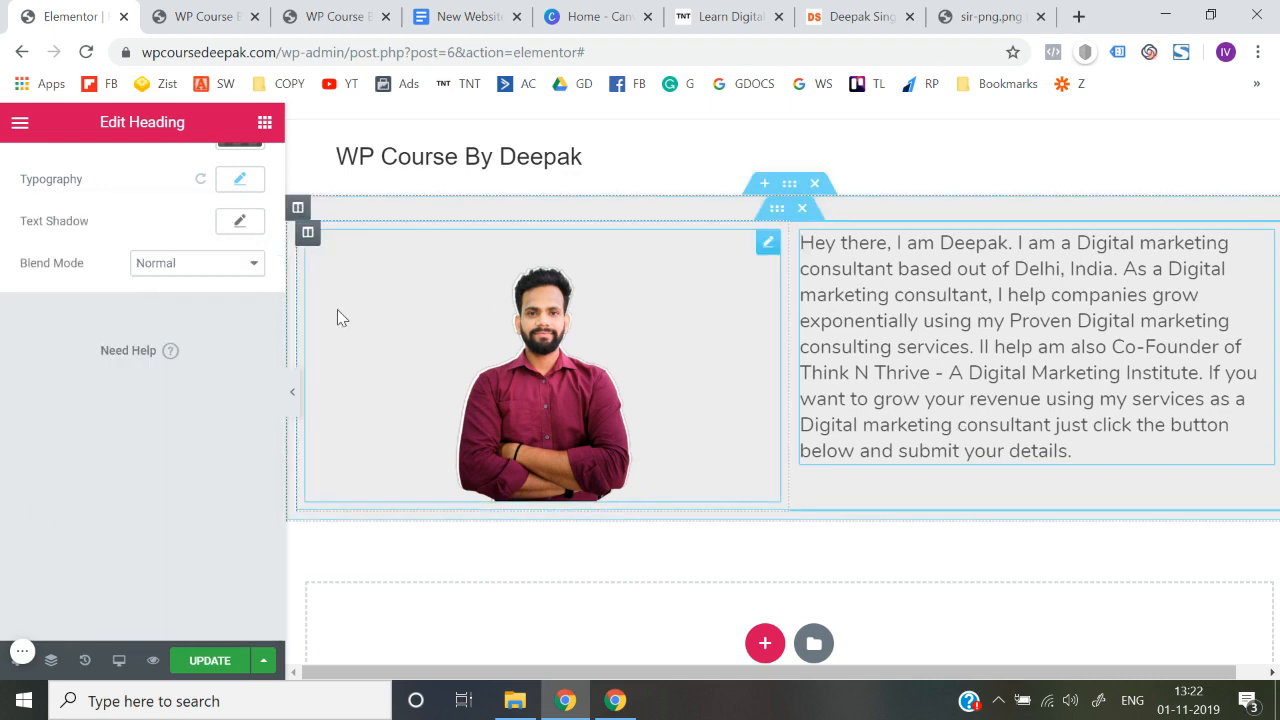
Step: Try centering the heading text and return it to left alignment
scroll(140, 350, up, 3)
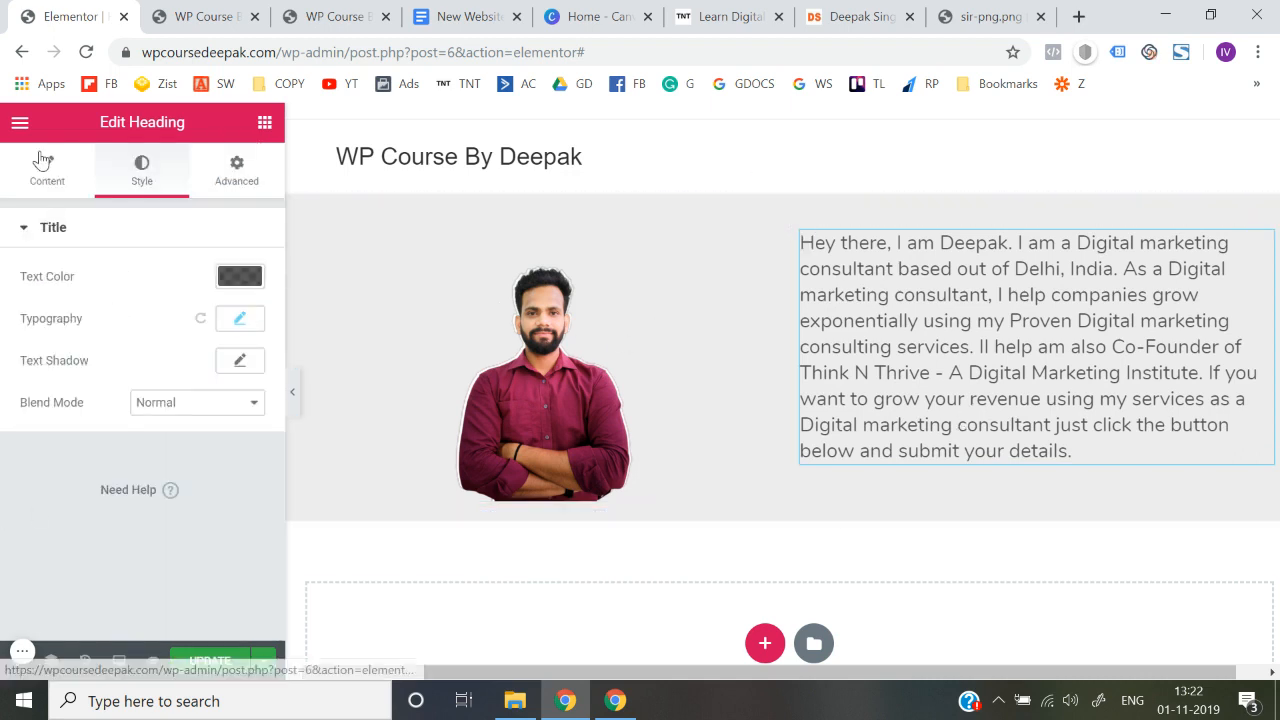
click(42, 162)
click(181, 566)
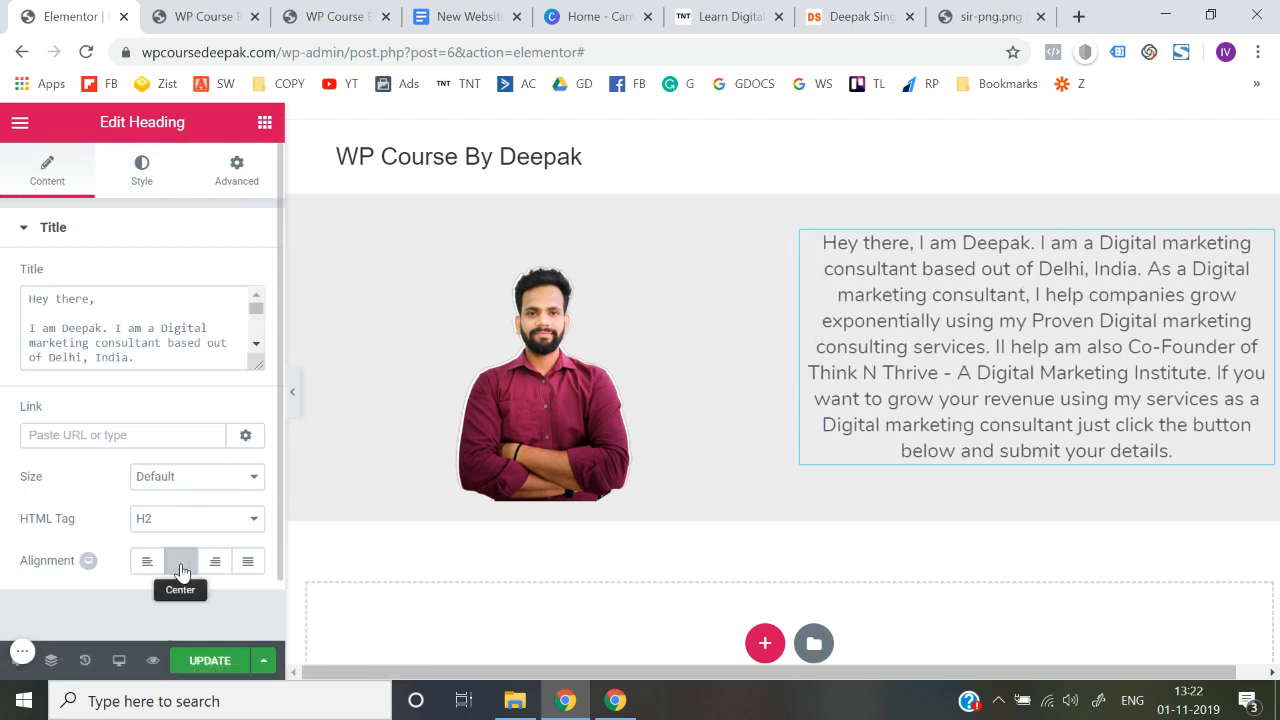
click(147, 563)
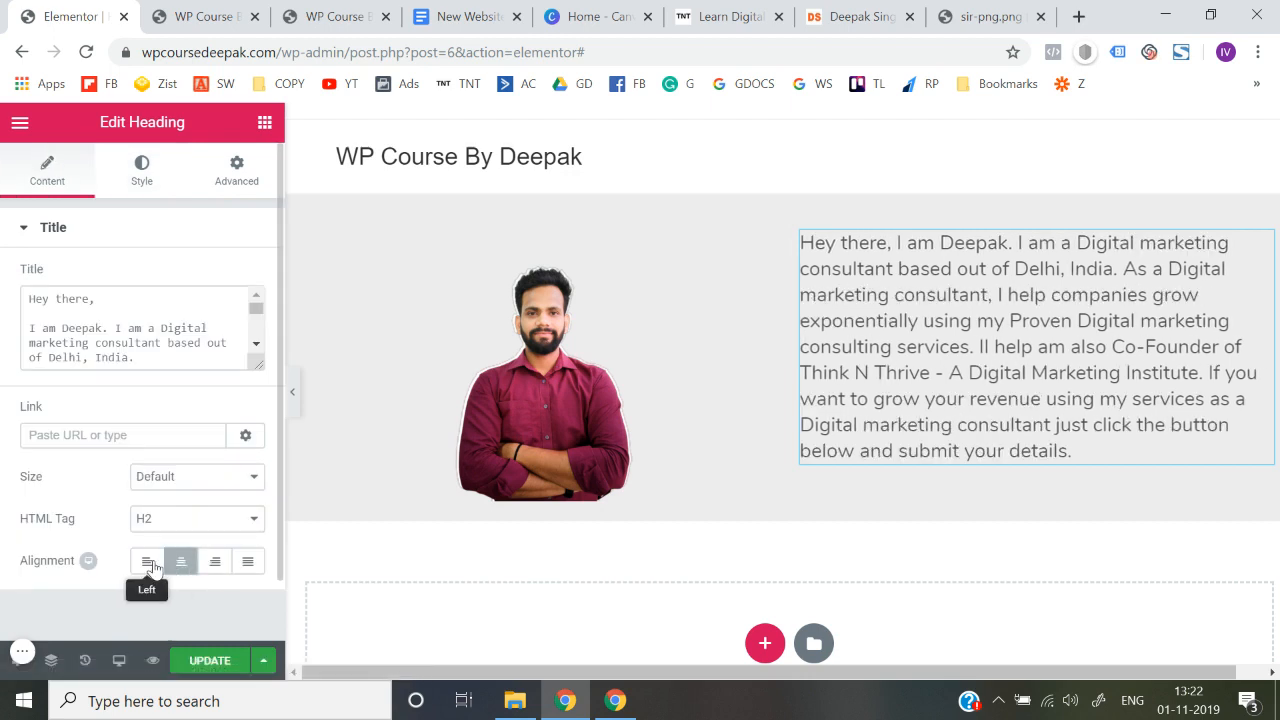
Step: Preview the hero section without the editing panel to check how the portrait and the introductory text are laid out
click(292, 395)
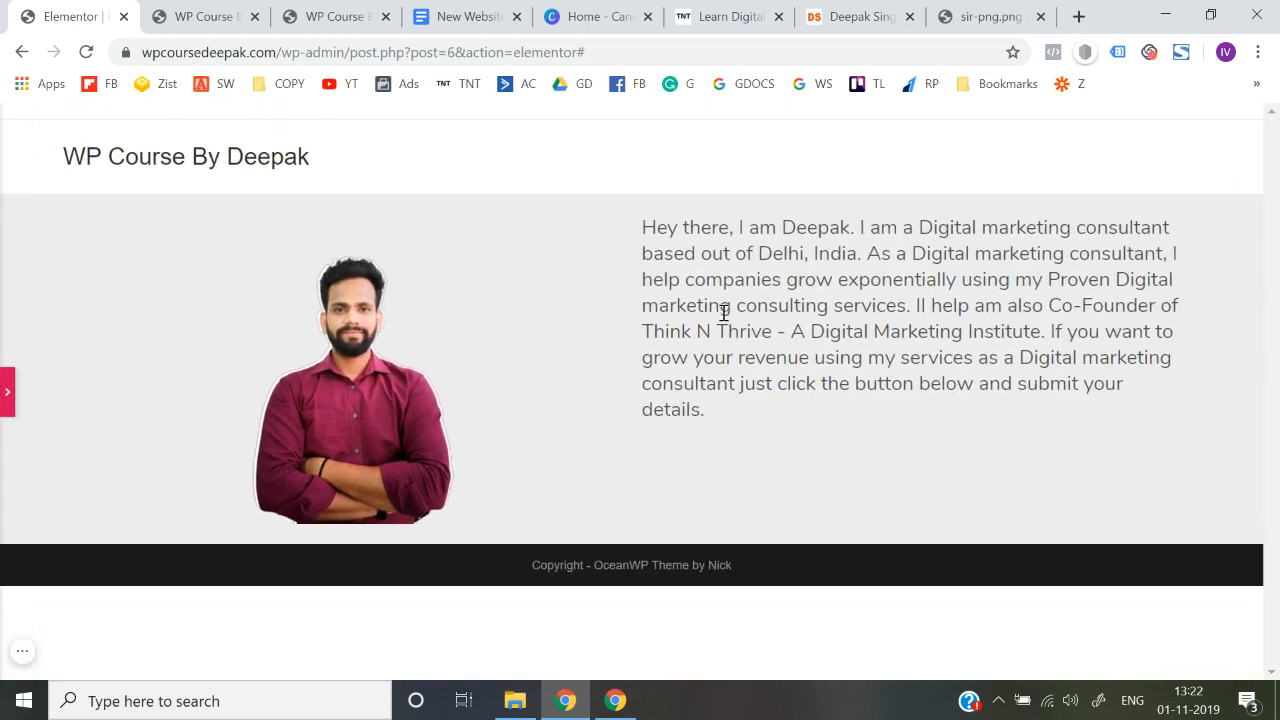
click(8, 400)
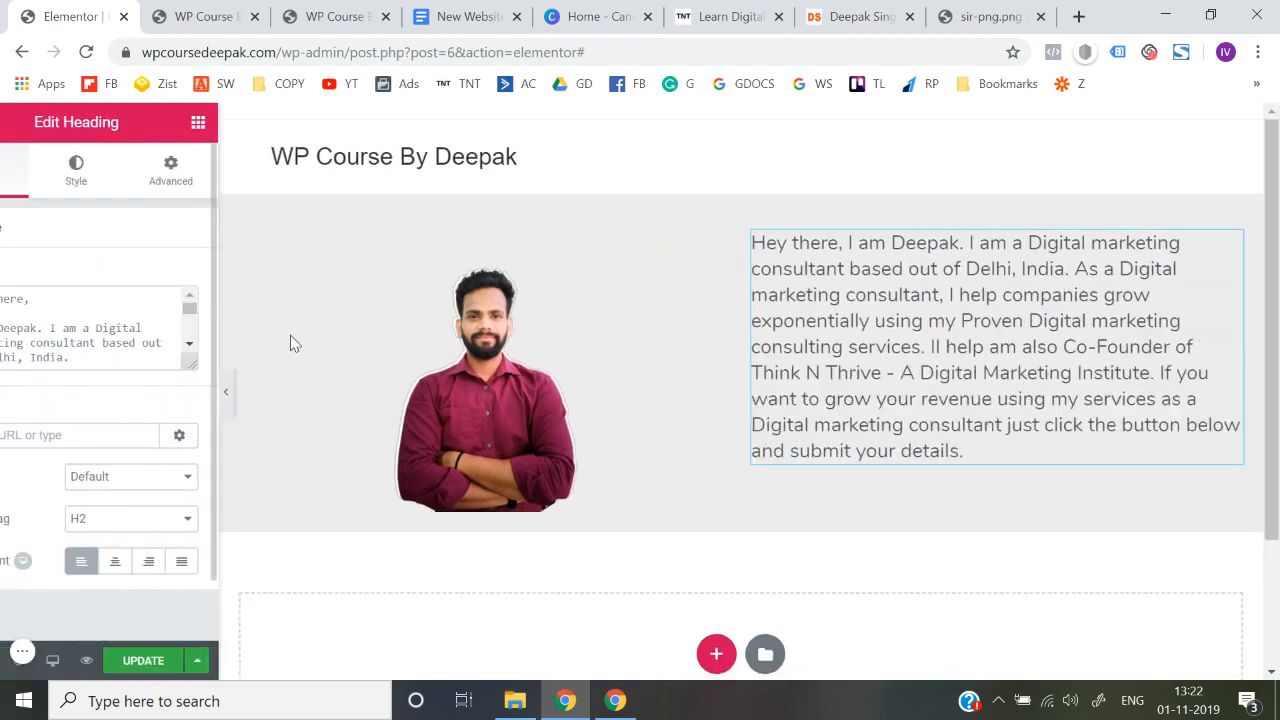
click(615, 292)
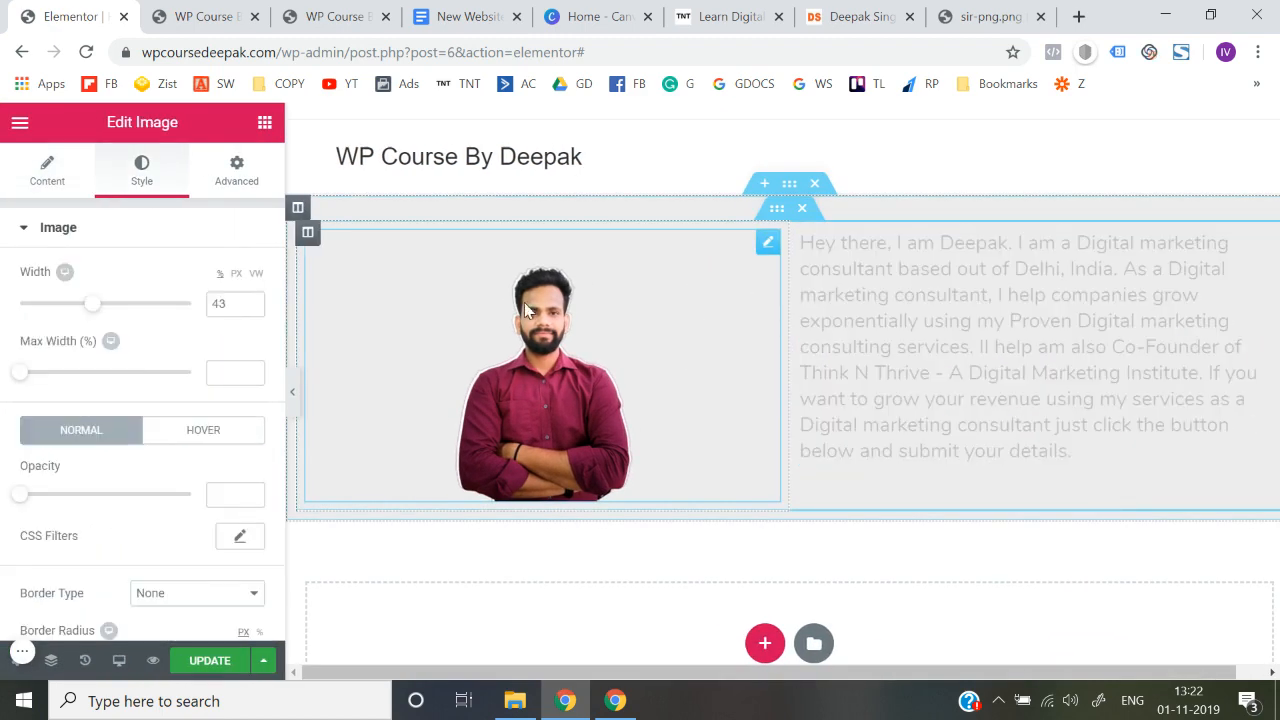
click(294, 400)
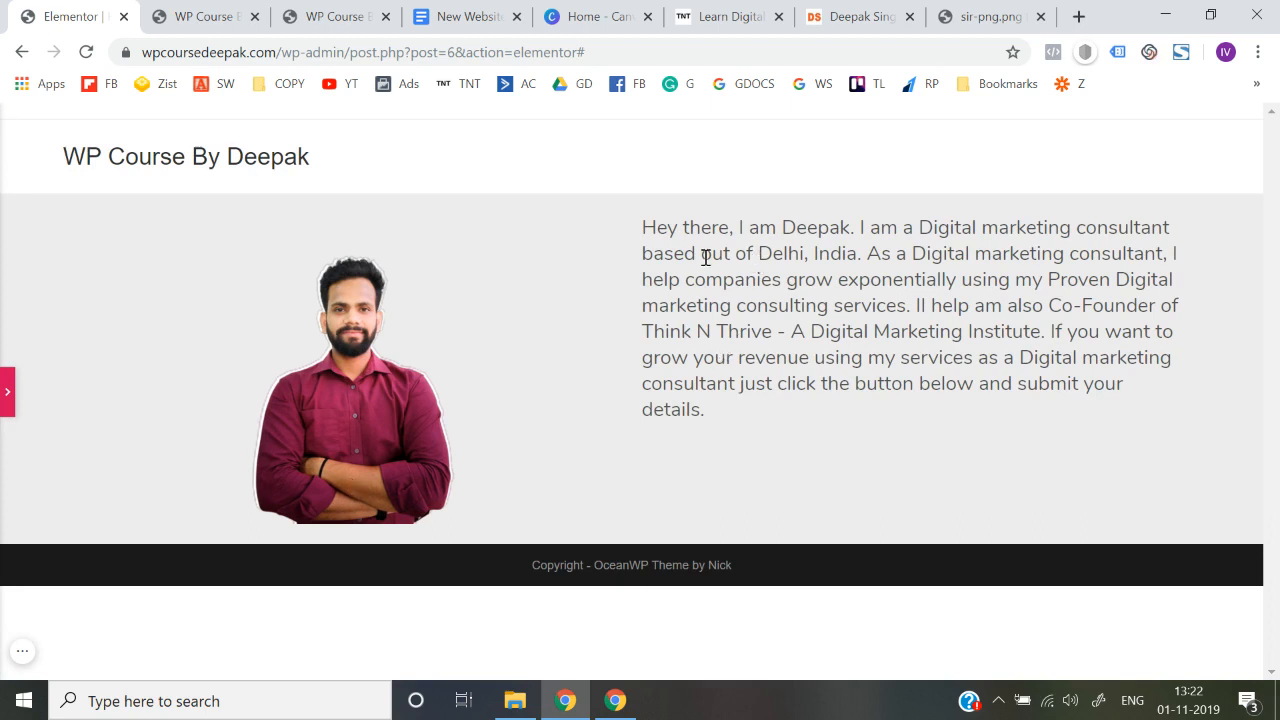
click(4, 395)
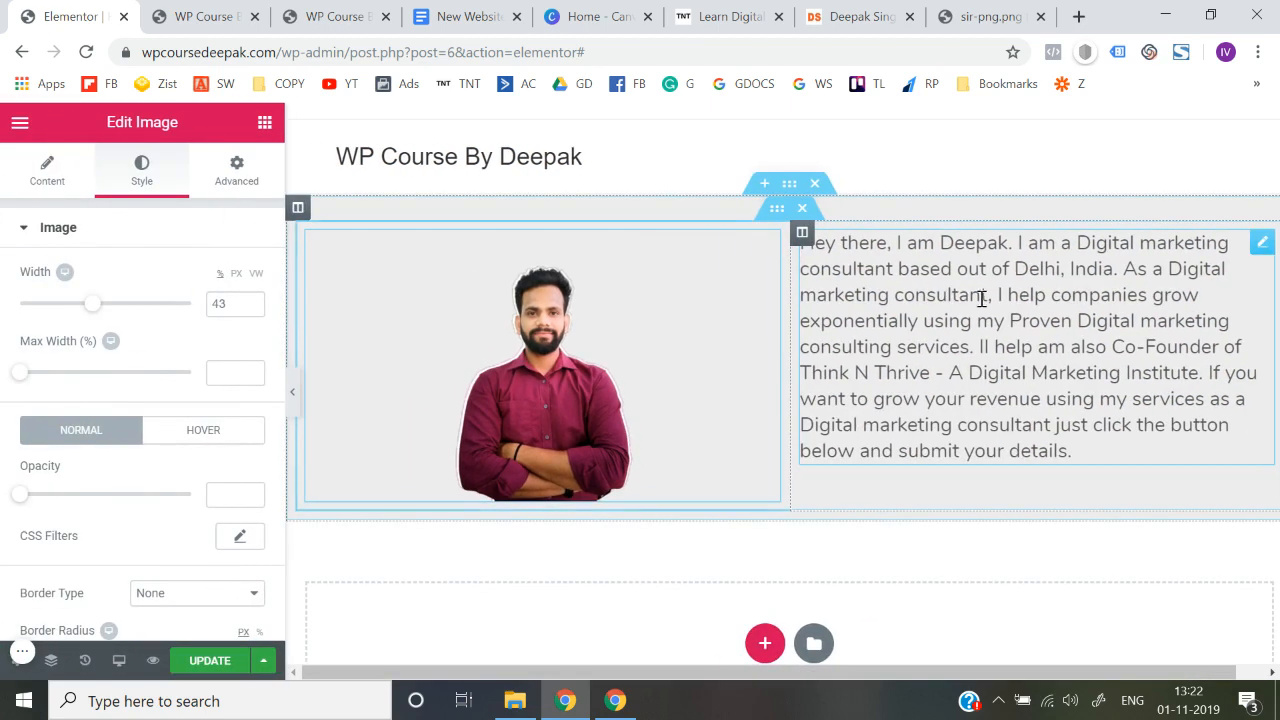
Step: Unlink the padding values of the inner section's right column and set its top padding to 38 px
click(802, 233)
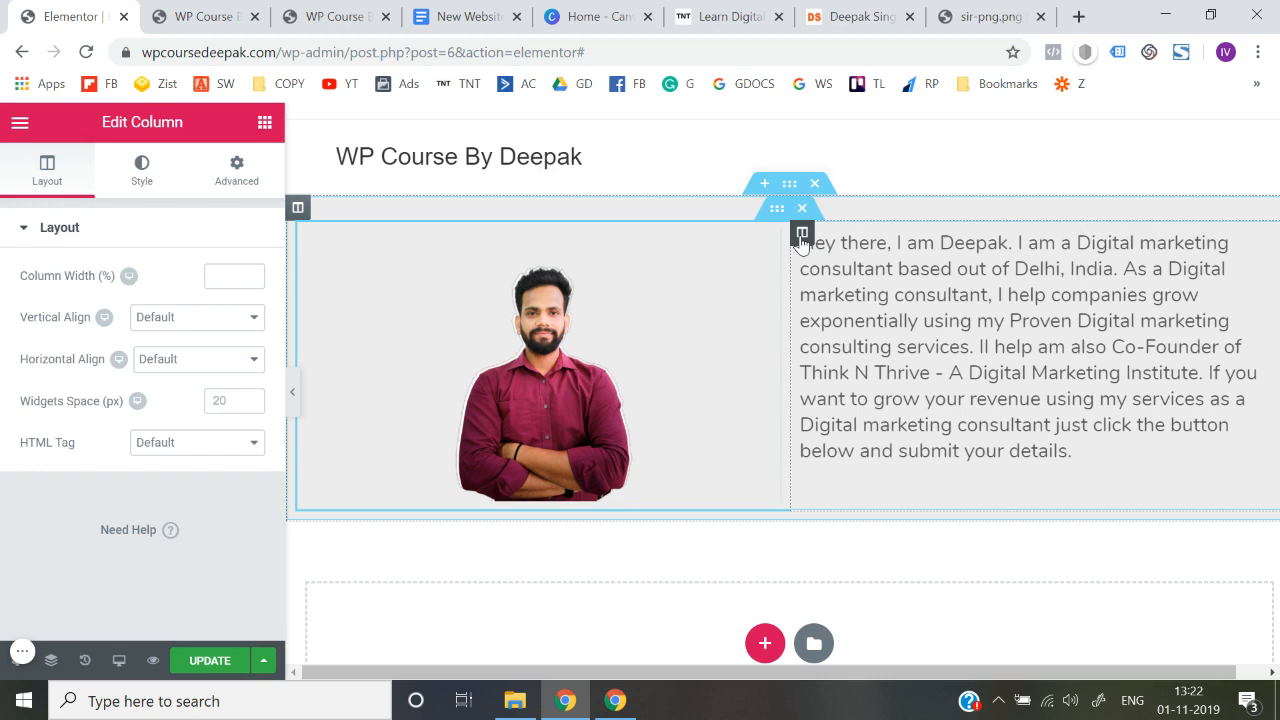
click(248, 175)
click(241, 389)
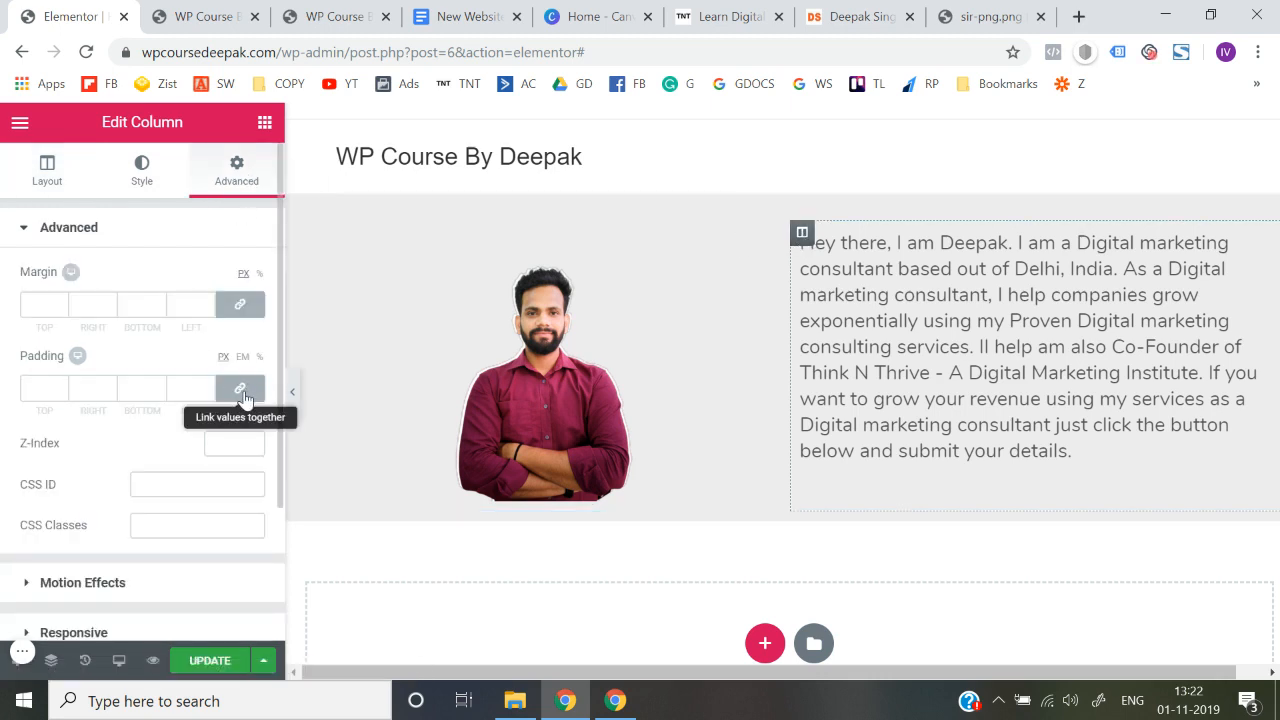
click(60, 385)
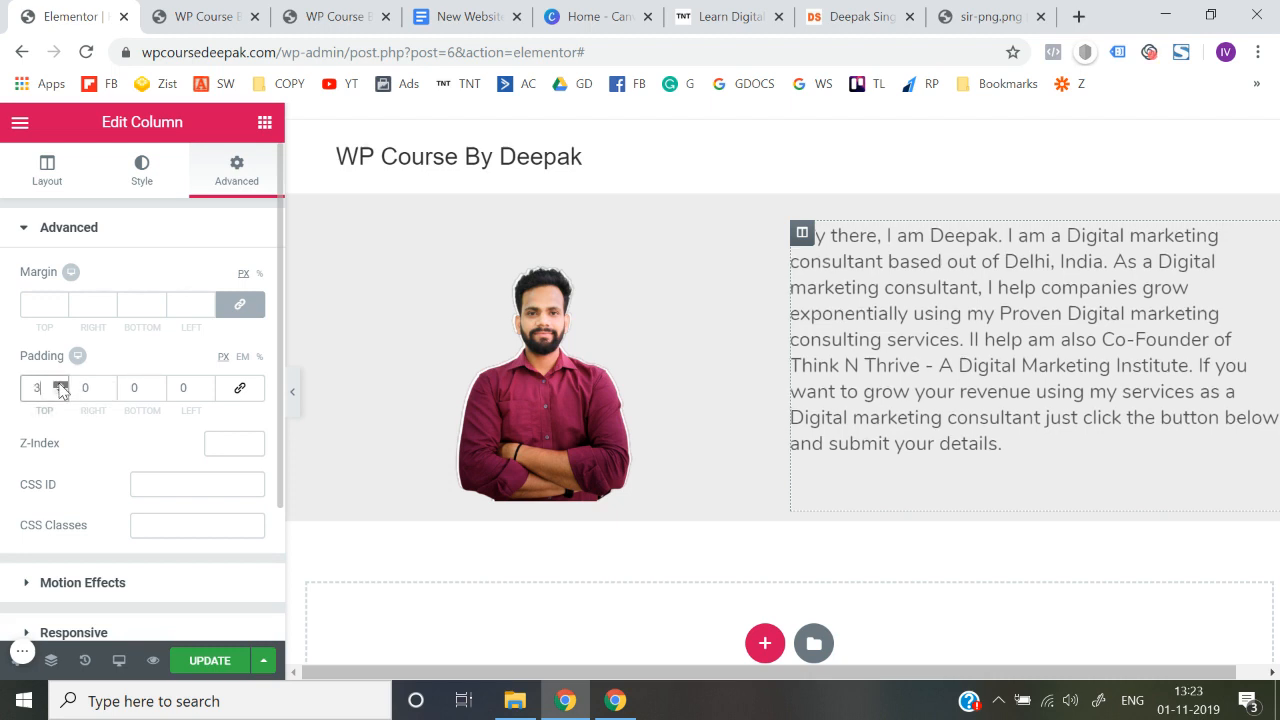
drag(60, 387, 60, 387)
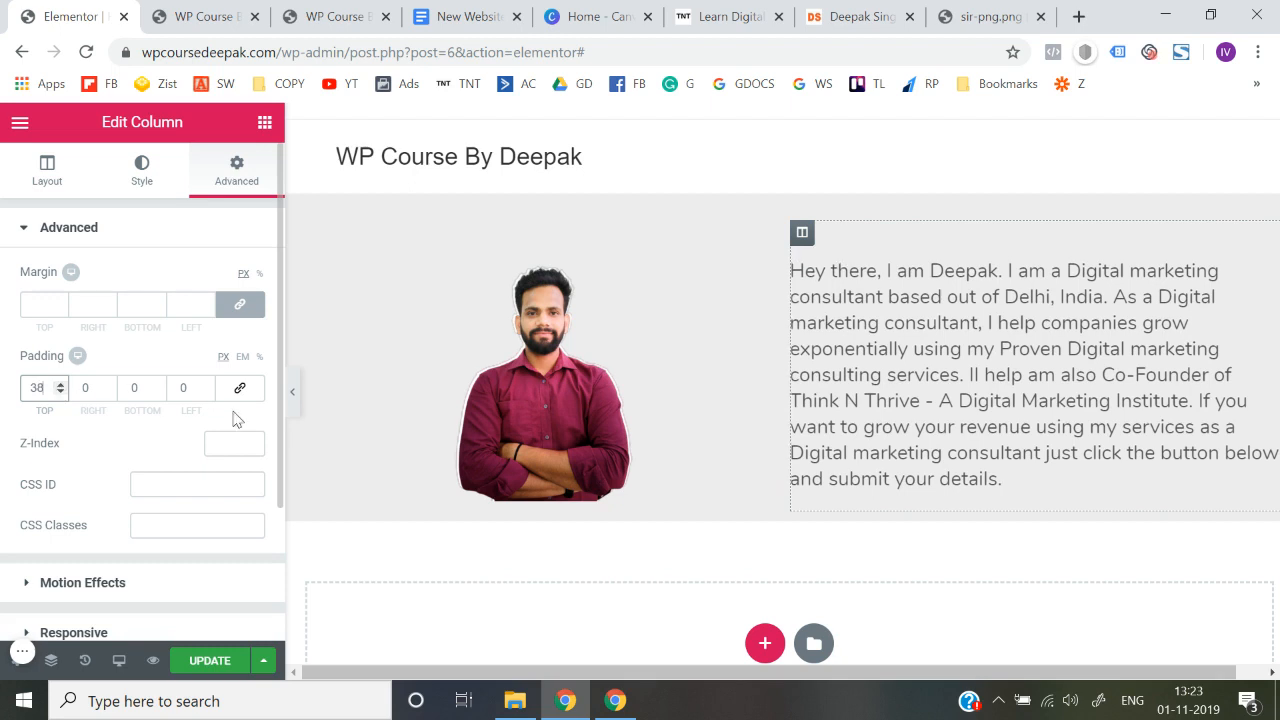
Step: Preview the section without the editing panel and increase the right column's top padding to 56 px
click(293, 405)
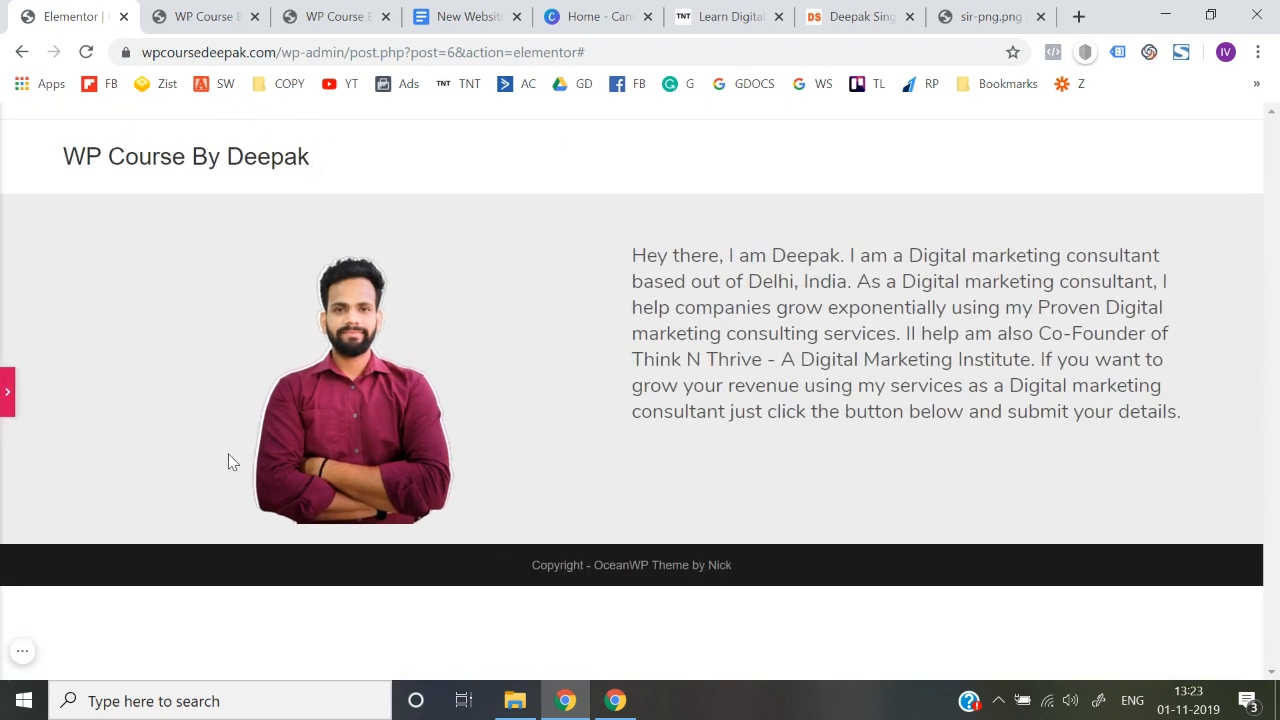
click(5, 390)
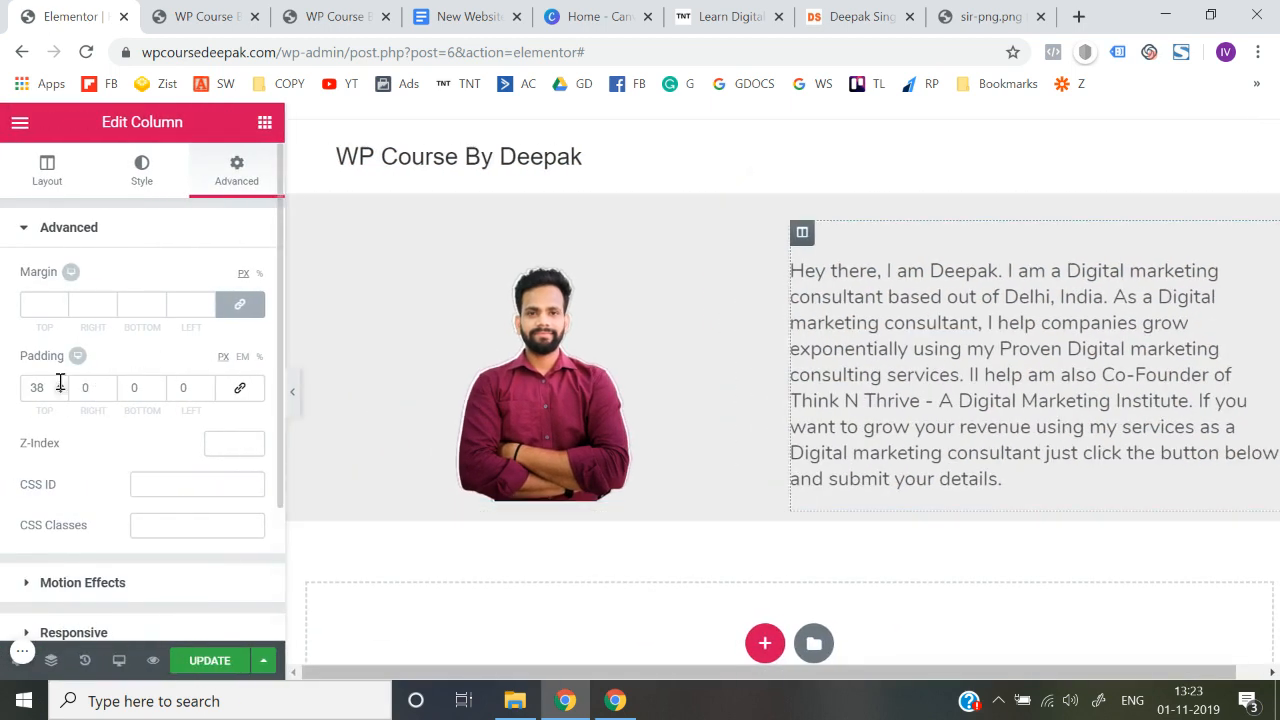
click(60, 385)
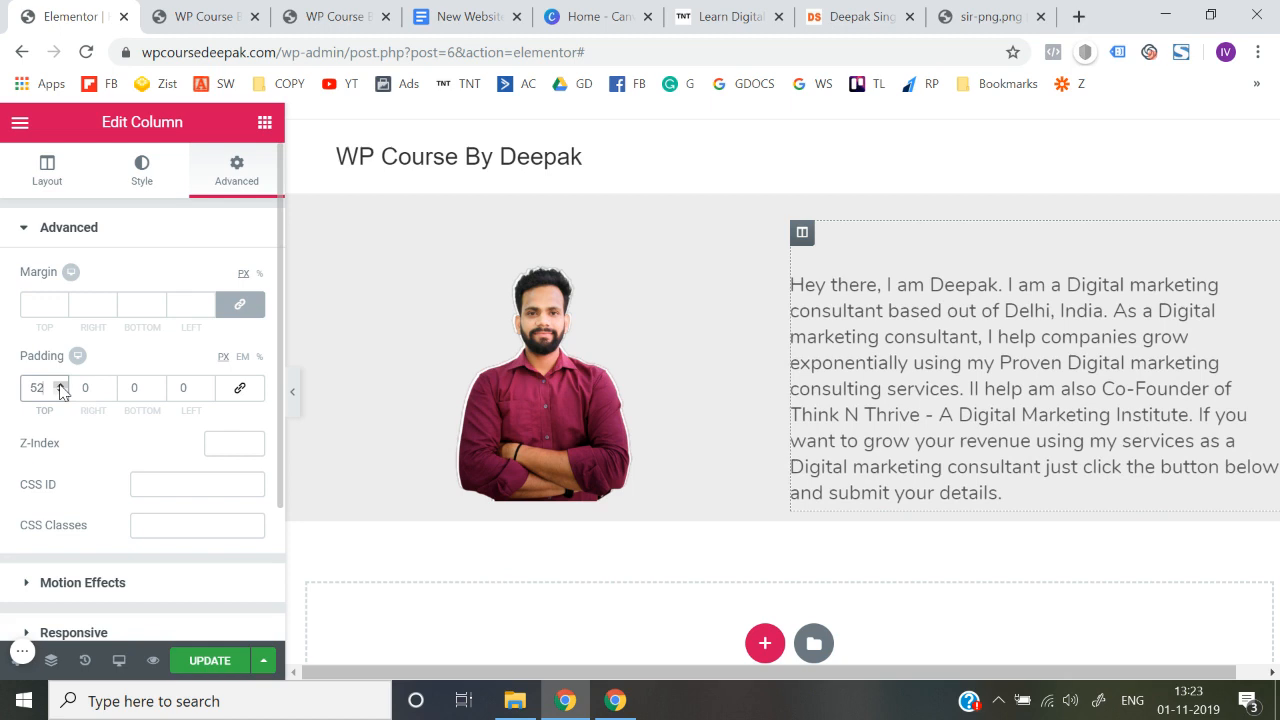
click(60, 385)
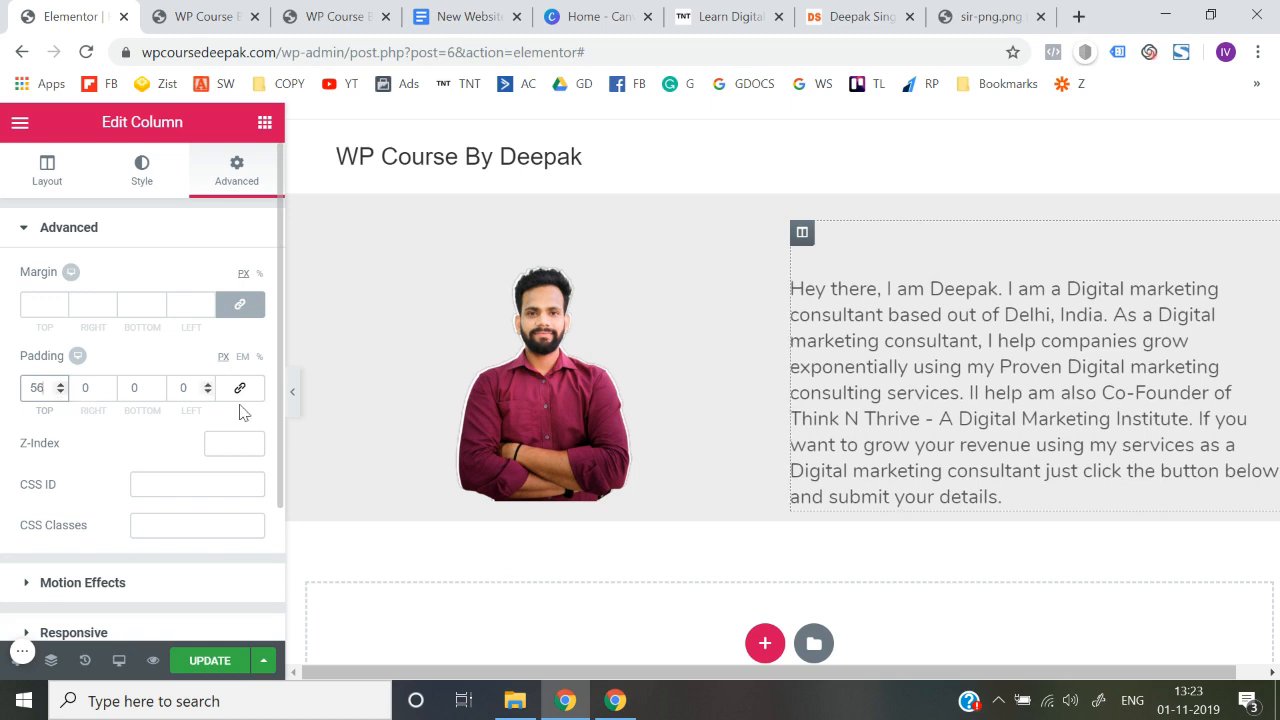
Step: Widen the inner section's text column by narrowing the portrait column, and preview the section without the editing panel
click(293, 393)
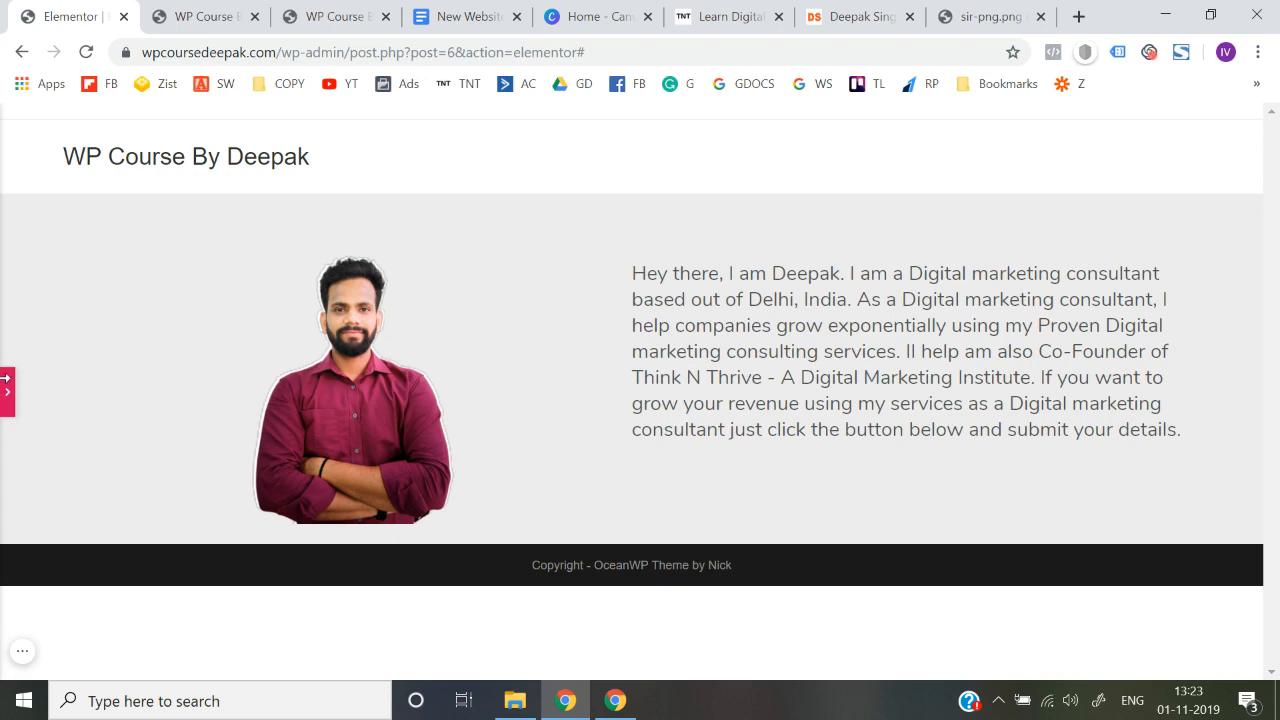
click(7, 385)
drag(792, 386, 732, 382)
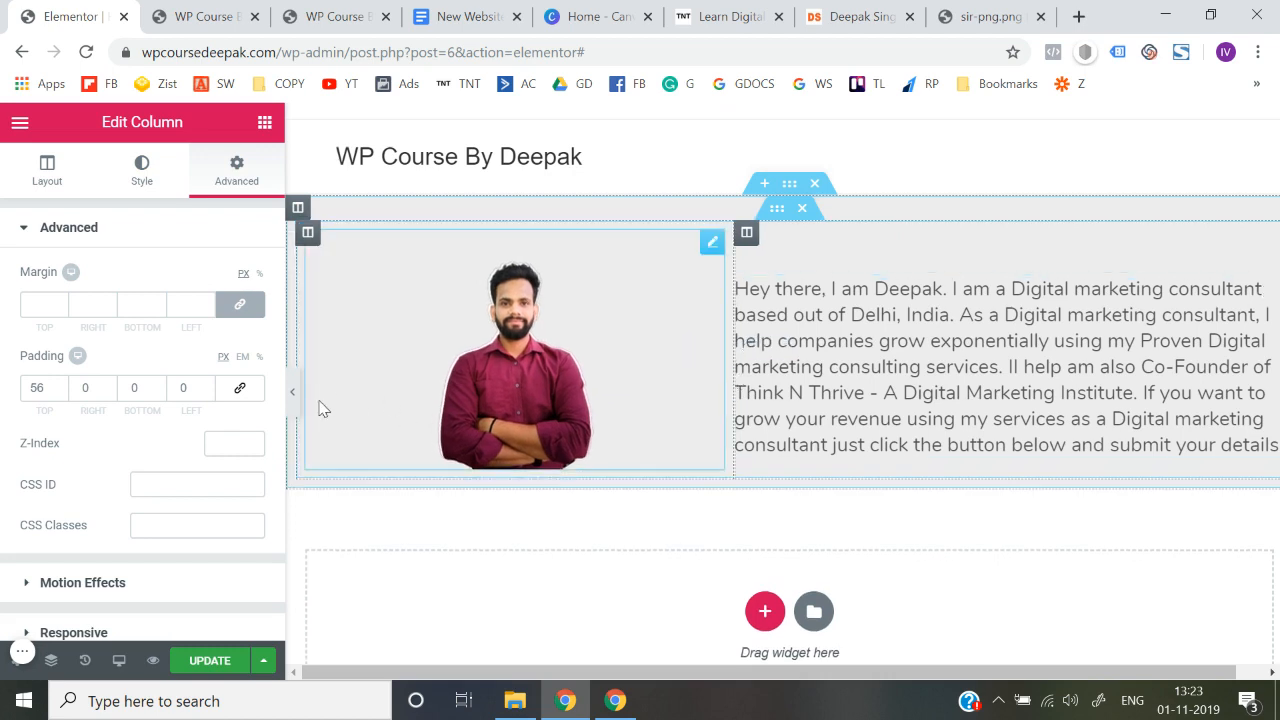
click(291, 400)
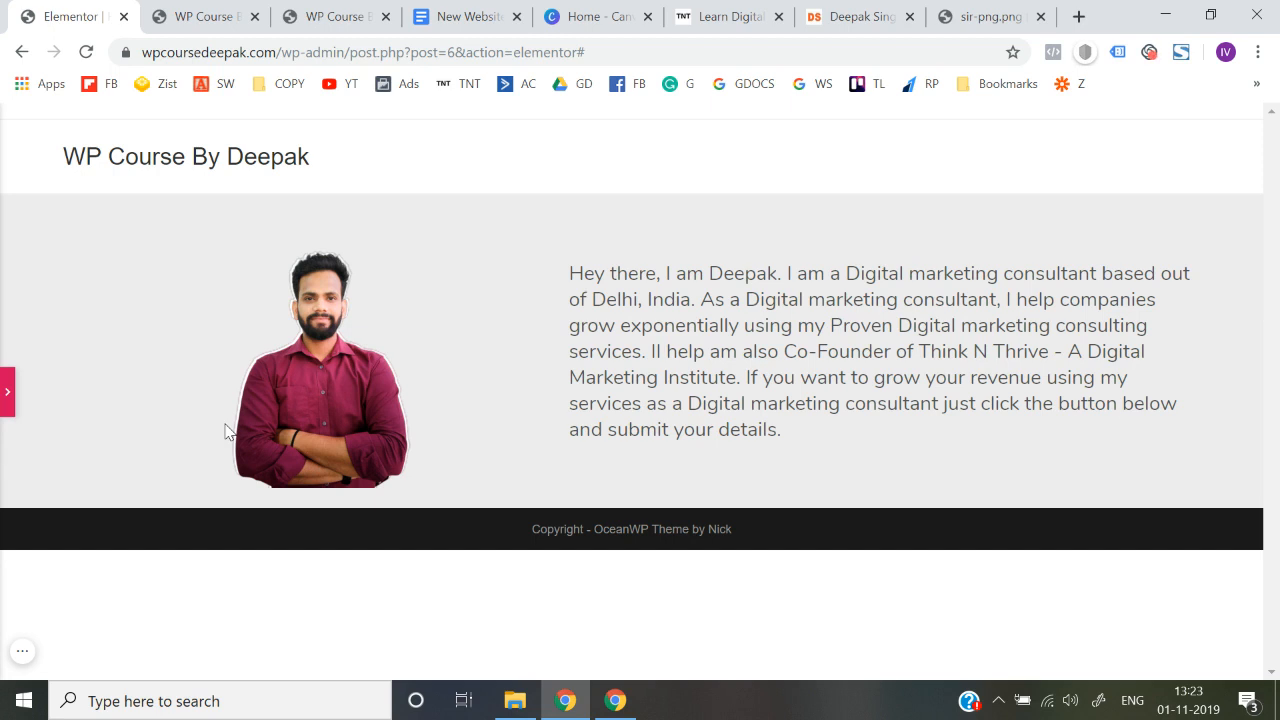
click(7, 391)
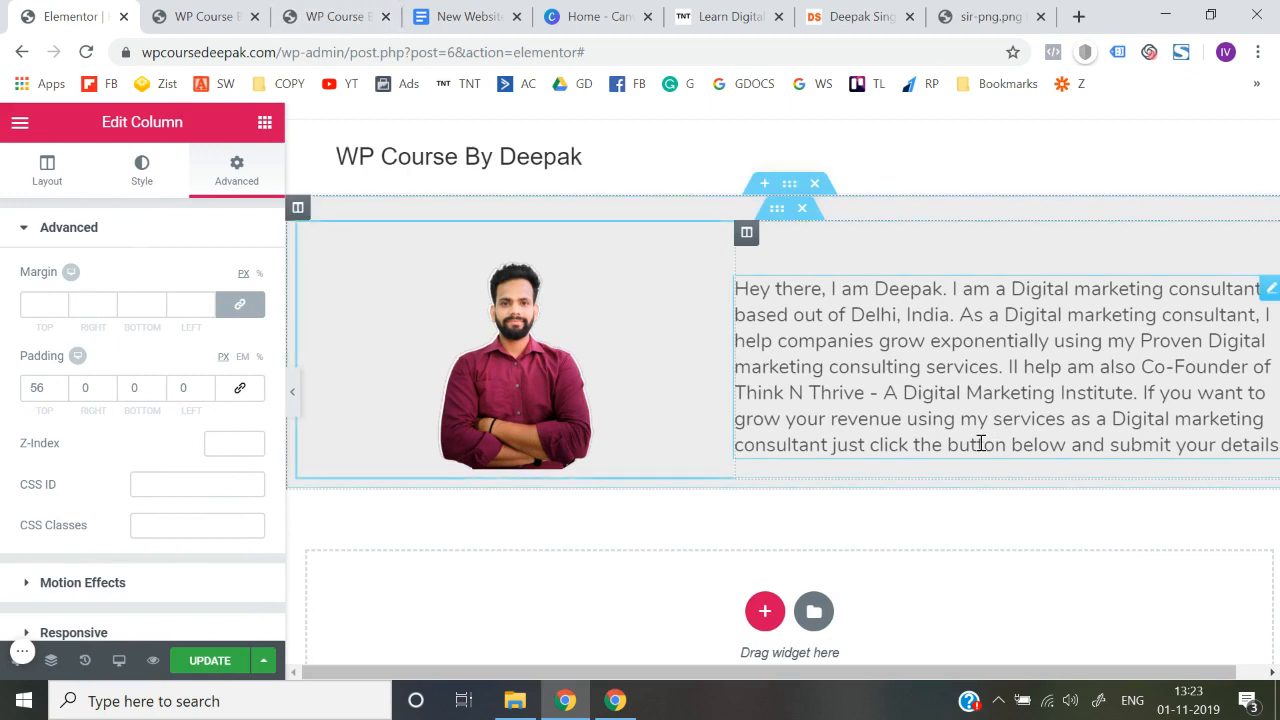
click(292, 391)
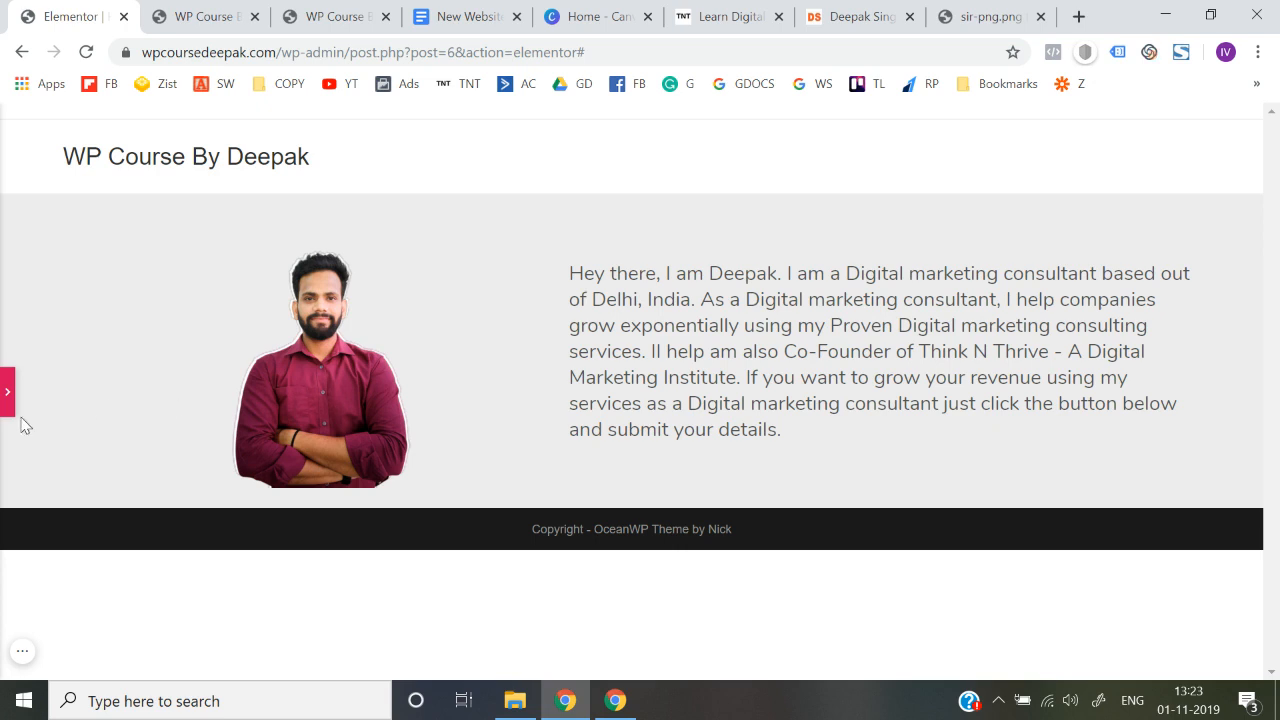
click(6, 400)
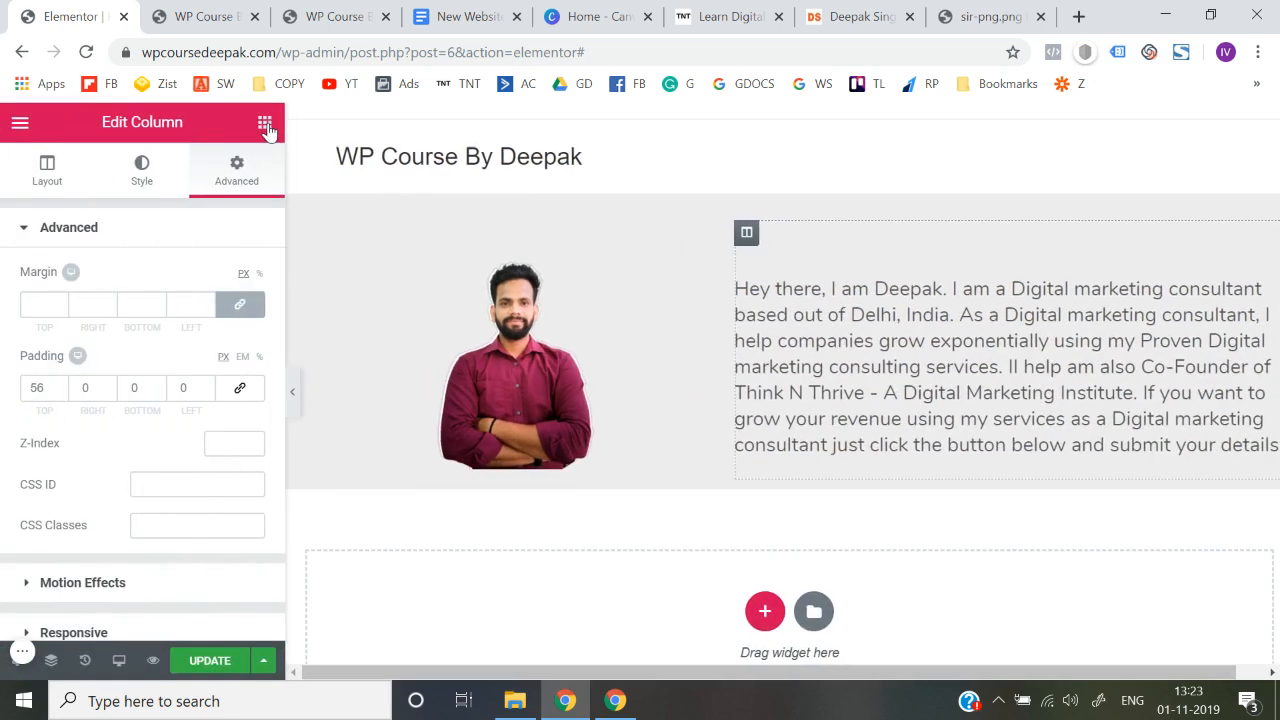
Step: Add a Button widget below the introductory text, center it, and preview it without the editing panel
click(265, 126)
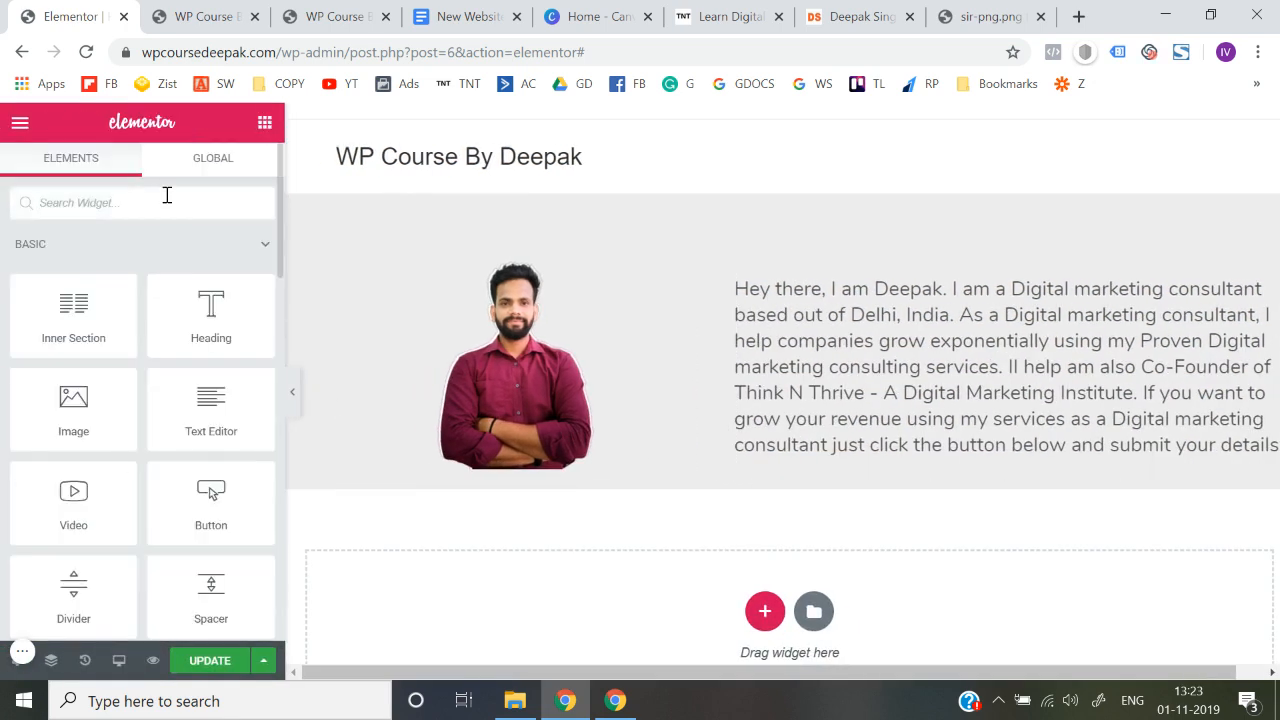
text(butt)
drag(72, 255, 970, 448)
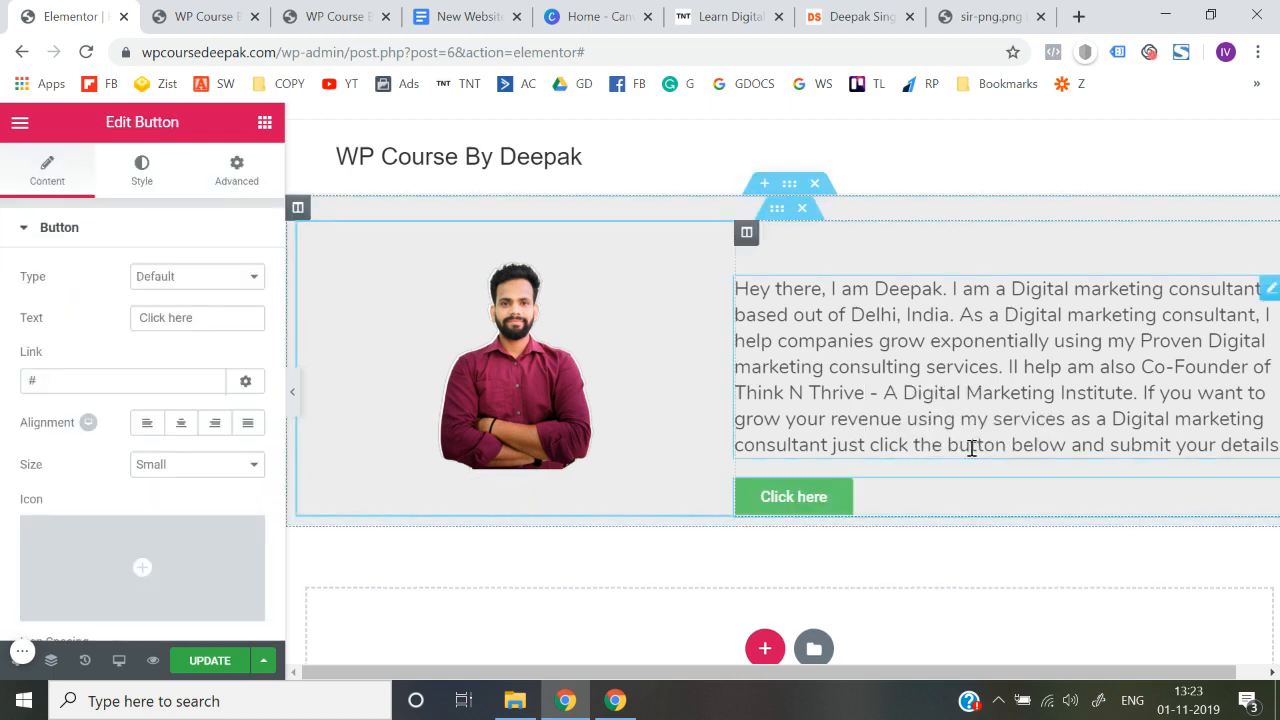
click(182, 430)
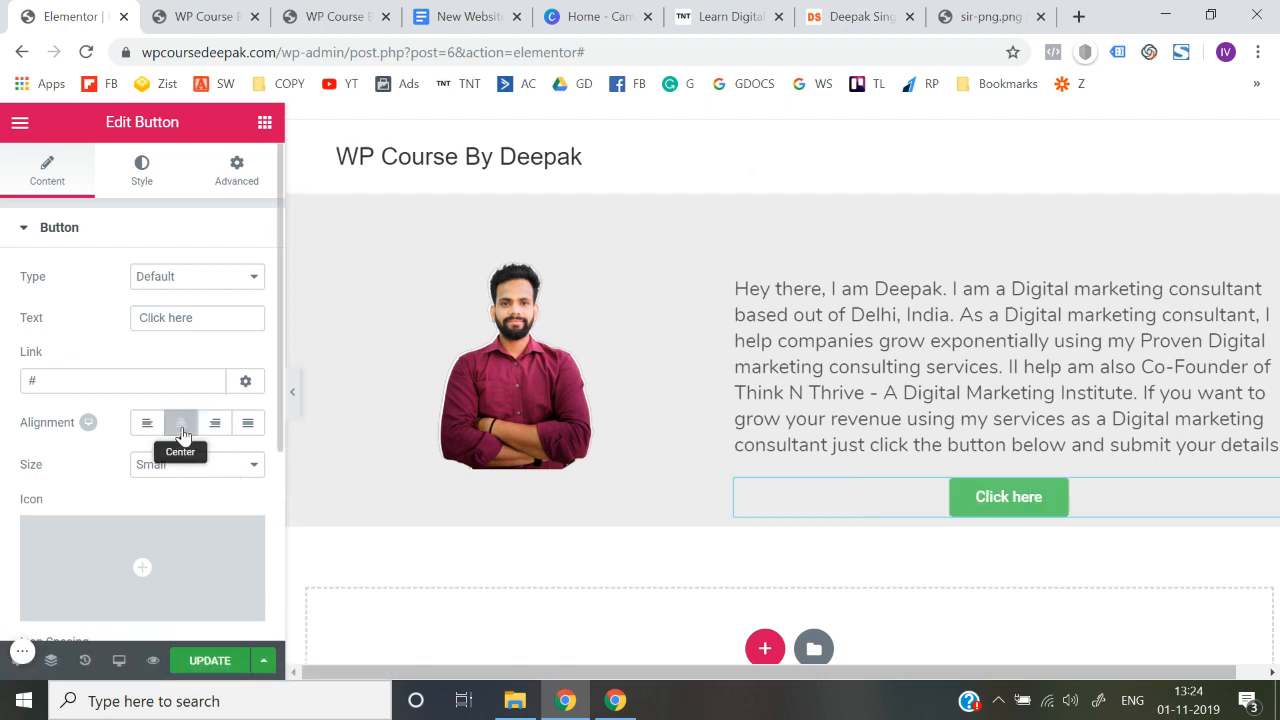
click(293, 405)
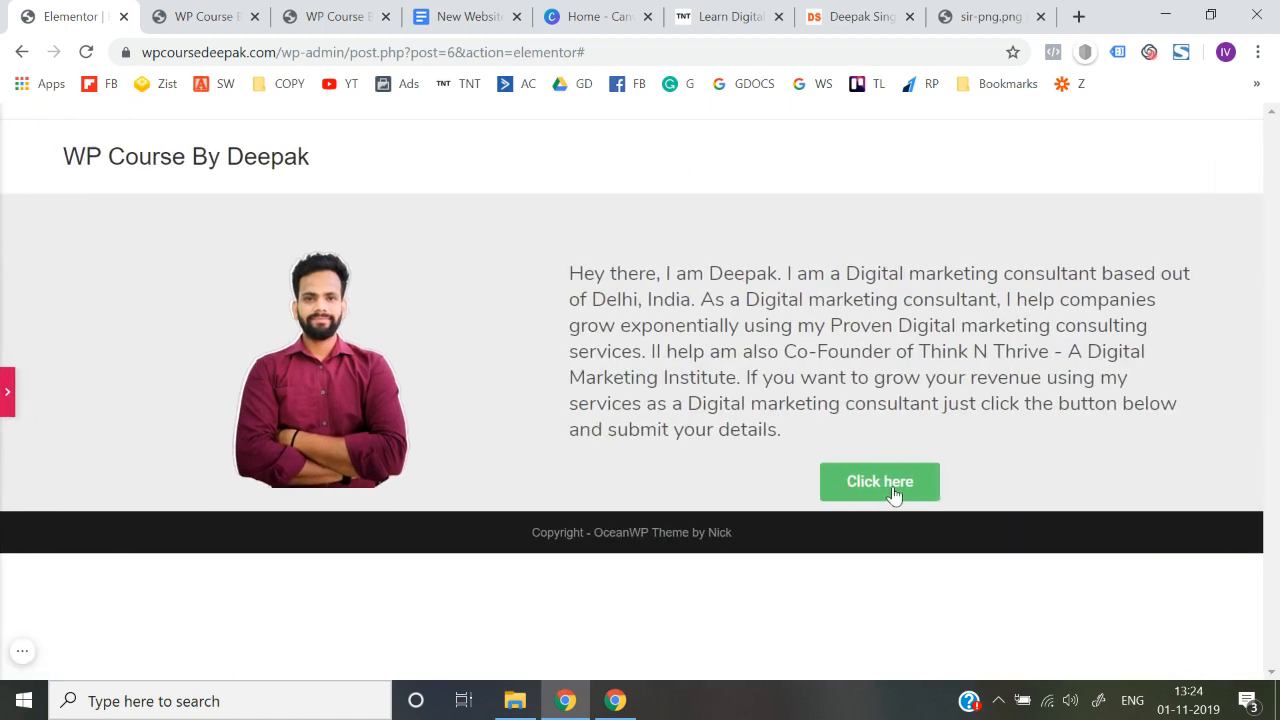
click(4, 395)
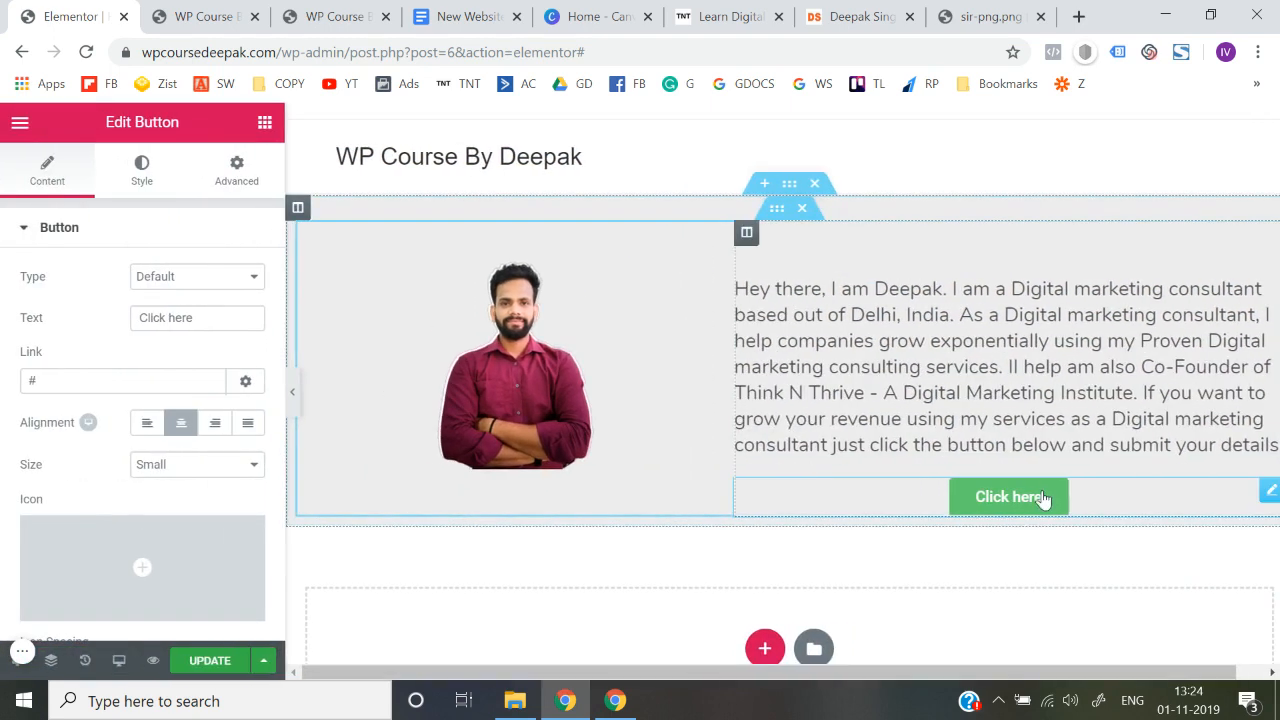
Step: Set the button's text to "Schedule Free Strategy Session"
triple_click(245, 317)
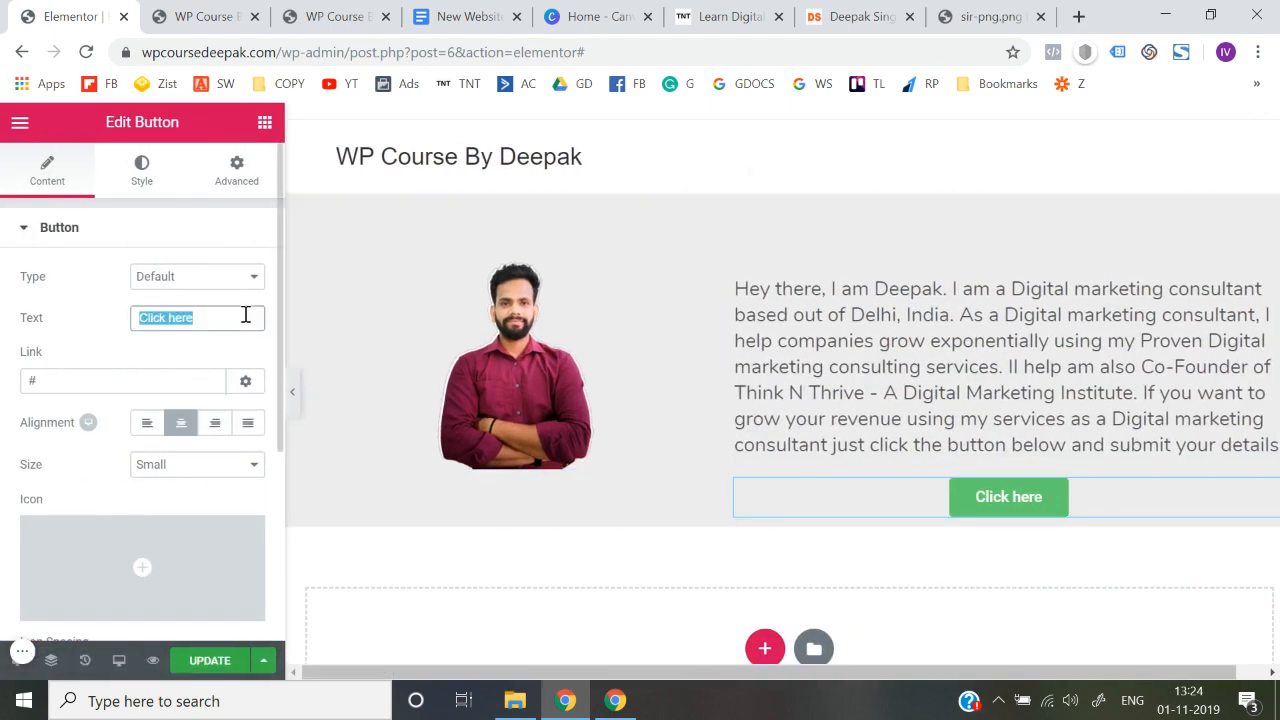
text(Schedule GFre)
key(BackSpace)
key(BackSpace)
key(BackSpace)
key(BackSpace)
text(Free Stratregy)
click(245, 317)
key(BackSpace)
key(BackSpace)
key(BackSpace)
key(BackSpace)
key(BackSpace)
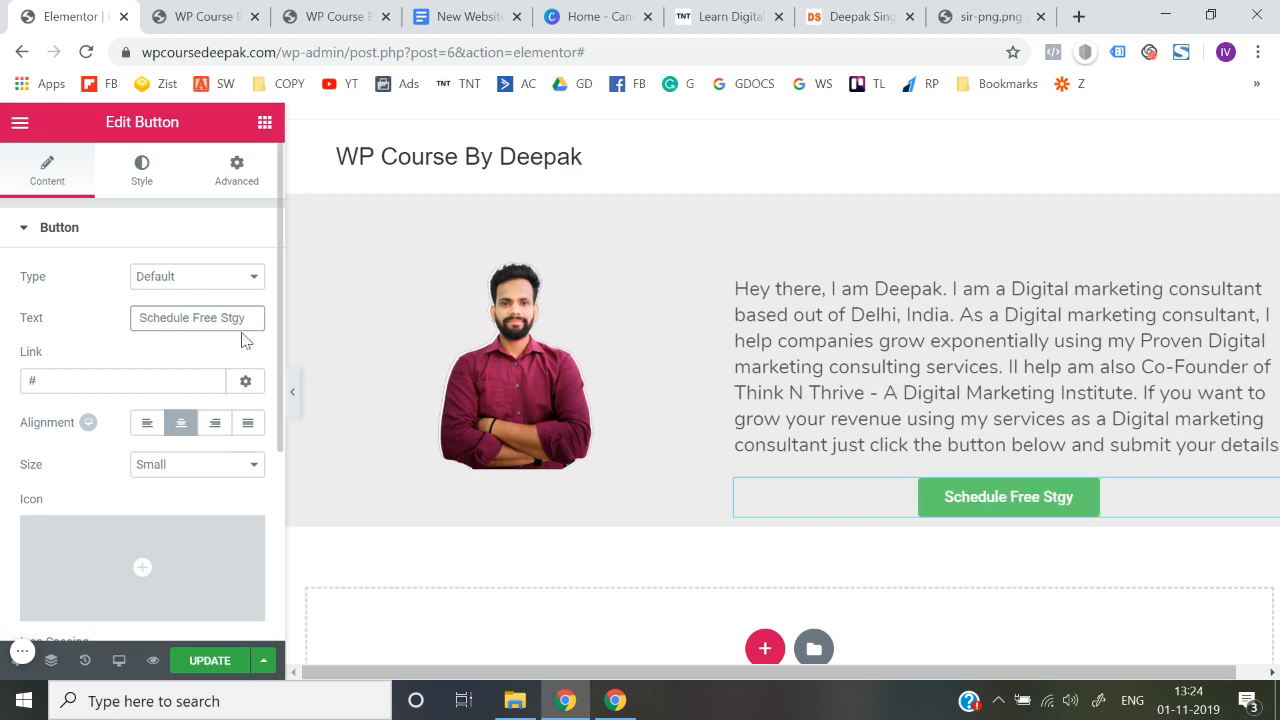
key(Delete)
key(Delete)
text(ra)
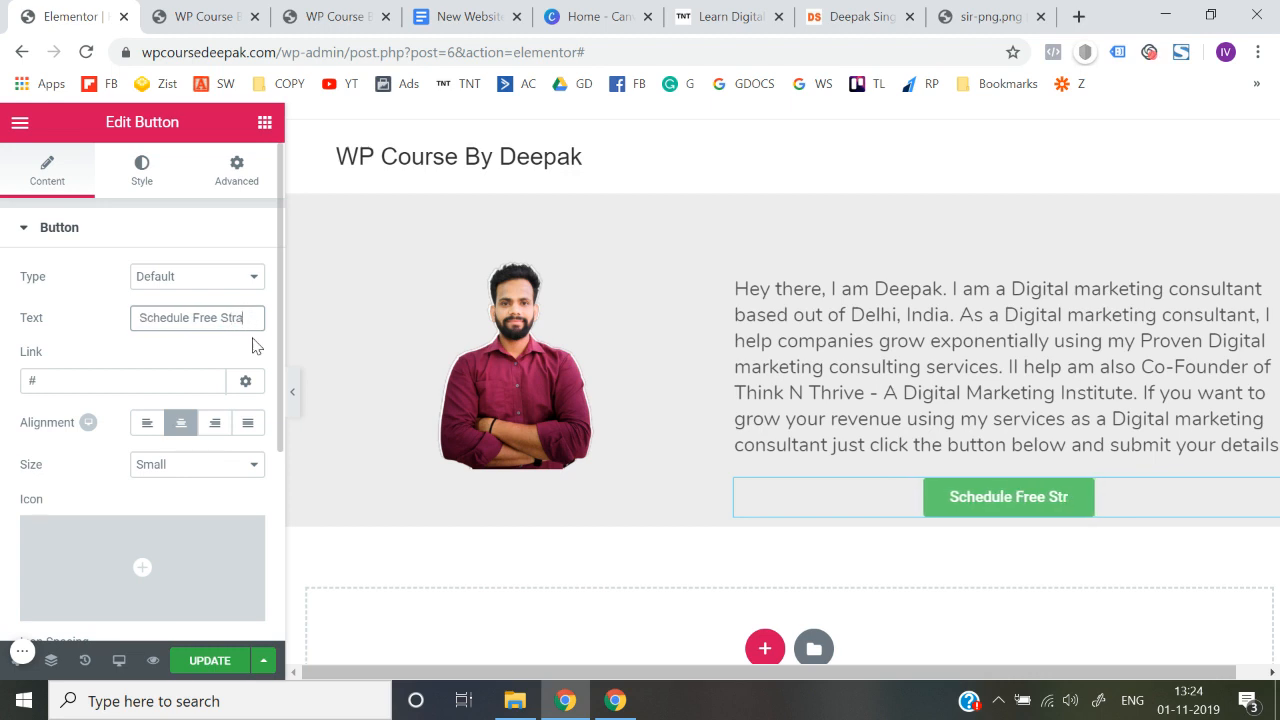
text(tegy Session)
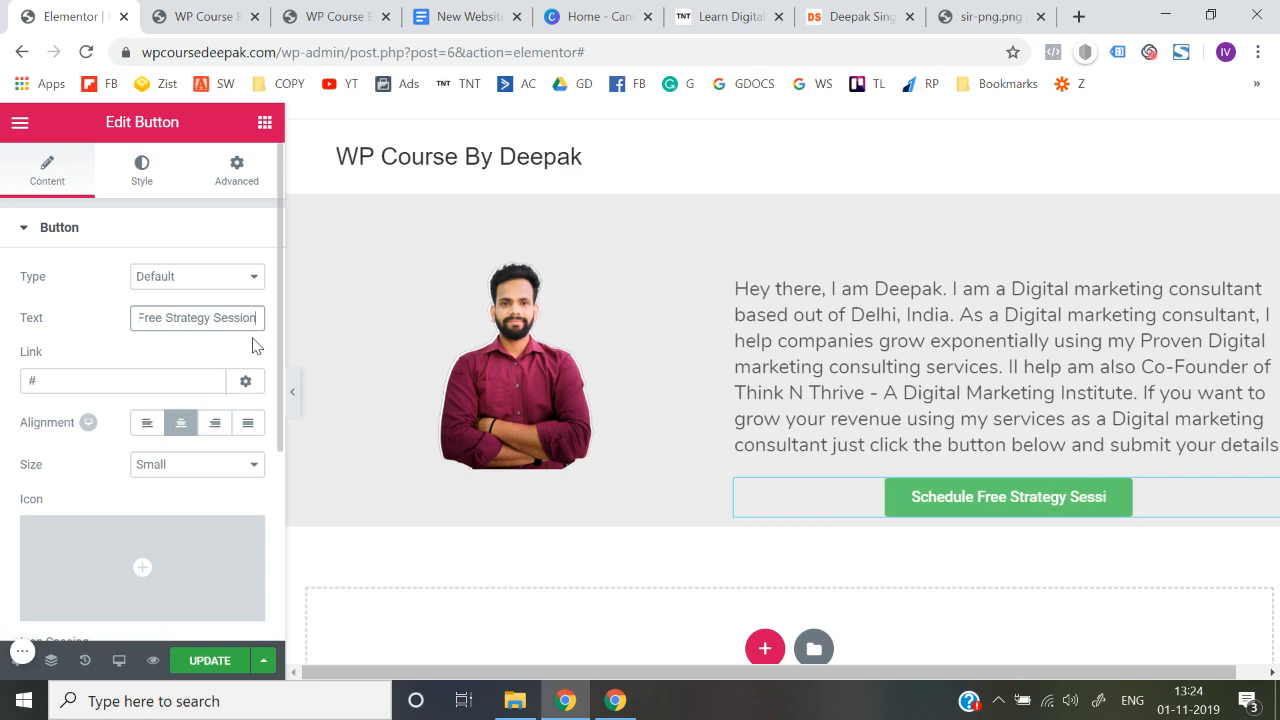
click(4, 312)
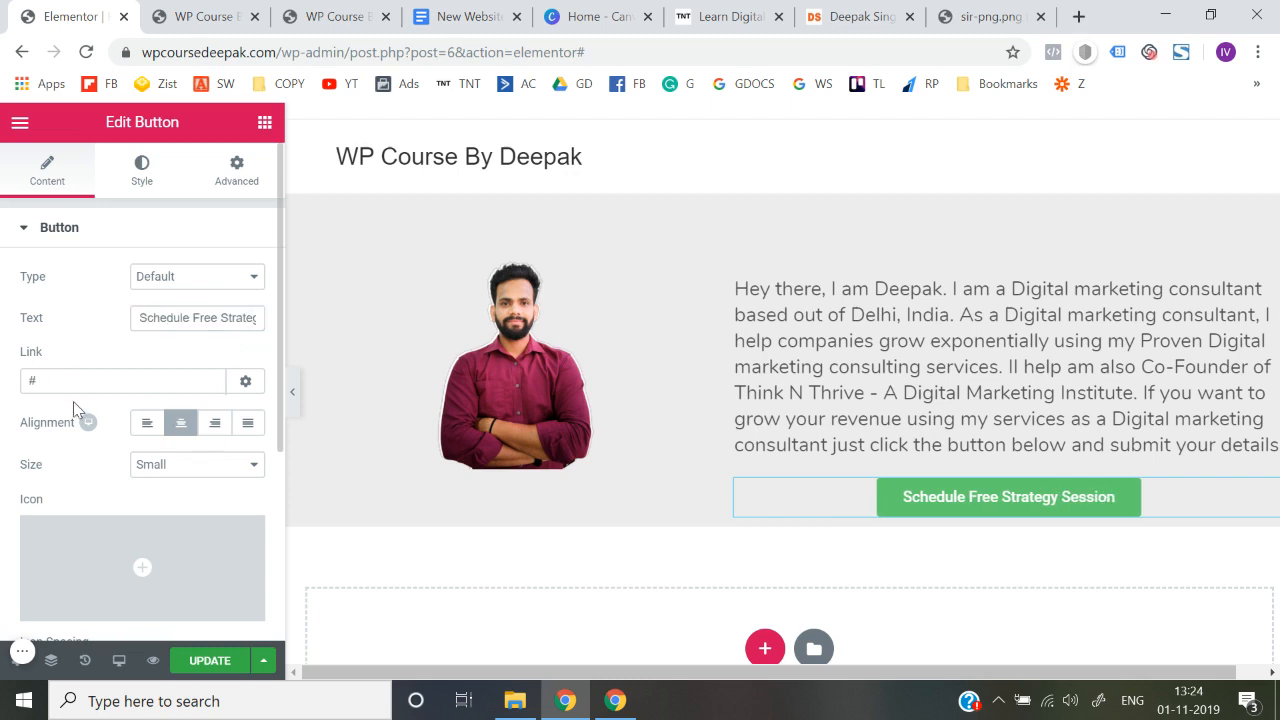
Step: Preview the hero section with its new button and update the page to save the changes
click(292, 393)
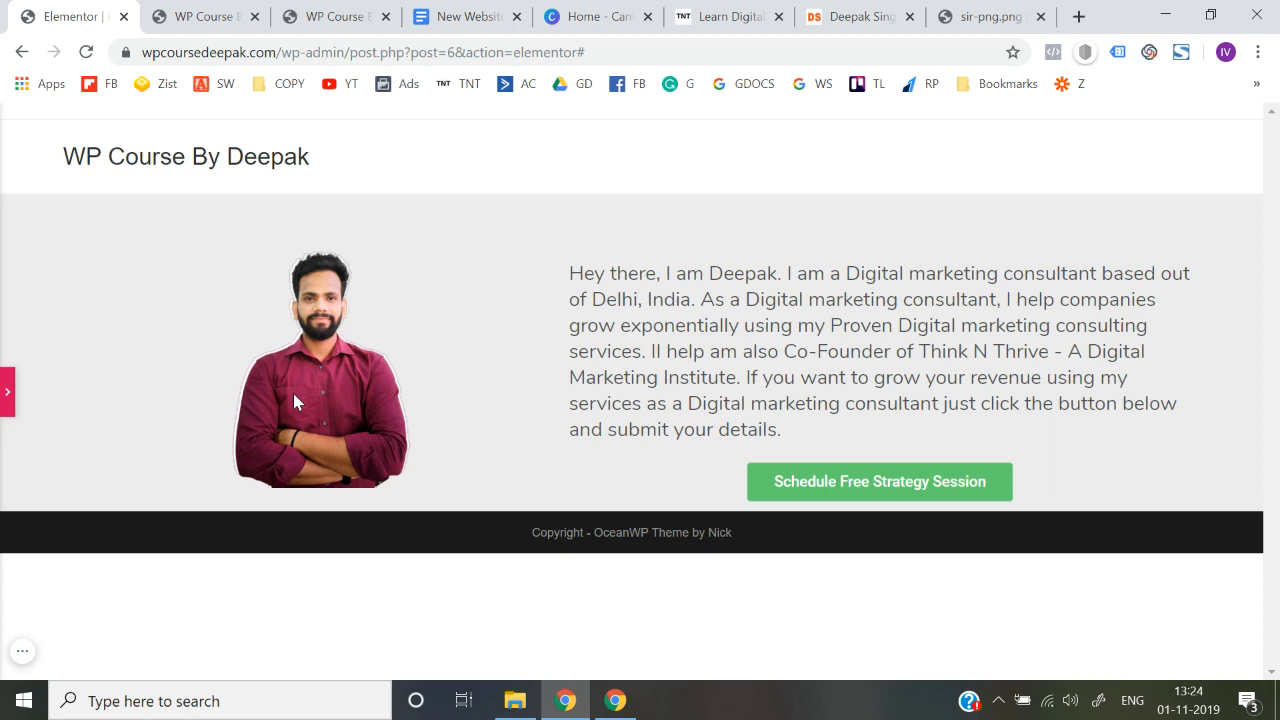
click(7, 393)
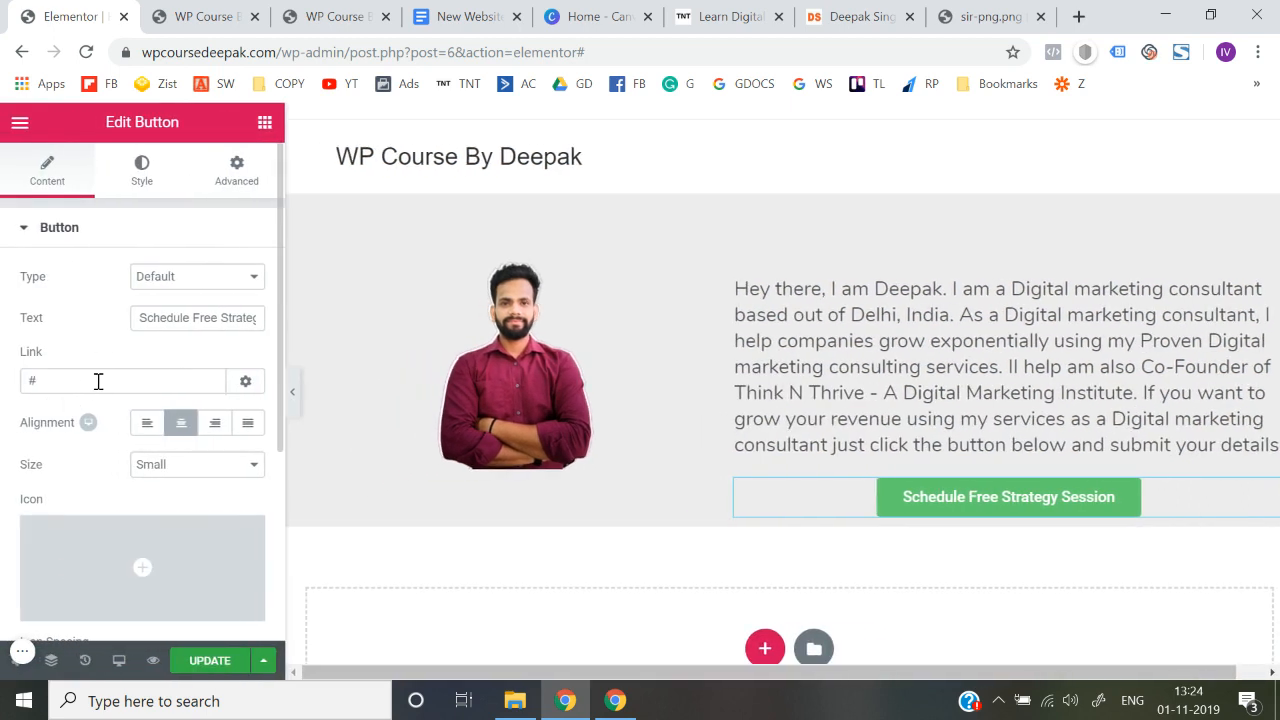
click(291, 400)
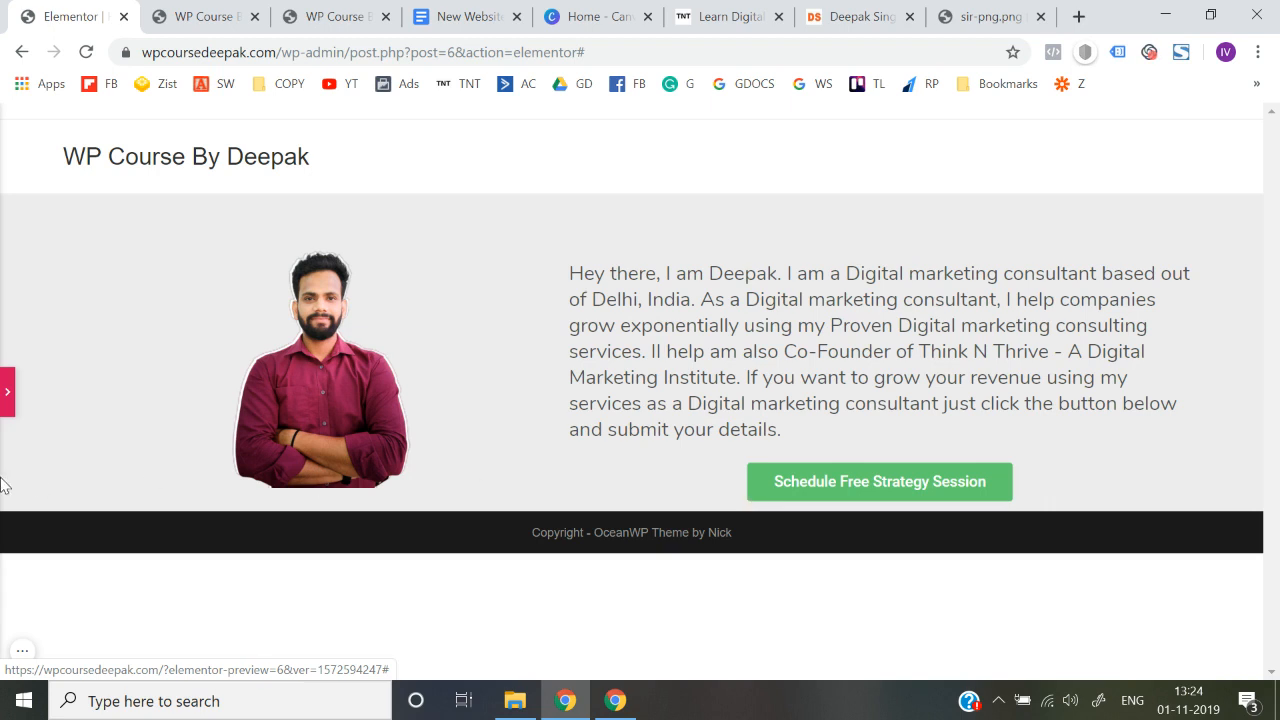
click(7, 392)
click(210, 660)
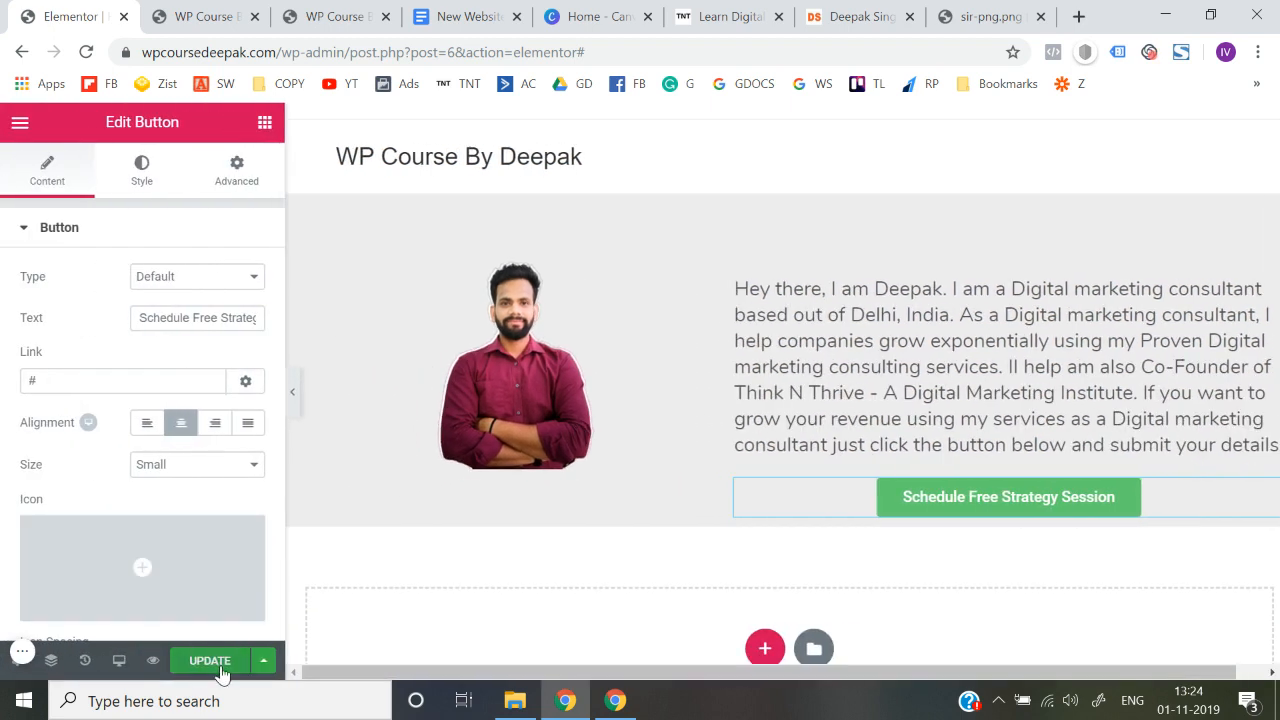
Step: Review the hero section without the editing panel and browse the widgets available for building the page
click(292, 418)
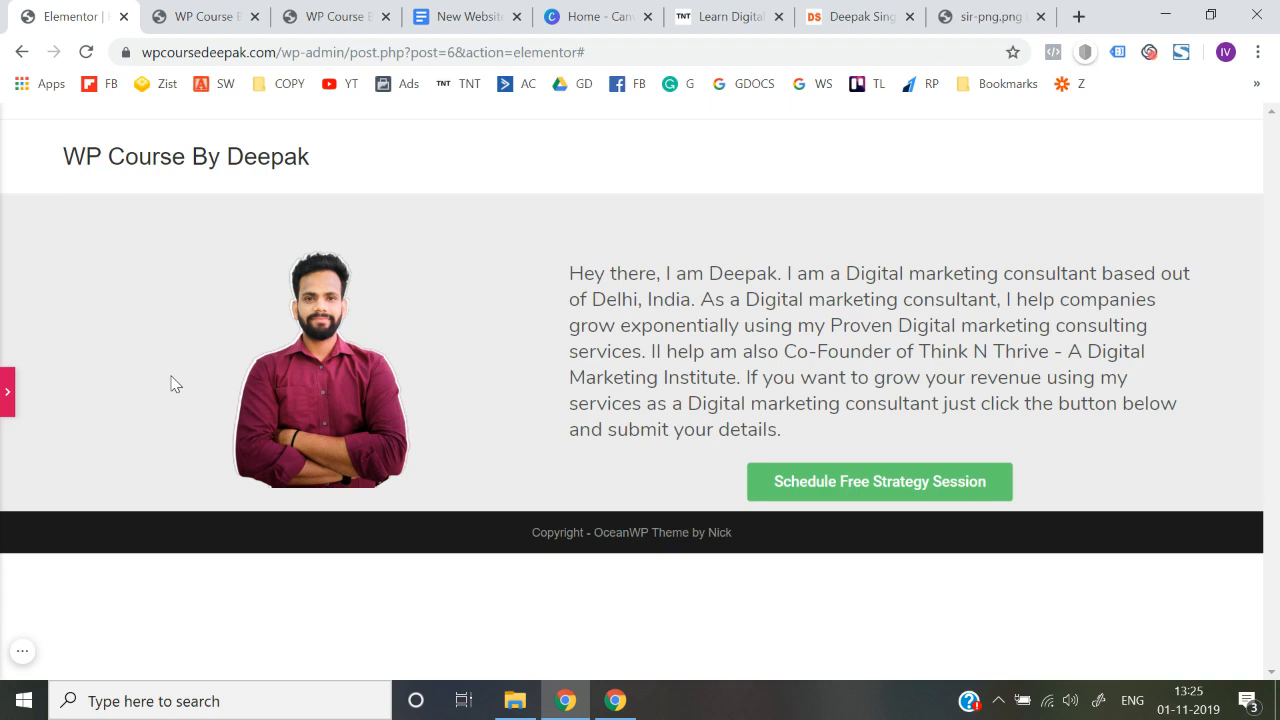
click(7, 392)
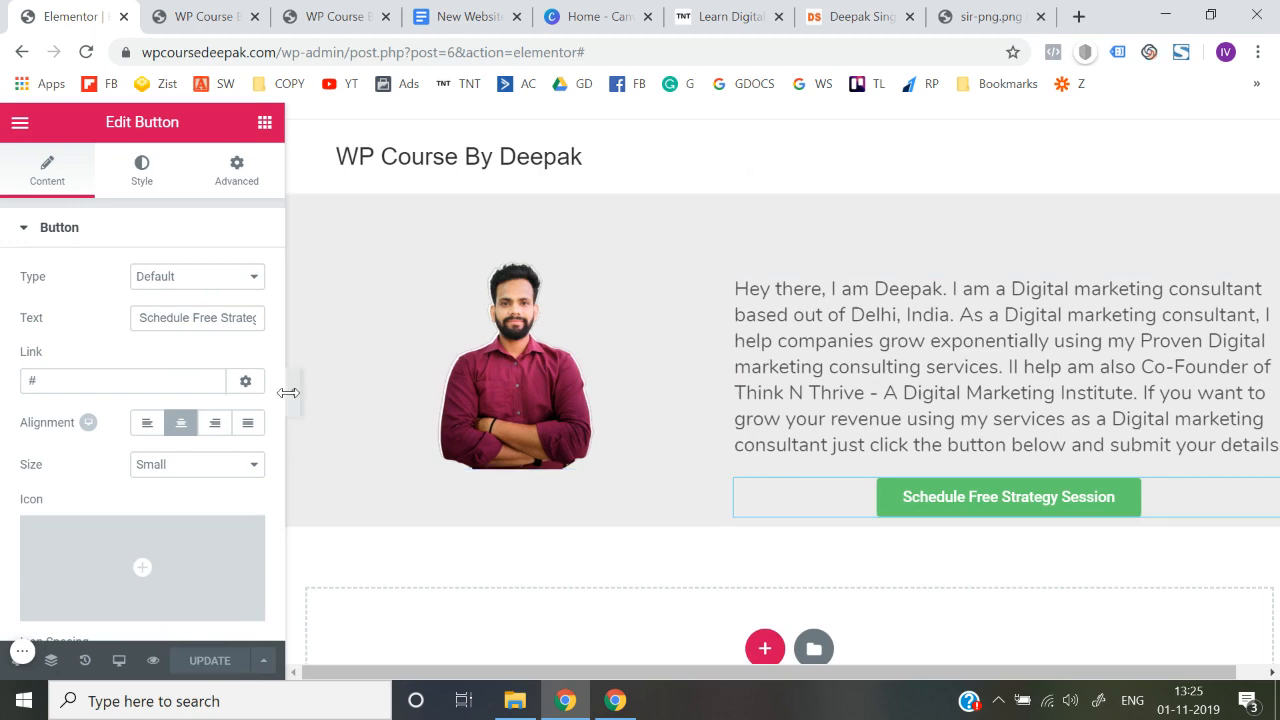
click(290, 393)
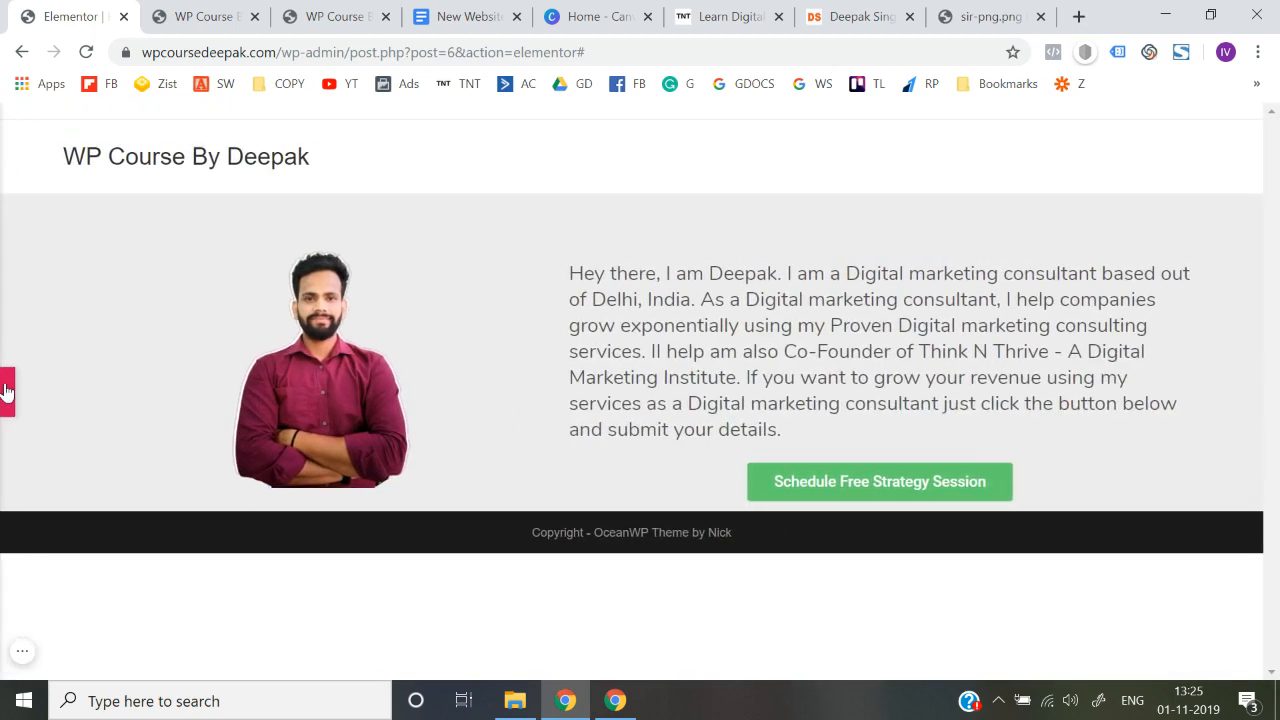
click(5, 391)
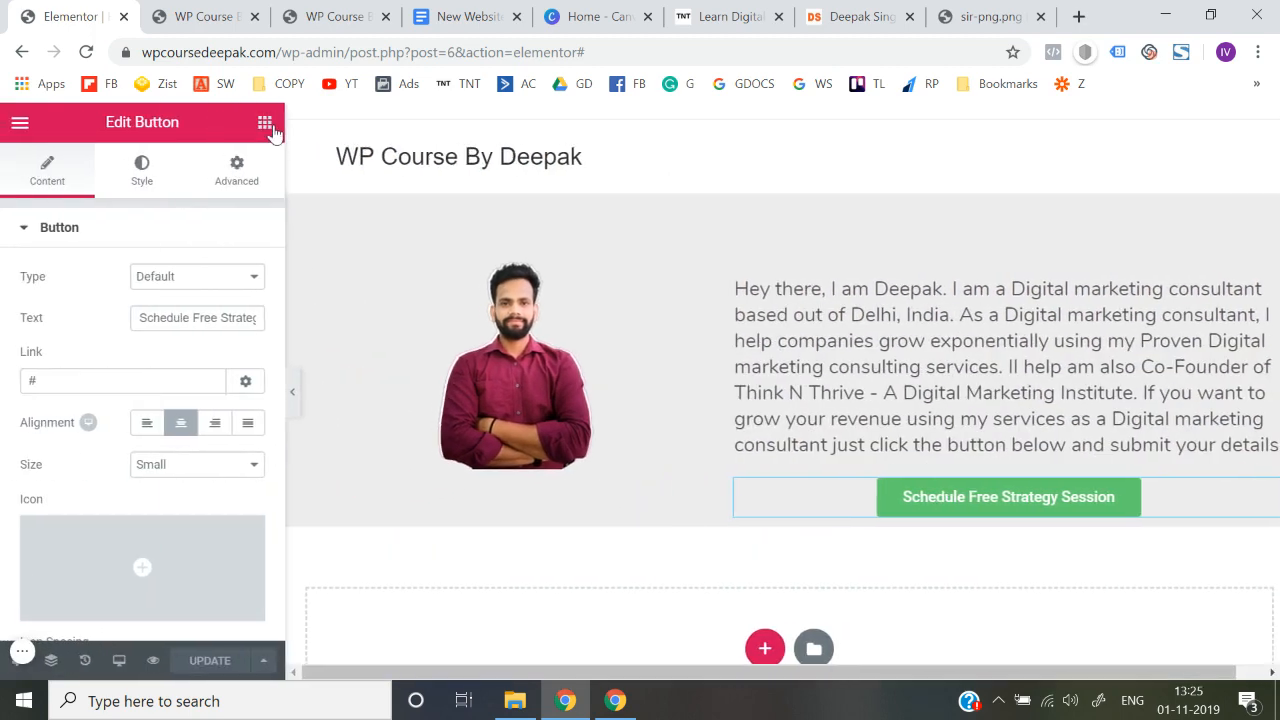
click(266, 124)
scroll(106, 449, down, 5)
scroll(106, 445, down, 5)
scroll(100, 400, up, 12)
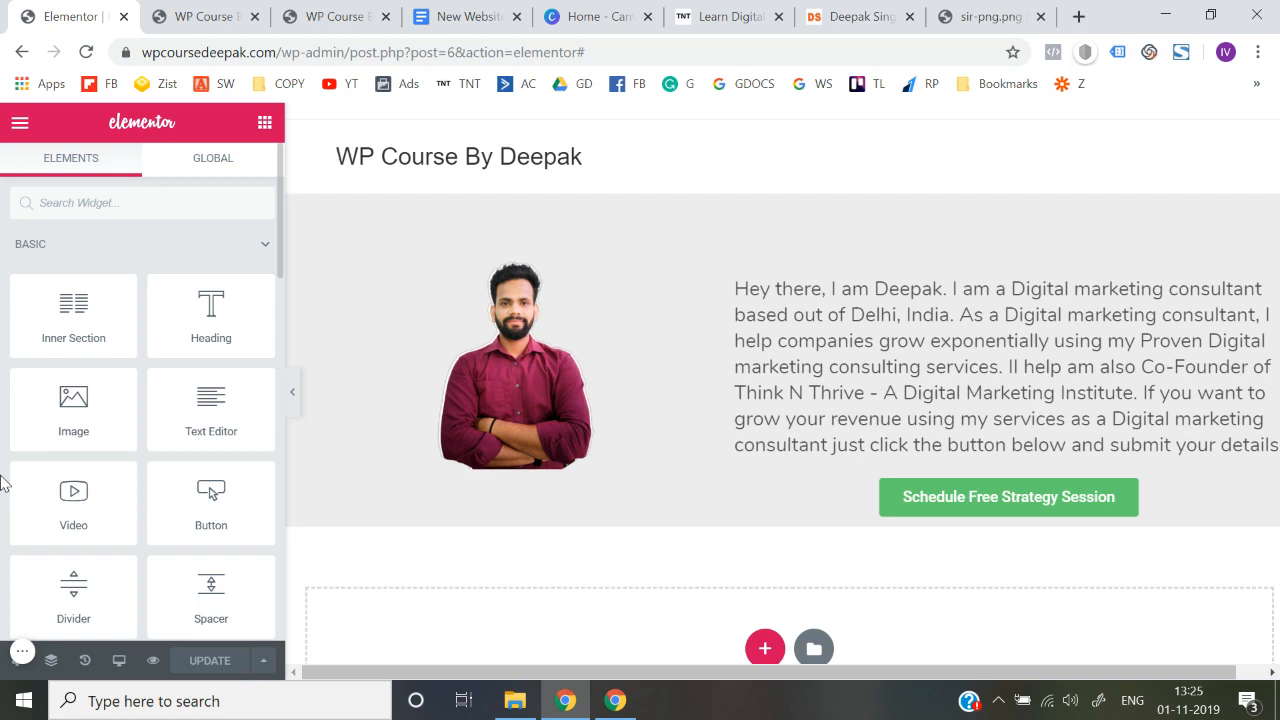
Step: Preview the page in the 360 px Mobile view, check the stacked portrait, text and button, and return to the Desktop view
click(119, 663)
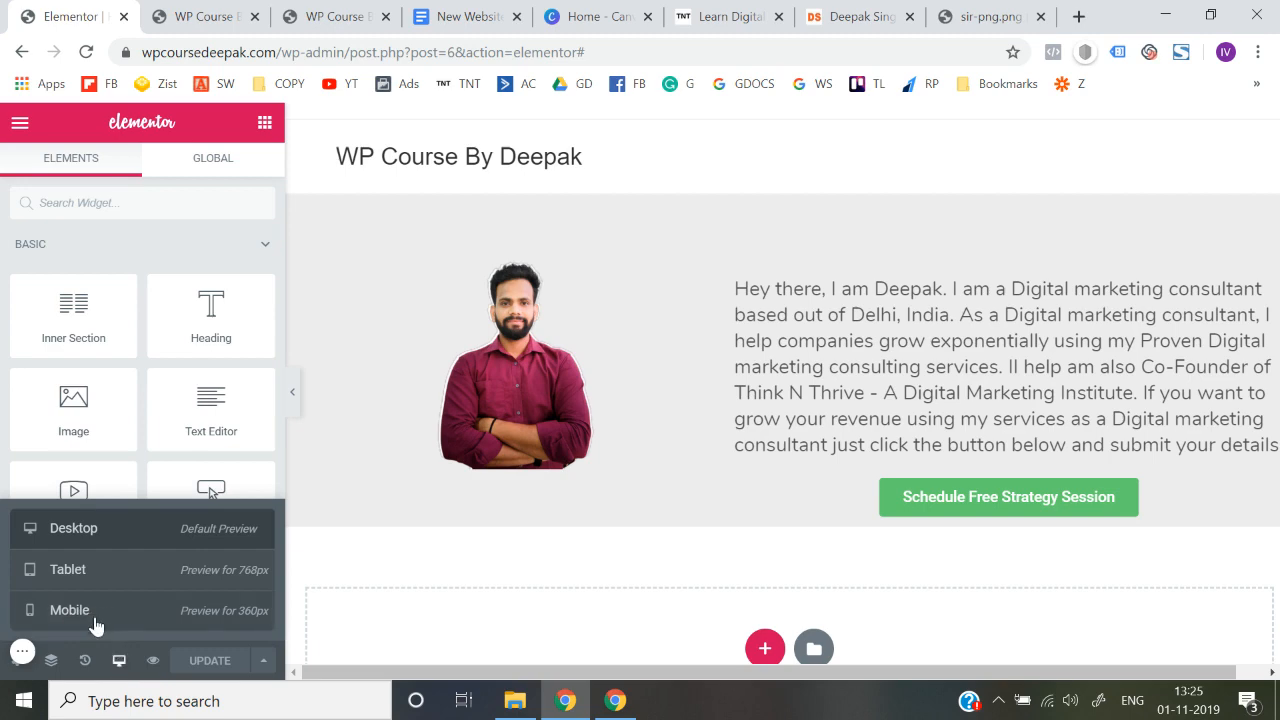
click(95, 618)
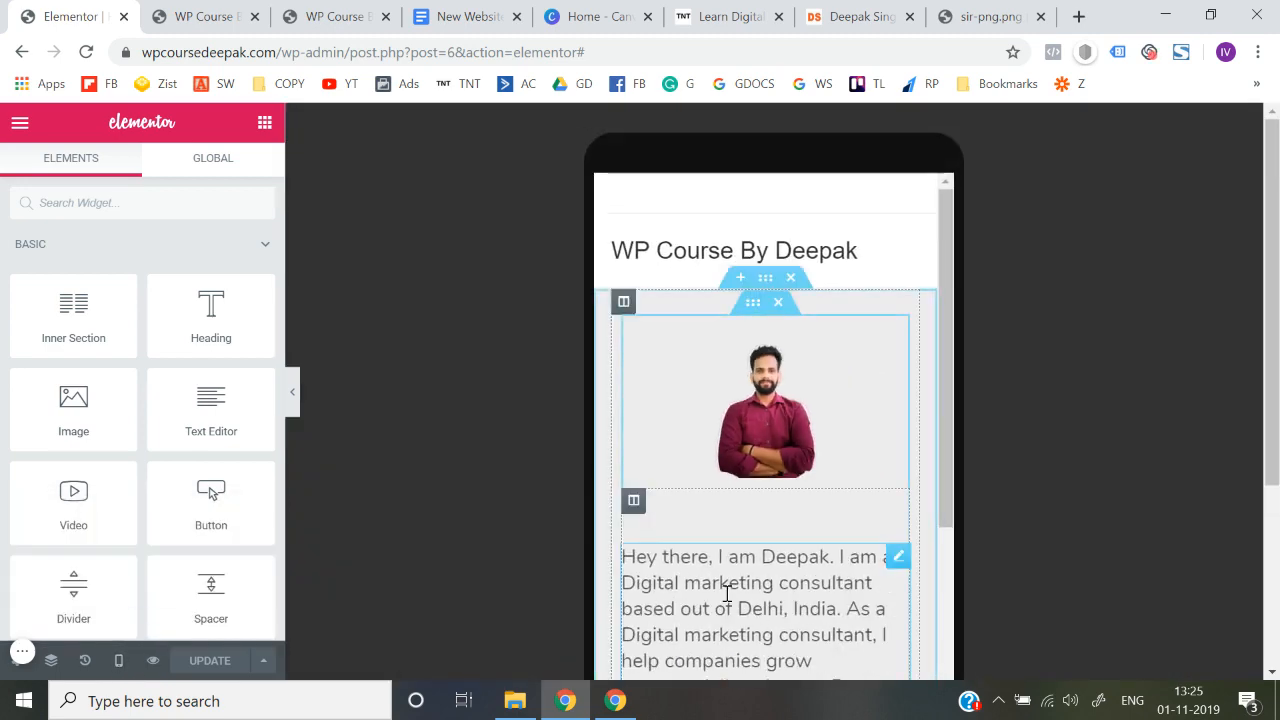
scroll(724, 590, down, 3)
scroll(727, 594, down, 3)
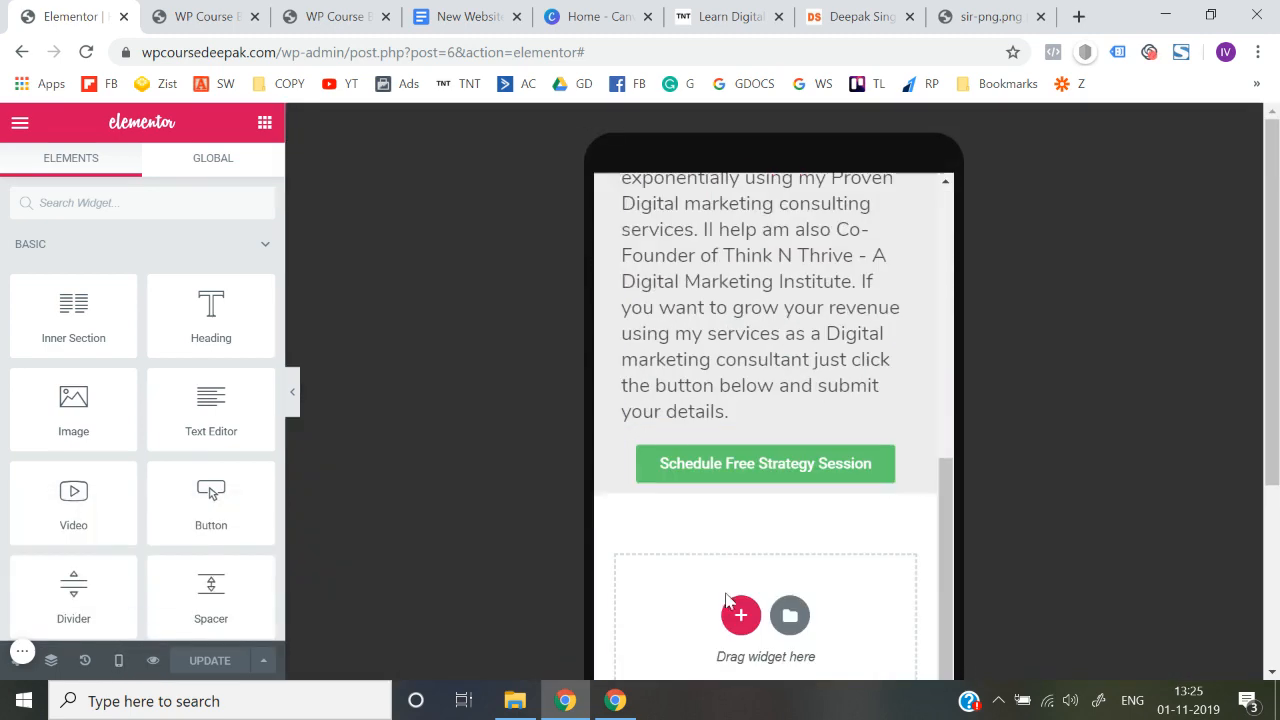
scroll(727, 594, up, 10)
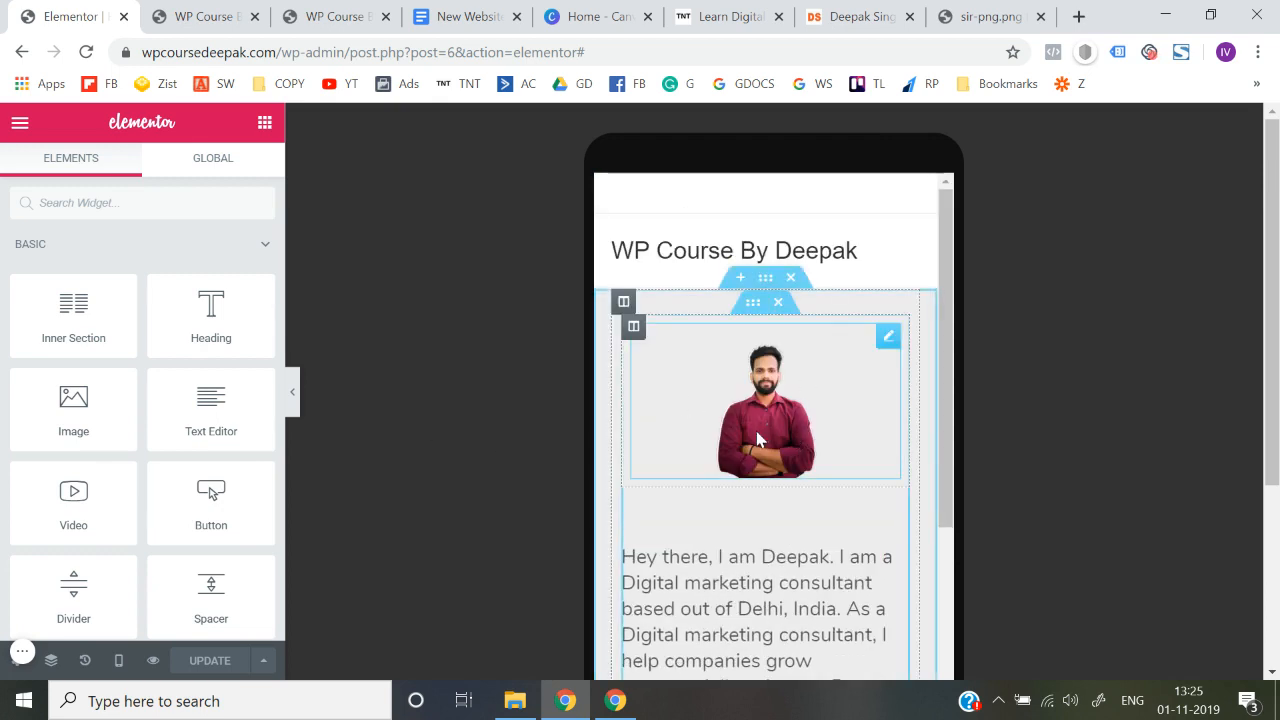
scroll(743, 545, down, 3)
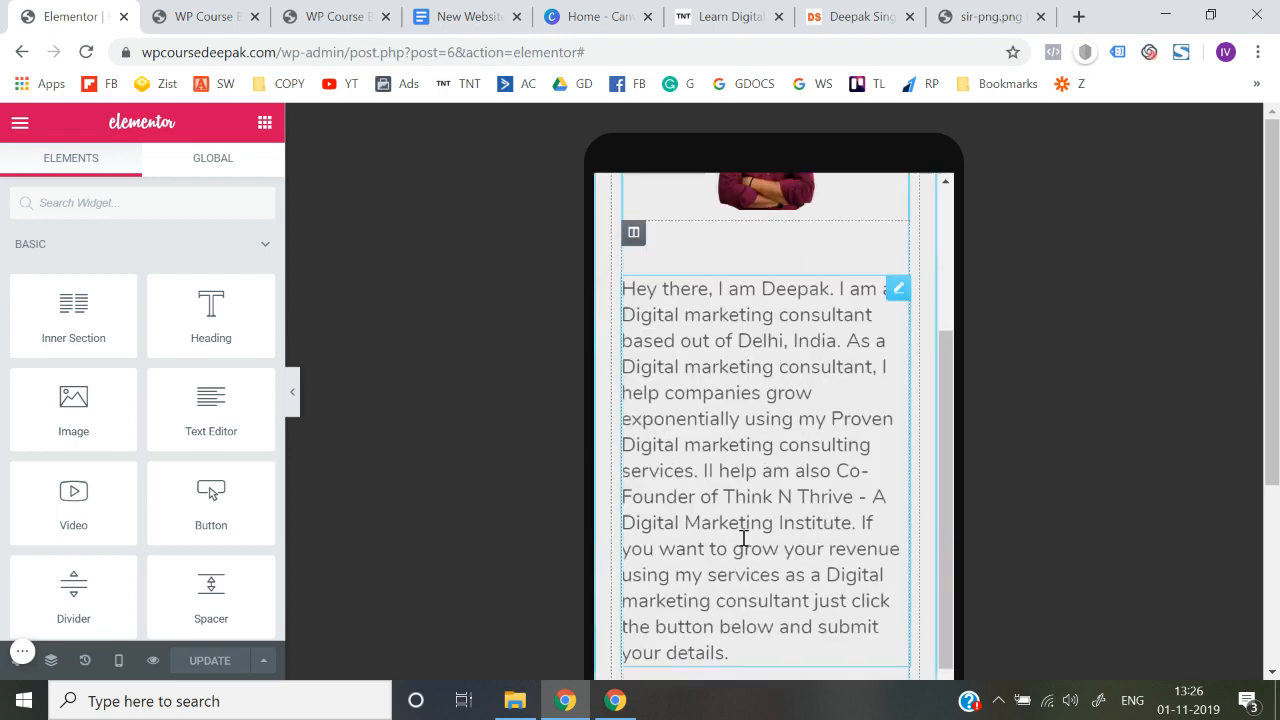
scroll(743, 545, down, 1)
scroll(743, 545, up, 2)
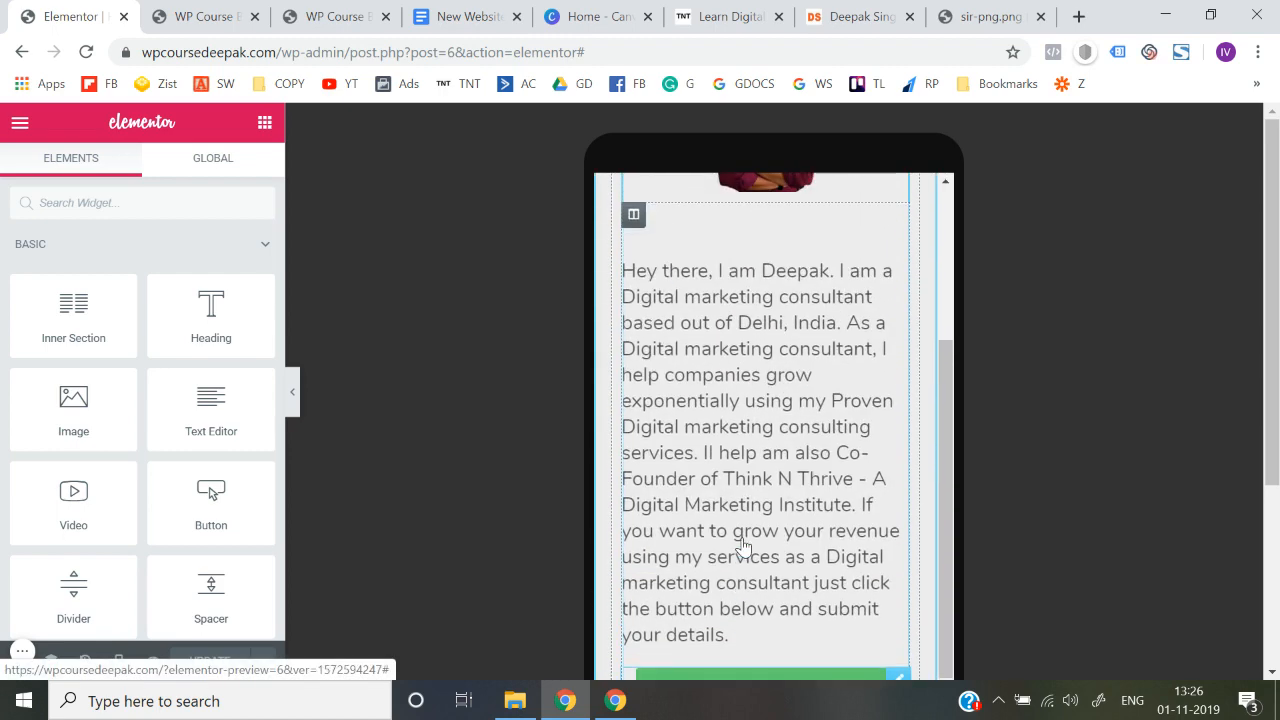
scroll(740, 540, down, 3)
scroll(743, 540, up, 5)
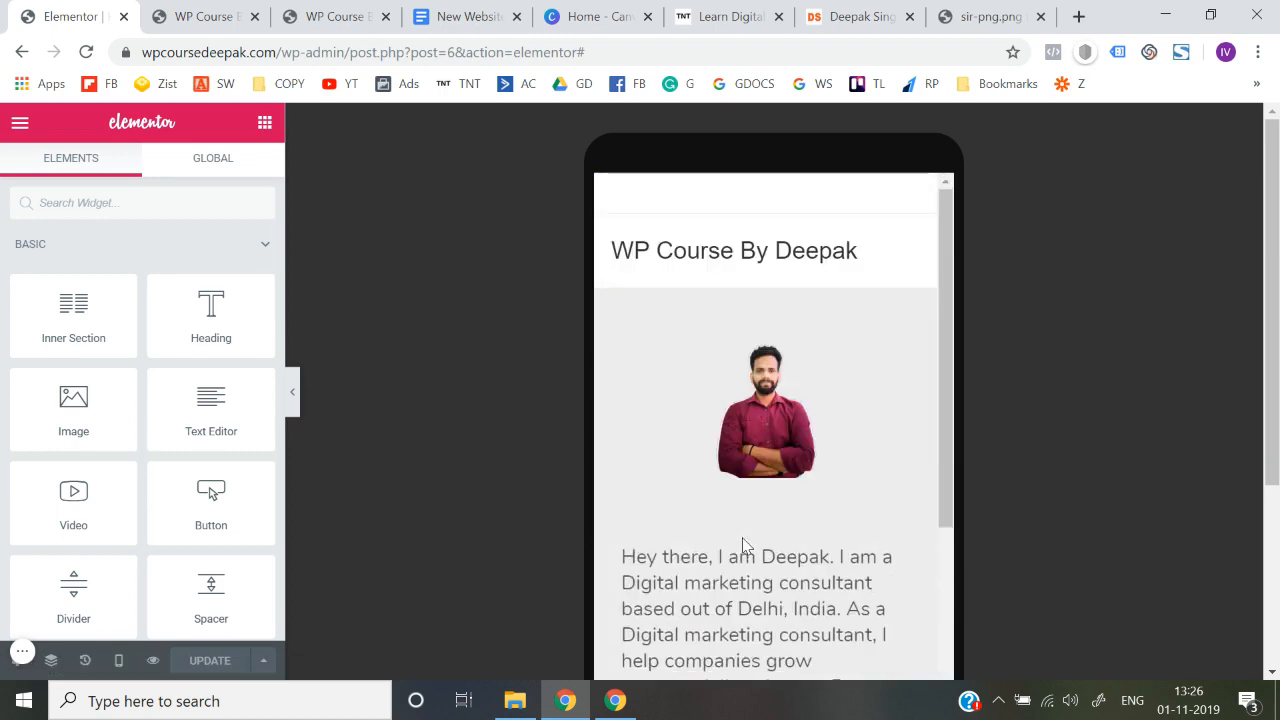
click(119, 662)
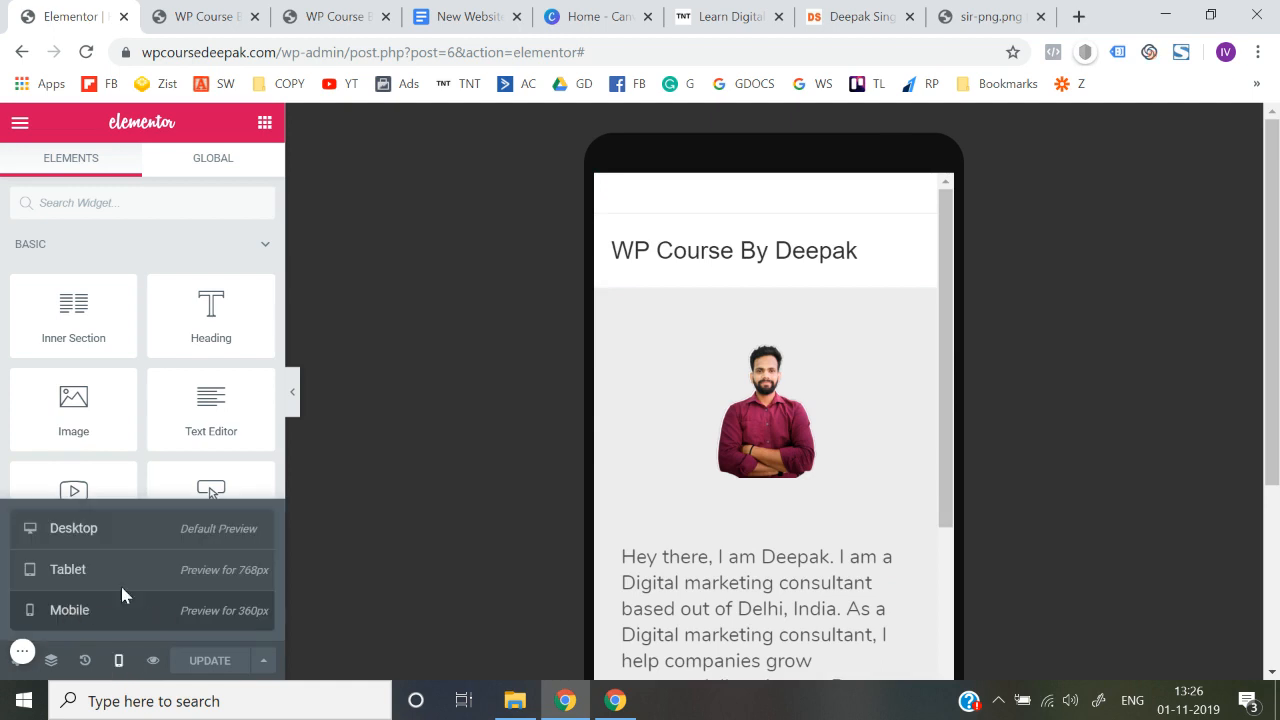
click(125, 540)
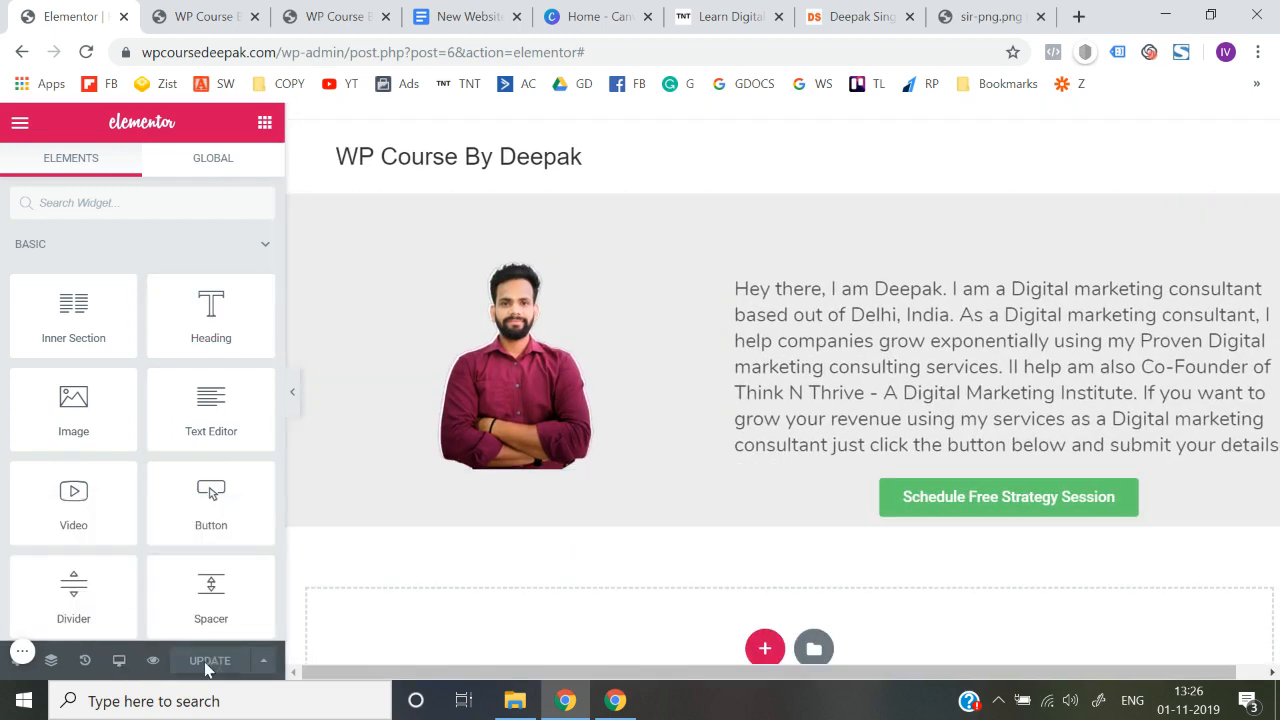
Step: Exit the Elementor editor to the WordPress dashboard and preview the Home Page in the browser
click(18, 124)
scroll(97, 457, down, 2)
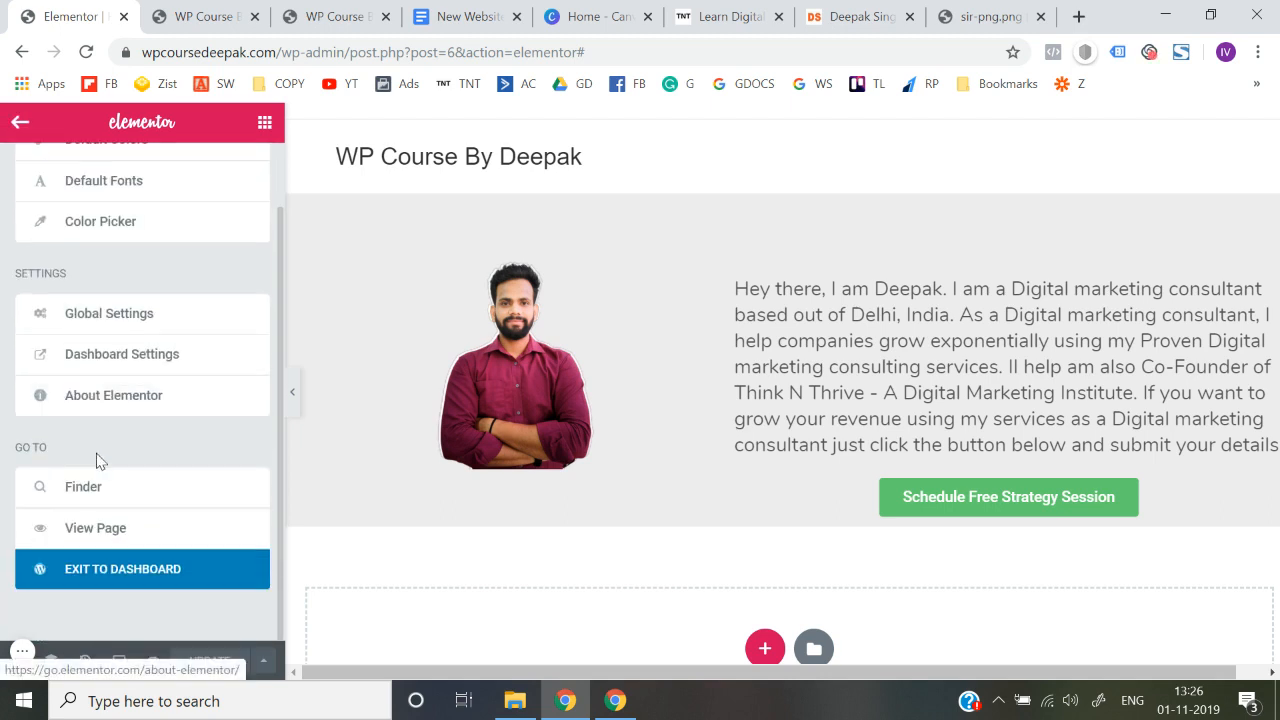
click(117, 578)
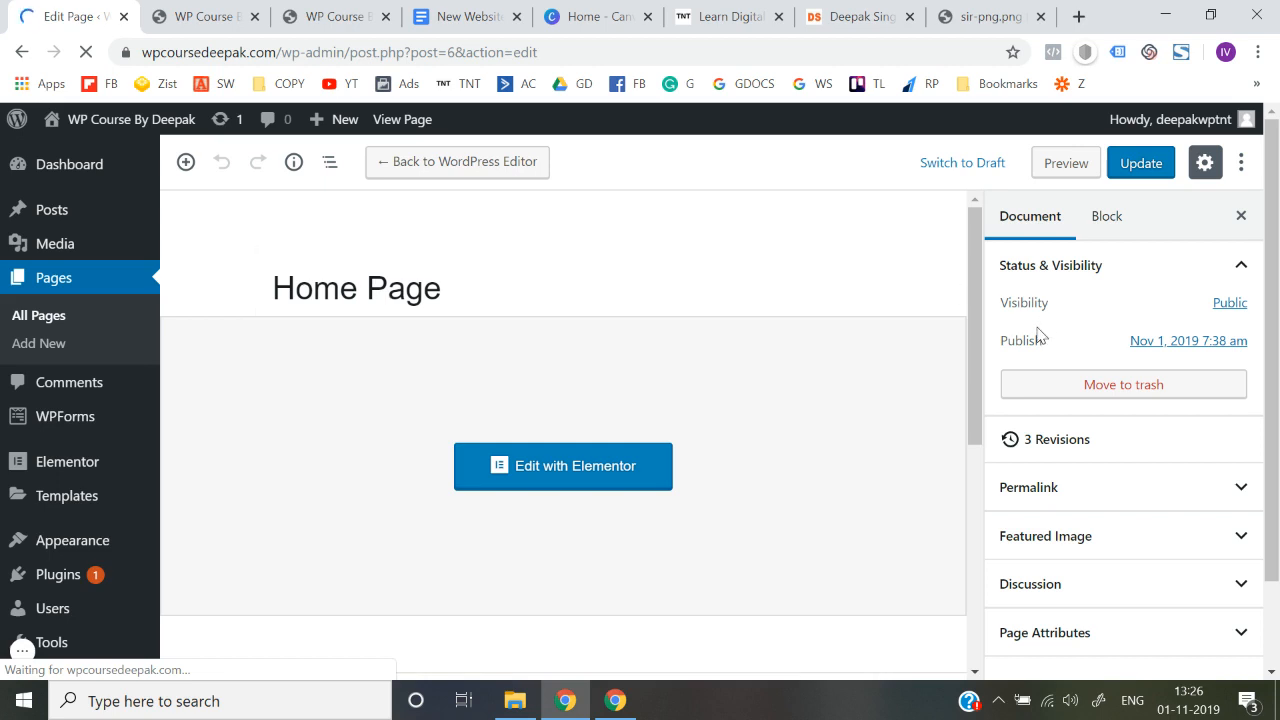
click(1066, 163)
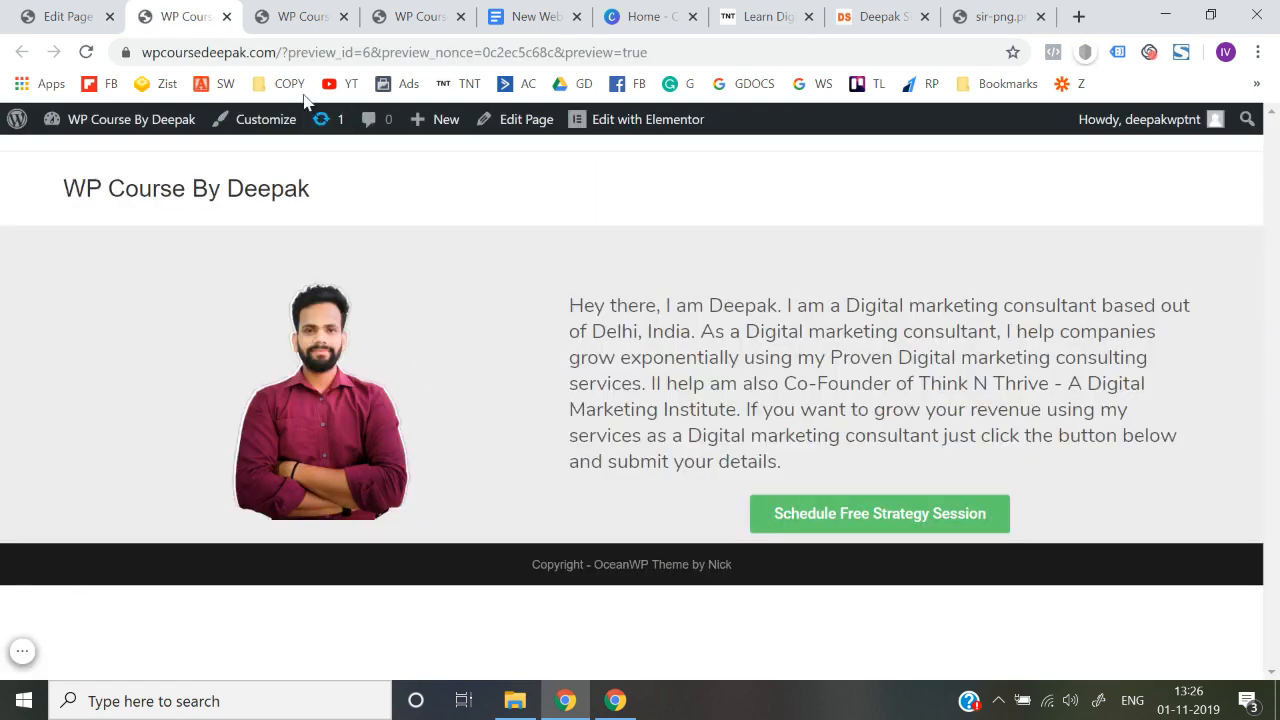
Step: Load wpcoursedeepak.com without the preview parameters in its address and examine the strip above the site title
drag(283, 52, 693, 66)
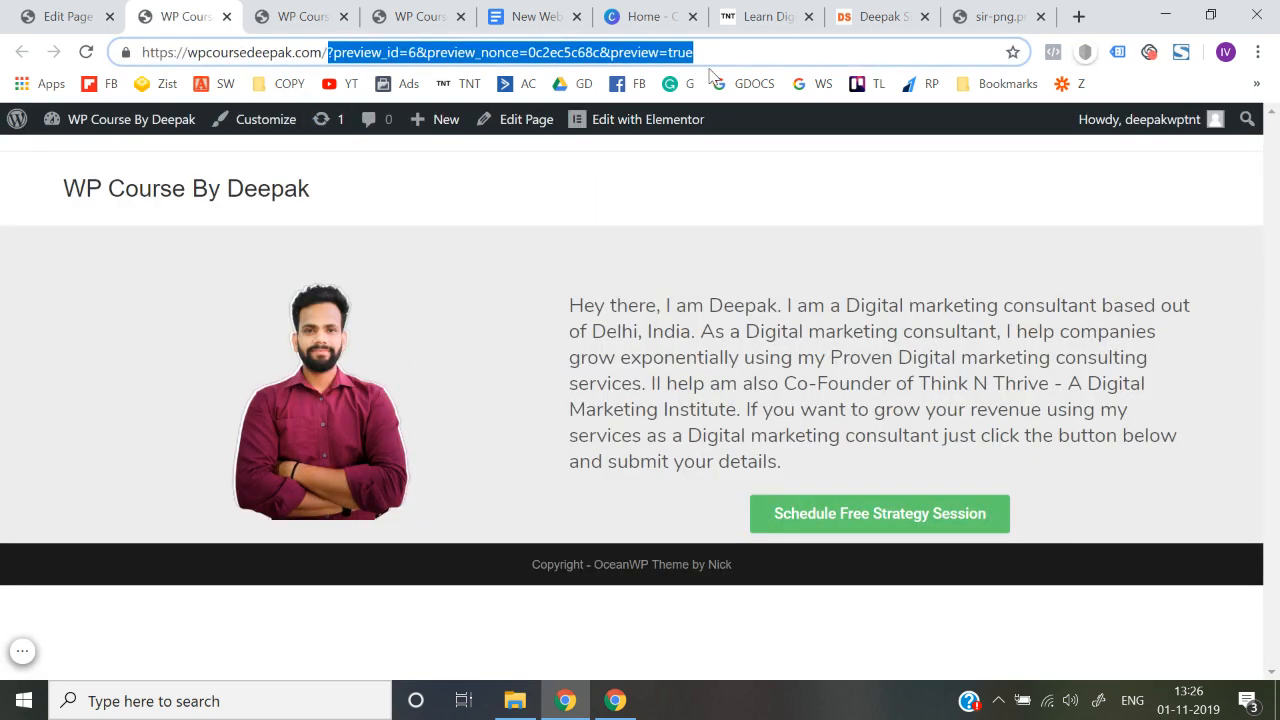
key(BackSpace)
key(Return)
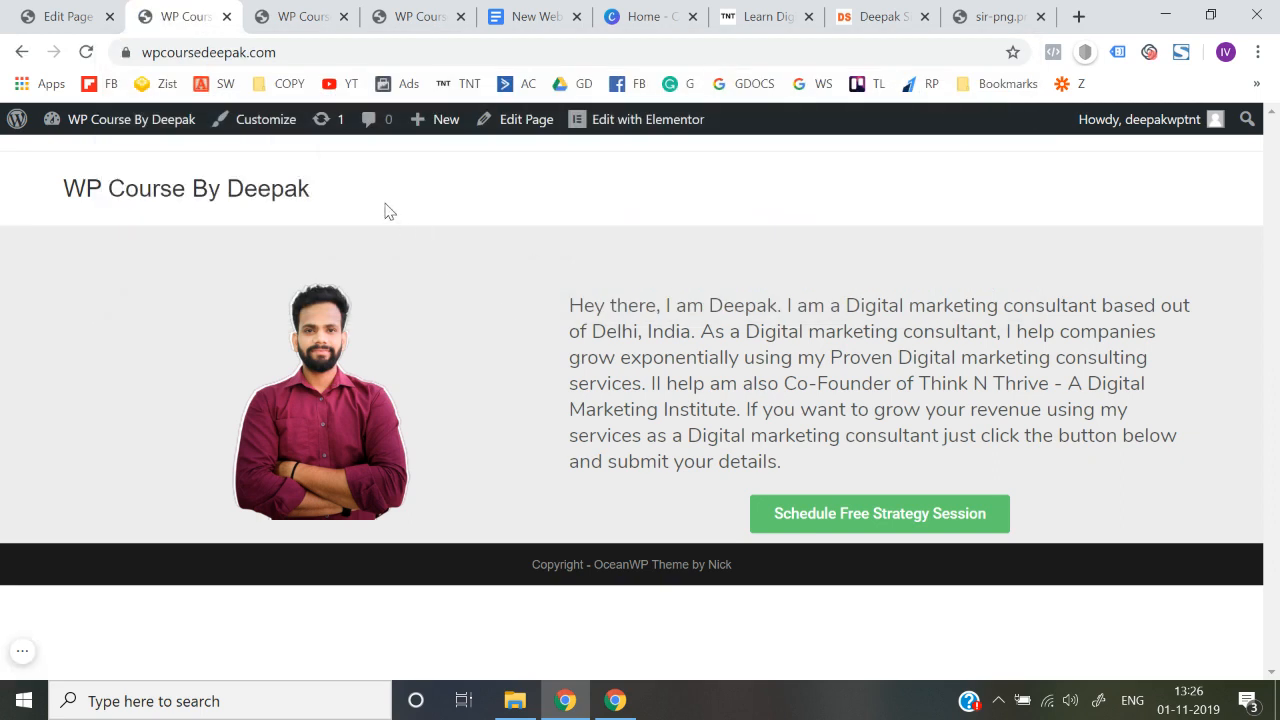
drag(361, 154, 359, 149)
click(365, 151)
double_click(364, 150)
click(357, 153)
click(359, 149)
Step: Disable the top bar in the Home Page's OceanWP header settings and update the page
key(ctrl+shift+Tab)
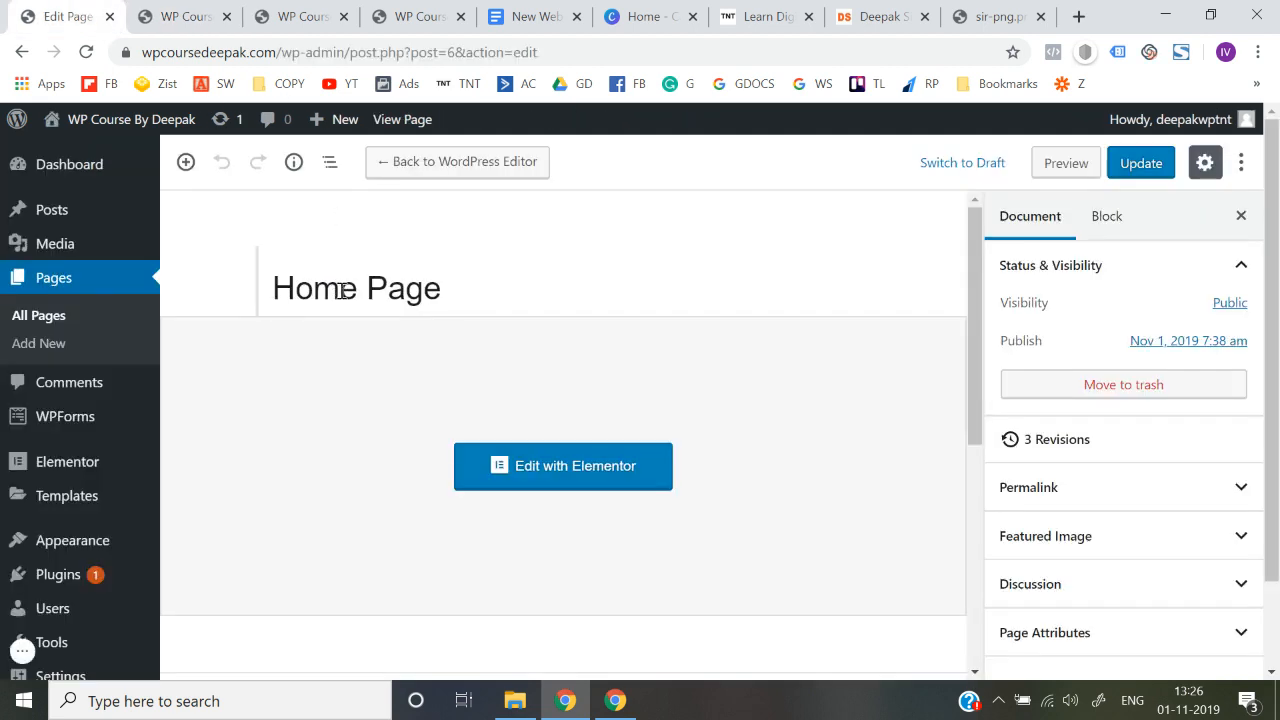
scroll(342, 290, down, 5)
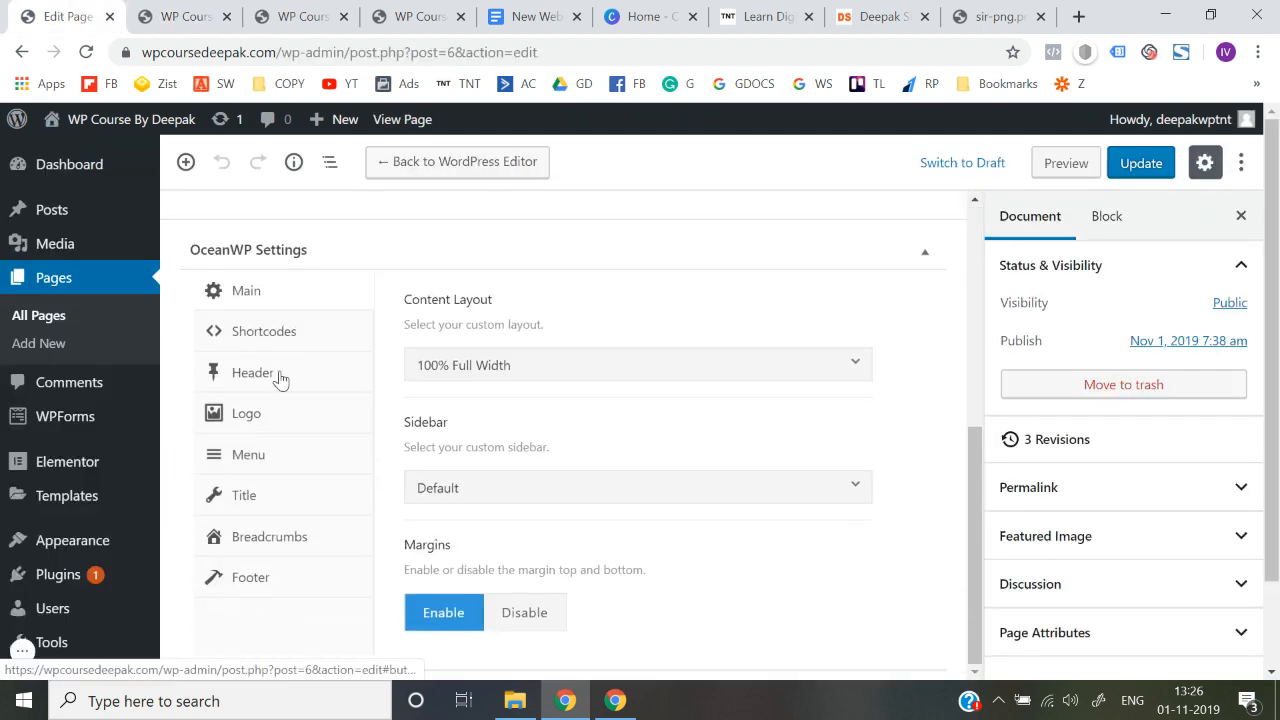
click(280, 378)
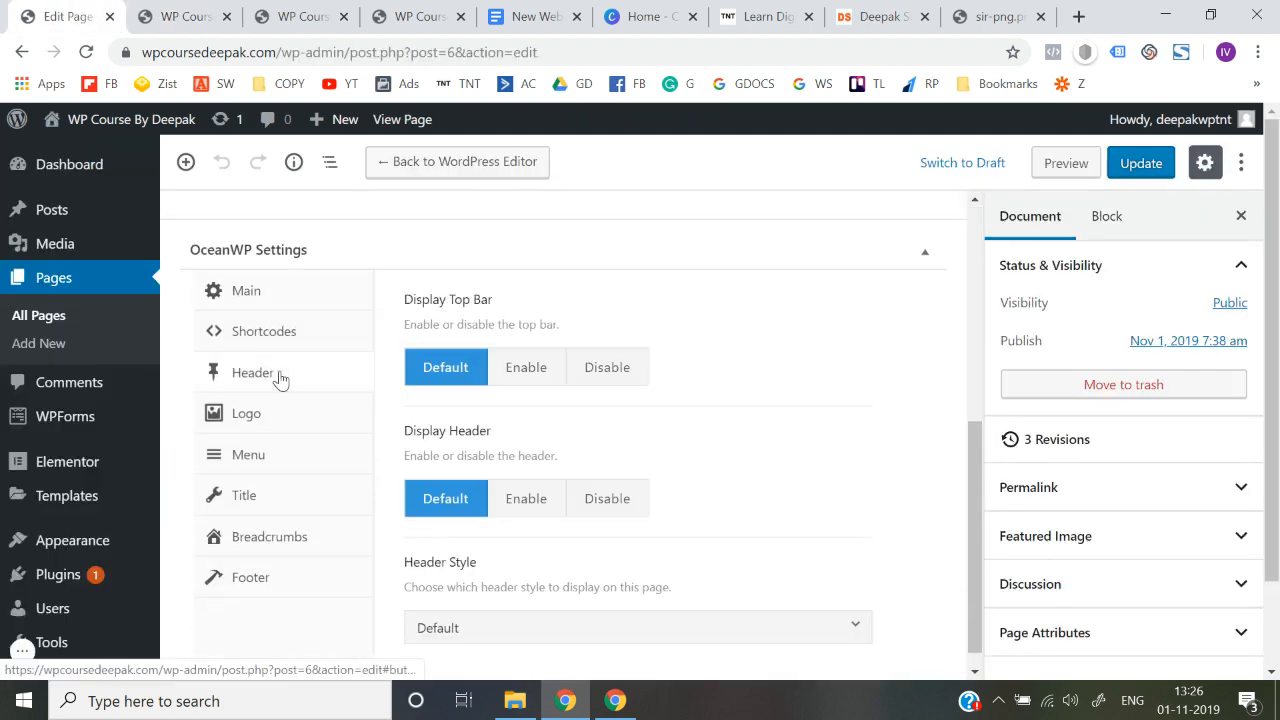
click(610, 367)
click(1140, 165)
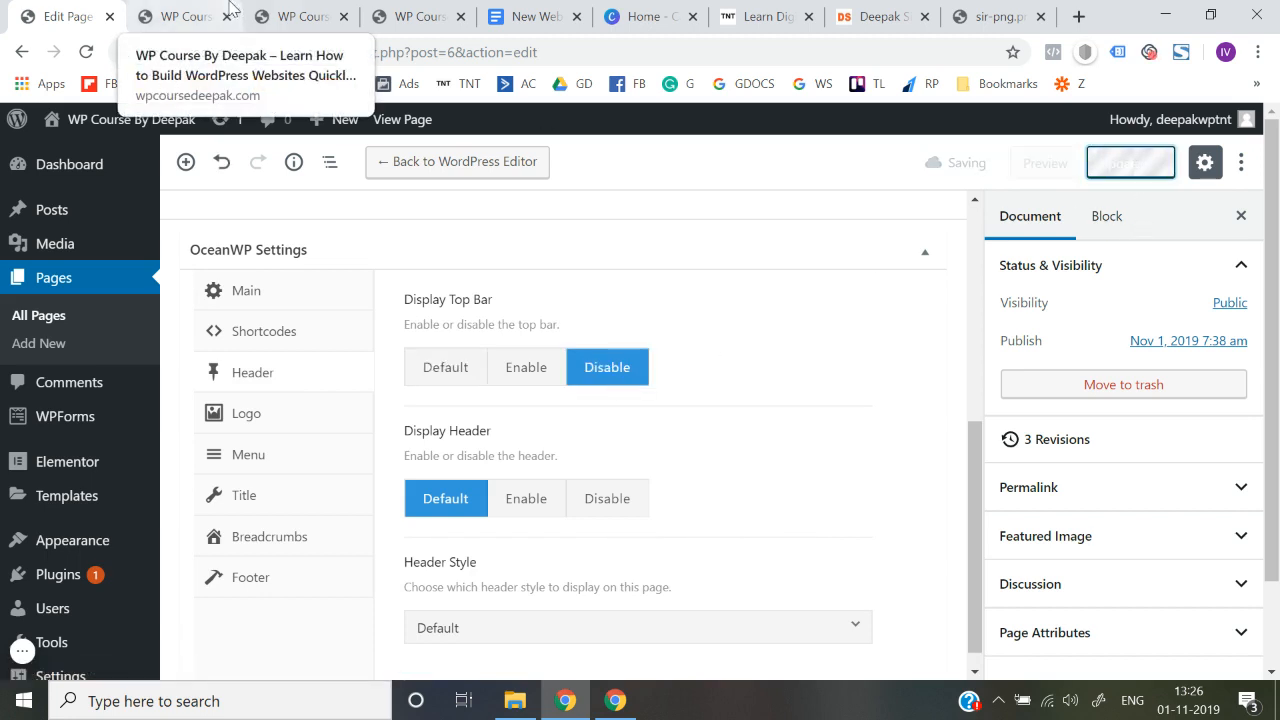
Step: Reload the live home page and check the area above the site title
click(190, 16)
click(60, 16)
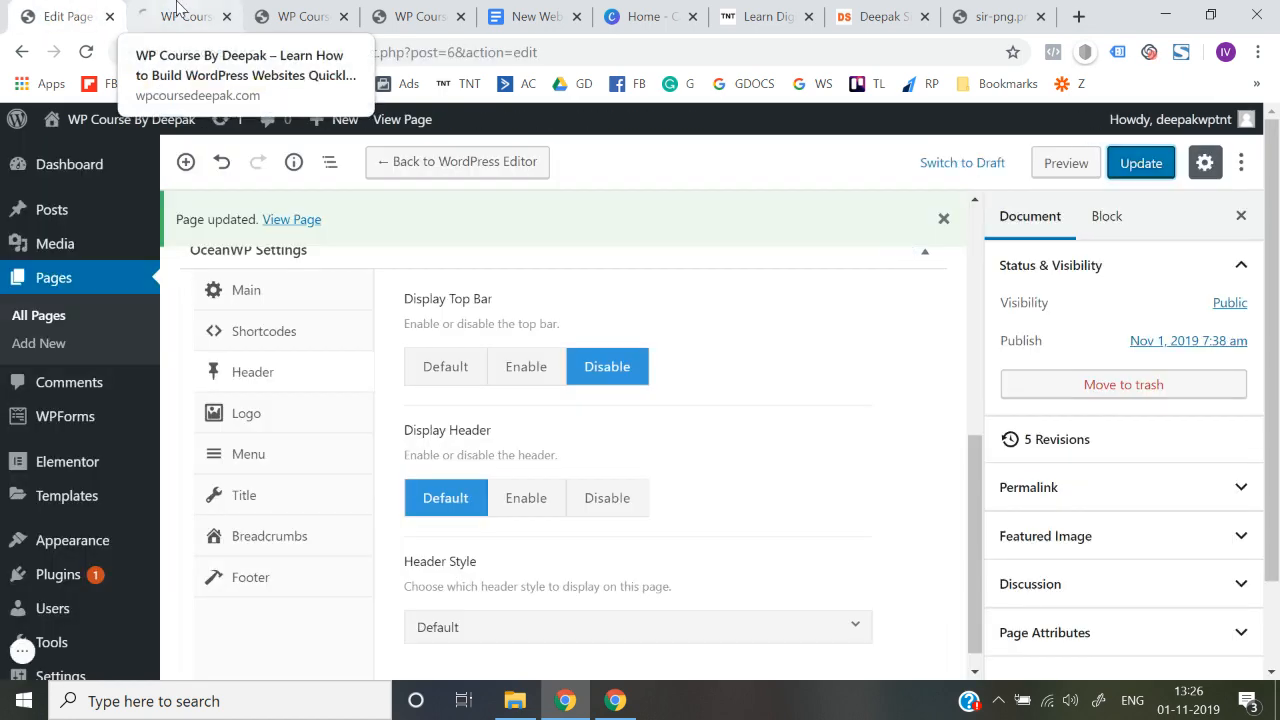
click(176, 7)
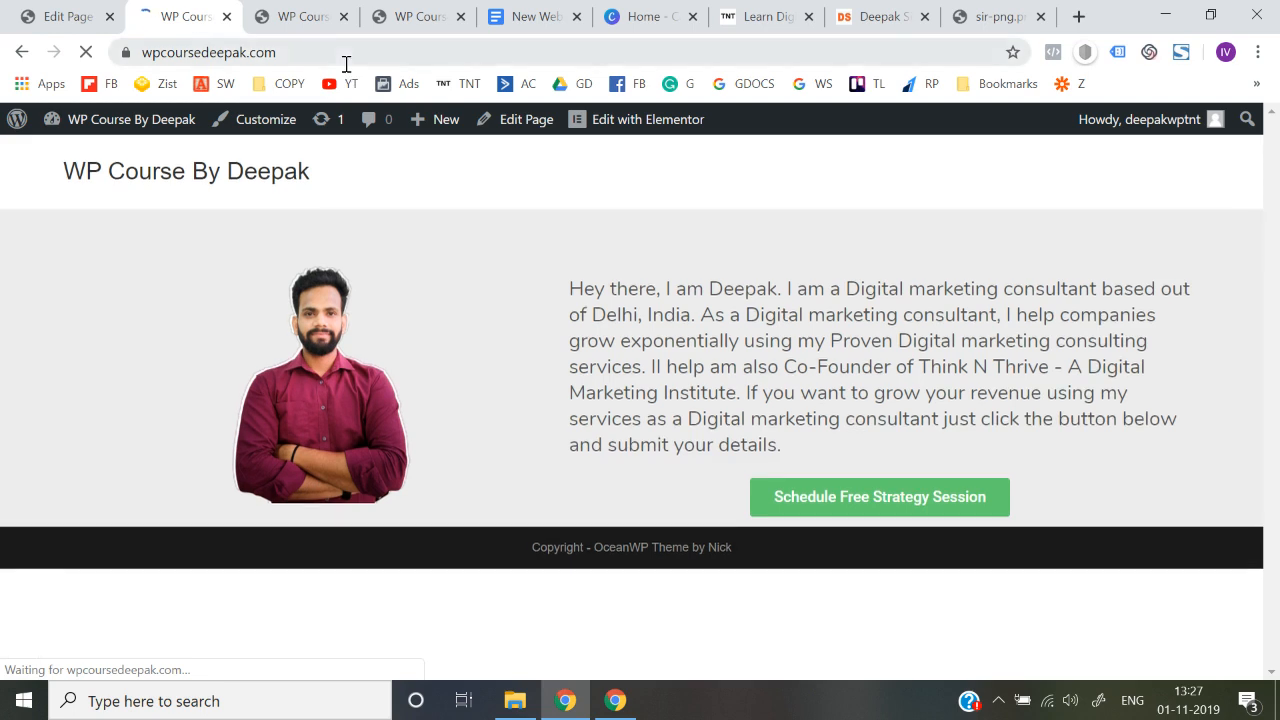
click(347, 53)
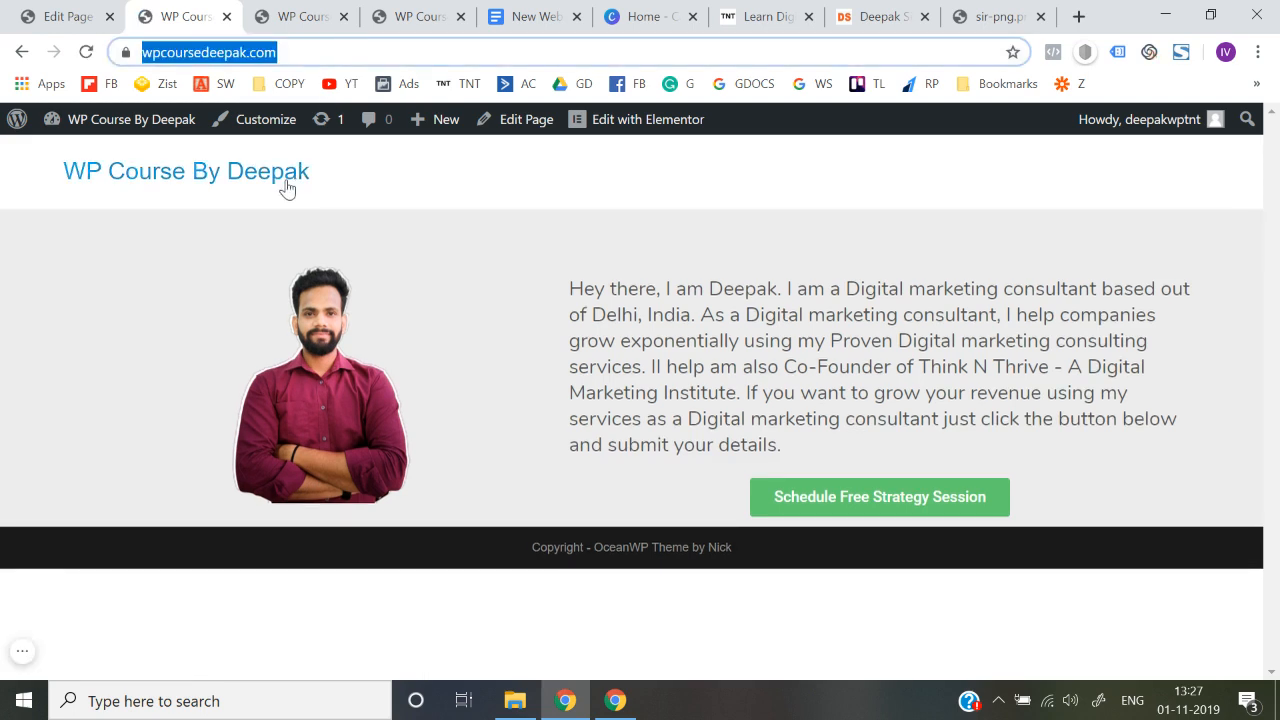